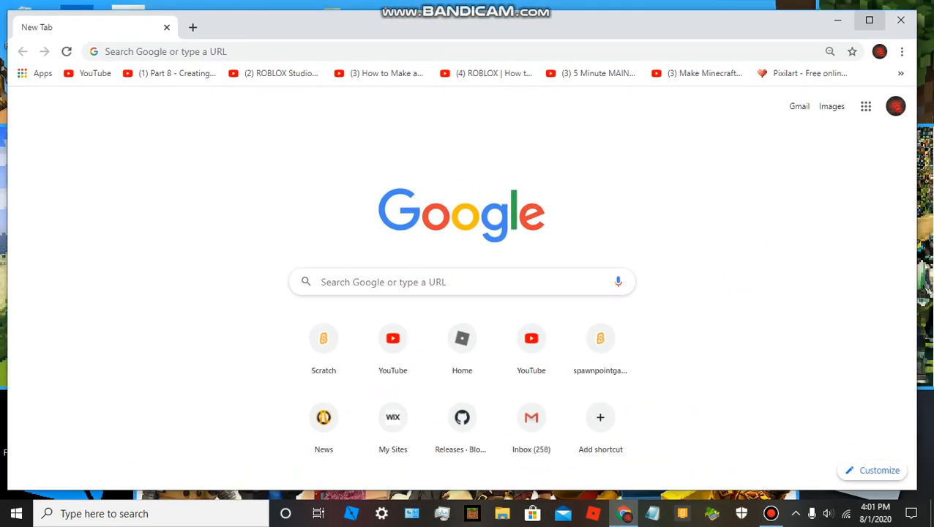
Maximize the browser window and open the Roblox Develop page at roblox.com/develop.
left_click(869, 20)
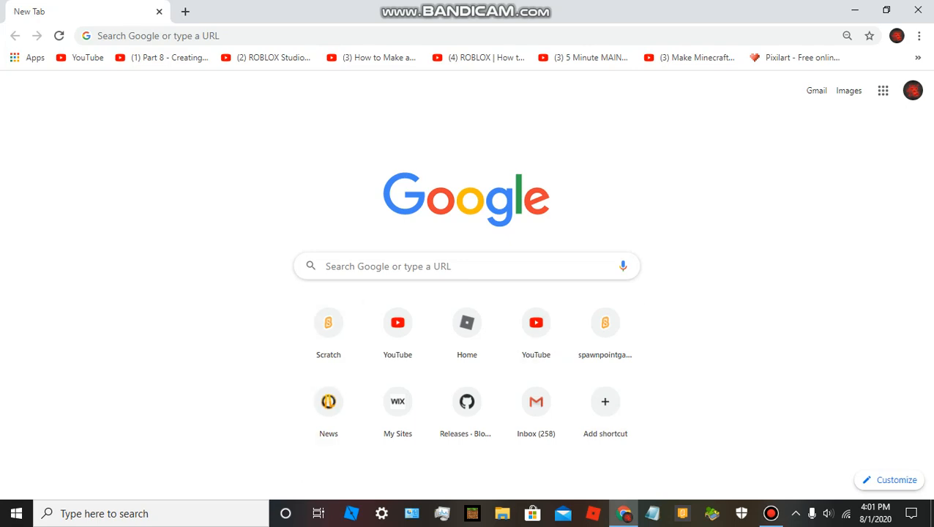
left_click(106, 35)
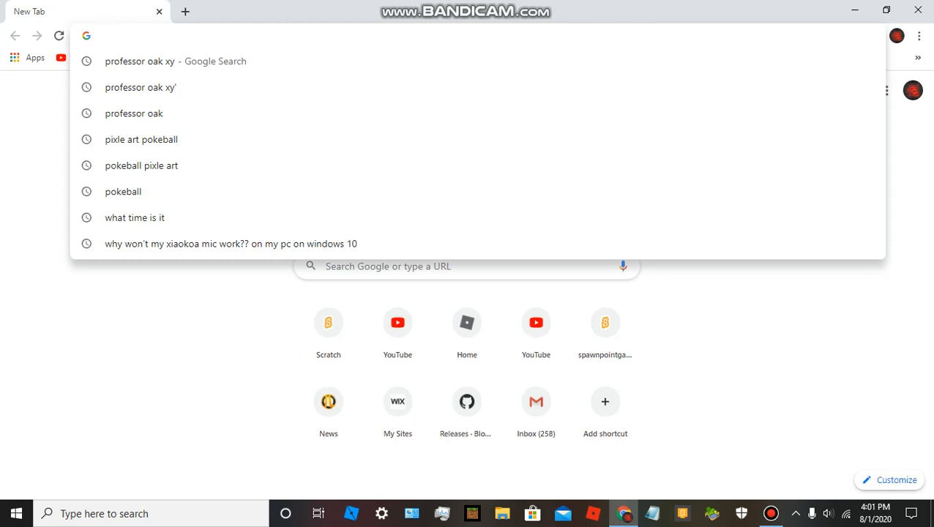
type("roblox.c")
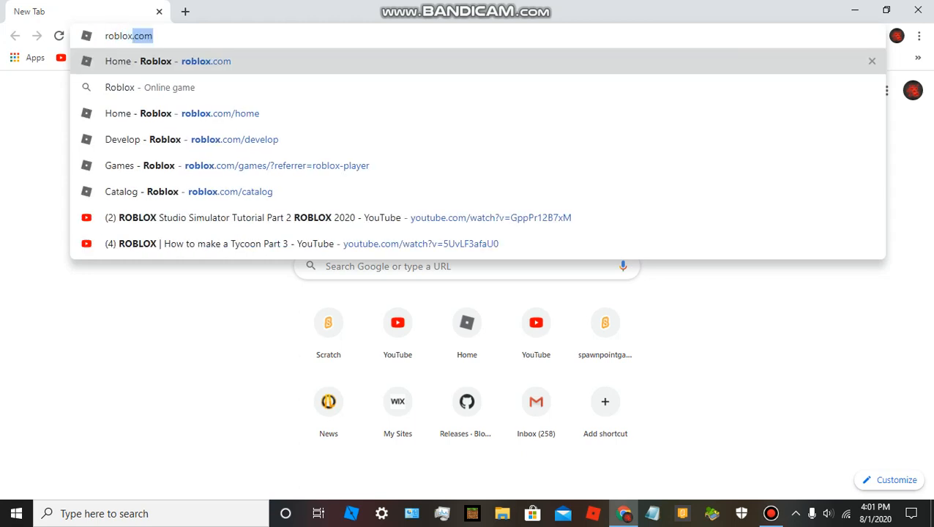
type("om/de")
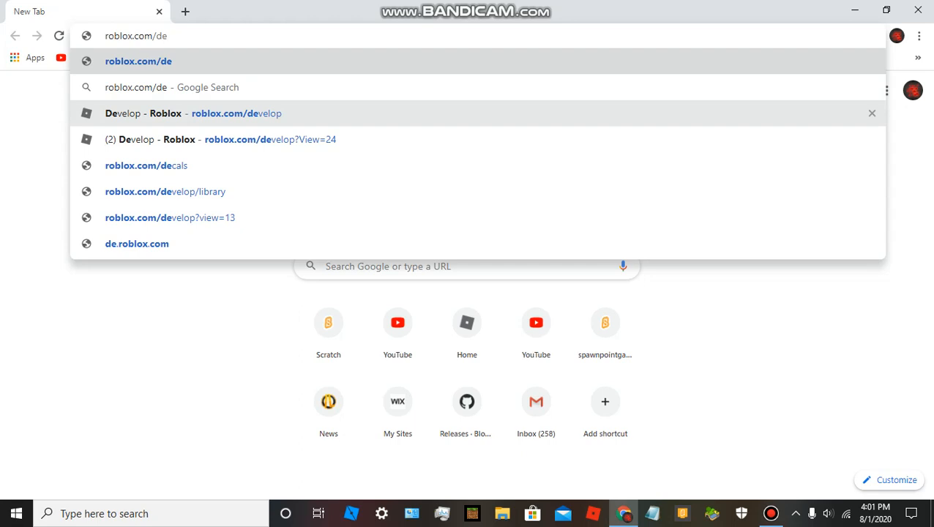
left_click(193, 113)
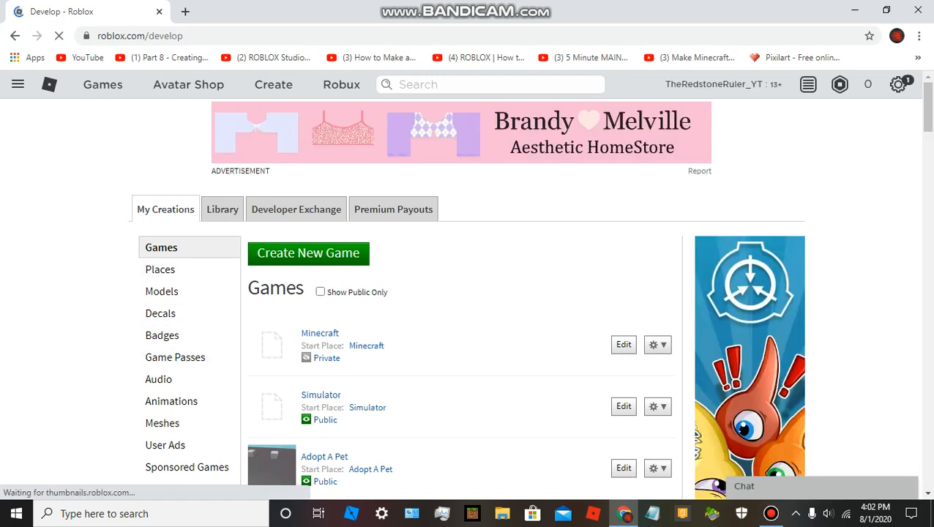
Examine the Develop page's address and look through the list of created games.
double_click(180, 35)
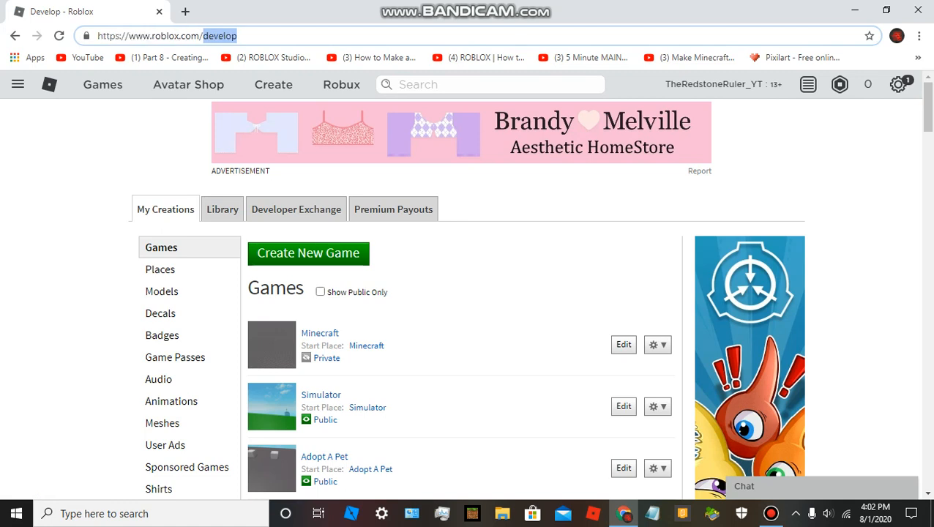
left_click(381, 304)
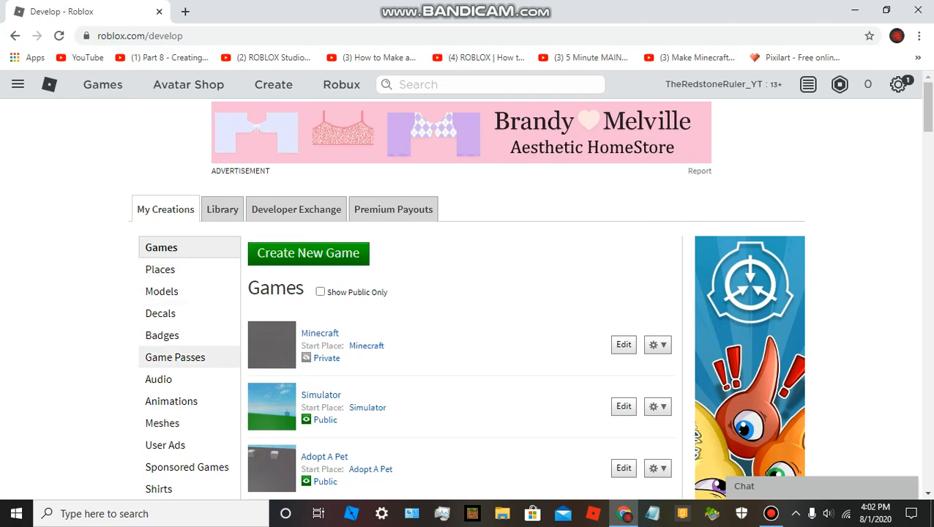
scroll(176, 356, "down", 6)
scroll(176, 356, "up", 6)
scroll(175, 357, "down", 2)
scroll(461, 298, "down", 1)
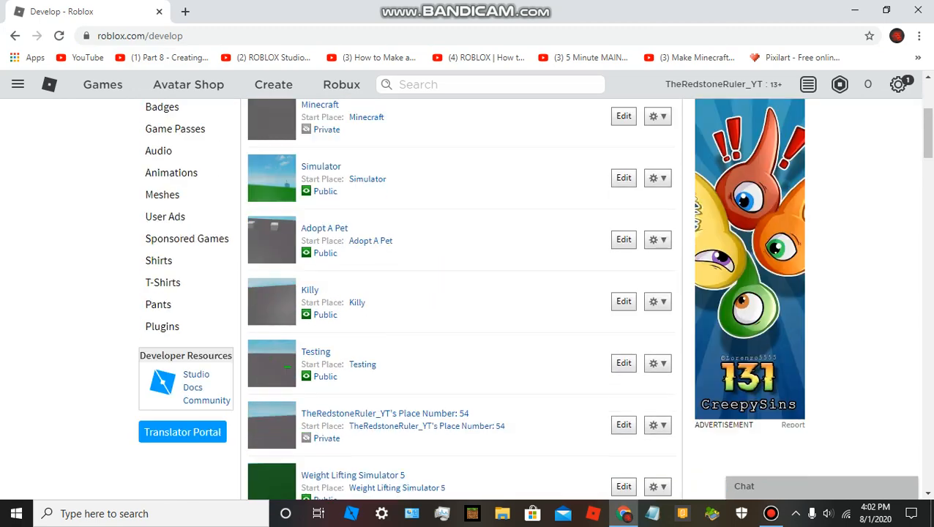
scroll(467, 299, "up", 3)
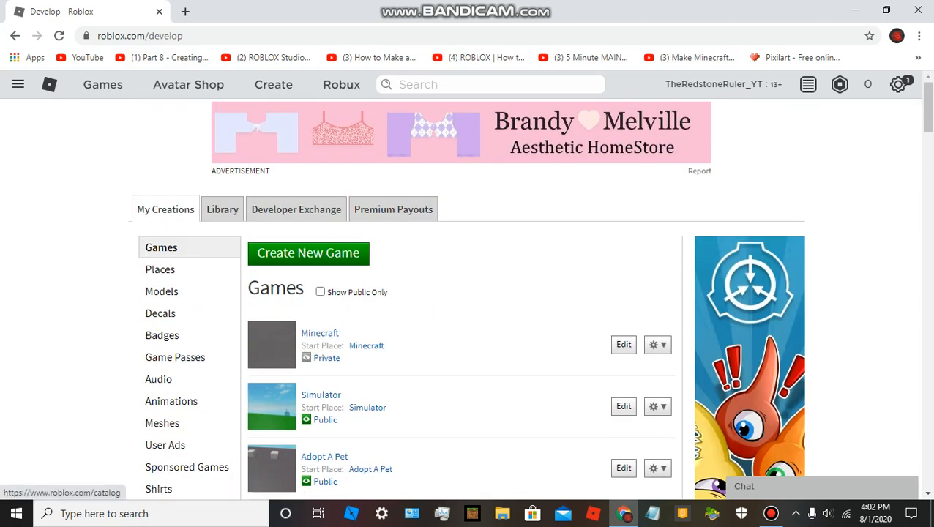
Replace the page address with "roblox studio" and search the web for it.
left_click_drag(183, 35, 149, 36)
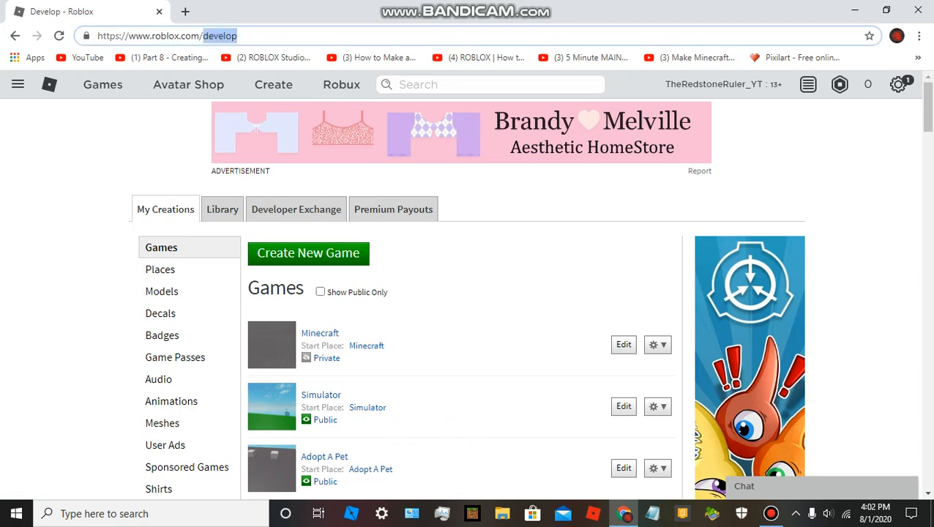
key("BackSpace")
key("BackSpace")
key("BackSpace")
key("BackSpace")
key("BackSpace")
key("BackSpace")
key("BackSpace")
key("BackSpace")
key("BackSpace")
key("BackSpace")
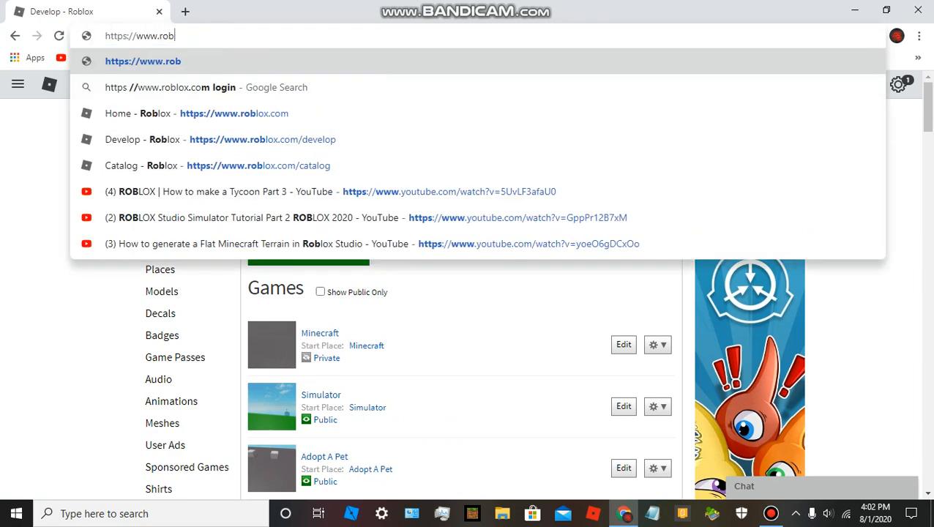
key("BackSpace")
key("BackSpace")
key("BackSpace")
key("BackSpace")
key("BackSpace")
key("BackSpace")
key("BackSpace")
key("BackSpace")
key("BackSpace")
key("BackSpace")
key("BackSpace")
key("BackSpace")
key("BackSpace")
key("BackSpace")
type("roblo")
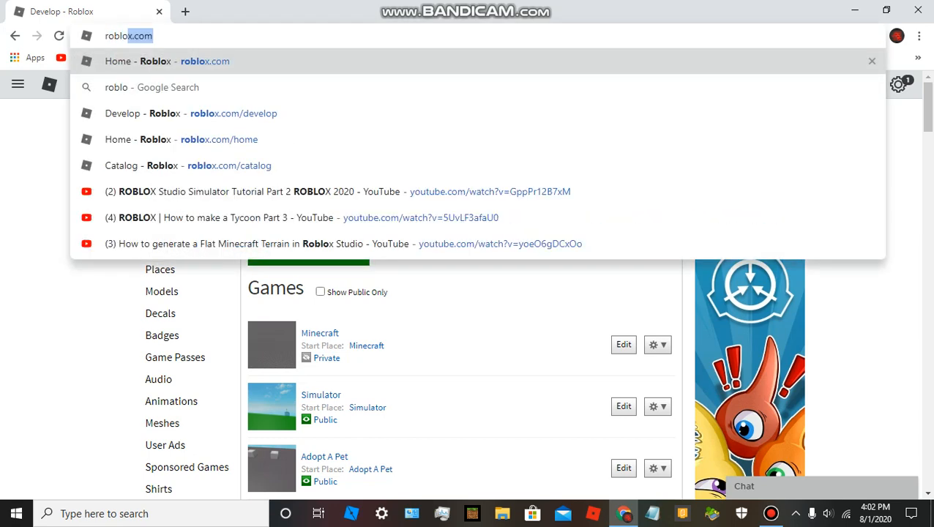
key("BackSpace")
type("x")
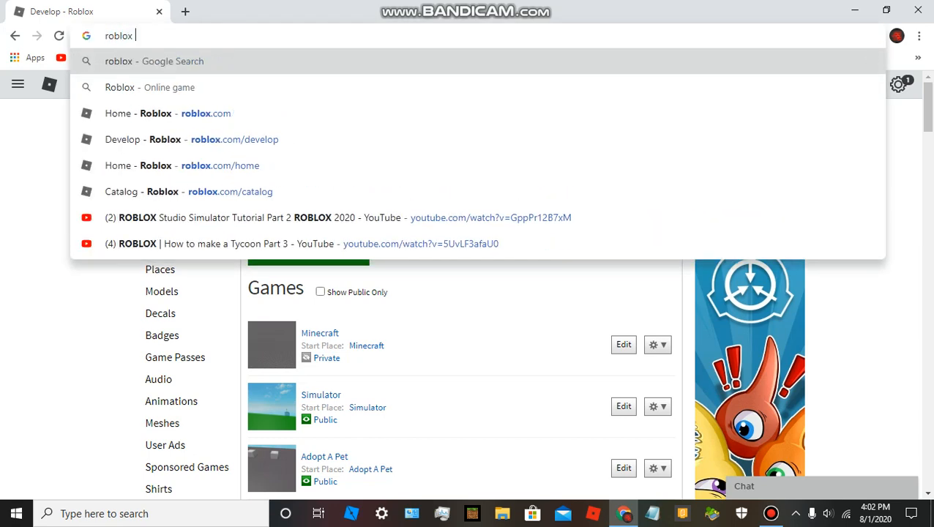
type(" studio")
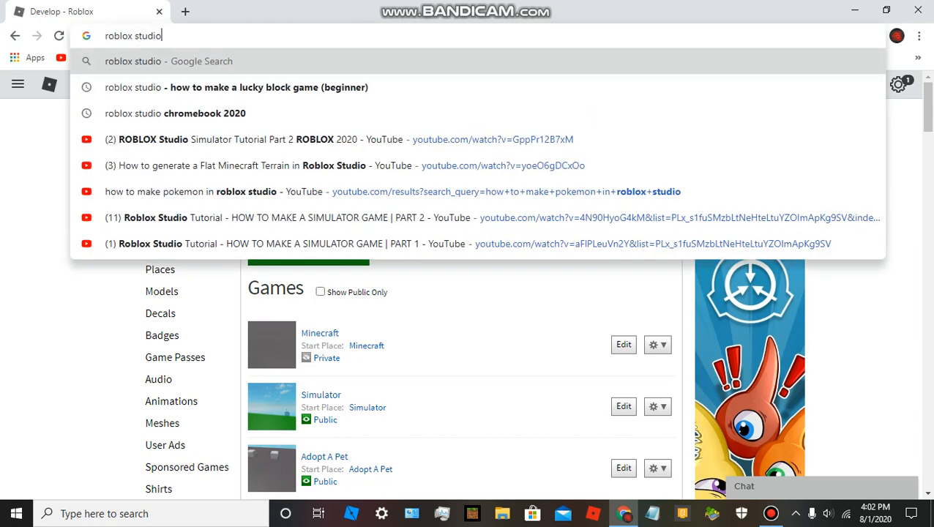
key("Return")
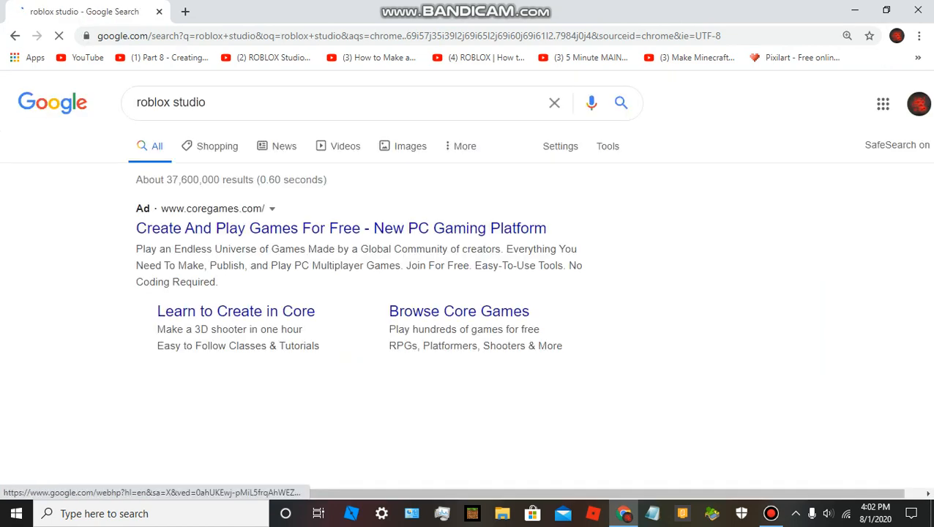
left_click(340, 228)
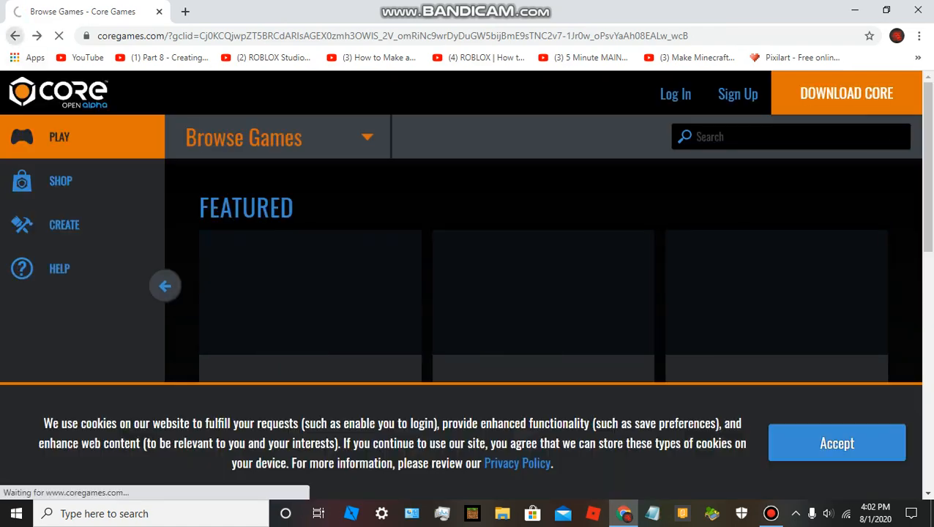
key("alt+Left")
scroll(220, 176, "down", 3)
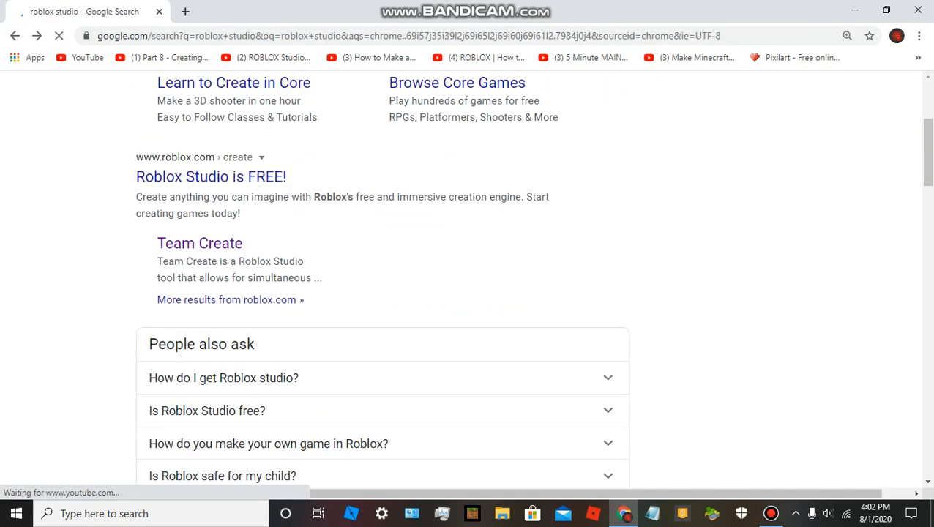
left_click(211, 176)
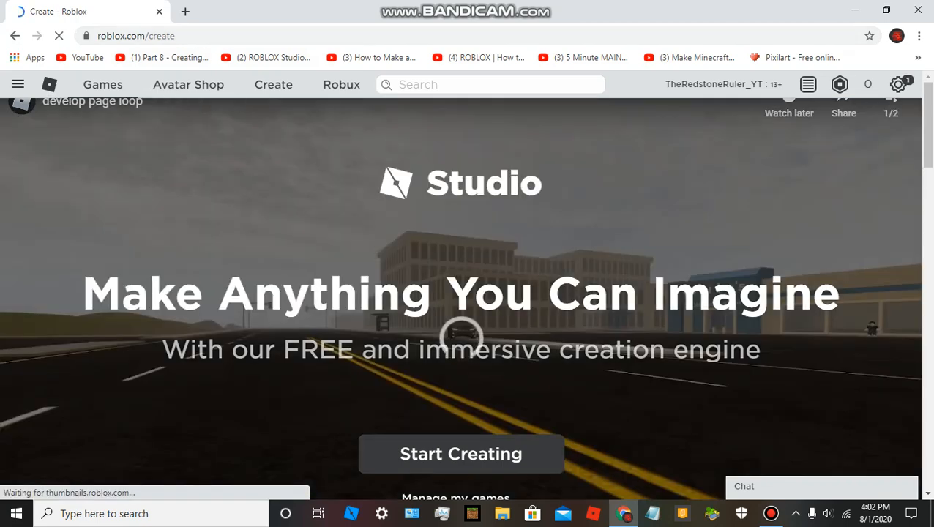
Look over the Studio page, bring up the Studio download prompt by starting to create, and dismiss it.
scroll(159, 497, "down", 9)
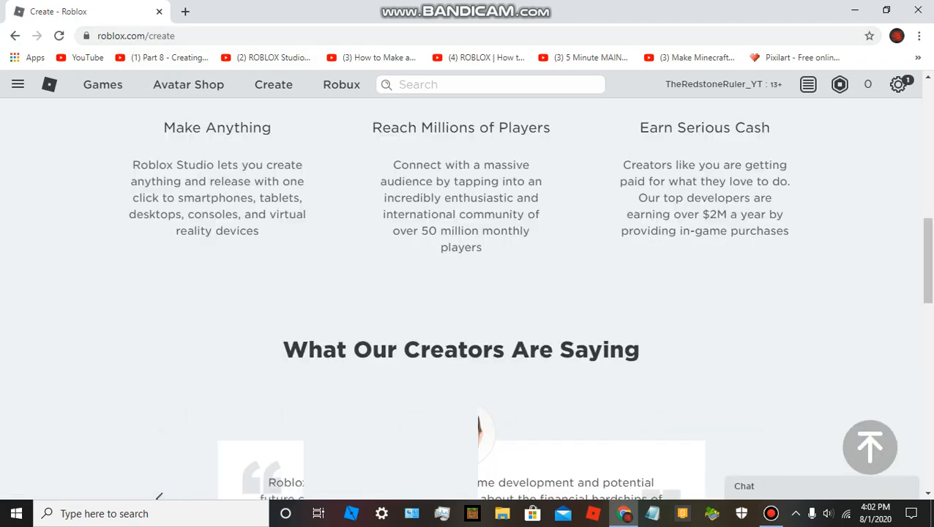
scroll(159, 497, "up", 9)
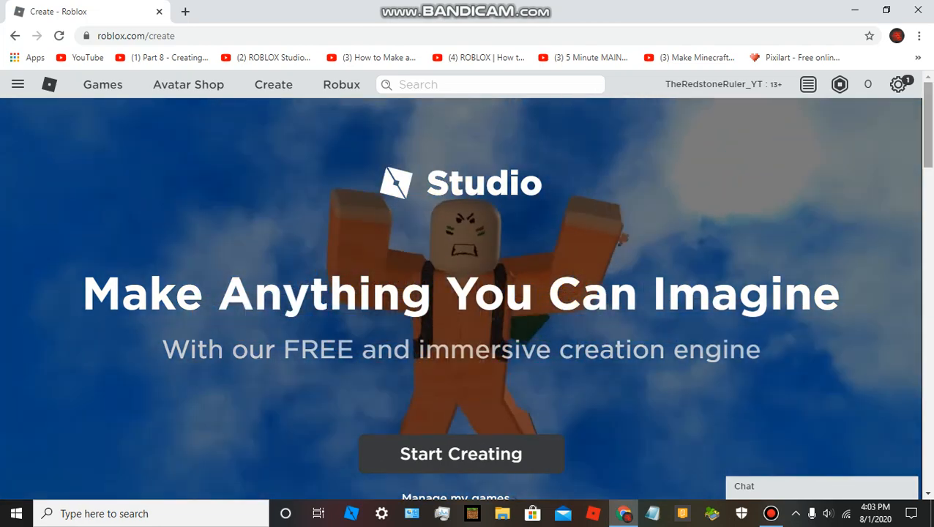
scroll(461, 293, "down", 1)
scroll(461, 299, "down", 1)
scroll(462, 298, "down", 1)
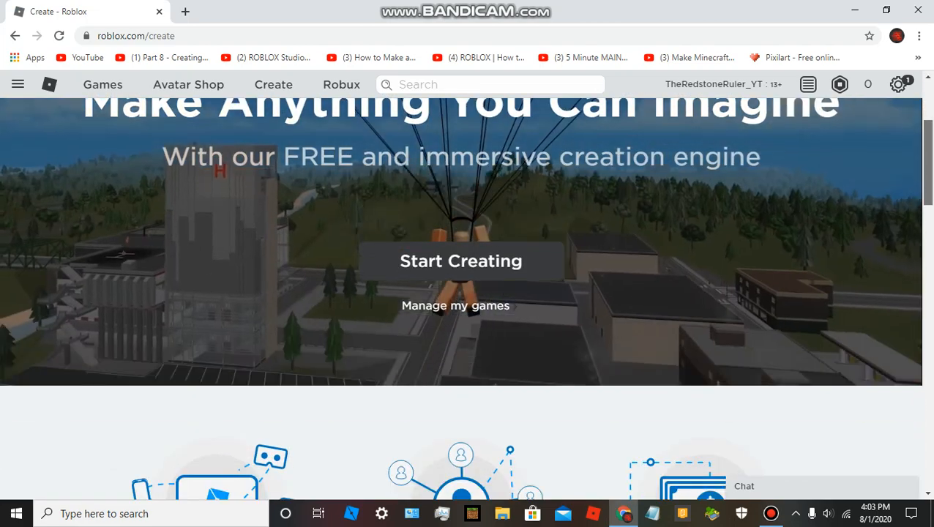
scroll(462, 299, "up", 1)
scroll(461, 293, "up", 1)
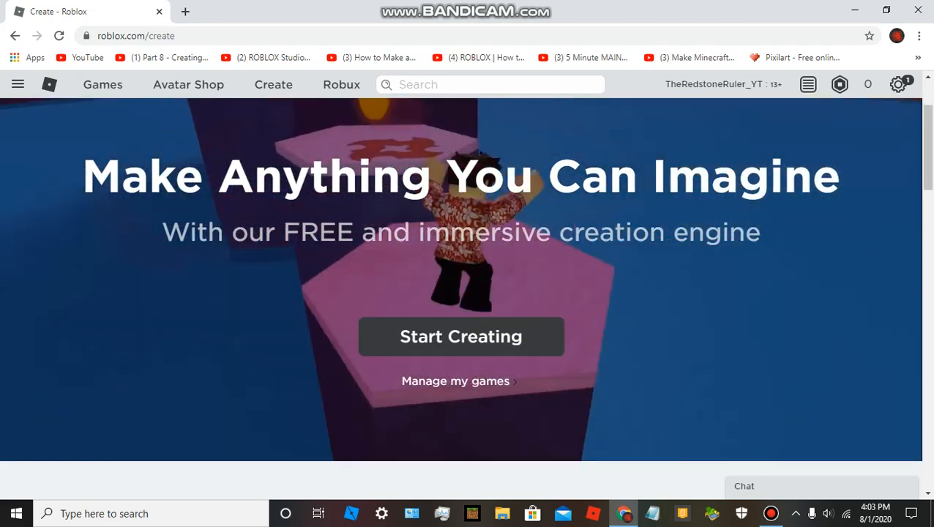
left_click(461, 336)
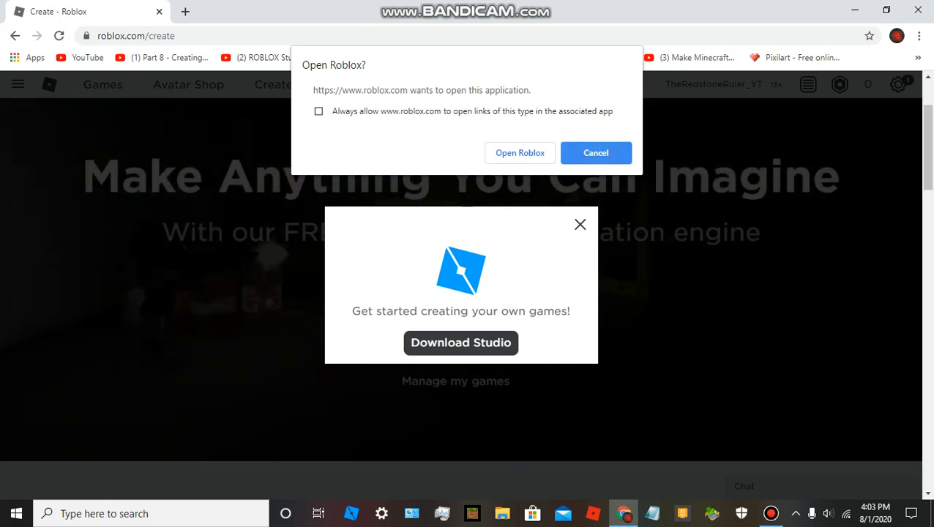
key("Escape")
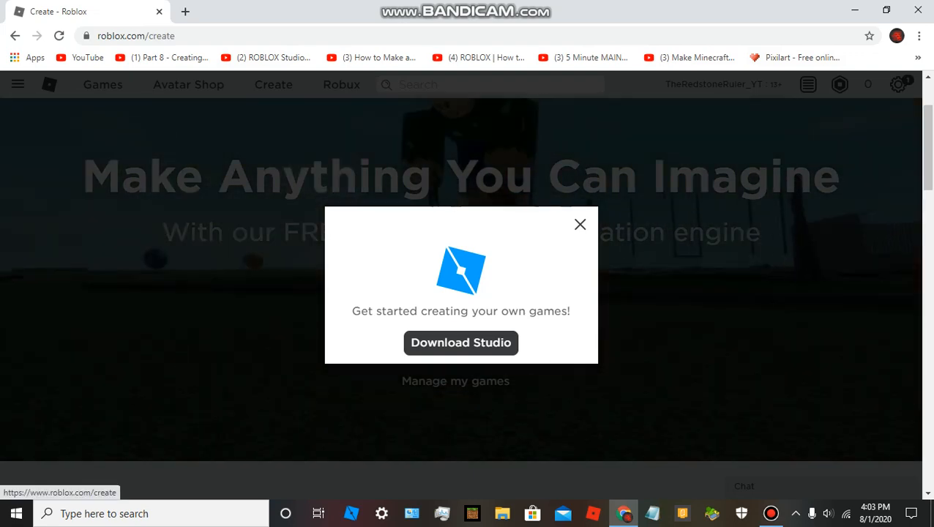
key("Escape")
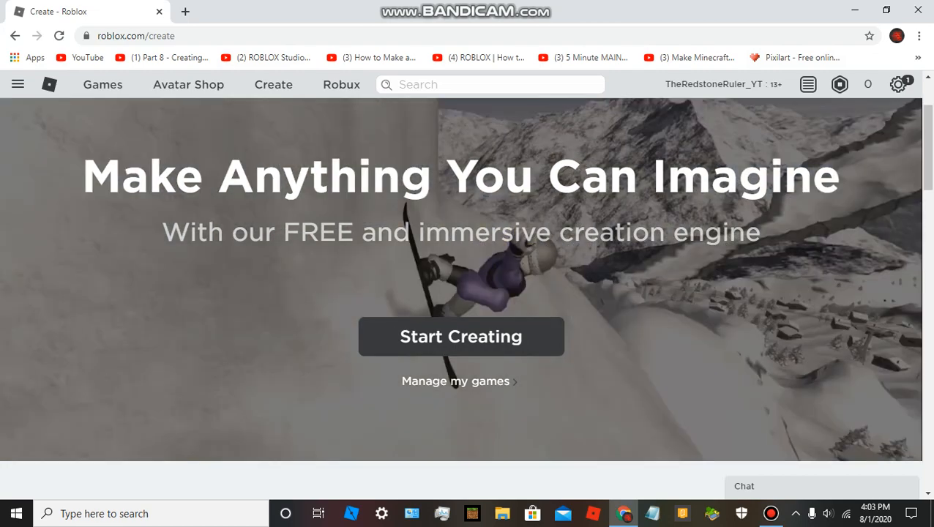
Close the browser, switch to Roblox Studio and dismiss its Auto-Recovery dialog.
key("alt+F4")
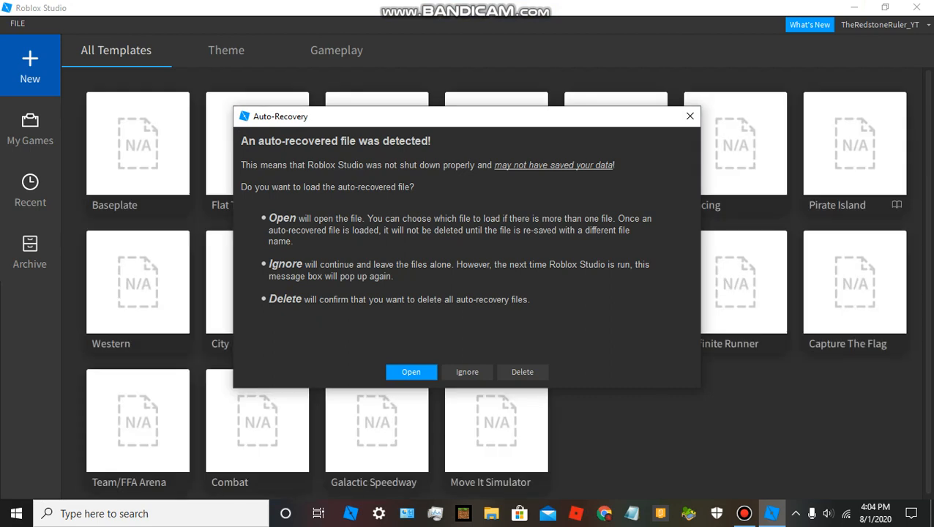
left_click(690, 116)
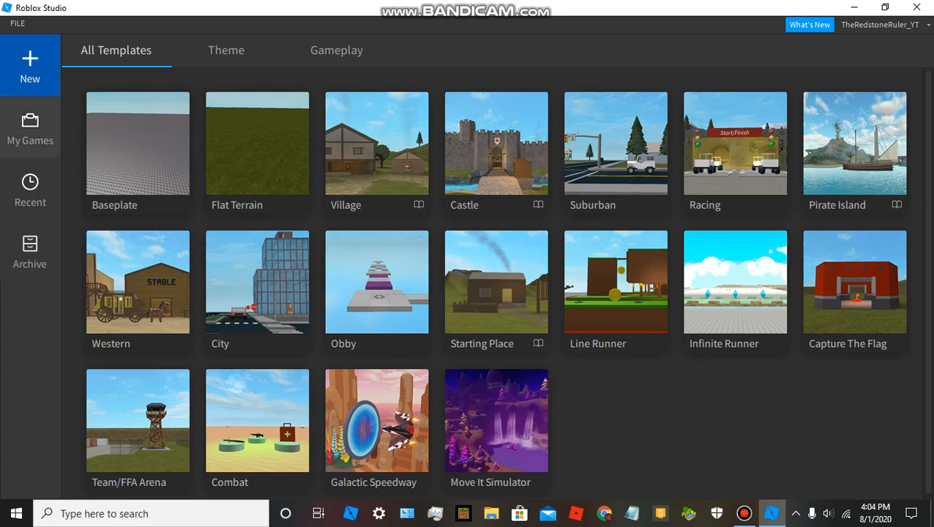
Look through the existing games under My Games and the available templates for new places.
left_click(30, 129)
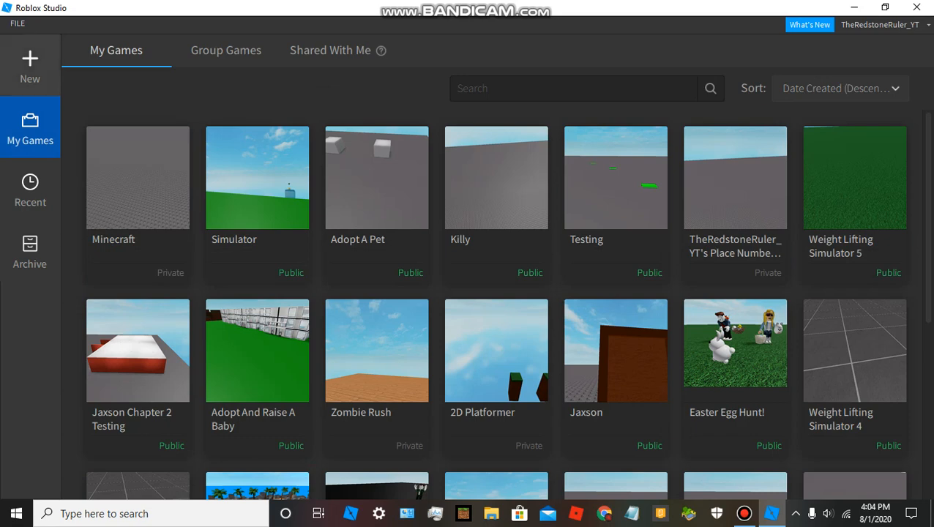
left_click(30, 67)
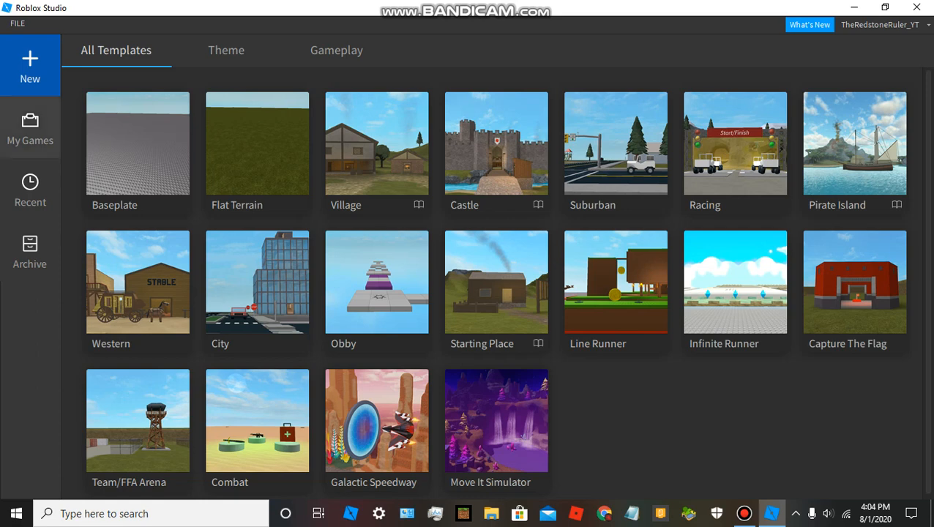
left_click(30, 129)
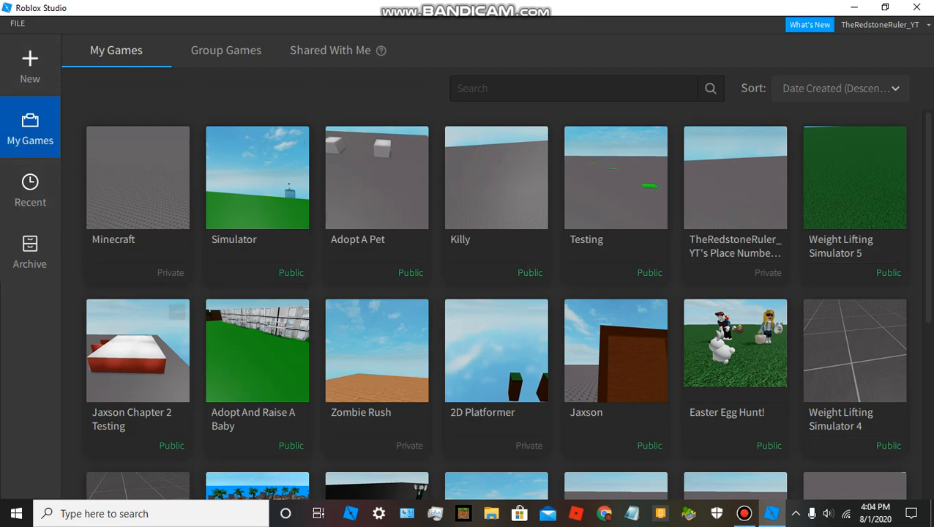
scroll(736, 293, "down", 1)
scroll(736, 293, "down", 1)
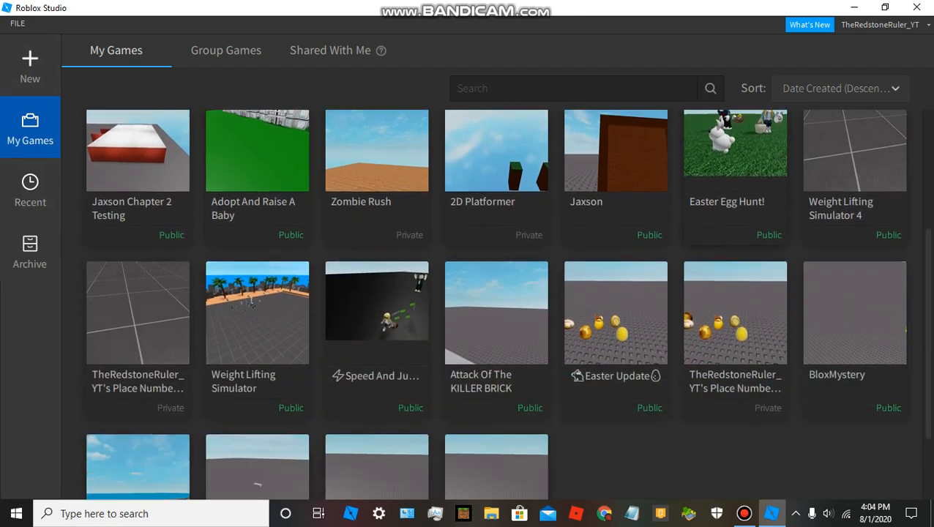
scroll(735, 330, "up", 3)
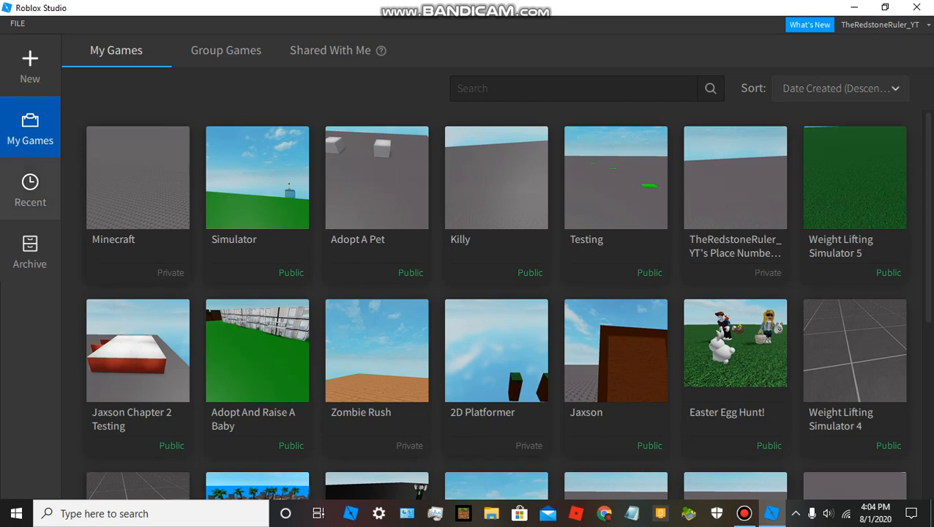
View the games shared with the account and the list of recent games.
left_click(30, 191)
left_click(30, 129)
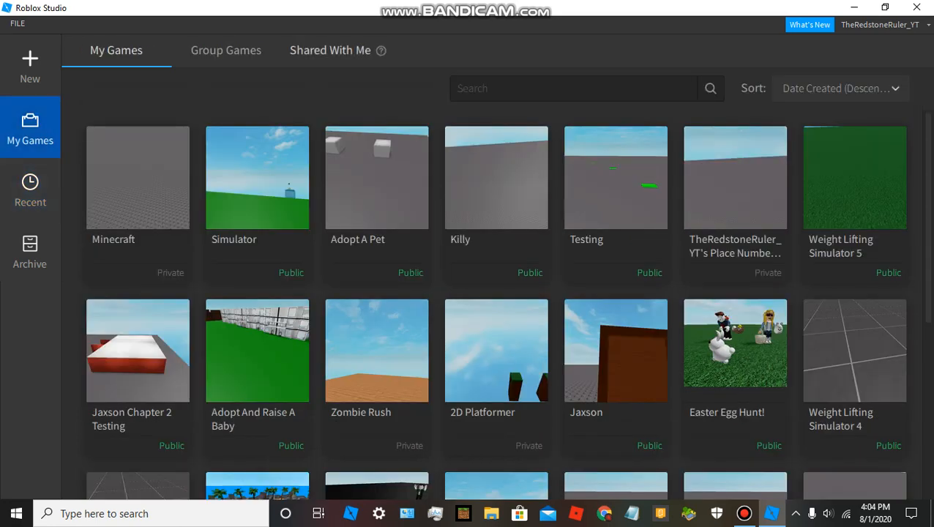
left_click(330, 49)
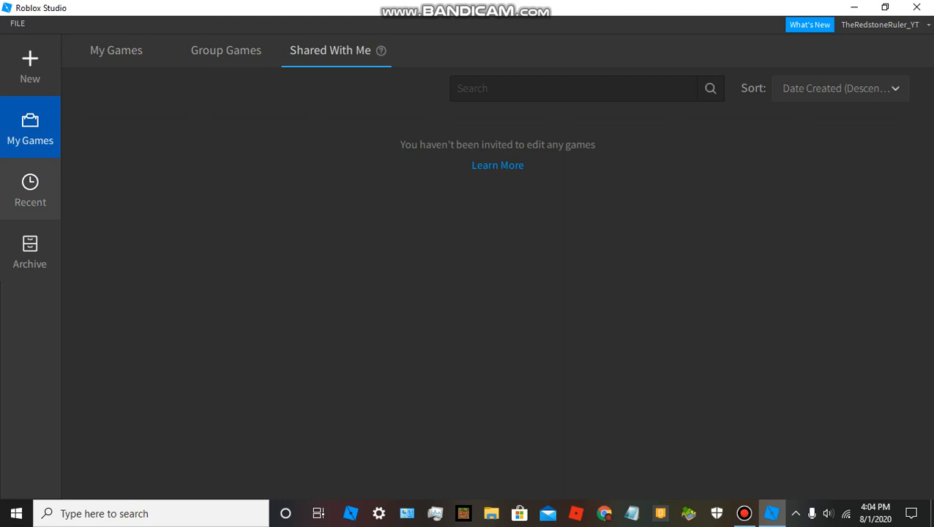
left_click(30, 190)
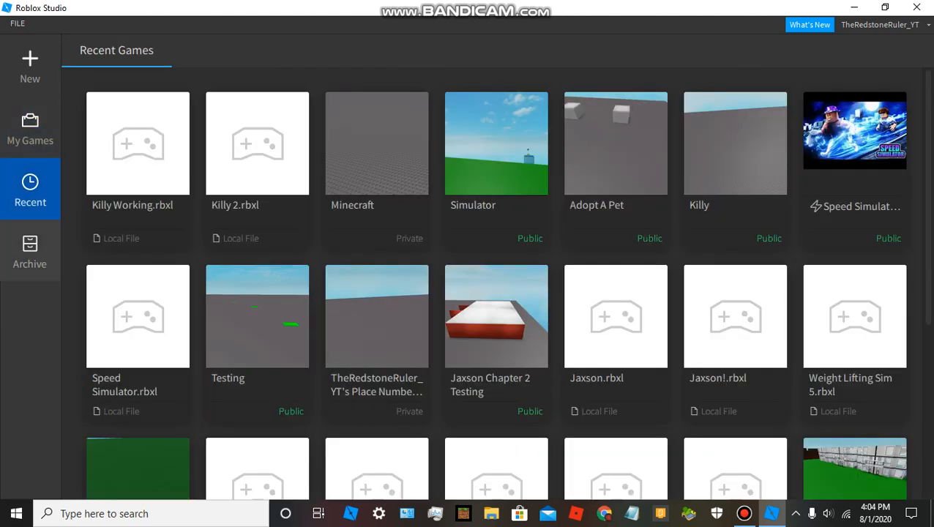
Look over the archived games, the group games and the account's own games on the start page.
left_click(29, 250)
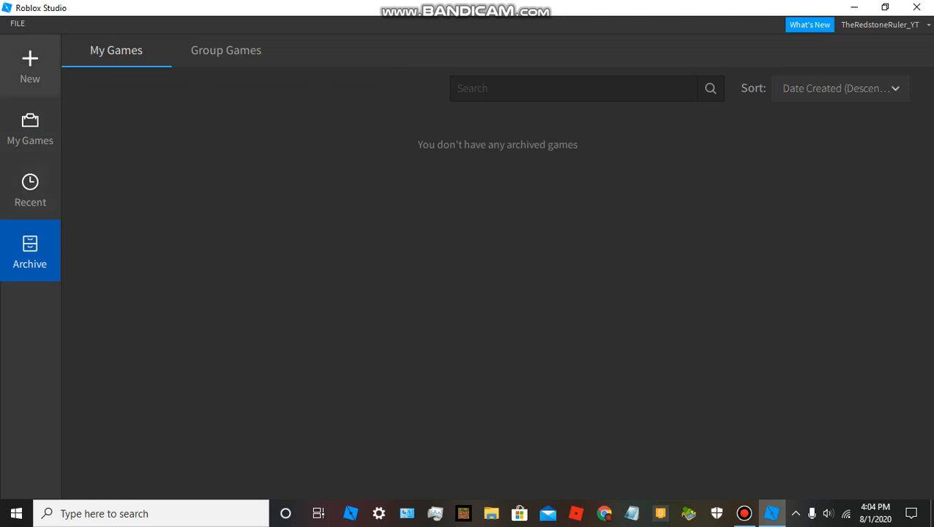
left_click(30, 128)
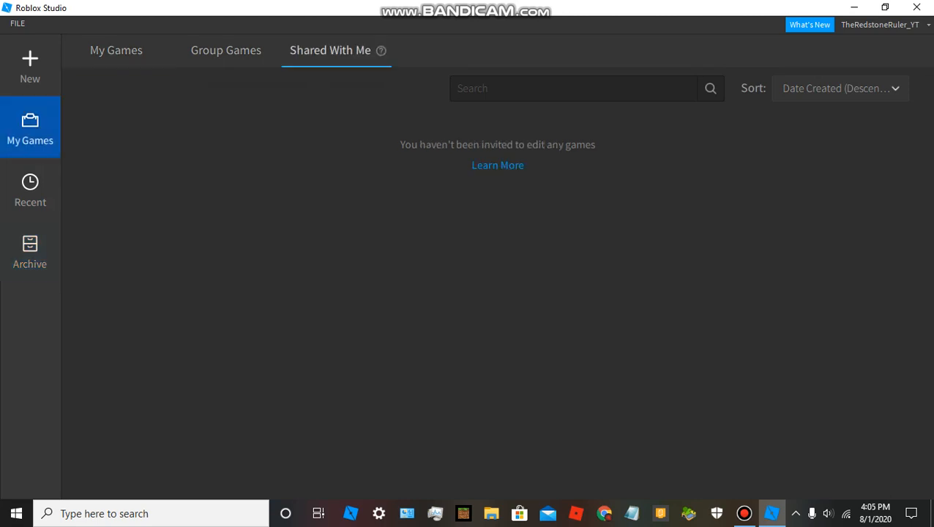
left_click(226, 50)
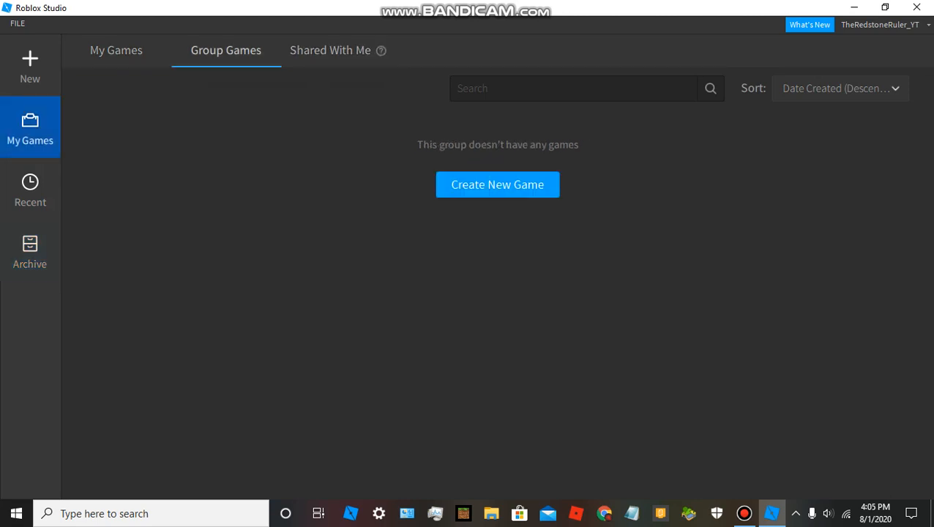
left_click(117, 50)
Create a new place from the Baseplate template and tilt the camera up towards the sky.
left_click(30, 66)
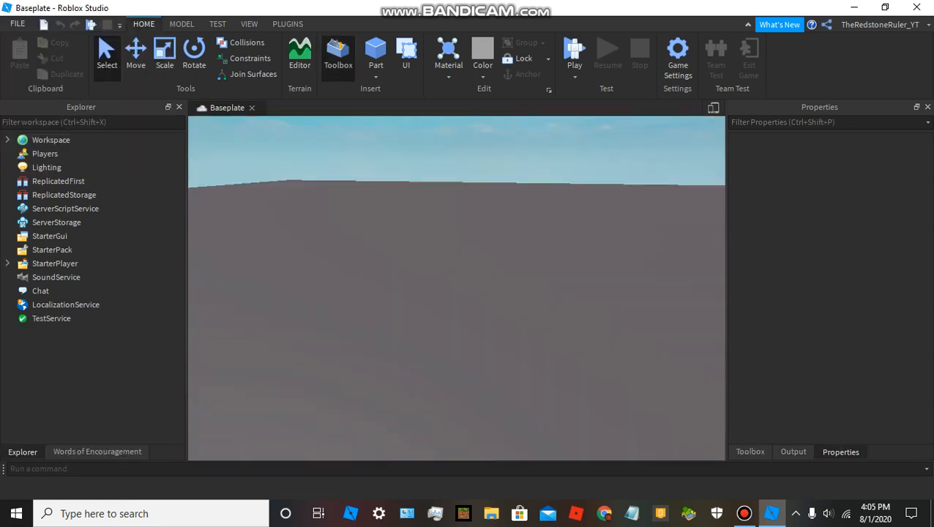
right_click_drag(457, 289, 439, 218)
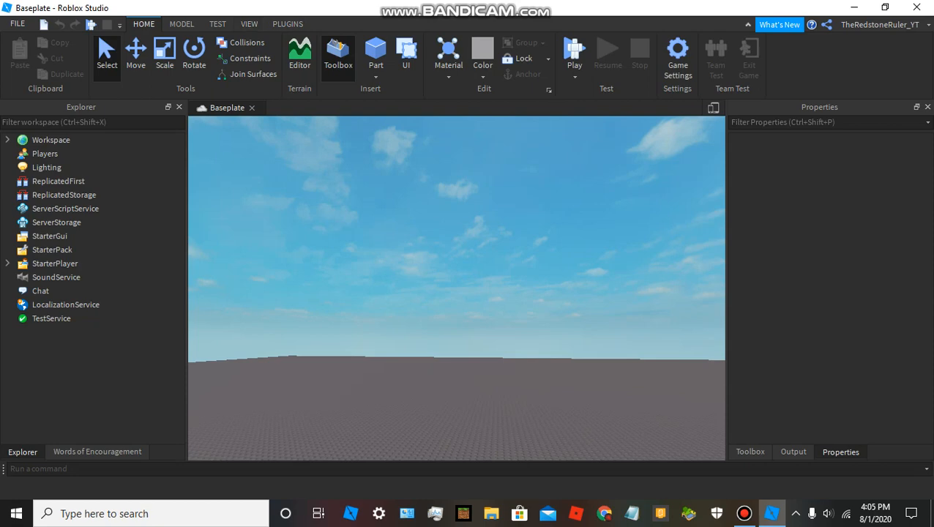
Try out the View Selector cube in the 3D viewport and hide it again.
left_click(218, 24)
left_click(248, 25)
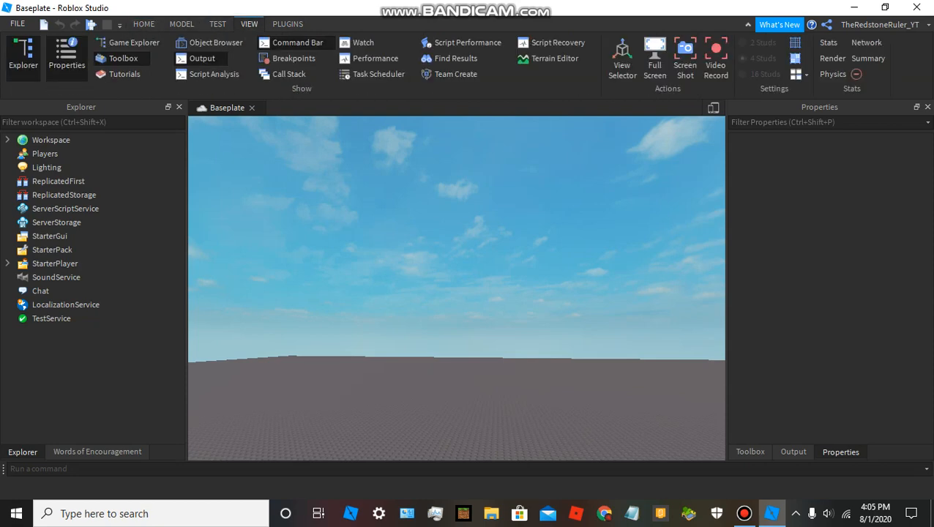
left_click(623, 59)
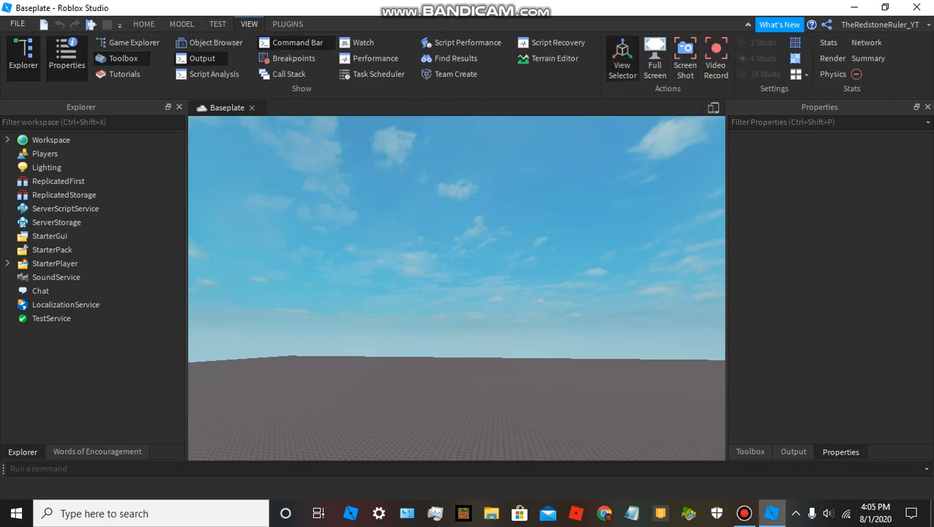
left_click_drag(651, 265, 678, 156)
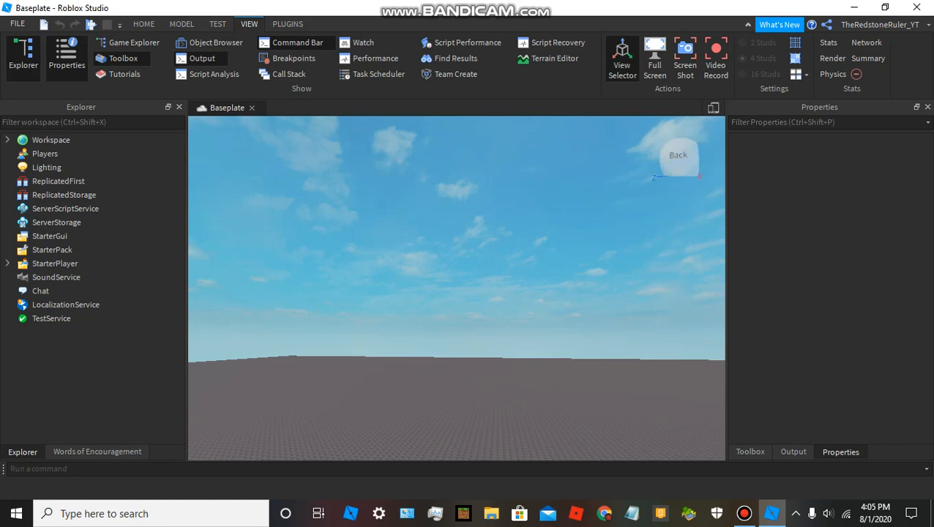
right_click_drag(457, 288, 445, 343)
left_click(623, 57)
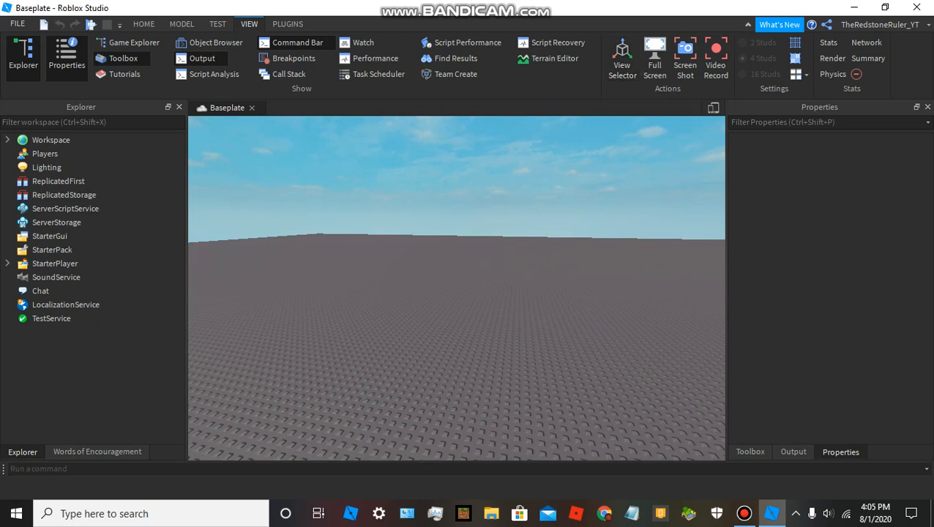
Close the Toolbox panel and dock the Output panel beneath the 3D viewport.
left_click(751, 452)
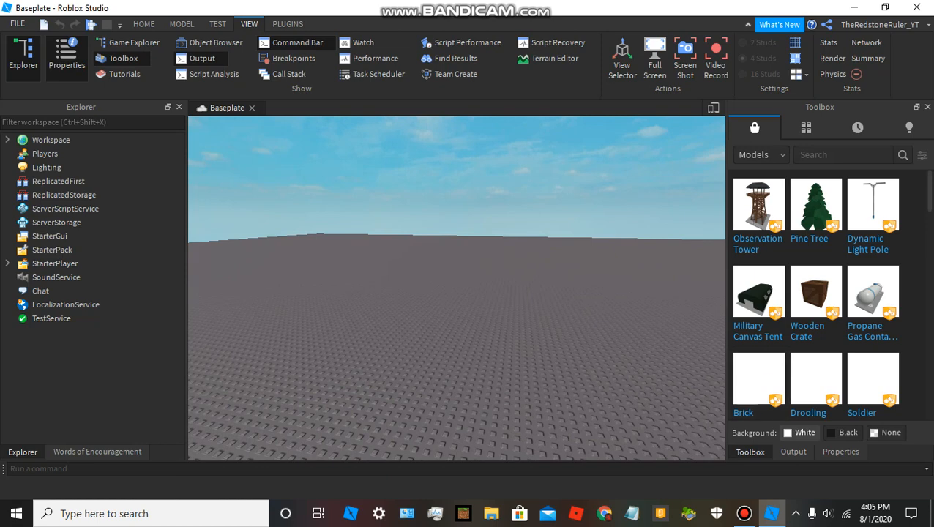
left_click(927, 107)
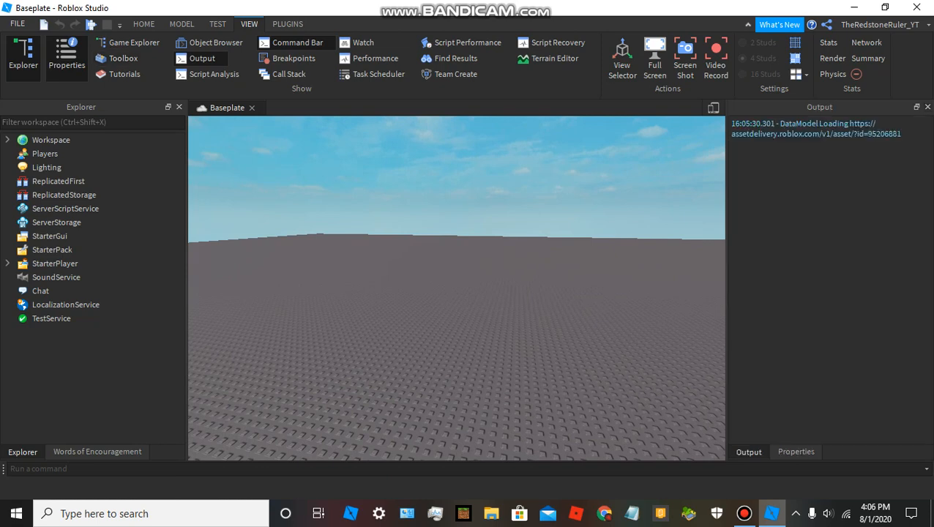
left_click_drag(853, 107, 344, 442)
left_click_drag(336, 408, 335, 410)
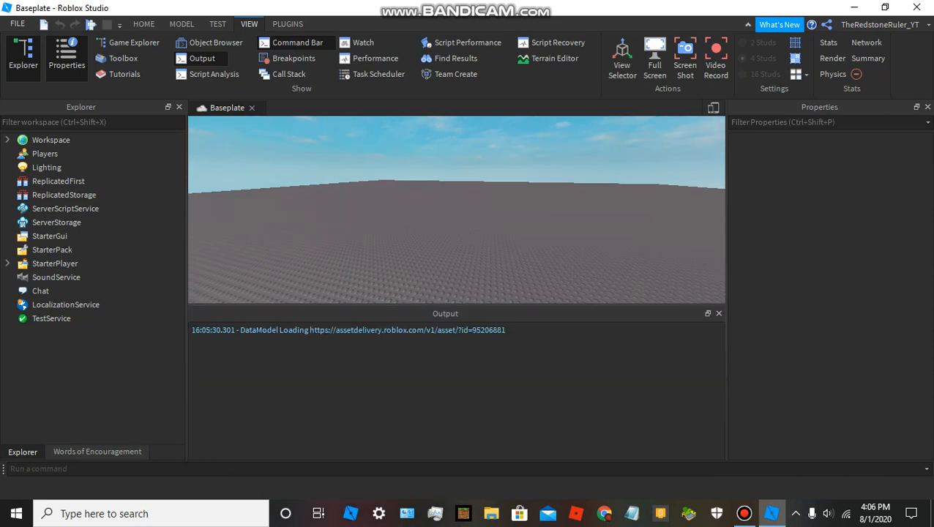
Close the Words of Encouragement panel and reduce the height of the Output panel.
left_click(98, 452)
left_click(179, 107)
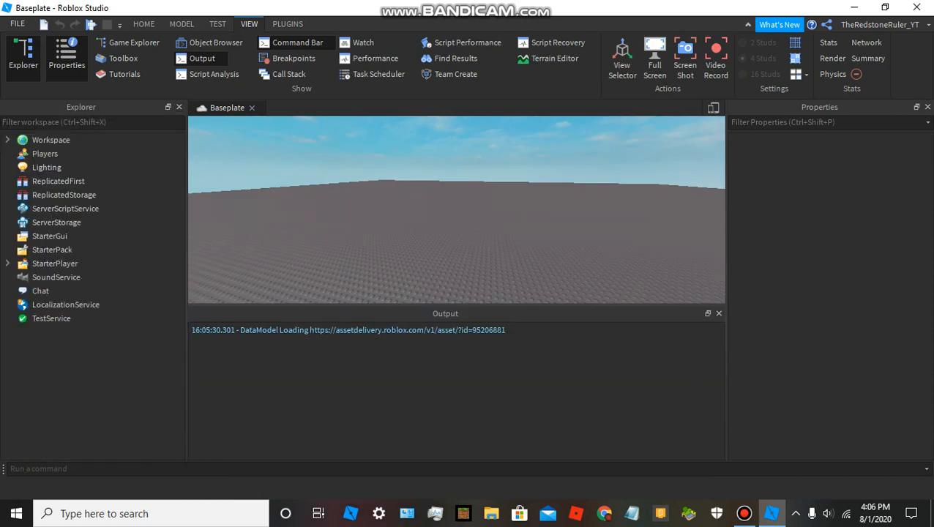
left_click_drag(457, 305, 457, 388)
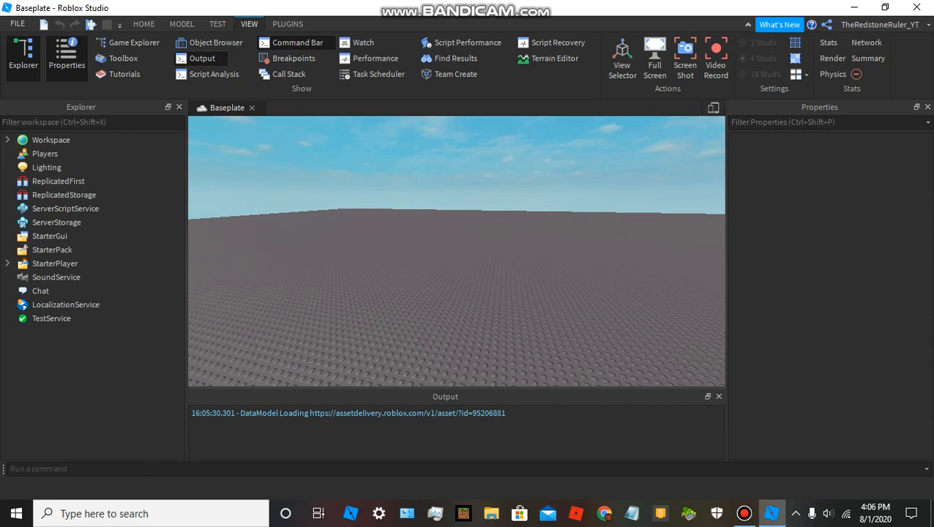
Switch to full screen and dock the Explorer above the Properties panel, tall enough to list all its services.
left_click(654, 65)
left_click_drag(81, 91, 830, 233)
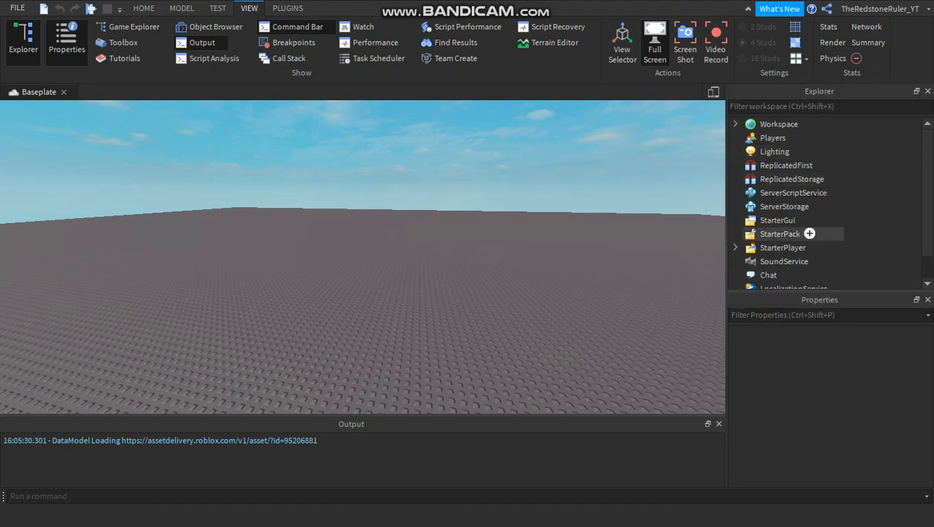
left_click_drag(830, 292, 830, 315)
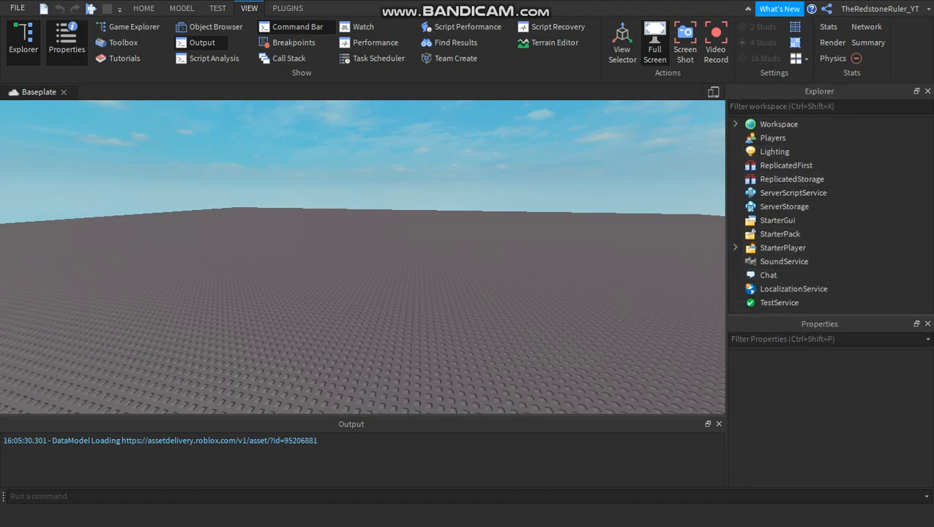
Close the Output panel and hide the Explorer and Properties panels to clear the workspace.
left_click_drag(608, 416, 608, 385)
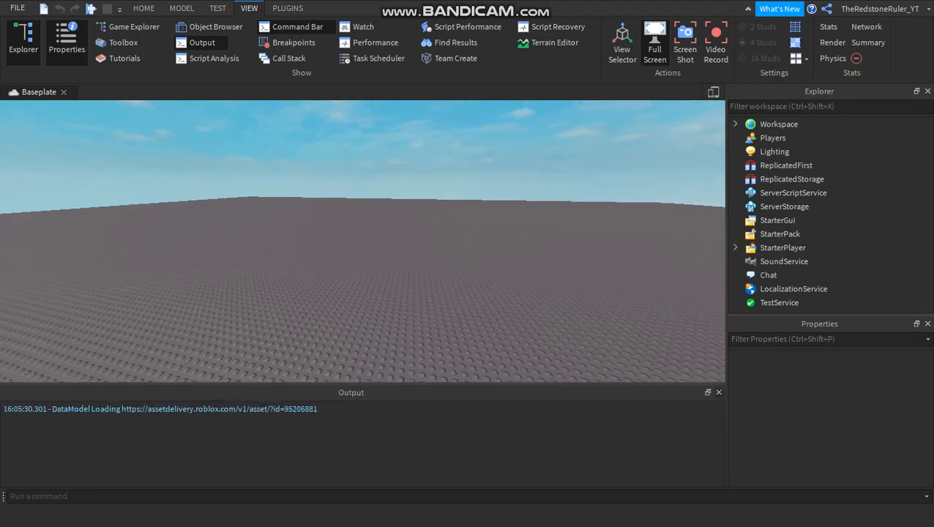
left_click(719, 393)
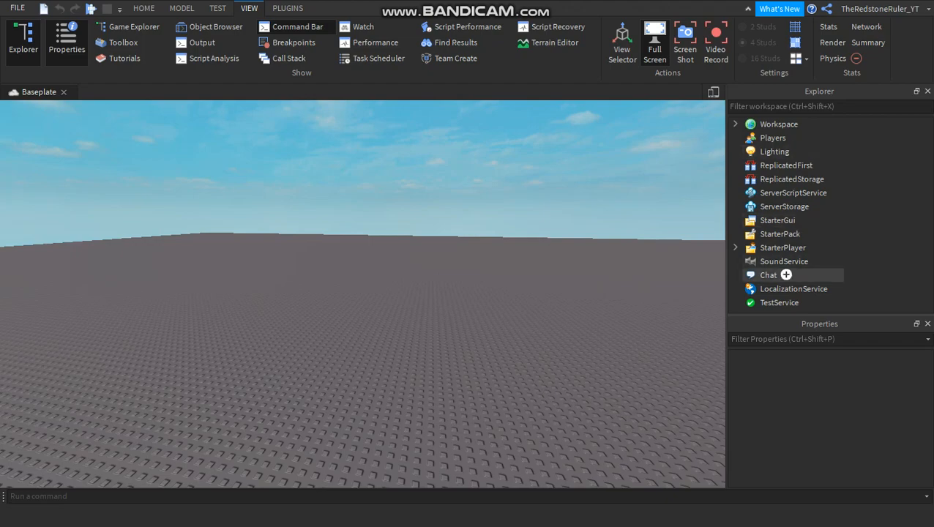
right_click_drag(363, 293, 363, 344)
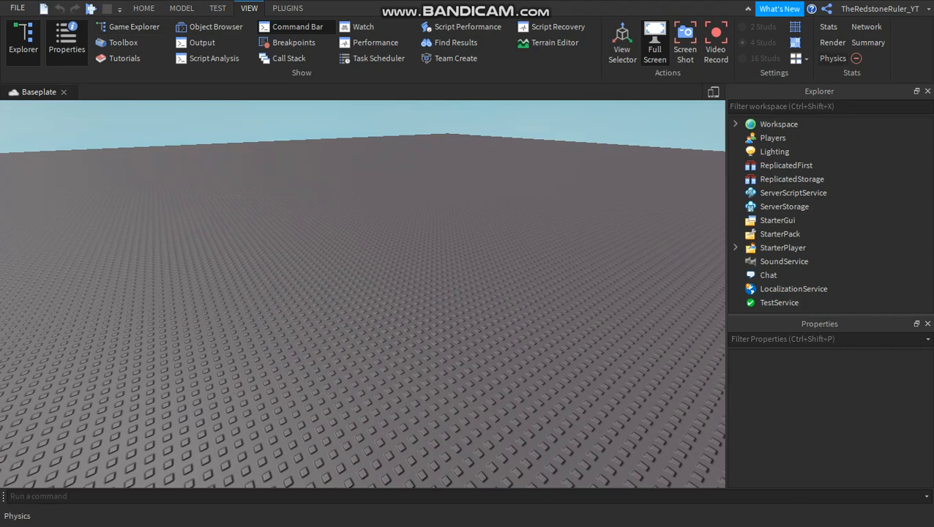
left_click(22, 40)
left_click(67, 40)
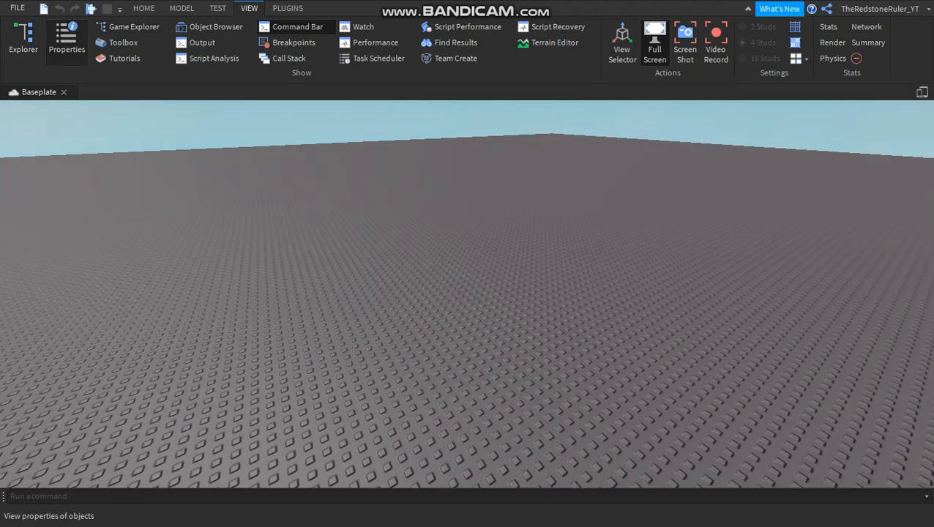
Open the Toolbox, browse its models and the available asset categories, and close it again.
left_click(144, 8)
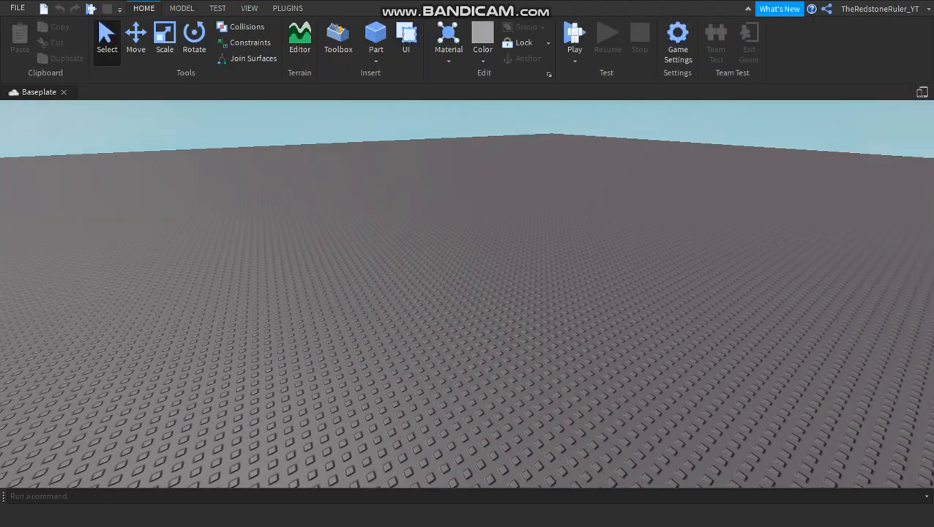
right_click(340, 44)
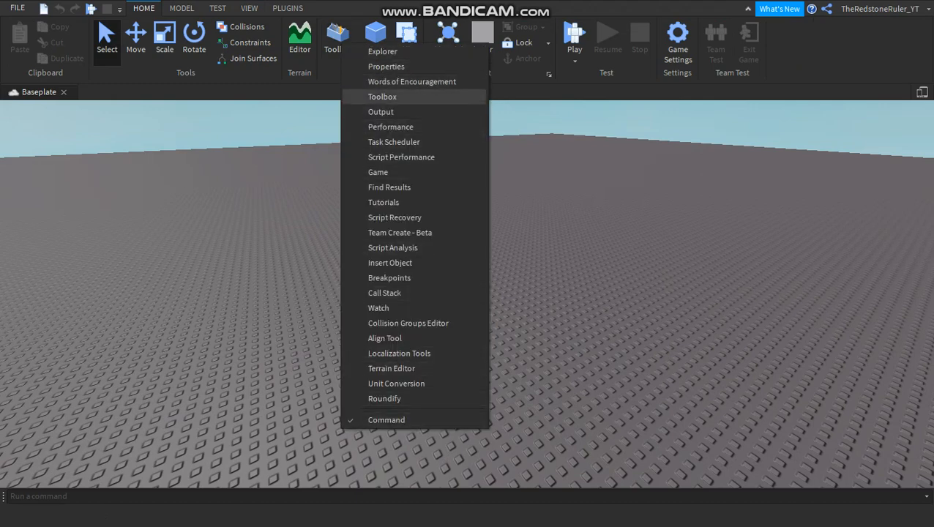
left_click(333, 46)
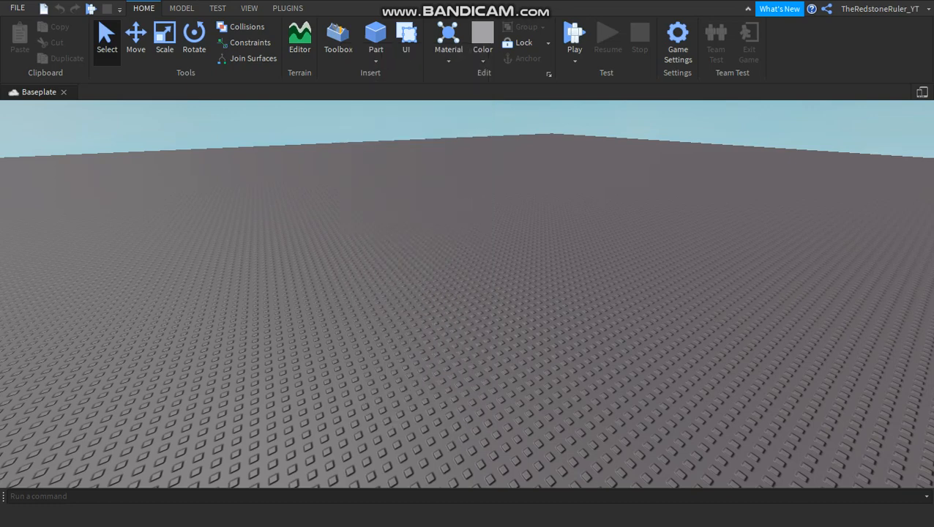
left_click(337, 41)
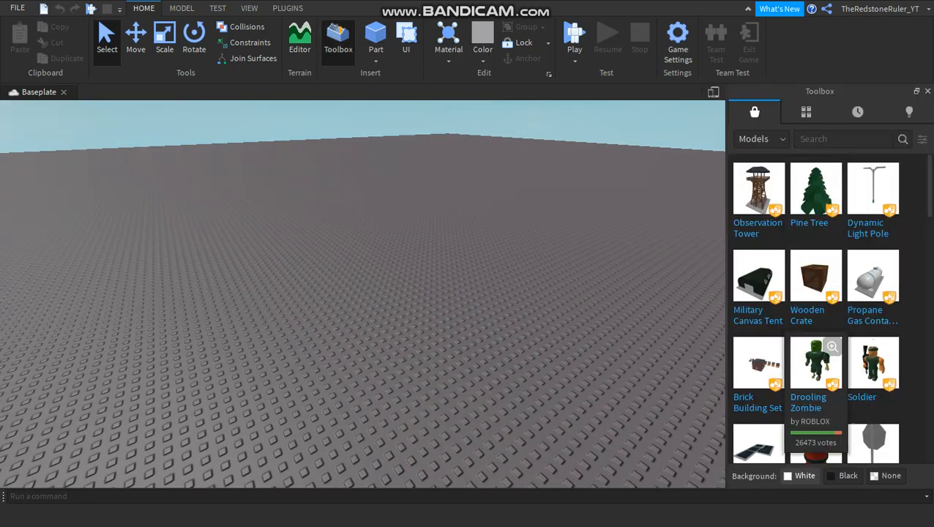
left_click(761, 138)
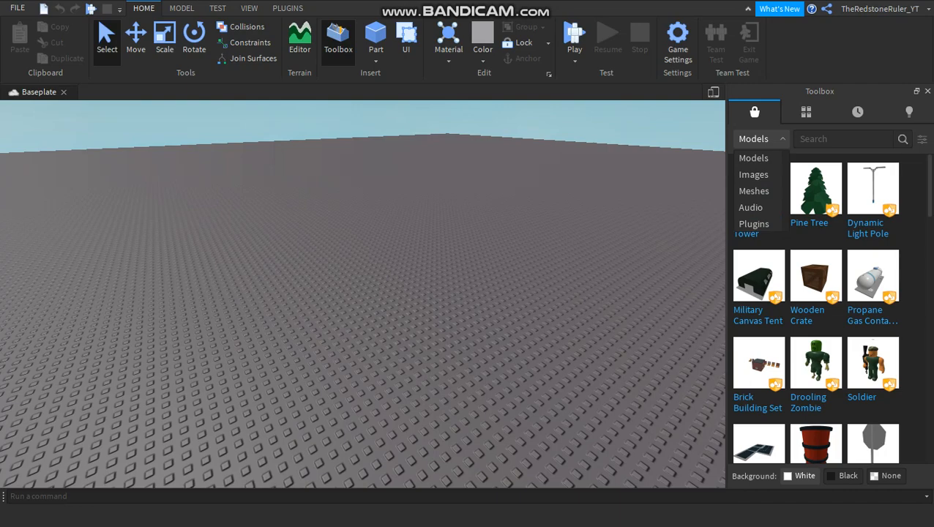
key("Escape")
scroll(890, 223, "down", 5)
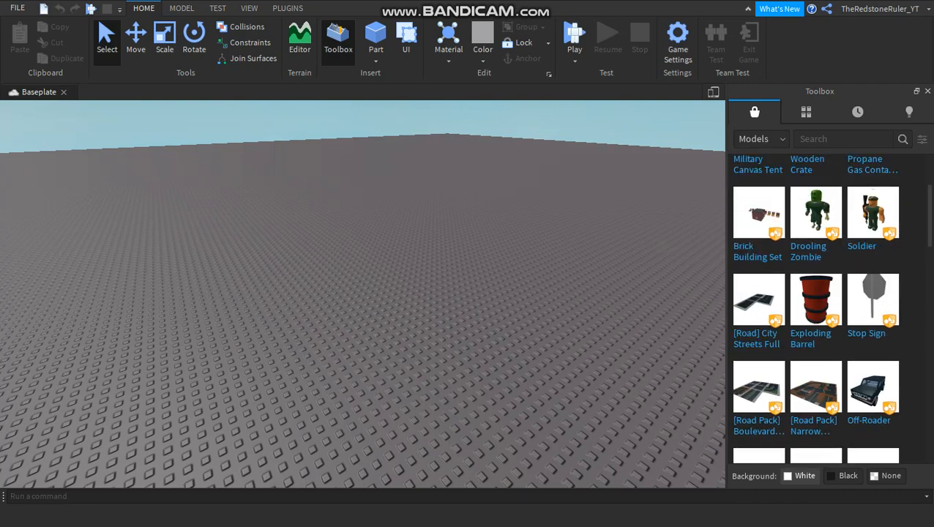
scroll(886, 219, "down", 2)
scroll(872, 219, "up", 6)
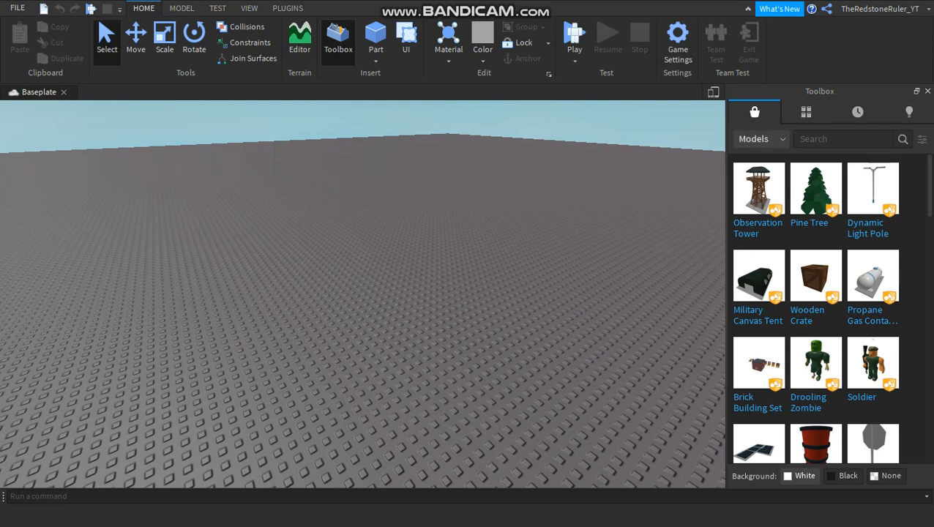
left_click(760, 139)
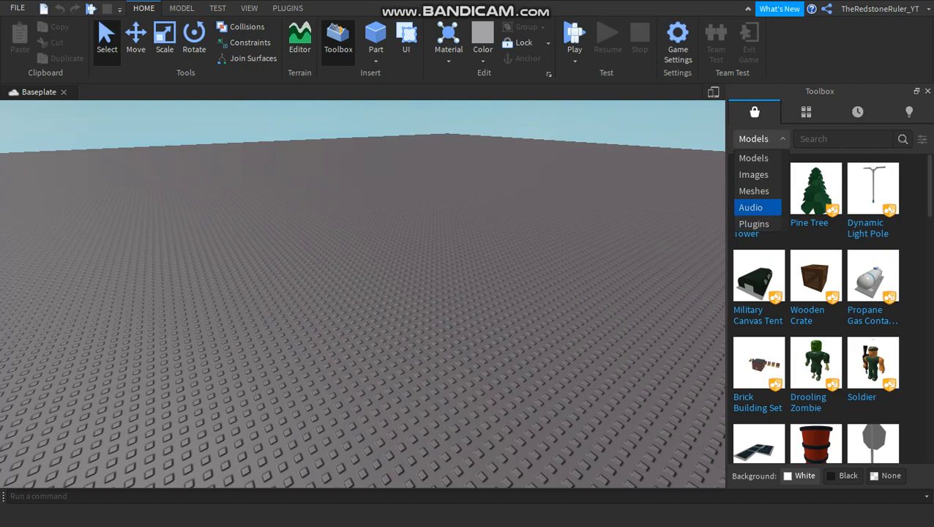
left_click(928, 92)
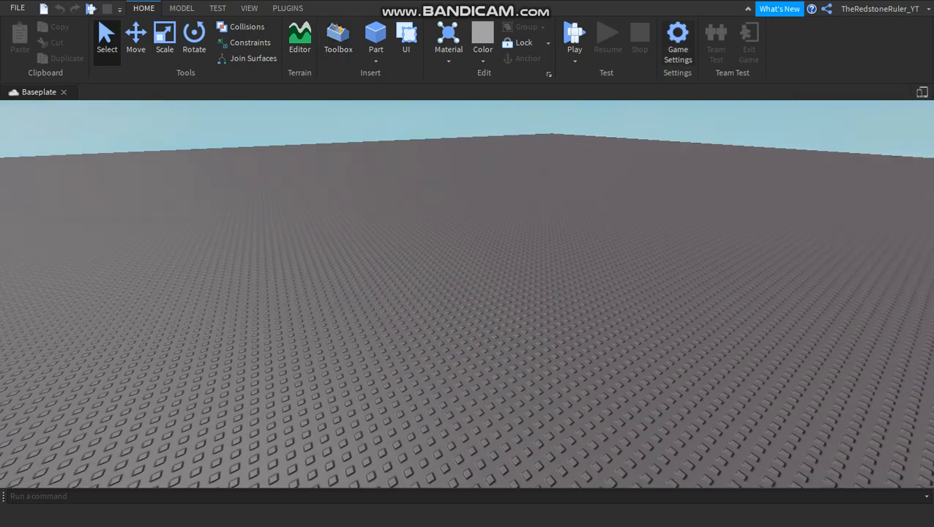
Open the Game Settings window to view it and close it without publishing.
left_click(678, 44)
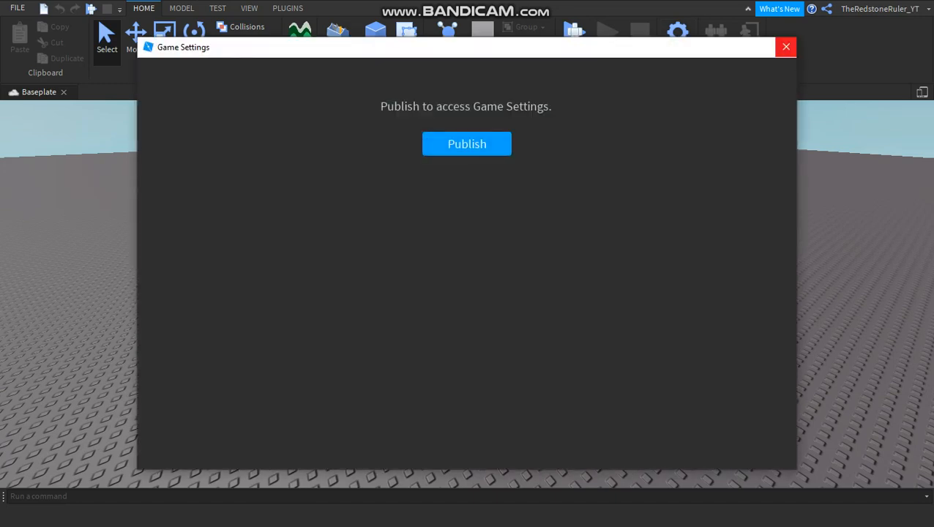
left_click(786, 46)
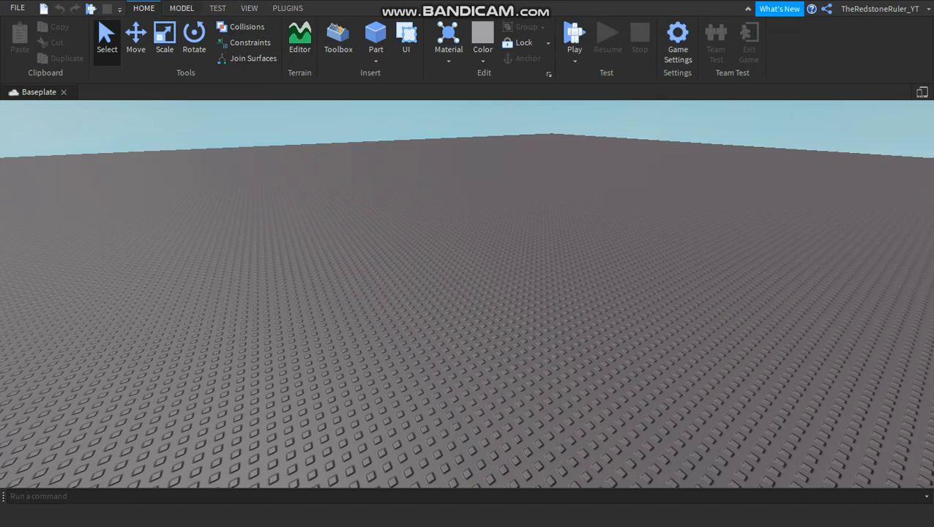
Show the Explorer and Properties panels again and look through the services listed in the Explorer.
left_click(249, 8)
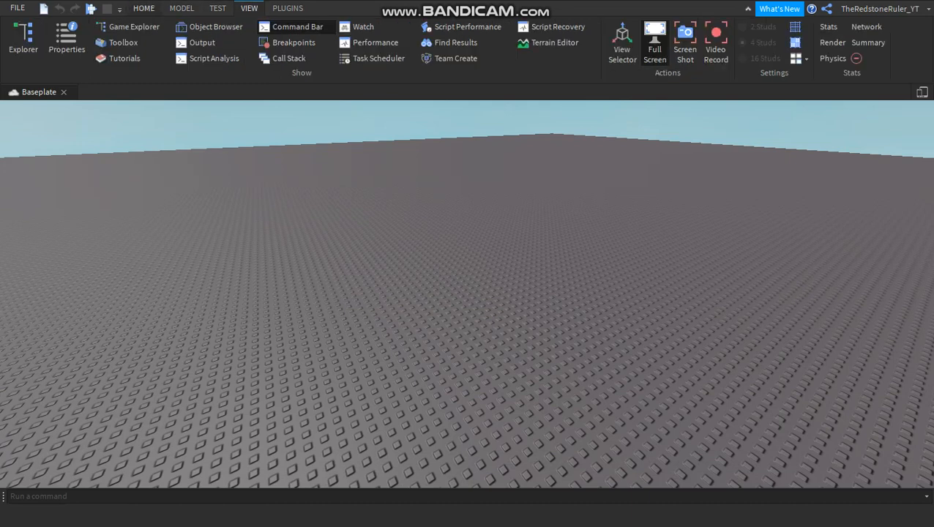
left_click(22, 36)
left_click(67, 40)
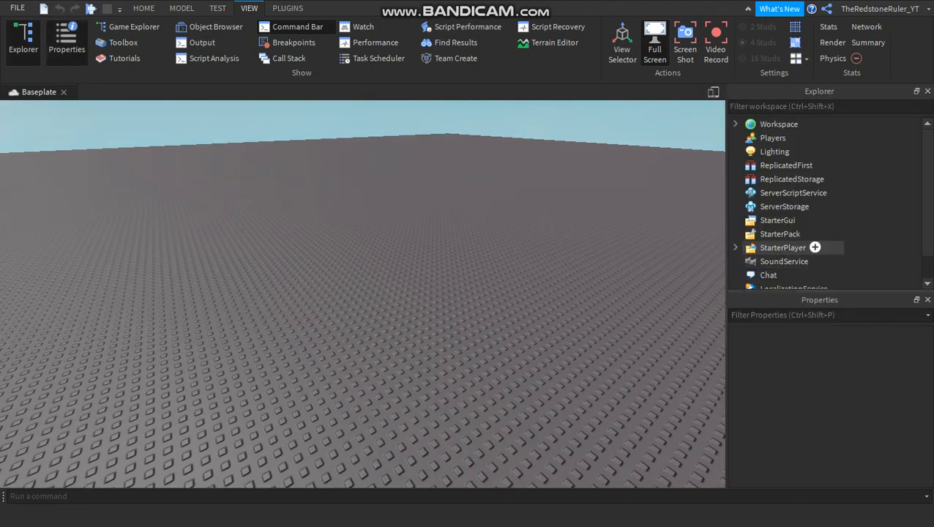
scroll(791, 197, "down", 1)
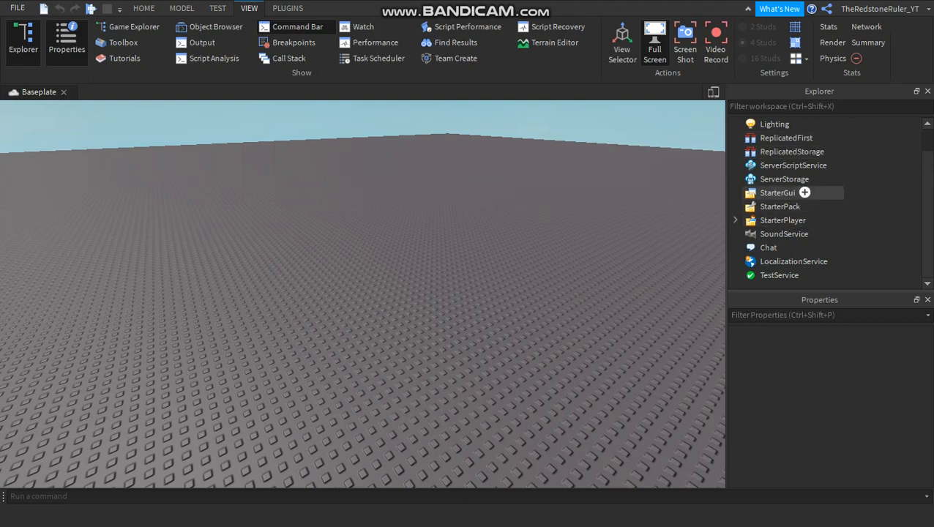
Look over the testing and modelling tools, view the Insert Service window without adding anything, and look through the Explorer's services.
left_click(217, 8)
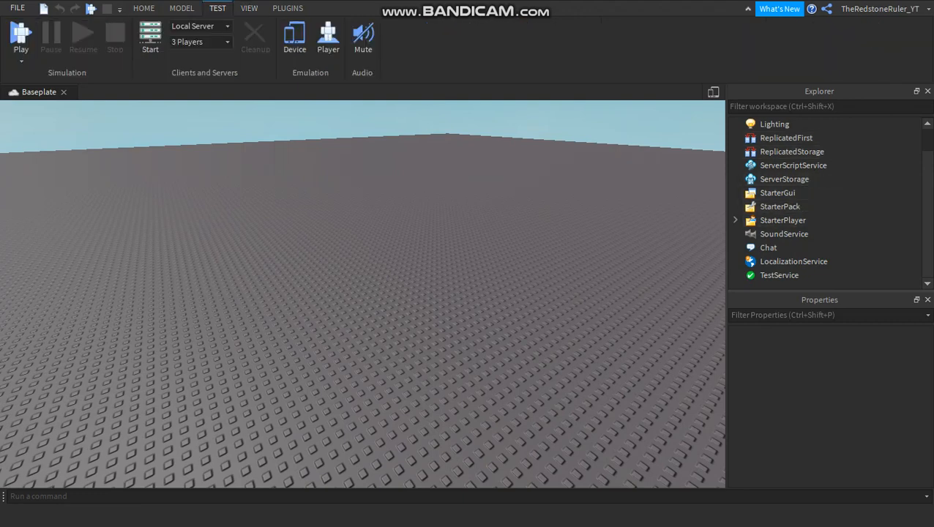
left_click(181, 8)
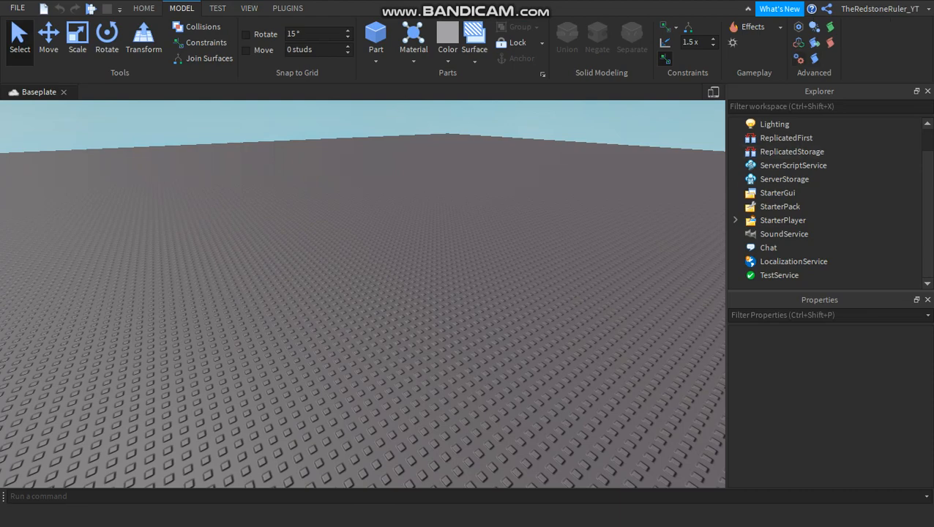
left_click(797, 59)
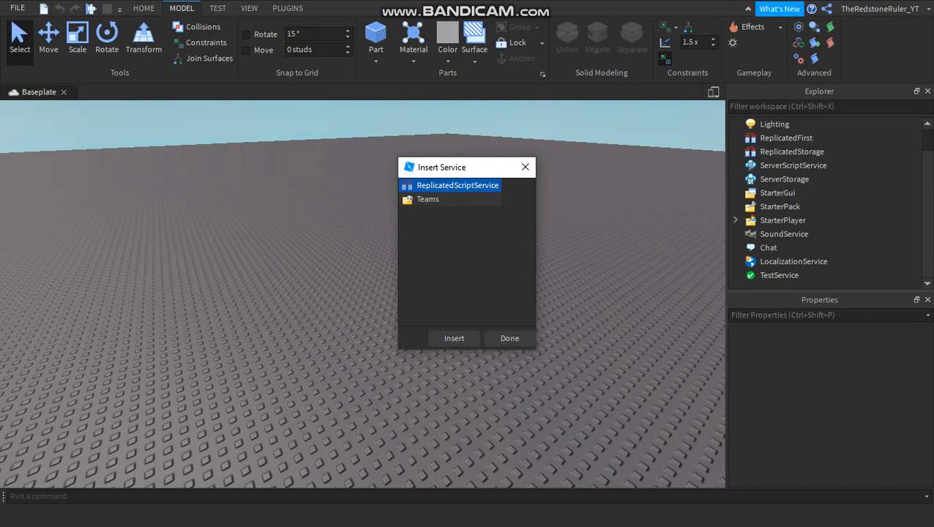
left_click(525, 167)
scroll(804, 219, "up", 1)
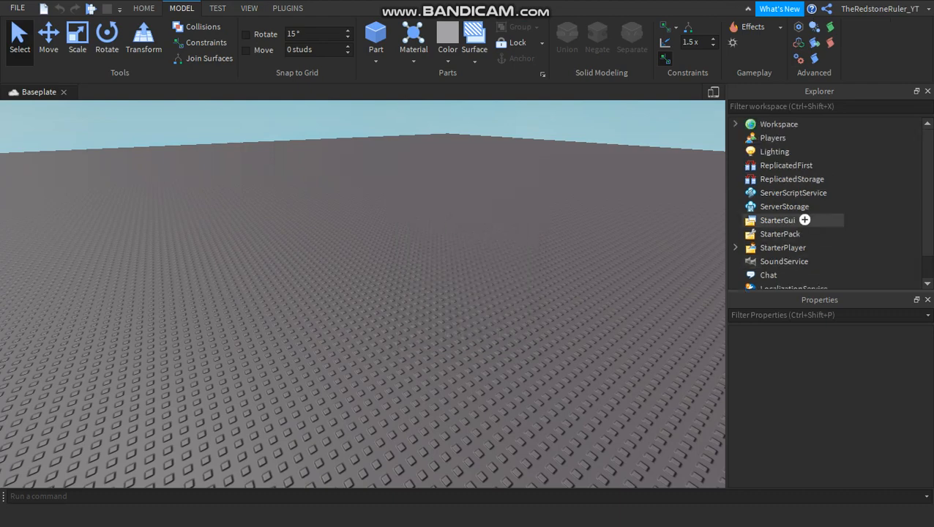
scroll(809, 220, "down", 1)
scroll(810, 220, "up", 1)
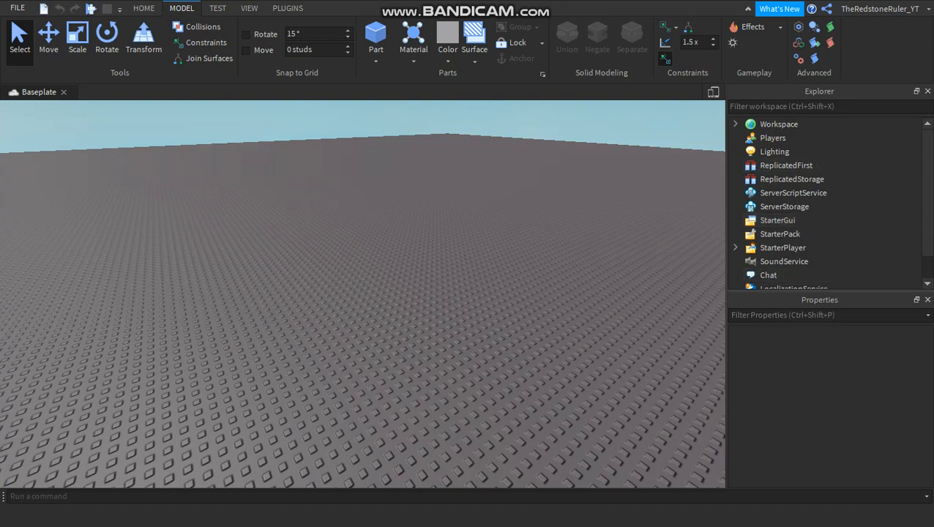
View the services offered in the Insert Service window once more and close it without inserting any.
right_click_drag(362, 293, 402, 292)
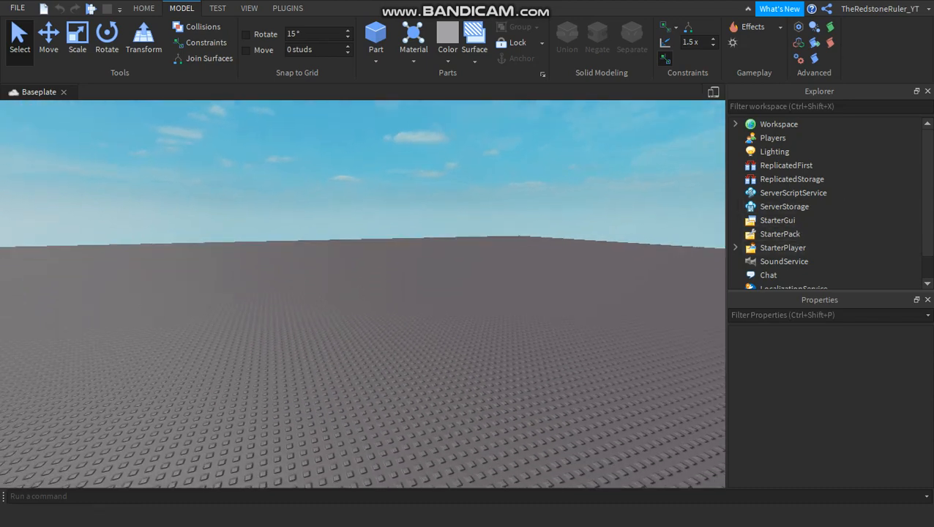
left_click(798, 59)
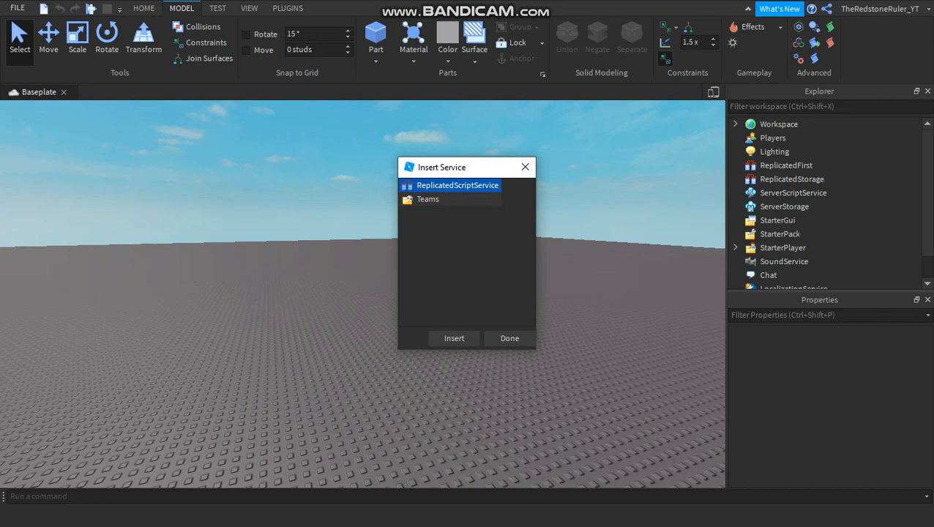
left_click(525, 167)
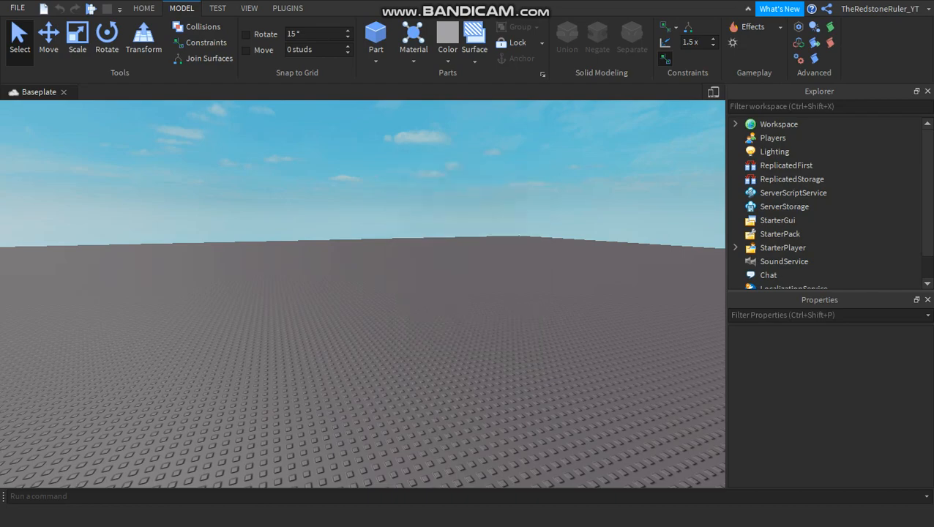
Demonstrate the camera controls by turning, moving sideways, forward and backward, and zooming in and out over the baseplate.
right_click_drag(512, 190, 436, 216)
key("d")
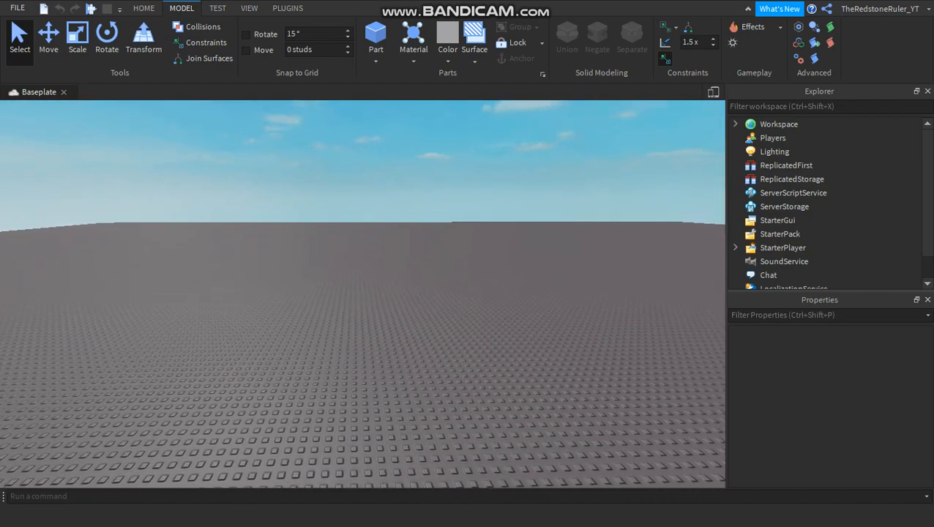
key("a")
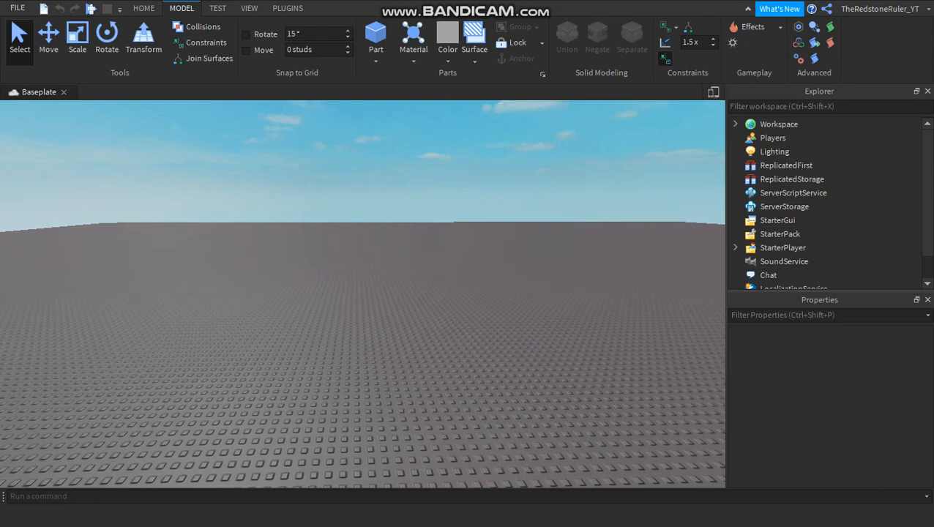
right_click_drag(436, 216, 386, 245)
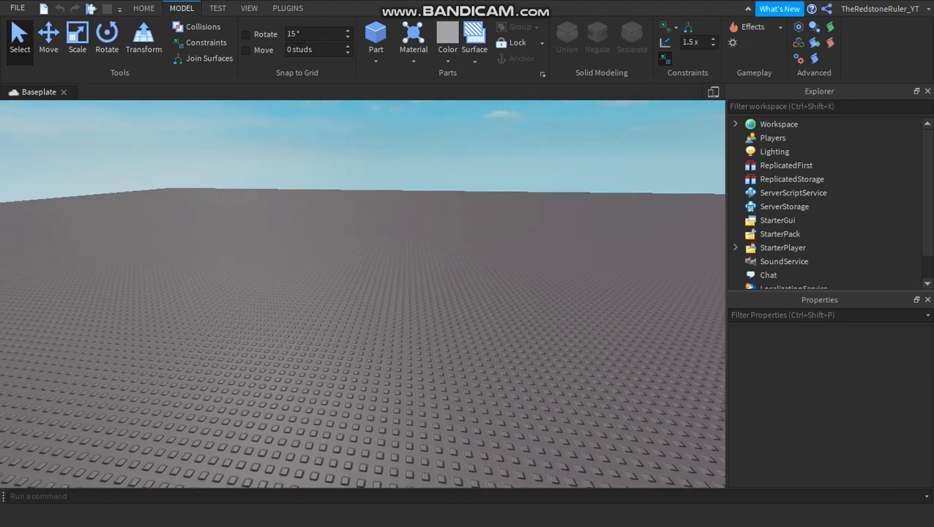
key("s")
key("w")
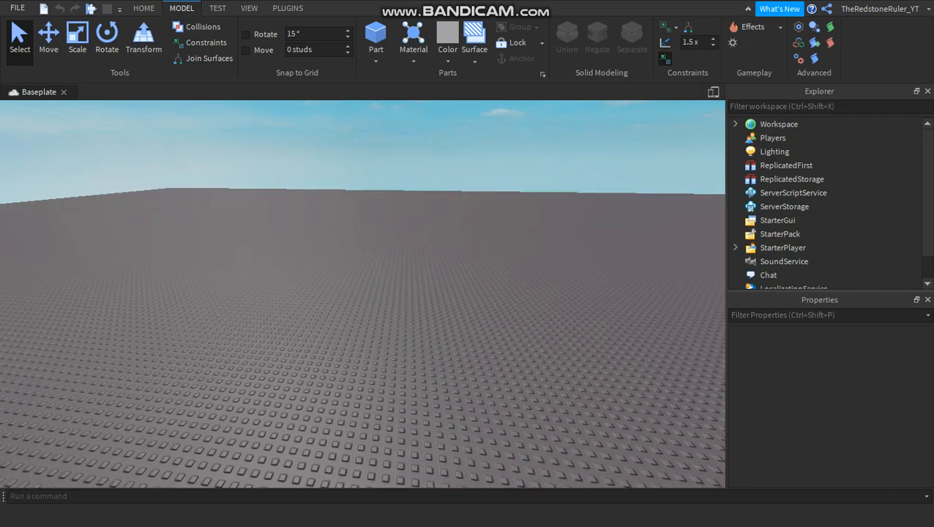
right_click_drag(386, 246, 330, 316)
scroll(362, 295, "up", 4)
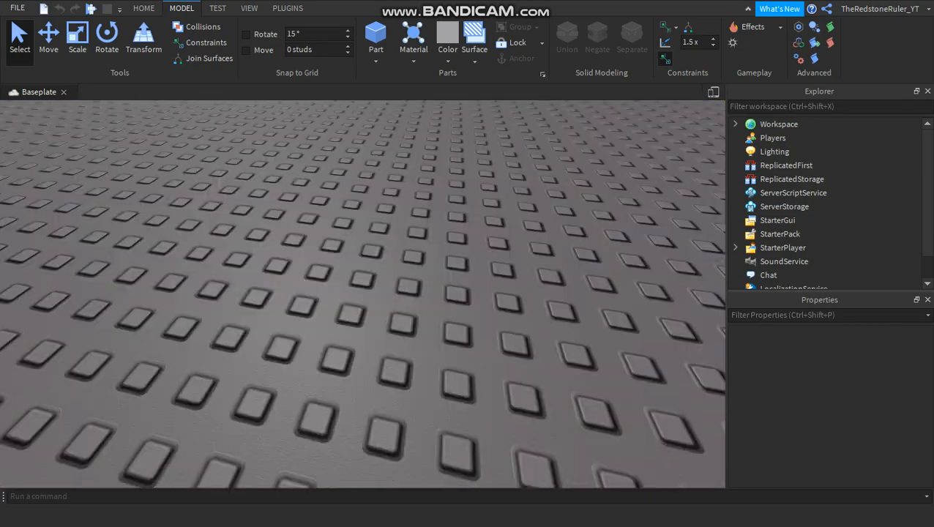
scroll(363, 295, "down", 8)
scroll(362, 294, "down", 3)
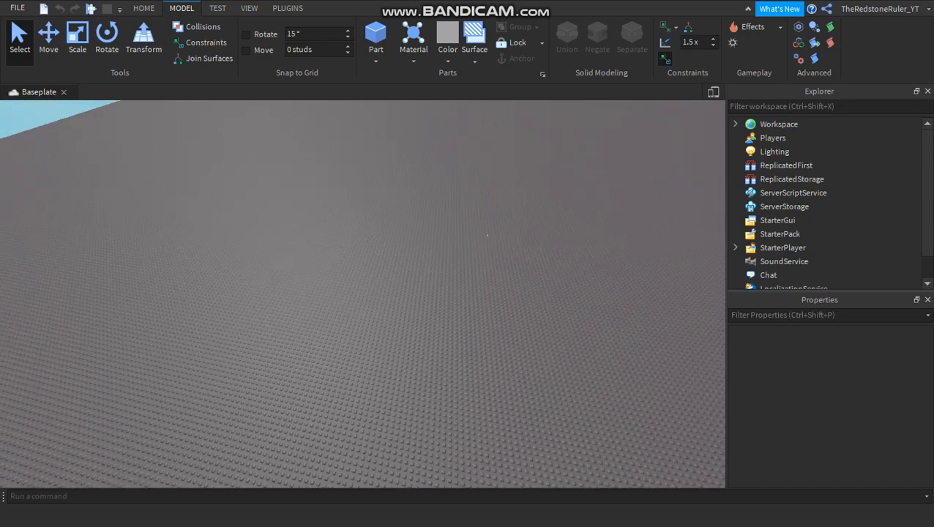
scroll(363, 294, "up", 3)
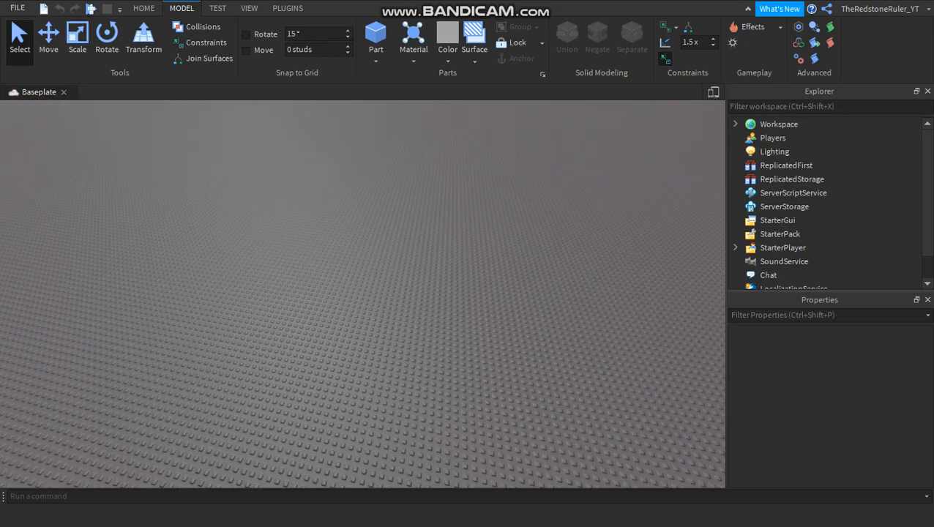
left_click_drag(208, 173, 536, 322)
scroll(536, 321, "up", 2)
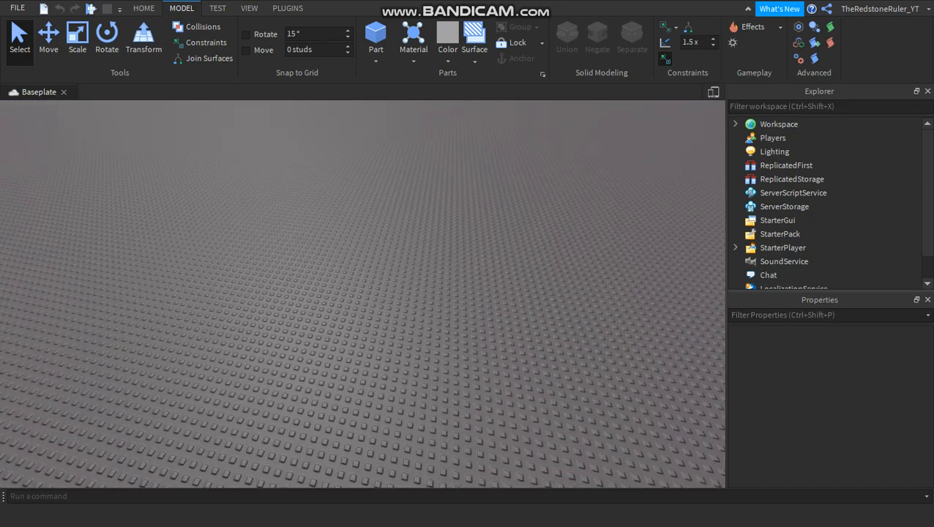
Look at the viewport's context options over the baseplate and dismiss them without choosing a command.
right_click(549, 329)
right_click(444, 232)
left_click(432, 238)
scroll(432, 238, "up", 5)
right_click_drag(432, 238, 431, 176)
right_click(409, 187)
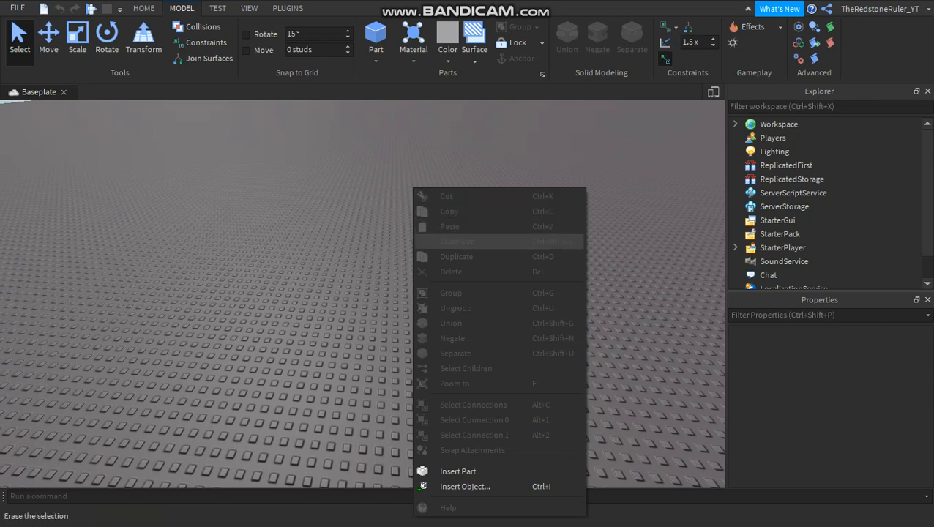
right_click(305, 140)
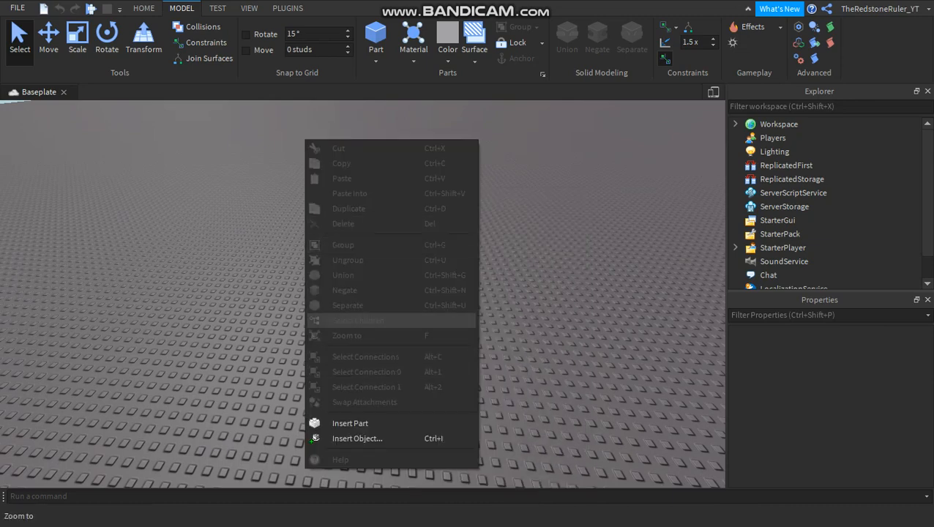
key("Escape")
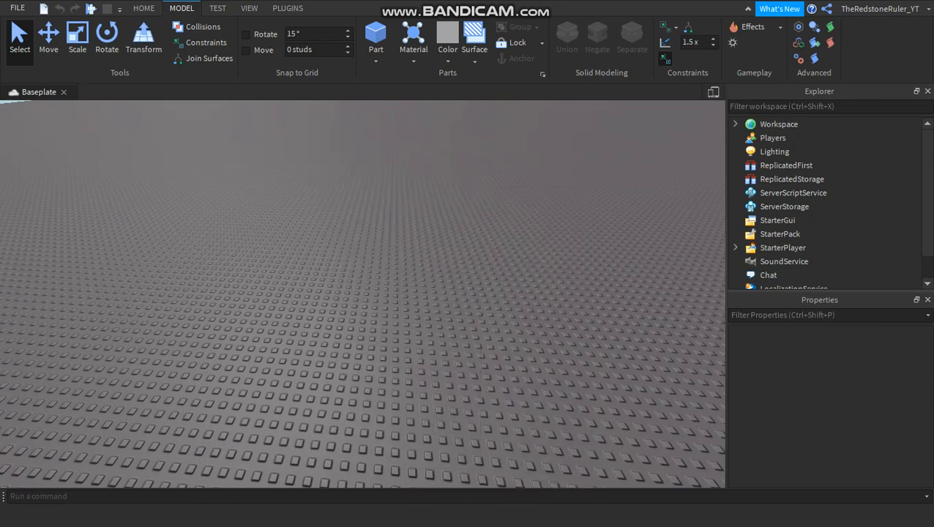
Examine the Workspace's context options and its child objects in the Explorer, and collapse it again.
left_click(143, 9)
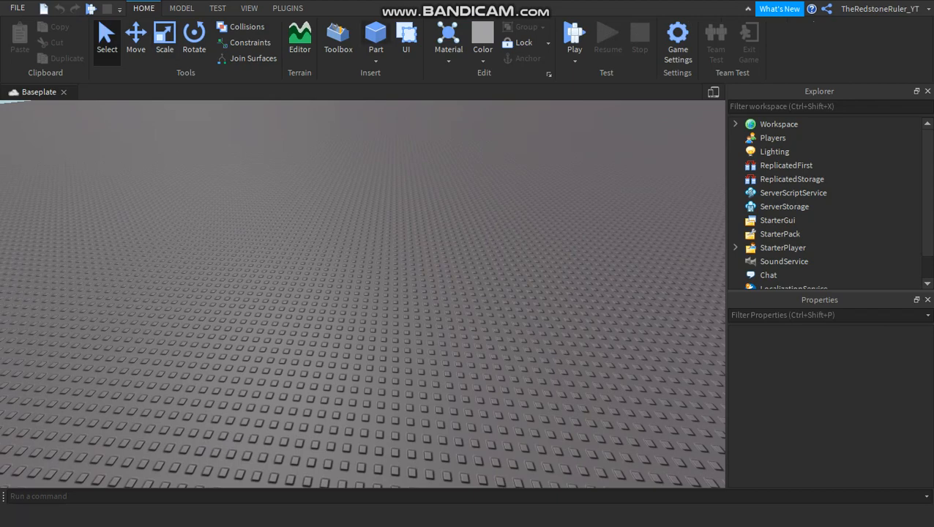
right_click(780, 124)
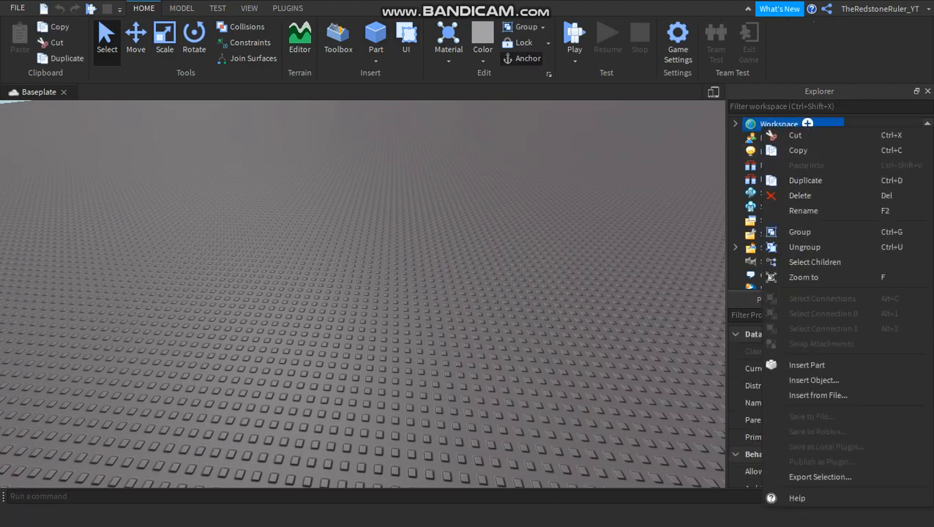
left_click(736, 124)
left_click(736, 123)
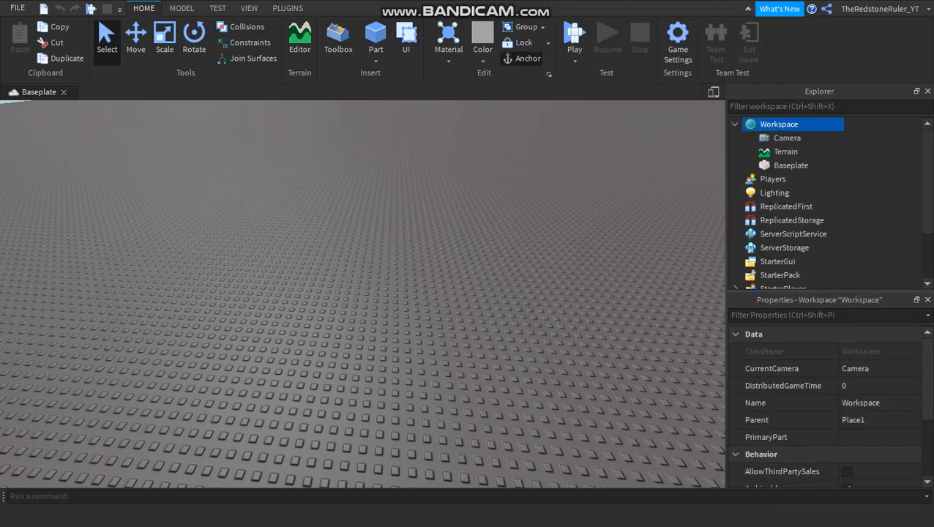
left_click(736, 124)
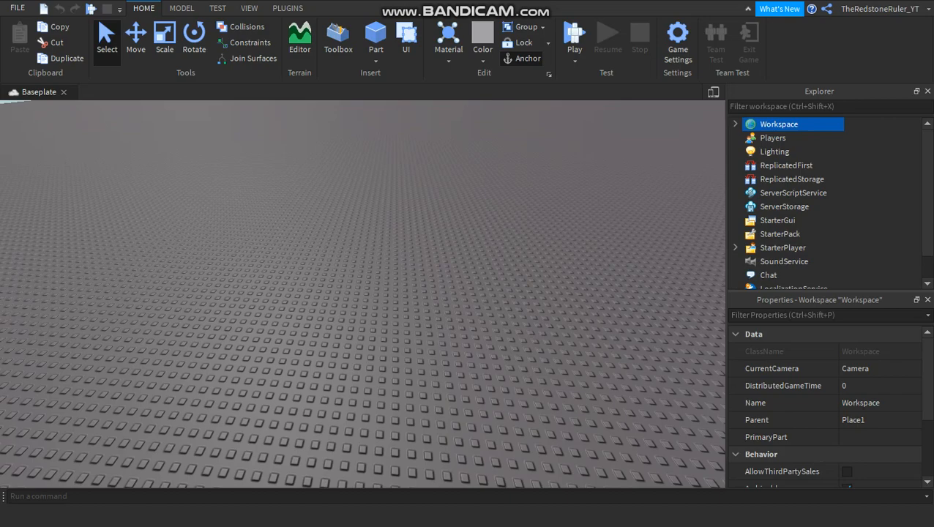
Tilt the camera up to show the horizon, move it forward and back, and clear the Workspace selection.
right_click_drag(363, 293, 242, 228)
key("w")
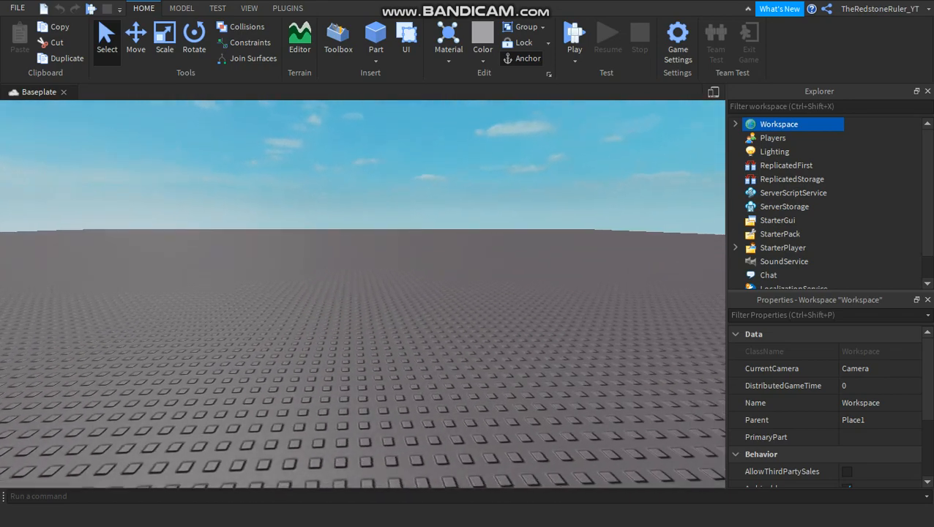
key("s")
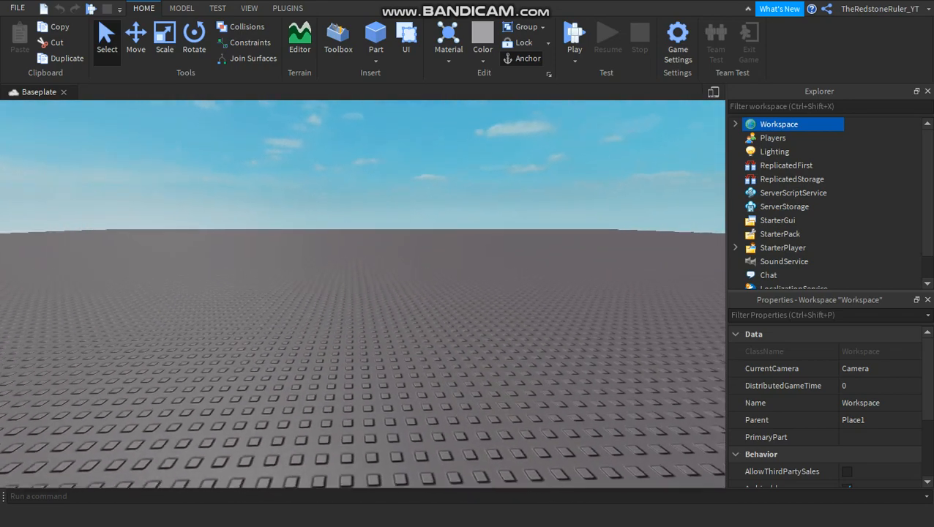
right_click_drag(242, 227, 239, 217)
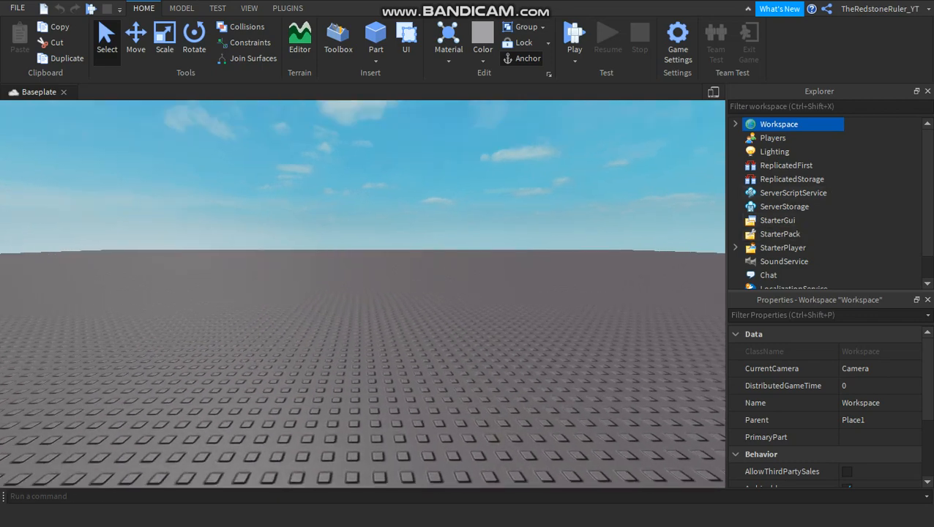
left_click_drag(5, 104, 662, 461)
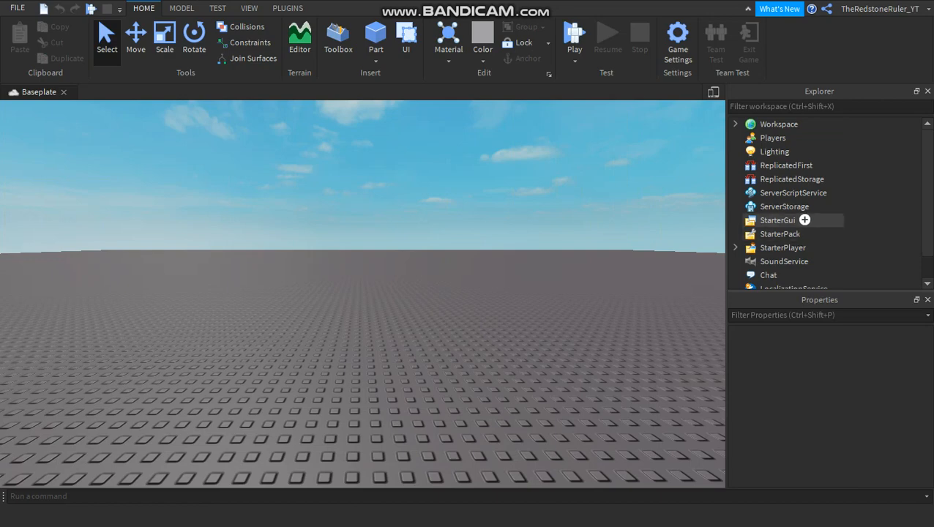
Insert a ScreenGui object into StarterGui.
left_click(804, 219)
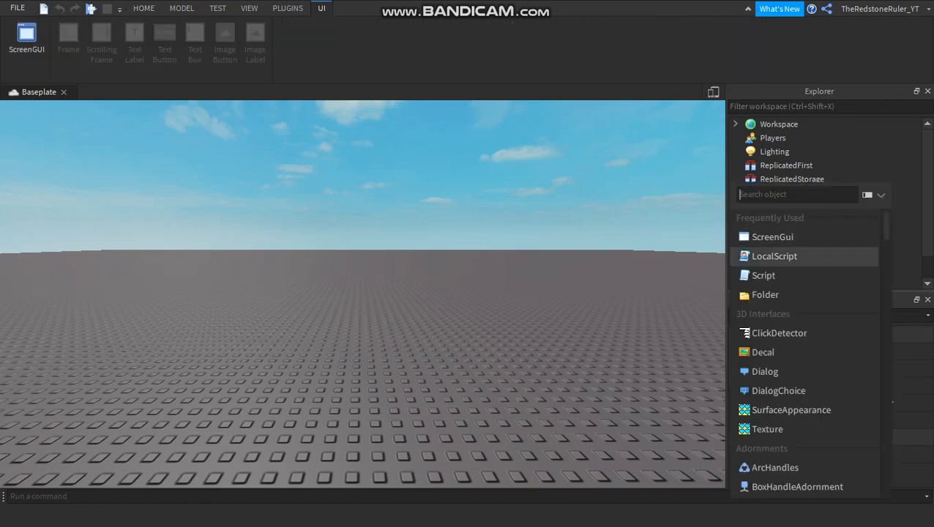
left_click(692, 233)
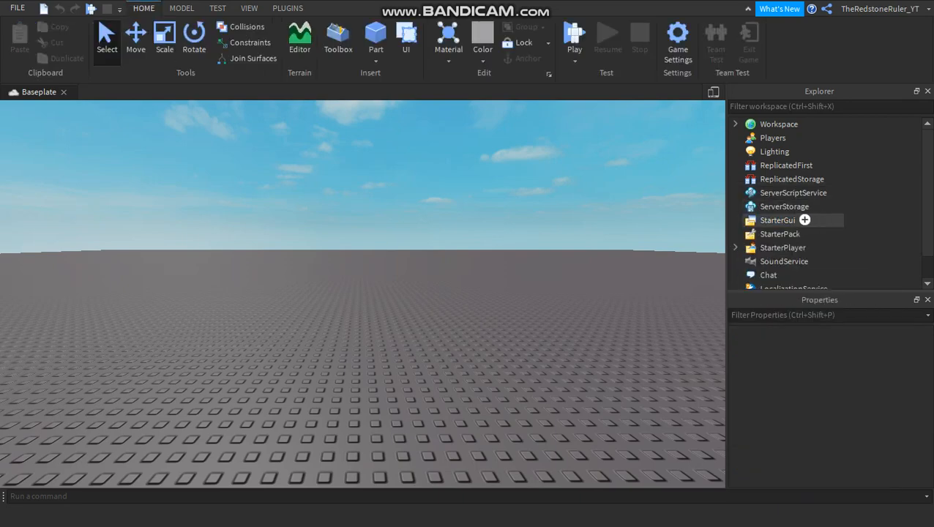
left_click(805, 219)
left_click(790, 234)
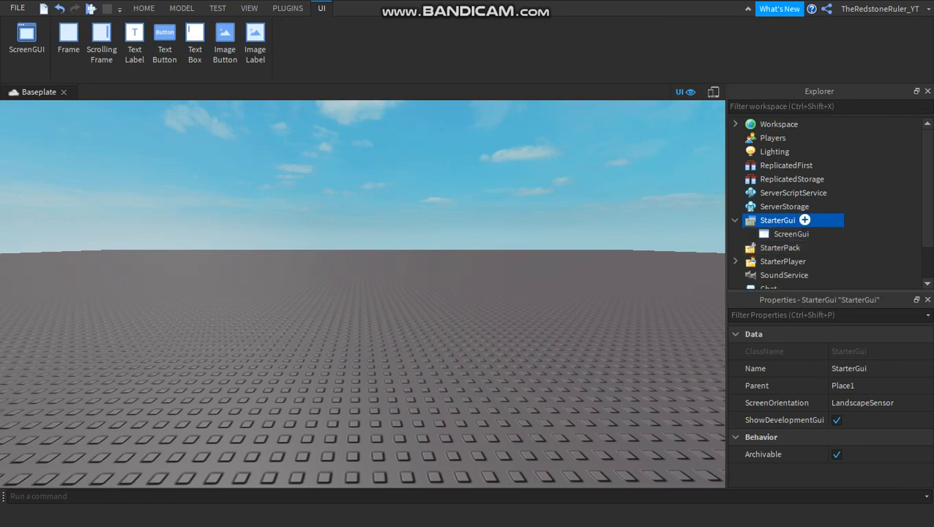
Examine the ways to insert objects into StarterGui, using its context options and its object list, without adding another object.
right_click(778, 220)
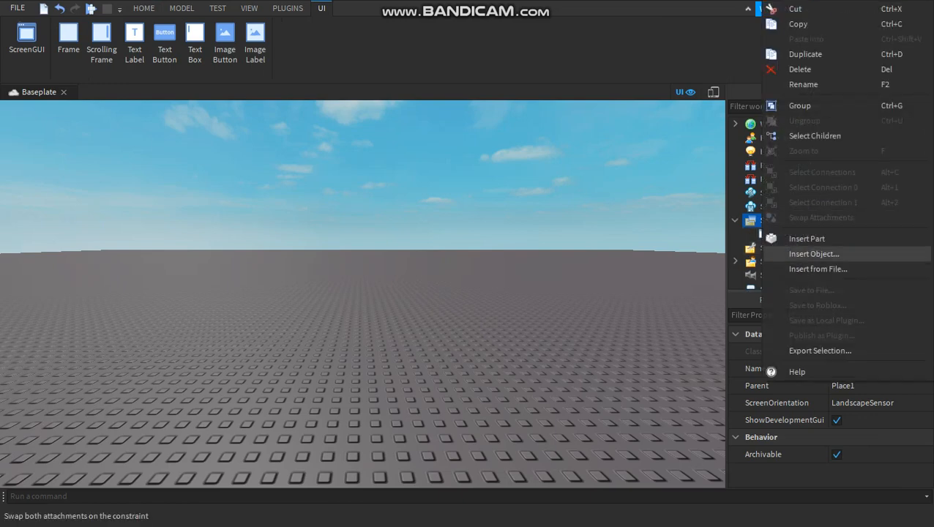
left_click(814, 254)
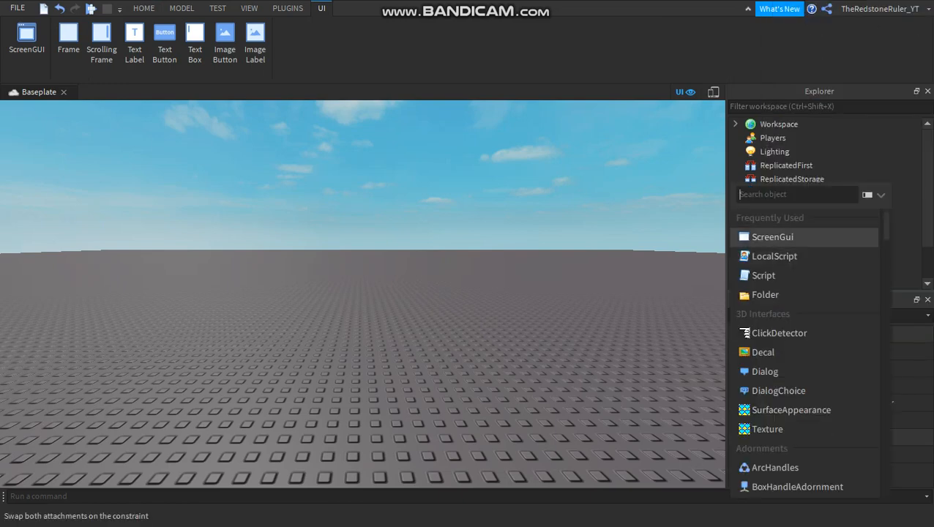
left_click(791, 237)
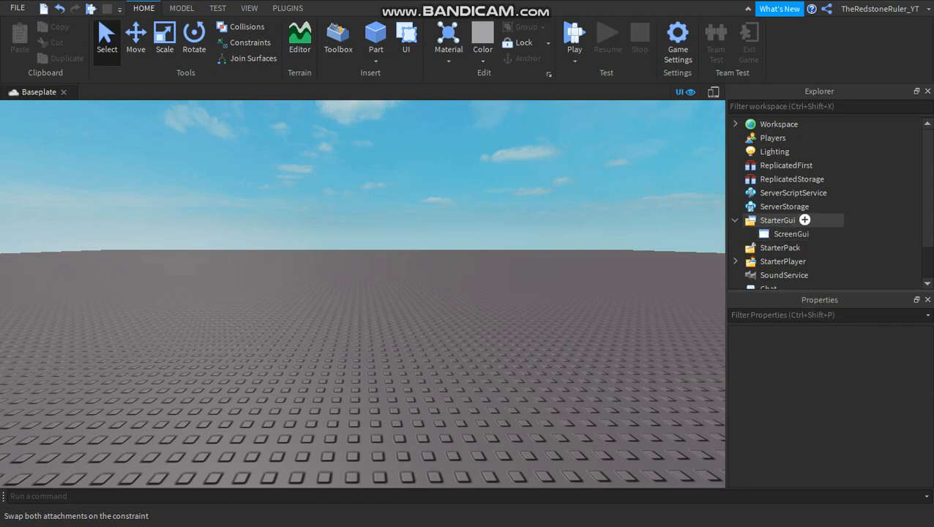
left_click(778, 220)
right_click(777, 219)
key("Escape")
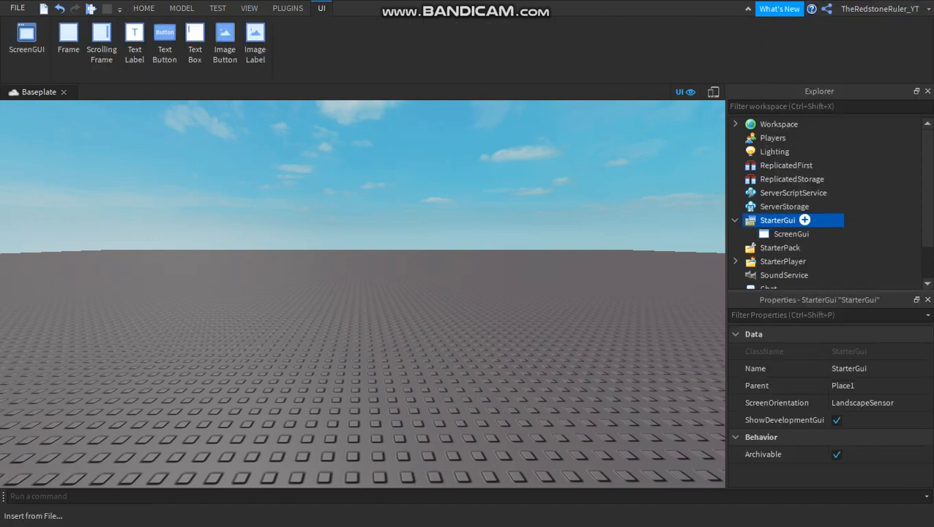
left_click(805, 220)
left_click(818, 233)
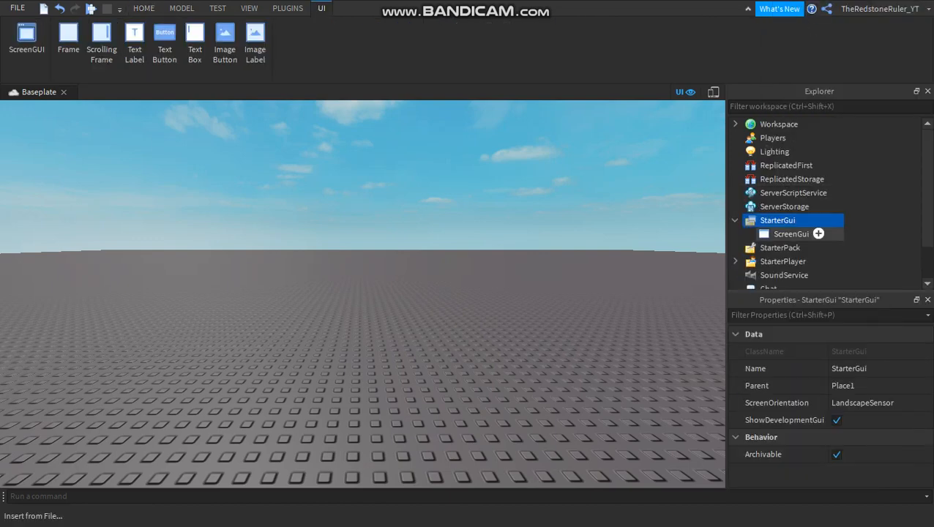
Examine the ways to rename the ScreenGui, through its context options, directly in the Explorer and through its Name property.
left_click(805, 220)
key("Escape")
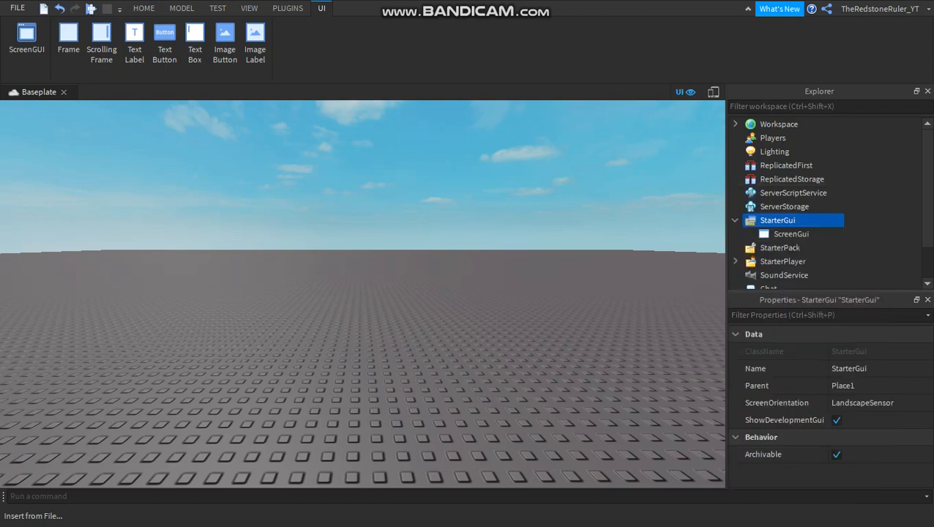
left_click(792, 234)
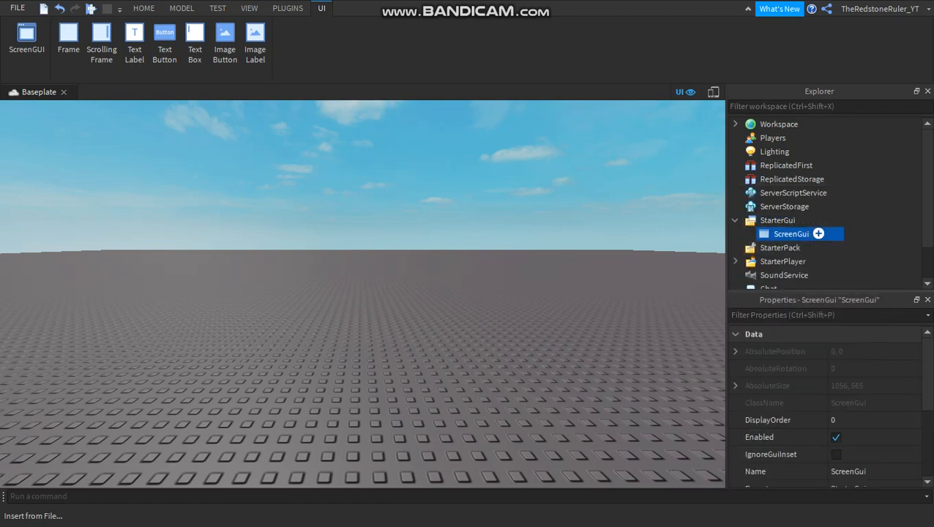
right_click(792, 234)
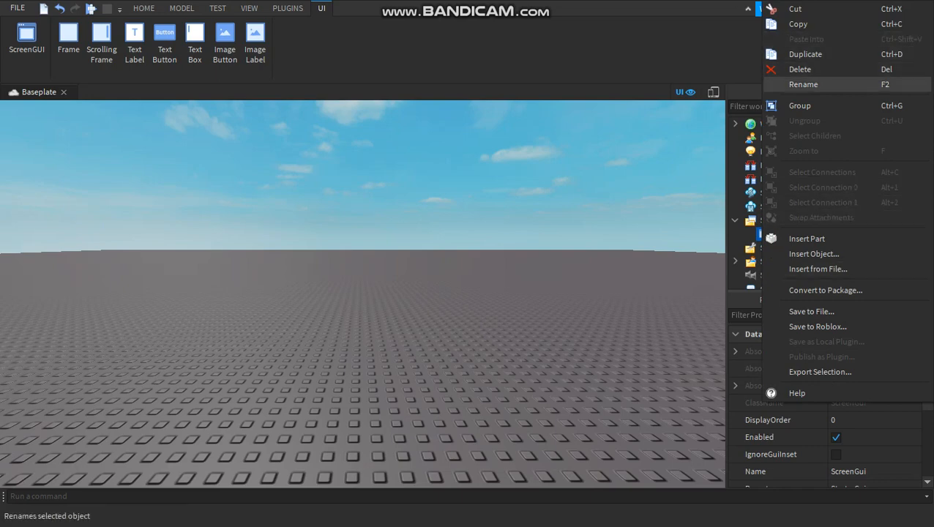
left_click(699, 194)
left_click(817, 234)
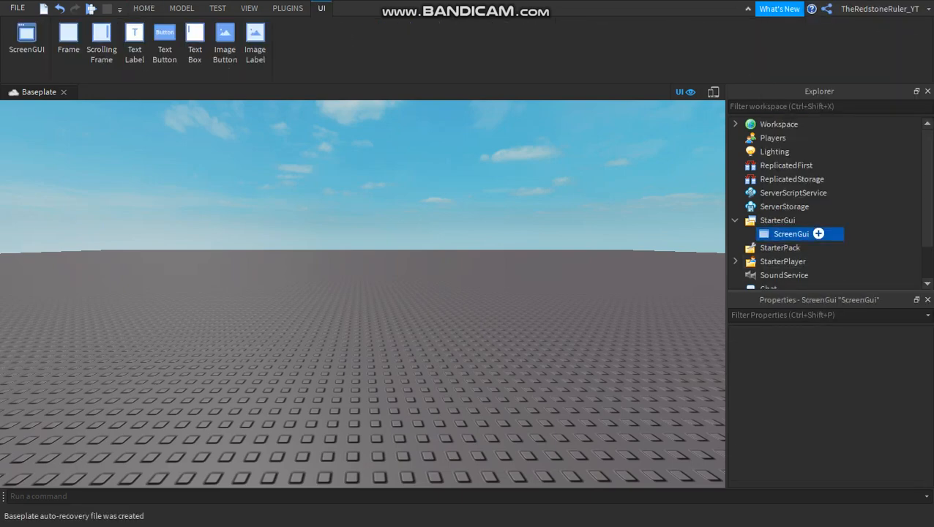
key("F2")
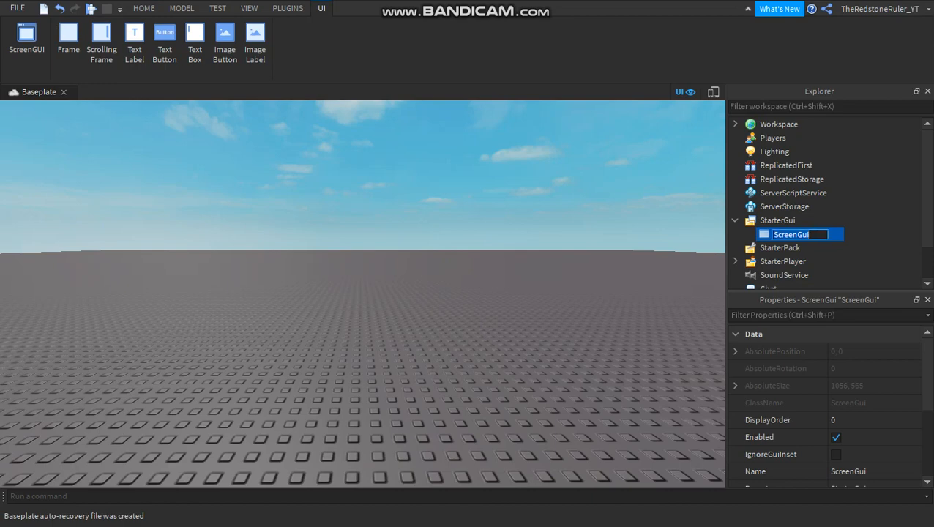
left_click(816, 234)
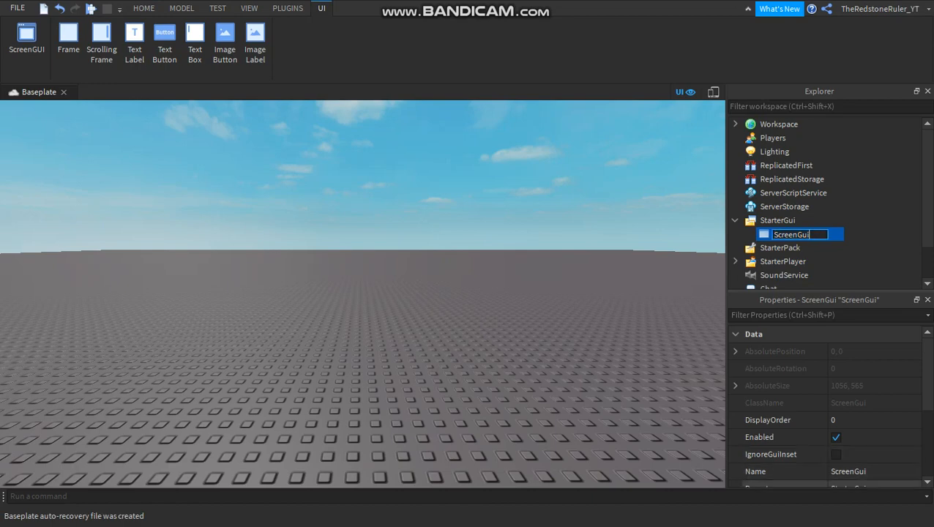
left_click(849, 471)
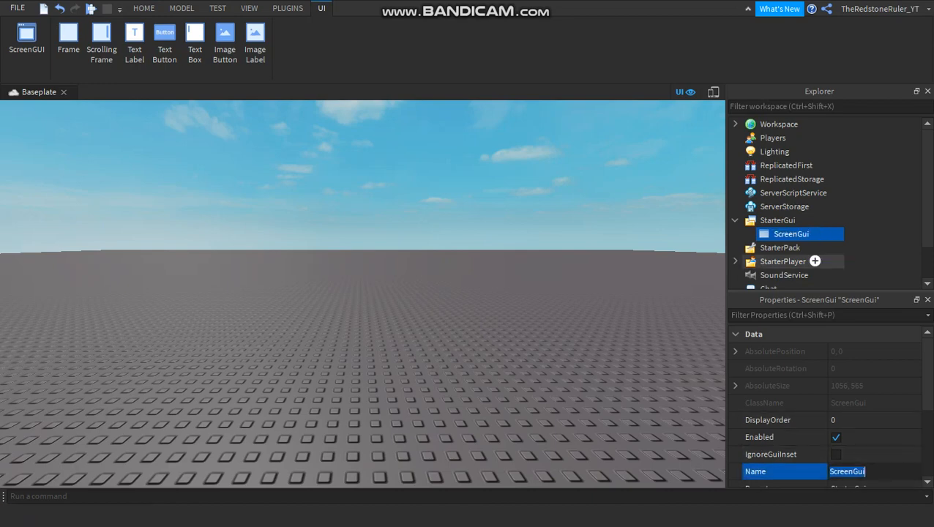
left_click(799, 234)
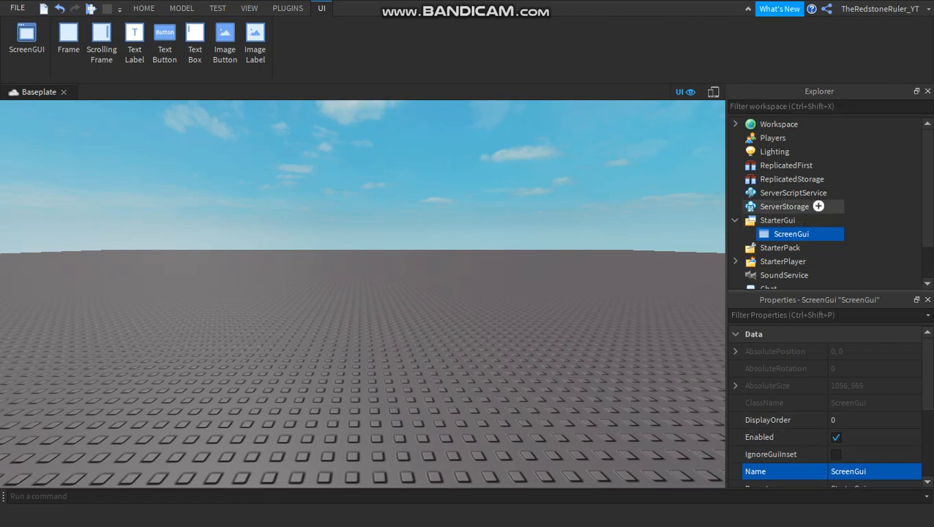
Rename the ScreenGui in StarterGui as MainMenu.
left_click(784, 206)
left_click(792, 233)
left_click(792, 234)
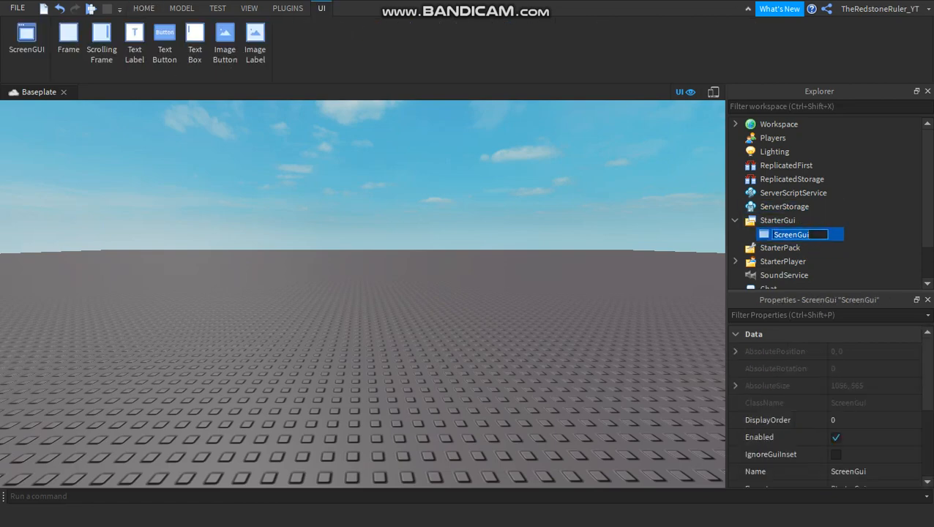
key("BackSpace")
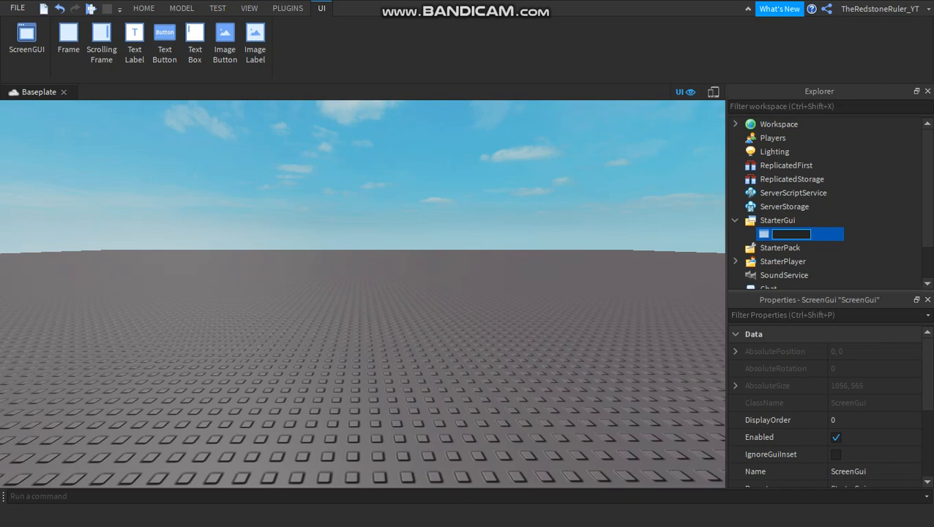
type("Main")
type(" scree")
key("BackSpace")
key("BackSpace")
key("BackSpace")
key("BackSpace")
key("BackSpace")
type("Menu")
key("Left")
key("BackSpace")
key("Return")
Reselect MainMenu and examine its list of insertable objects and its context options.
mouse_move(820, 234)
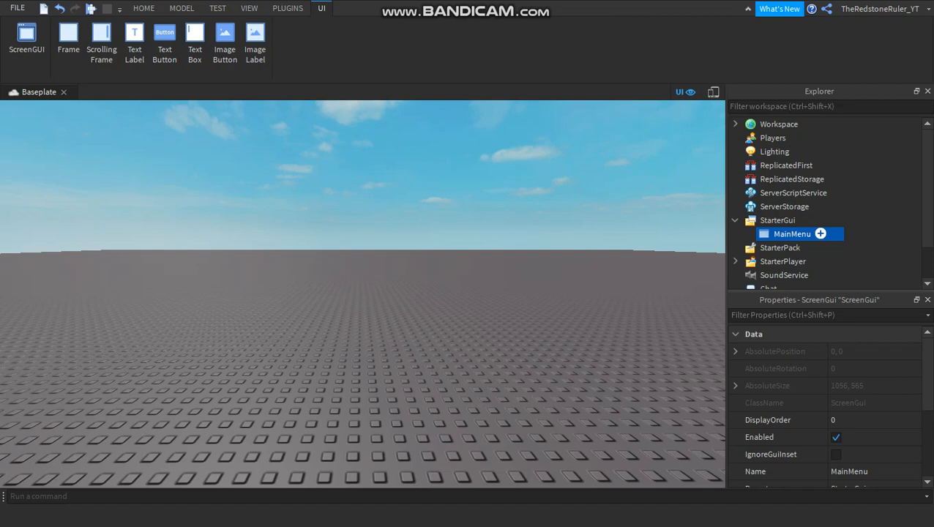
left_click(871, 246)
left_click(793, 235)
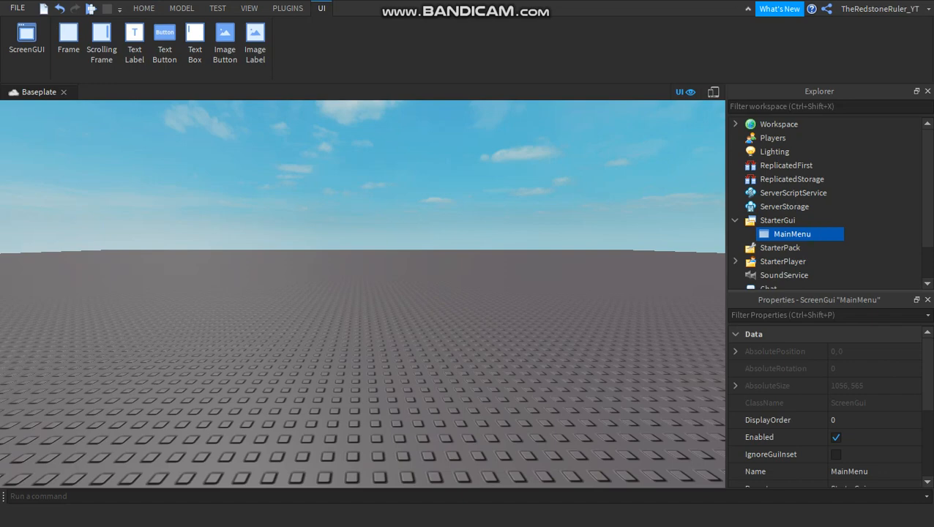
mouse_move(820, 234)
left_click(820, 233)
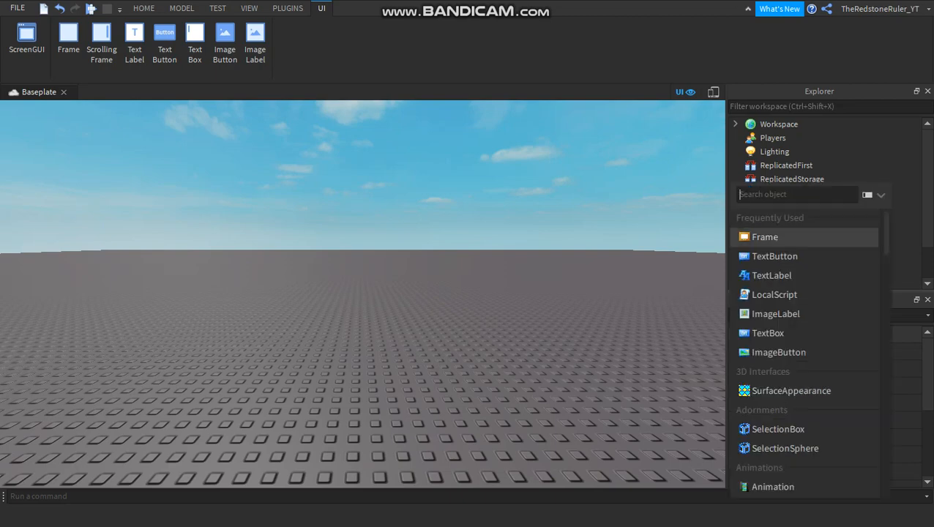
key("Escape")
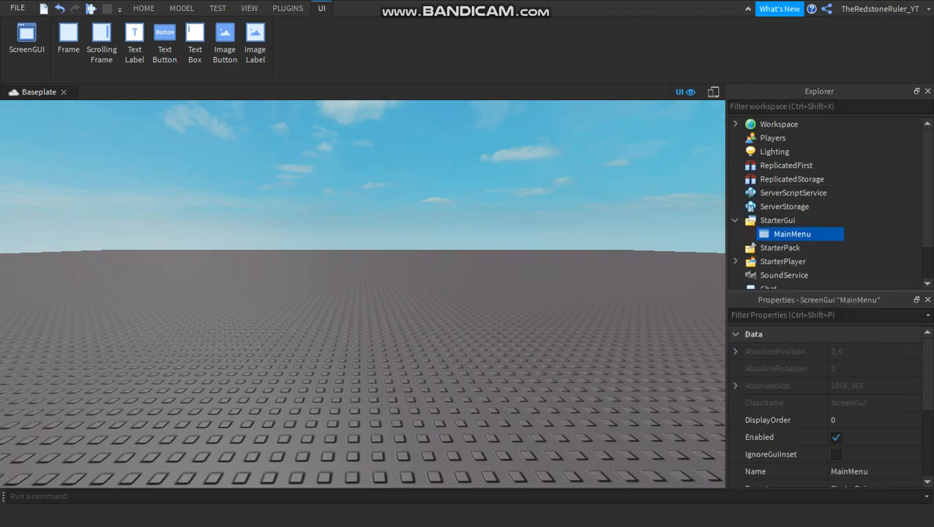
right_click(792, 234)
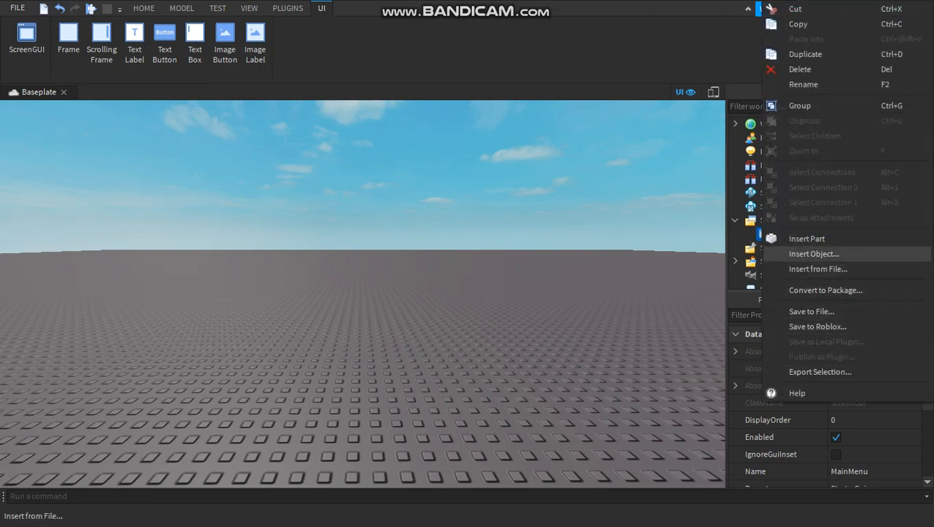
key("Escape")
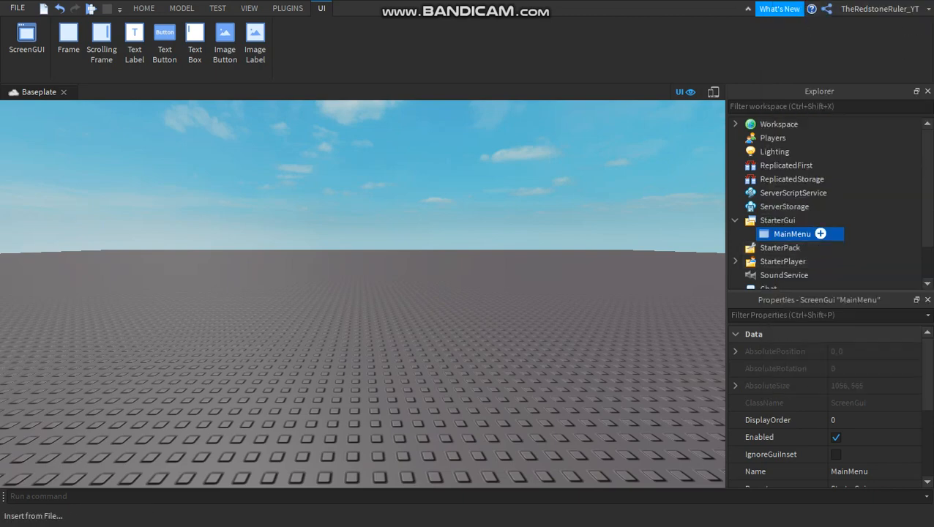
Insert a Frame object into MainMenu and select it.
left_click(821, 234)
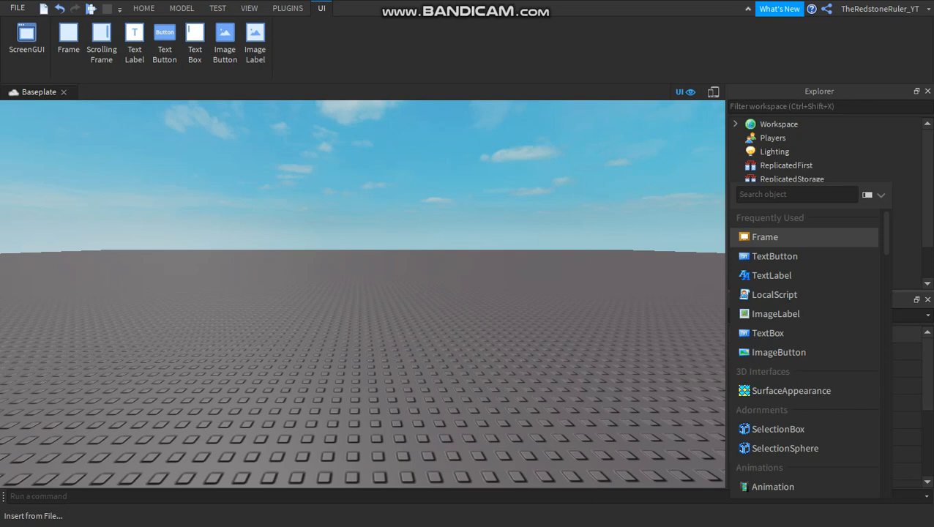
key("Return")
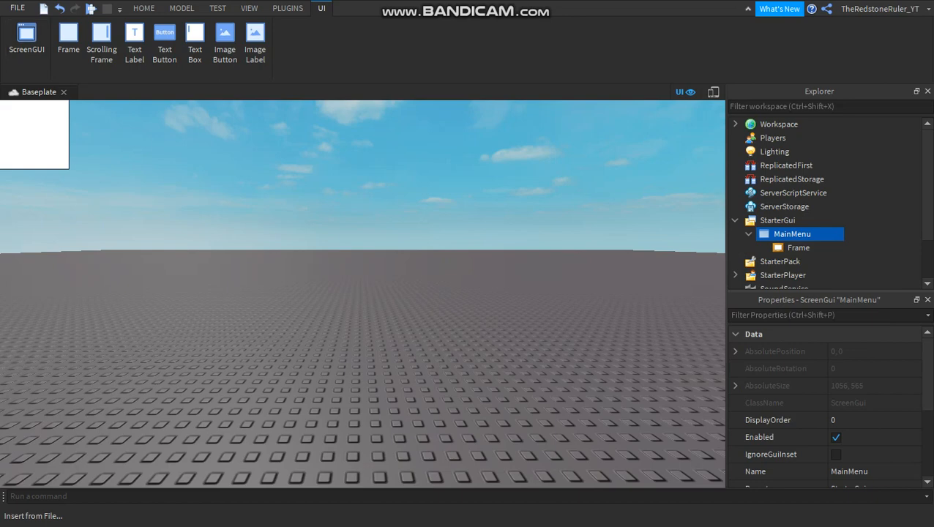
left_click(818, 247)
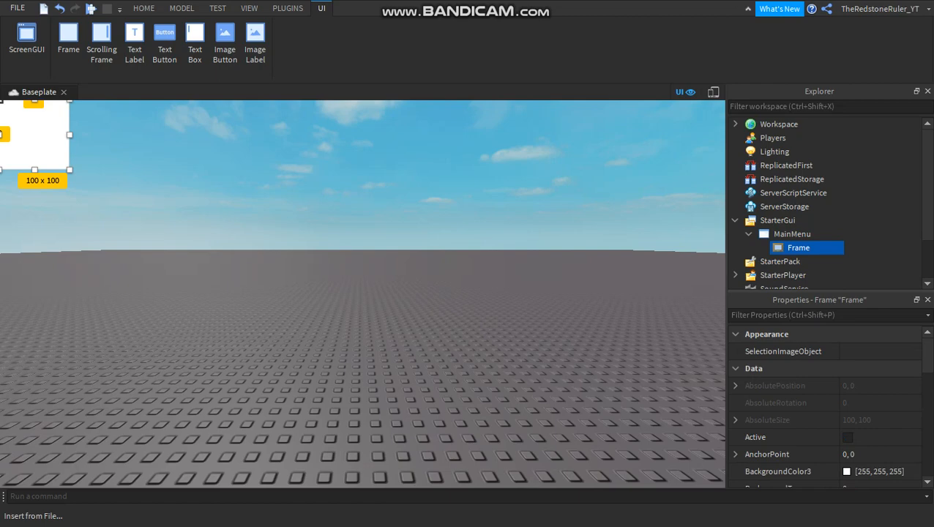
Set the Frame's horizontal pixel size to 500 in its Size property.
right_click_drag(363, 293, 271, 297)
scroll(827, 388, "down", 3)
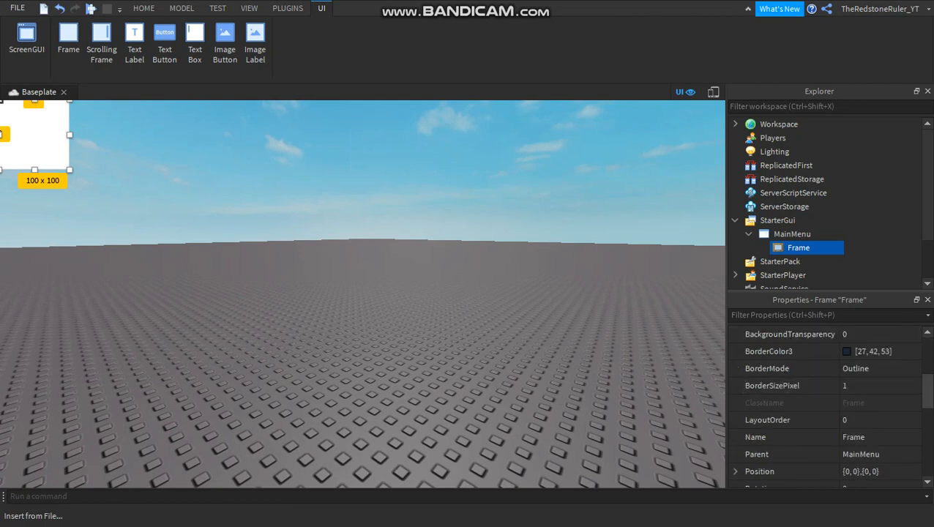
scroll(827, 407, "down", 2)
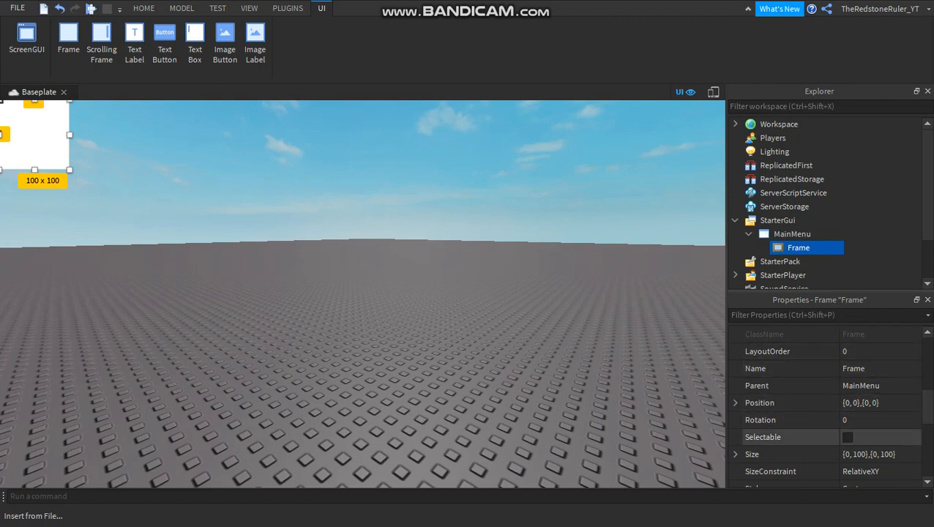
left_click(871, 455)
left_click(852, 455)
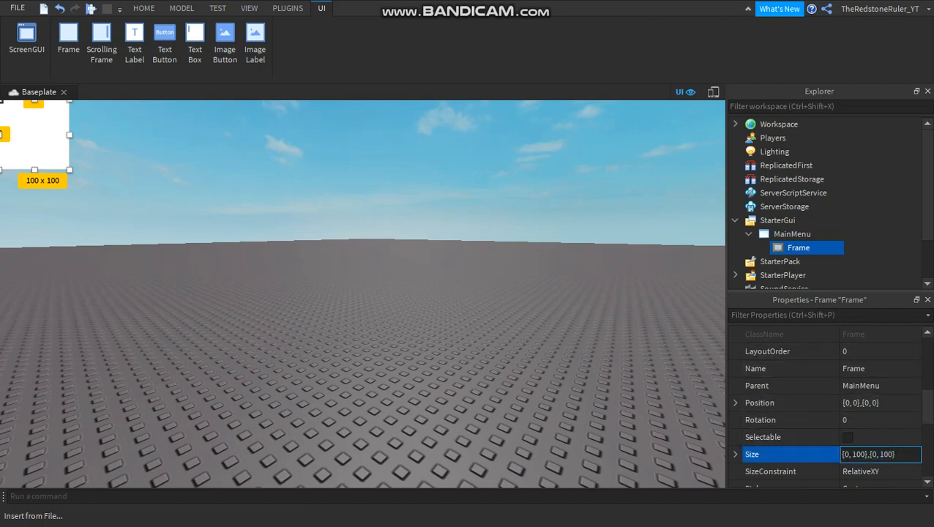
left_click_drag(852, 454, 866, 455)
type("500")
key("Return")
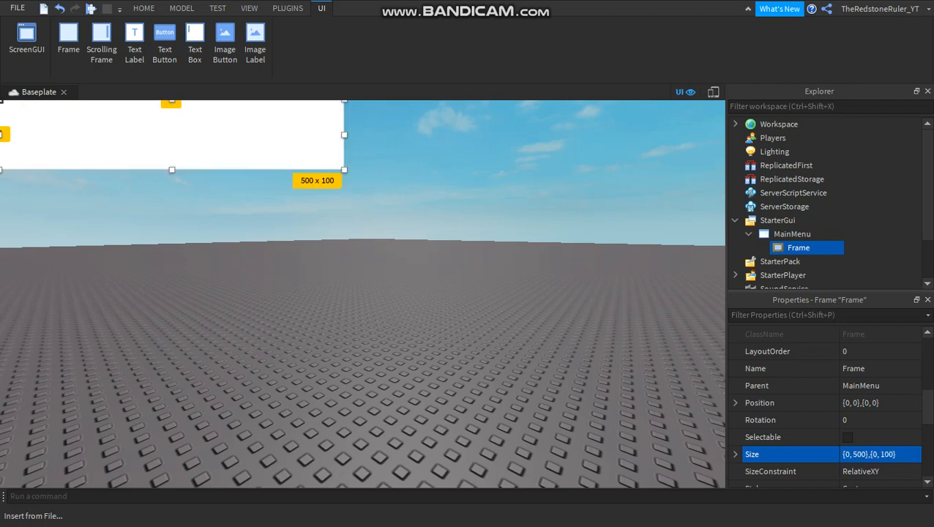
Set the Frame's vertical pixel size to 200 and move the Frame to the middle of the viewport, at about {0.299, 0},{0.312, 0}.
left_click(891, 455)
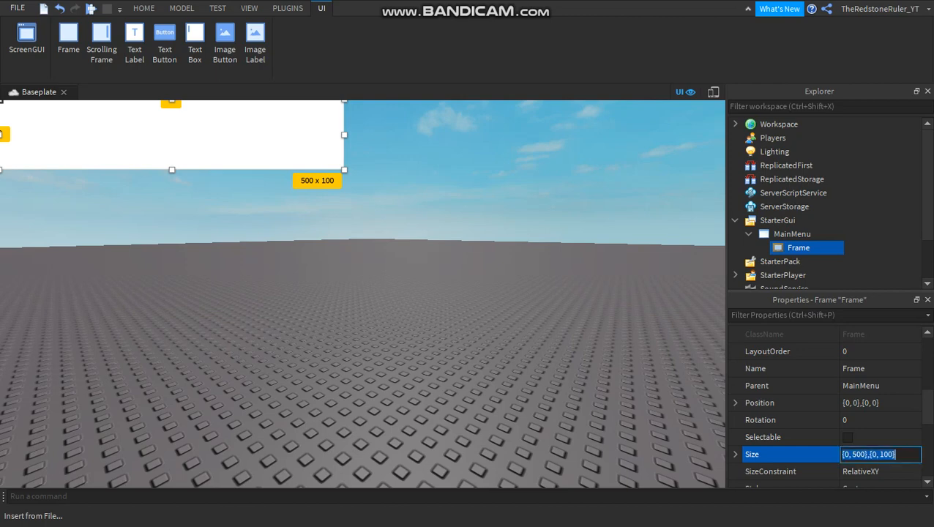
left_click(891, 454)
left_click(884, 455)
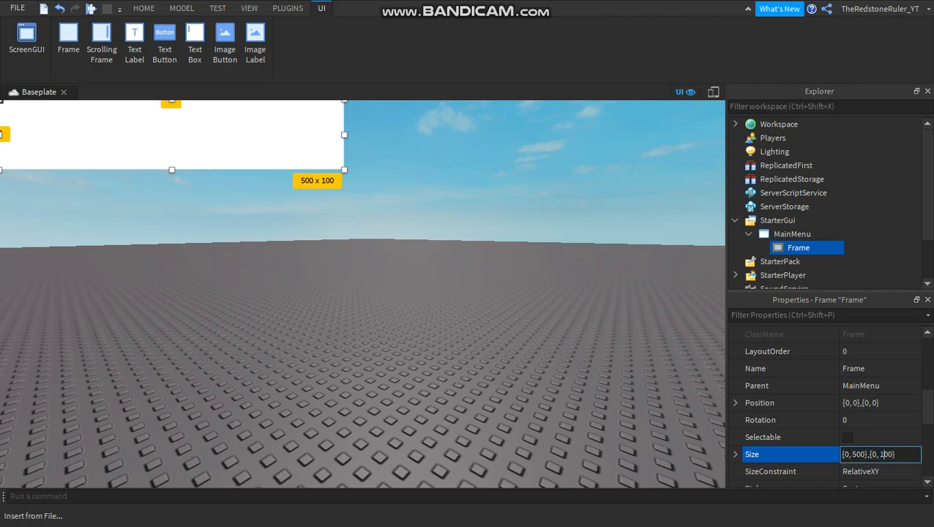
key("BackSpace")
type("2")
key("Return")
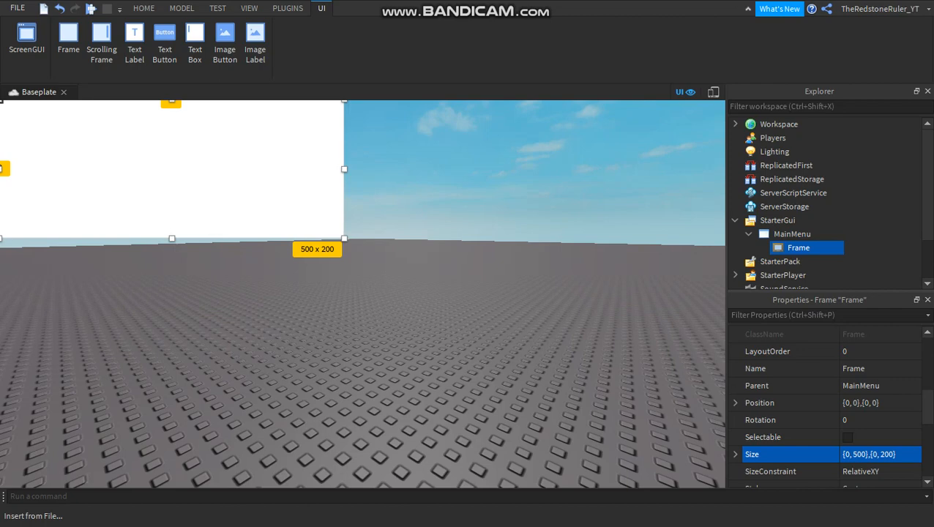
left_click_drag(205, 172, 421, 292)
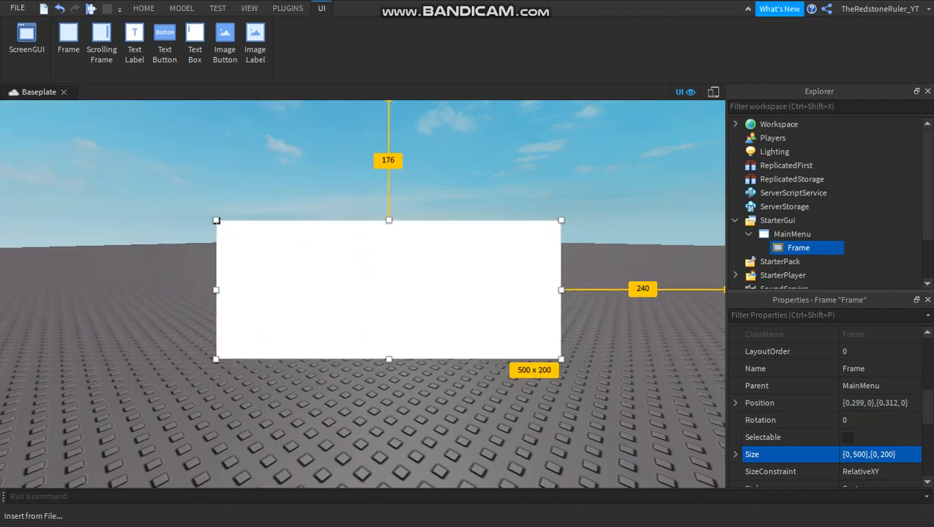
Set the Frame's vertical pixel size to 500 and move the Frame towards the viewport's upper-left corner, at about {0.022, 0},{0.044, 0}.
left_click(882, 454)
key("BackSpace")
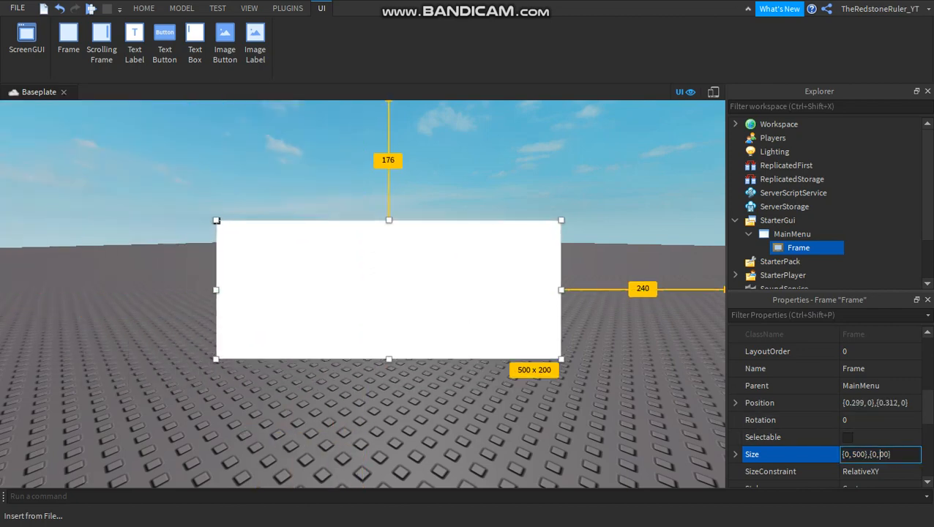
type("5")
key("Return")
left_click_drag(389, 351, 187, 248)
Set the Frame's size to {1, 0},{1, 0} so that it scales to the full screen.
left_click(881, 455)
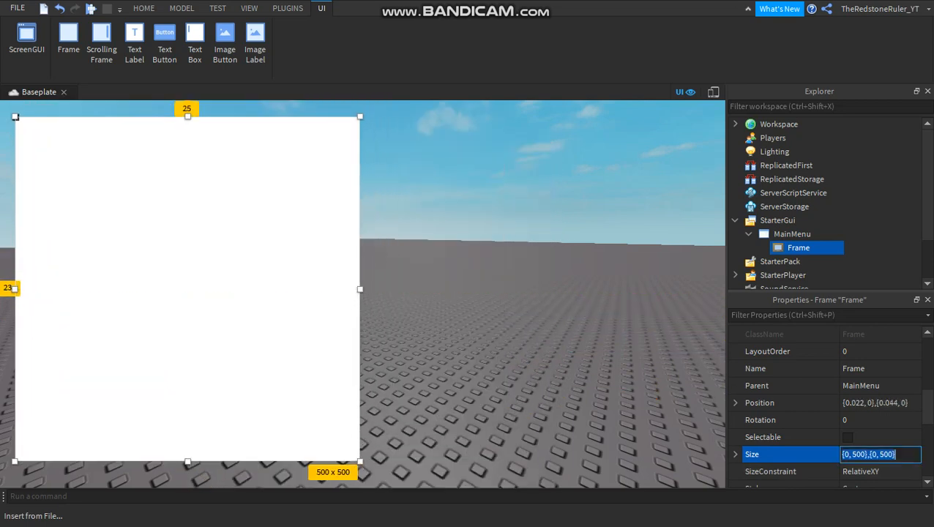
key("BackSpace")
type("10")
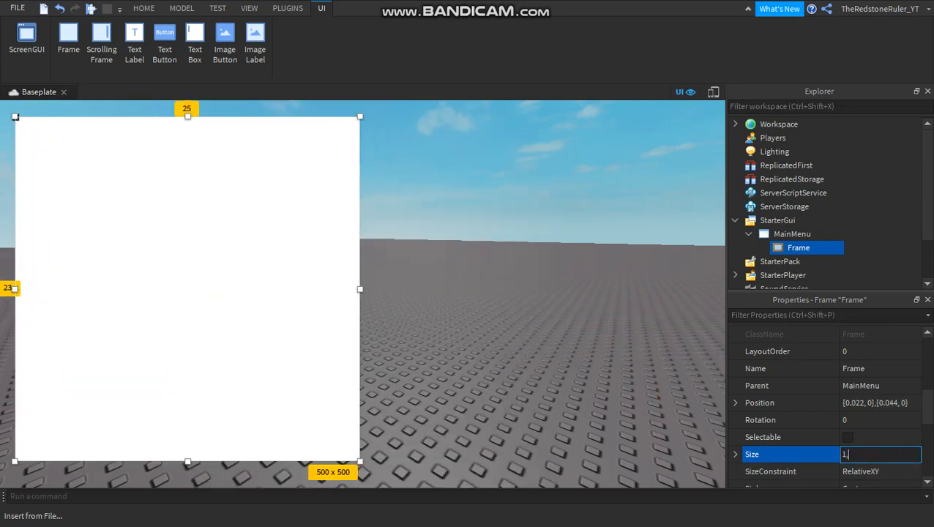
key("BackSpace")
key("BackSpace")
type("{")
key("BackSpace")
type("1, 0},{1, 0")
key("Return")
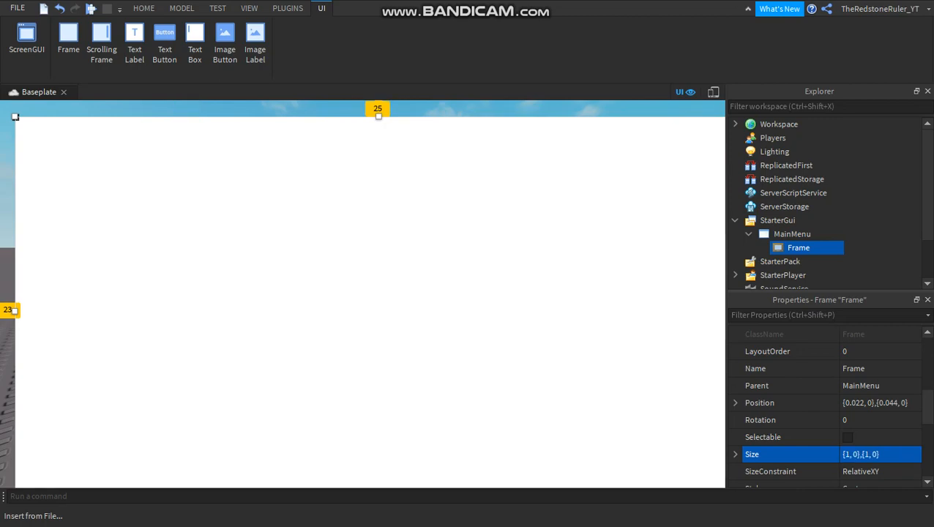
Try to set the Frame's position to 0,0,0.
left_click(876, 403)
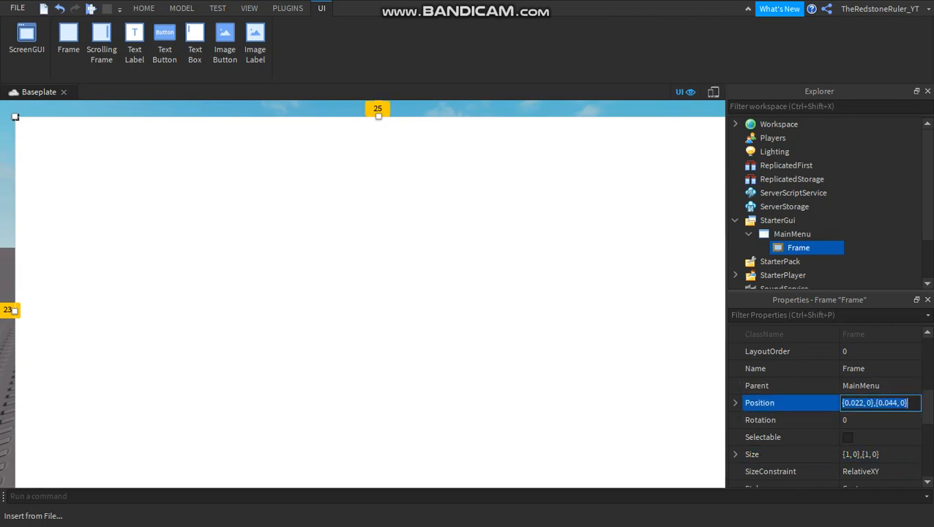
type("022, 0},{0")
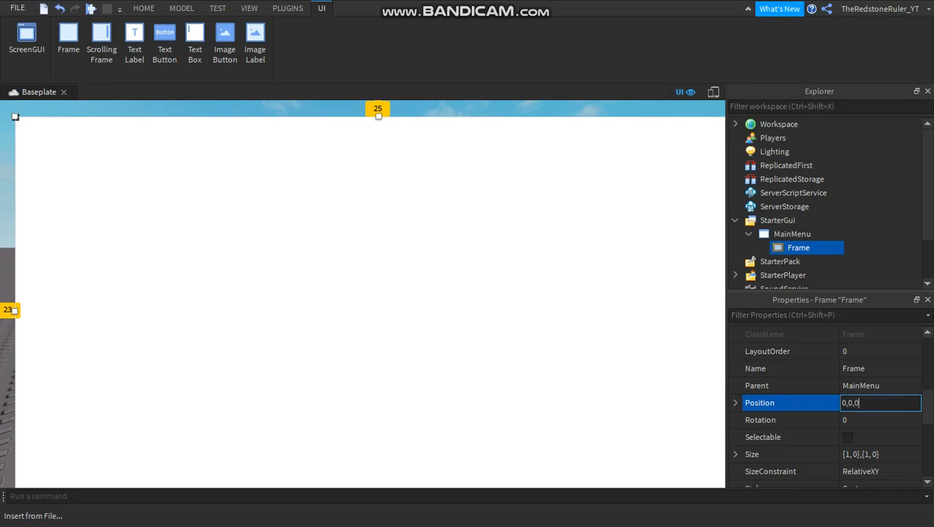
key("Return")
Set the Frame's position to {0, 0},{0, 0}.
left_click(876, 403)
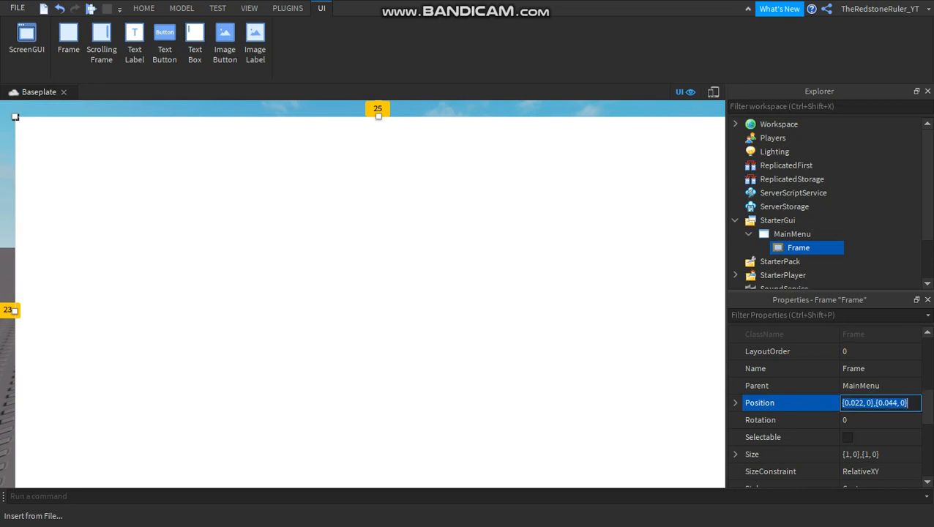
type("0,0,0,0")
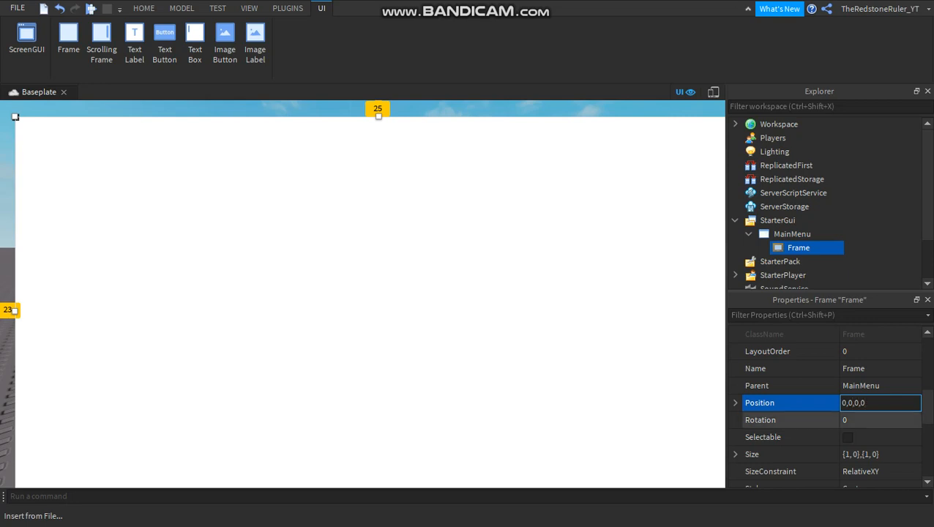
key("Return")
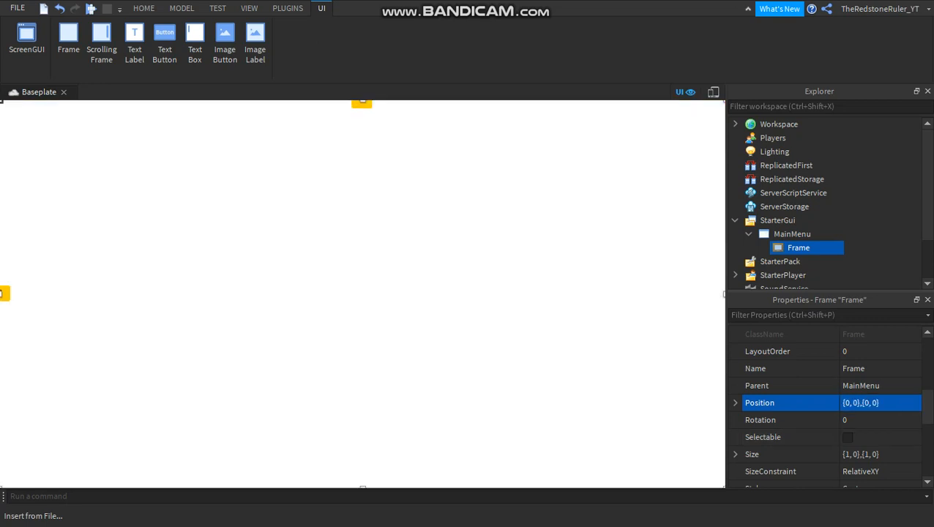
Preview the full-screen Frame on an emulated iPhone 7, look through the available devices, and return to the normal viewport.
left_click(714, 92)
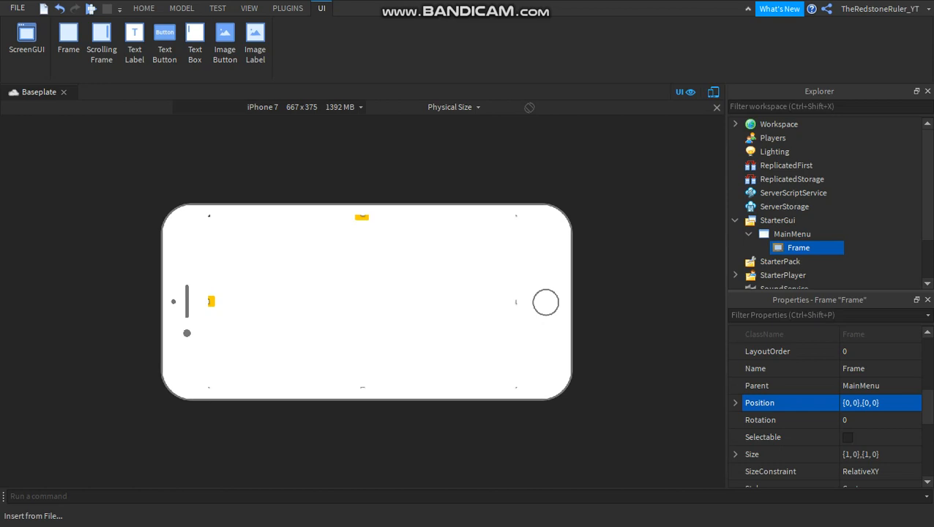
left_click(304, 108)
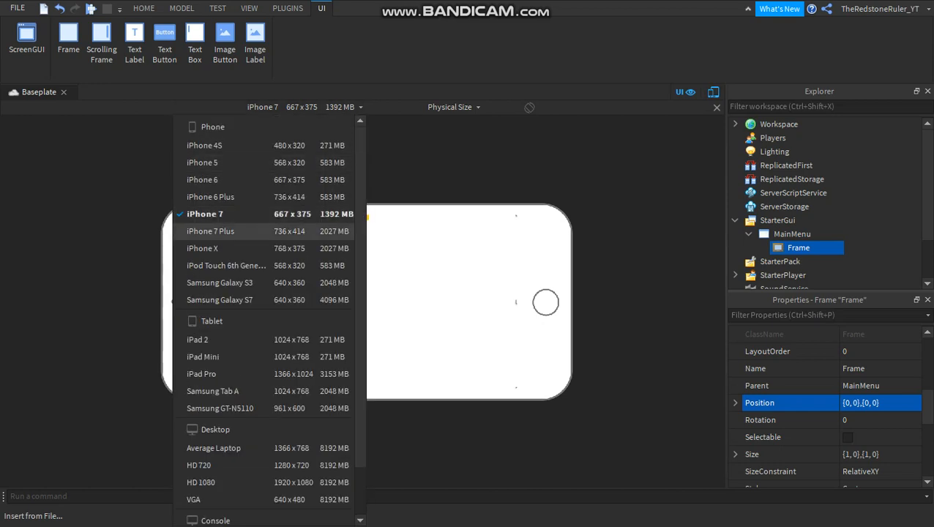
left_click(293, 248)
left_click(714, 92)
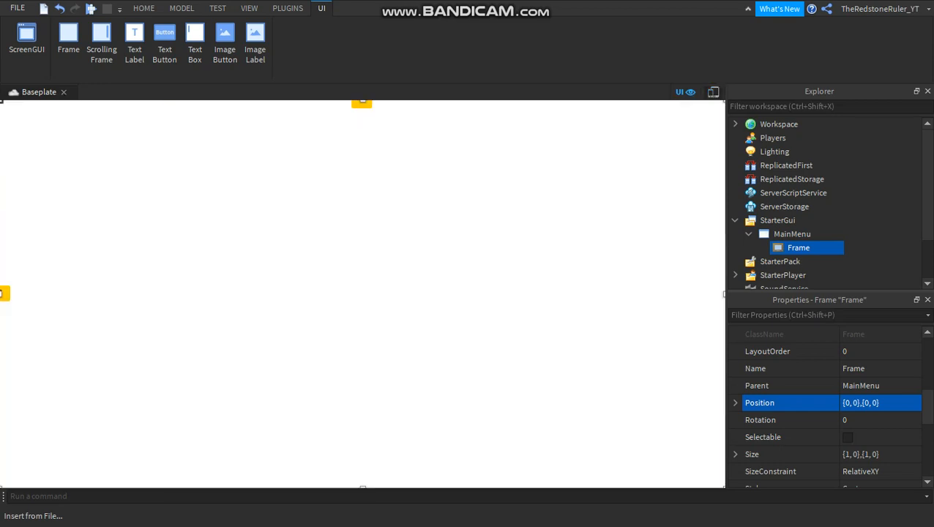
Set the Frame's anchor point to 0.5, 0.5 and move the Frame to the viewport's centre, at about {0.5, 0},{0.499, 0}.
scroll(820, 369, "up", 5)
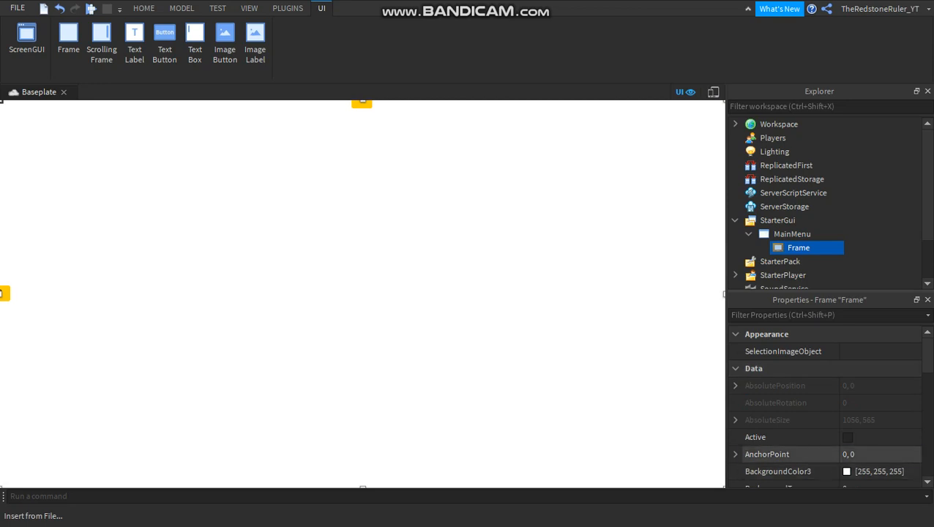
left_click(864, 455)
type(".5,.5")
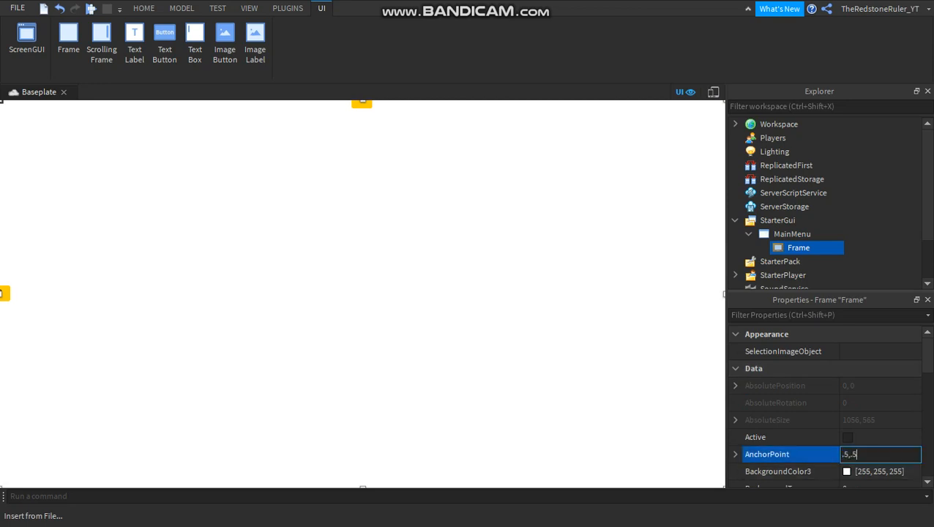
key("Return")
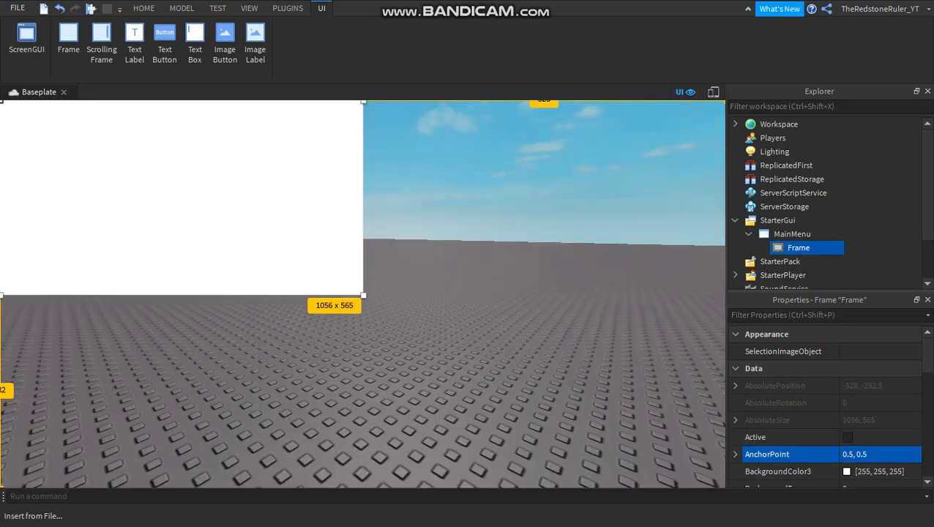
left_click_drag(4, 103, 363, 293)
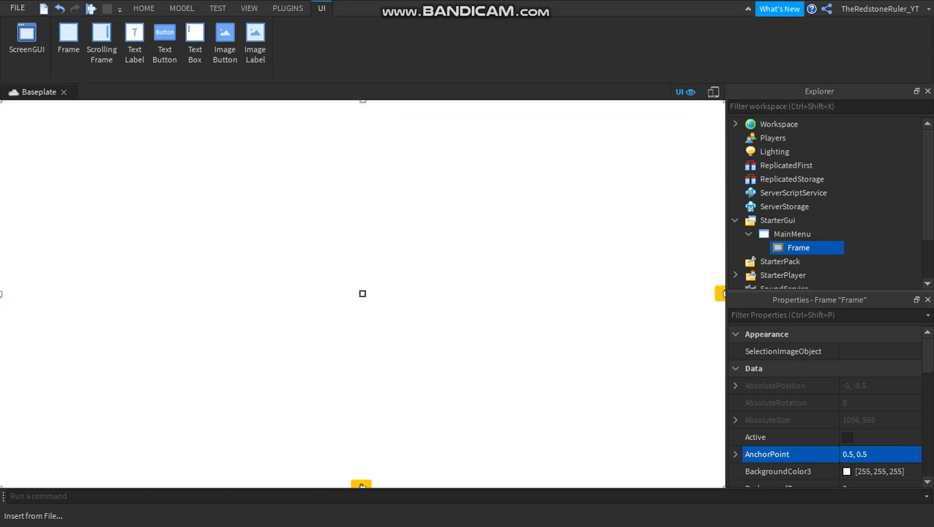
Check the centred Frame's position value and its coverage of the emulated phone screen.
scroll(791, 424, "down", 3)
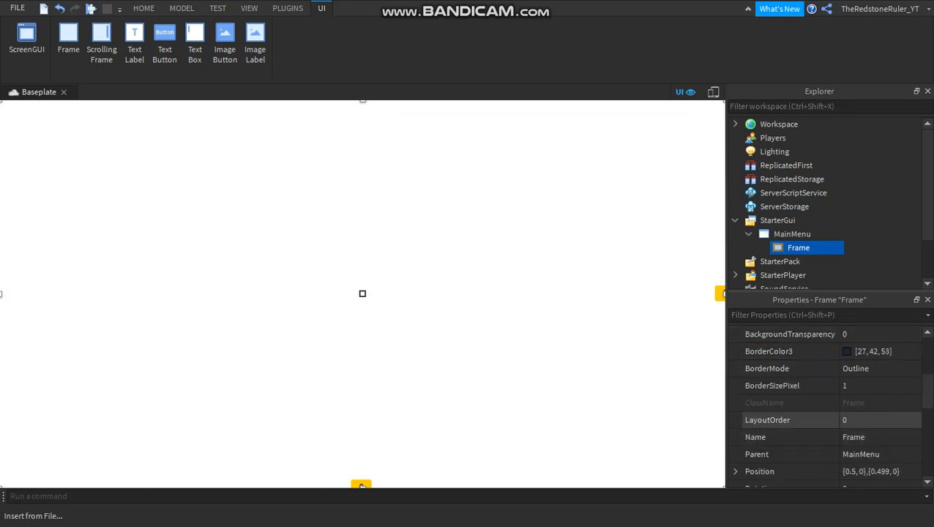
left_click(714, 92)
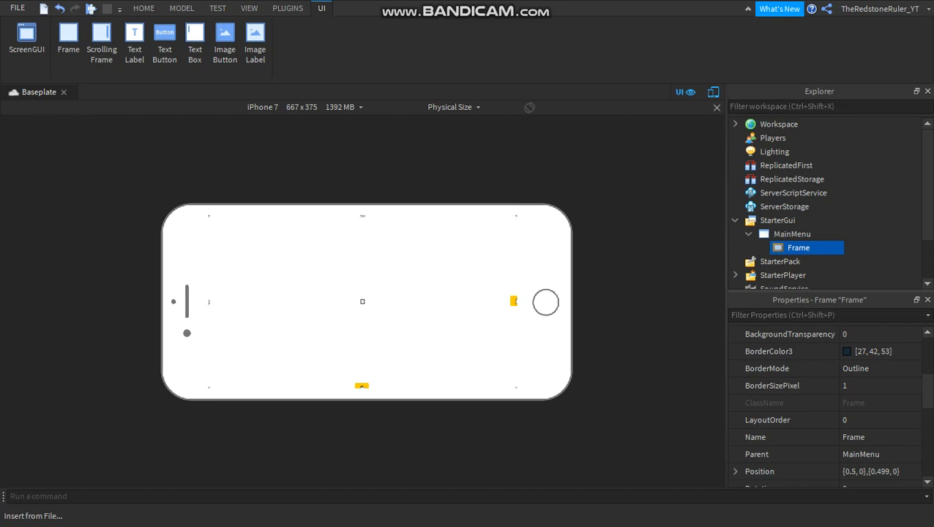
left_click(714, 92)
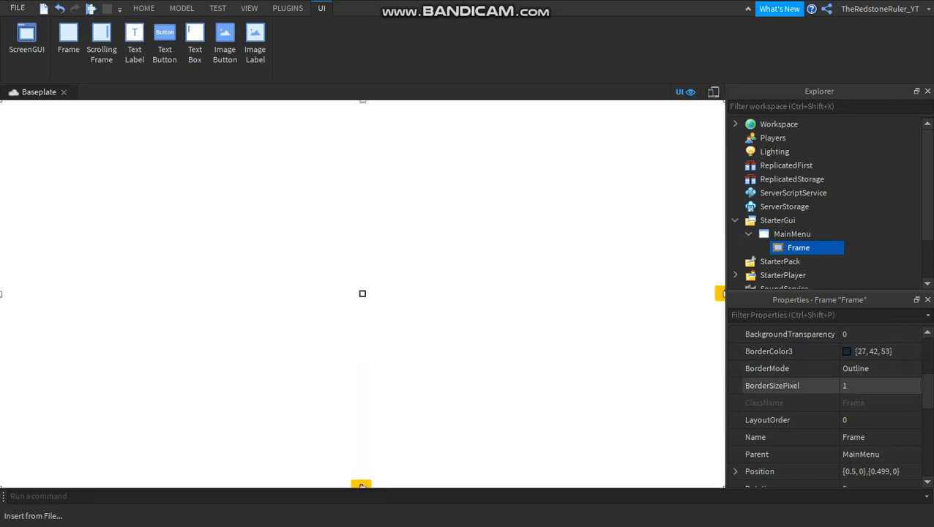
Set the Frame's border size to 0 pixels.
left_click(864, 386)
type("0")
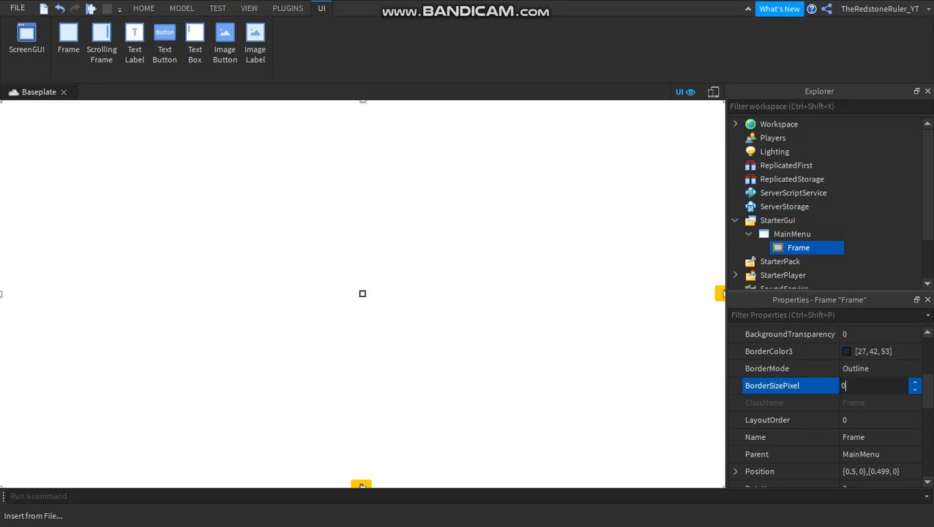
key("Return")
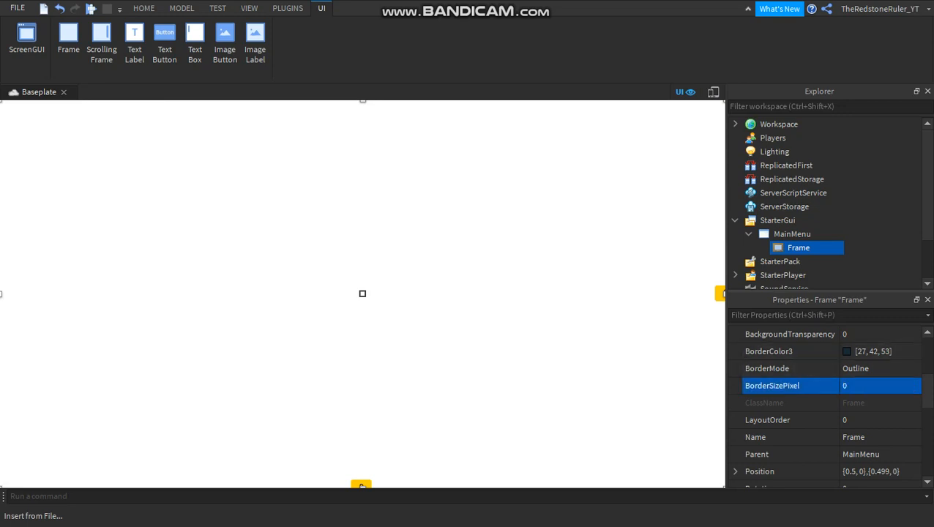
Give the Frame a background transparency of 0.5 and a black background colour of 0,0,0.
scroll(790, 351, "up", 1)
left_click(860, 352)
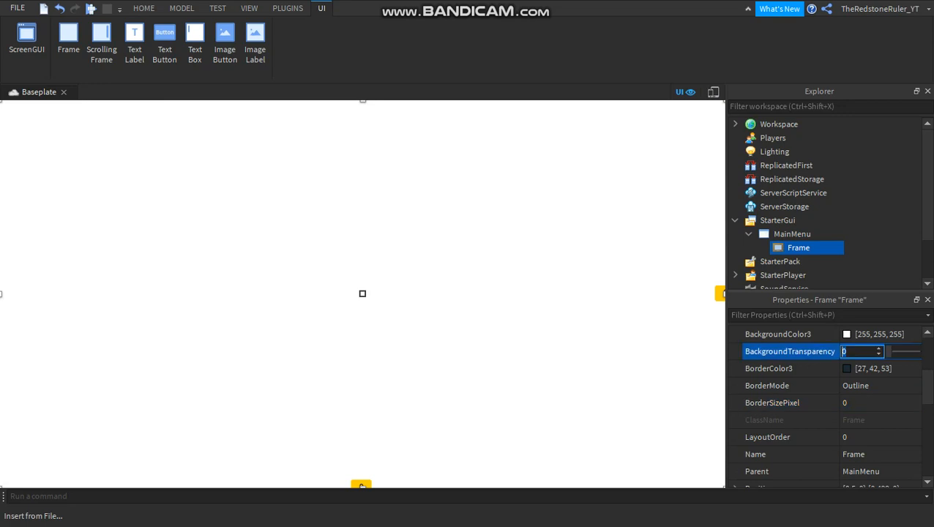
type(".5")
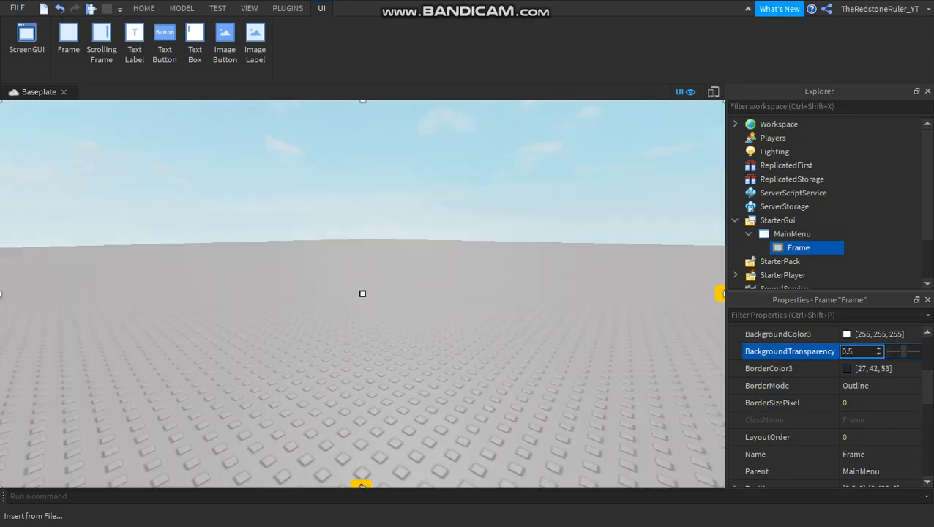
key("Return")
left_click(881, 334)
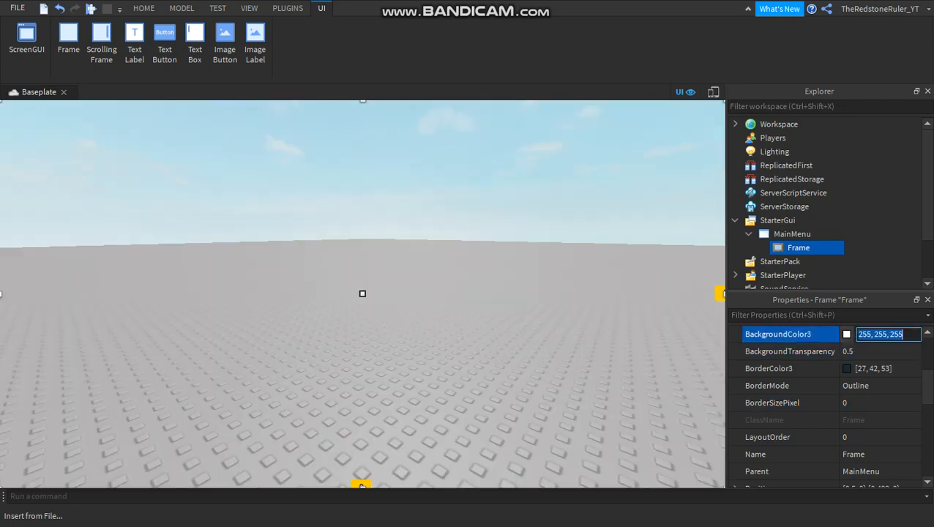
type("0,0,0")
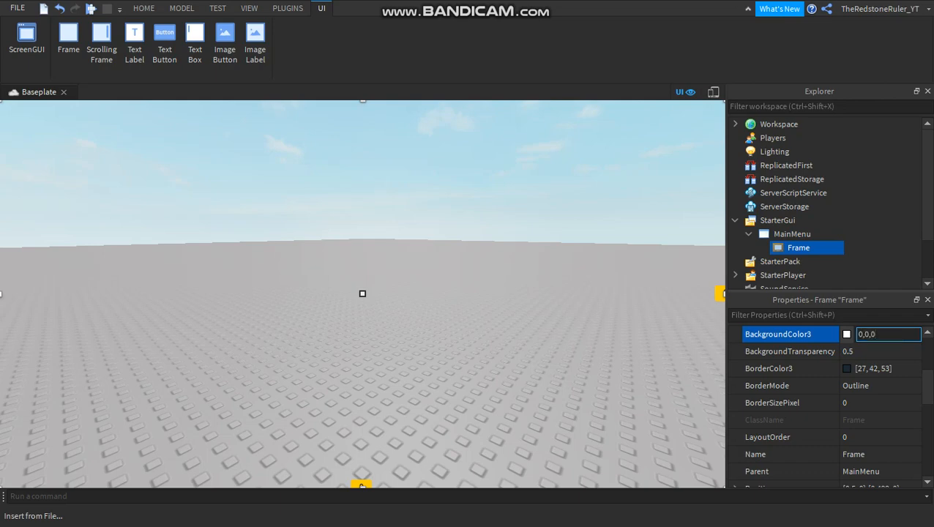
key("Return")
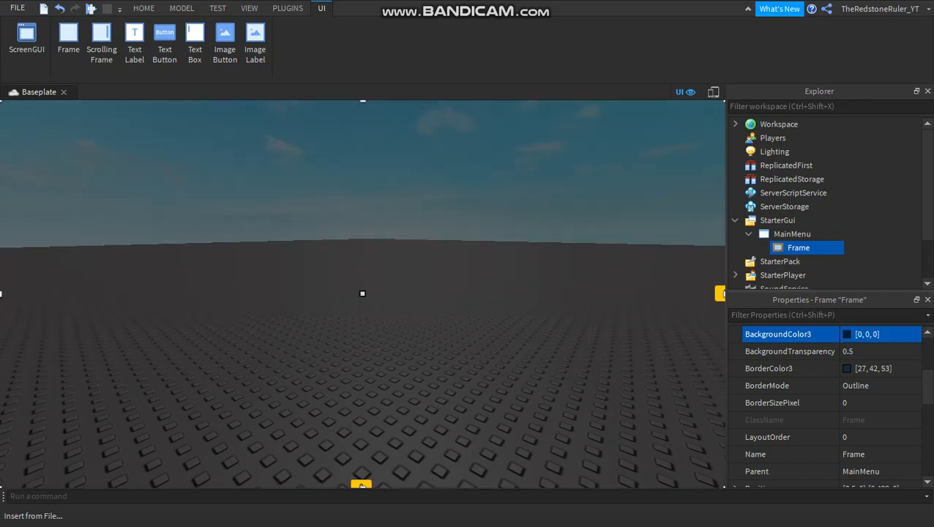
Try background transparency values of 0.8, 0.3, 0.2 and 0.1 on the black Frame, and set it to 0.
right_click_drag(363, 307, 363, 271)
scroll(806, 368, "down", 3)
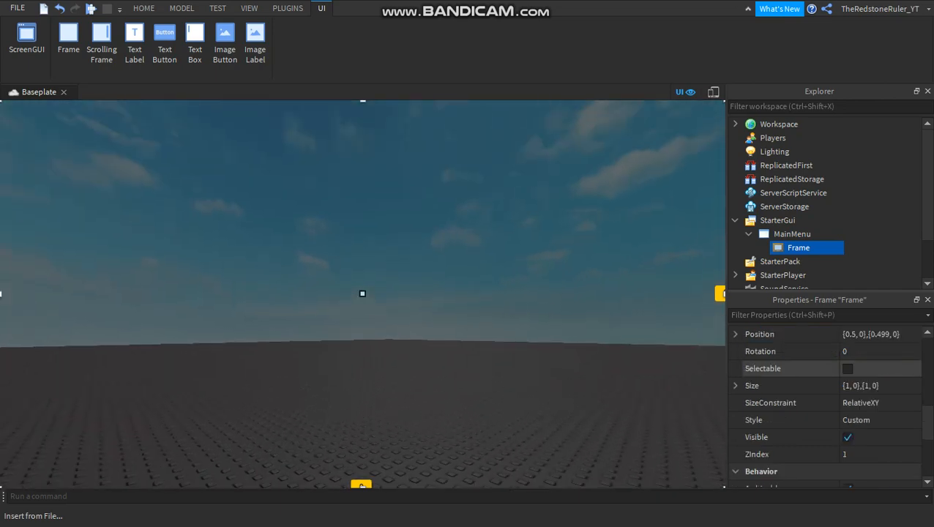
scroll(842, 359, "up", 3)
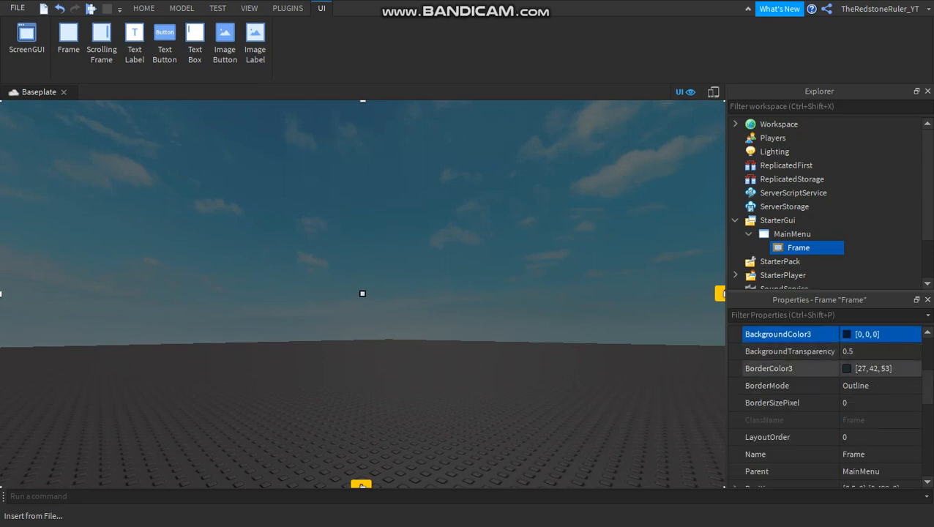
left_click(855, 352)
type("0.")
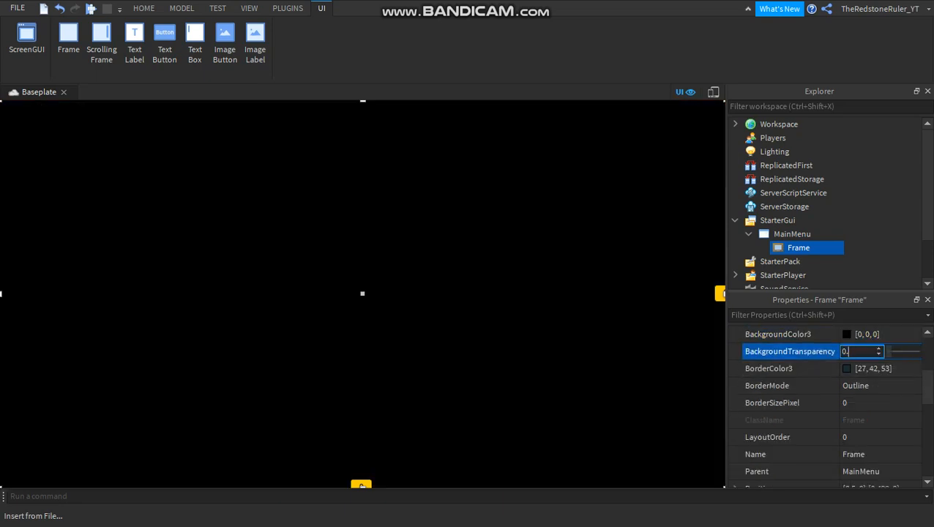
type("6")
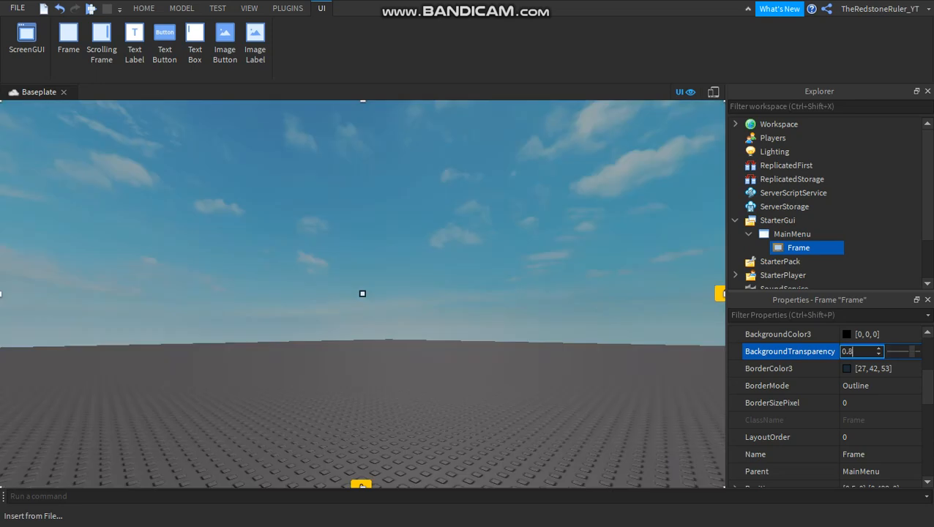
key("BackSpace")
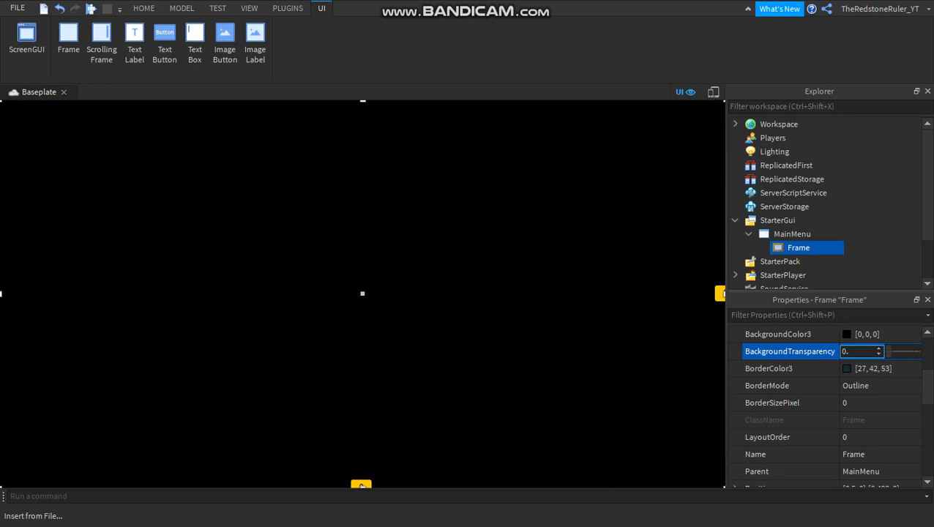
type("3")
key("BackSpace")
type("2")
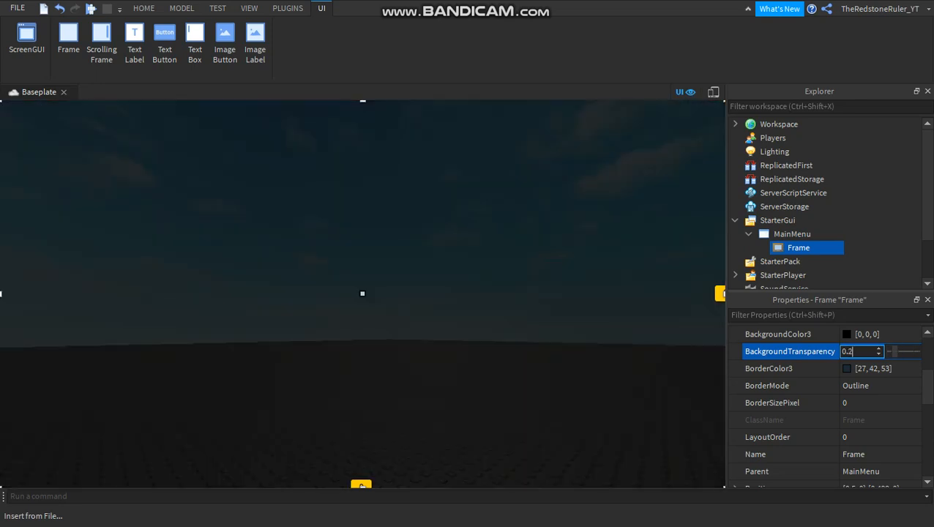
key("BackSpace")
type("1")
key("BackSpace")
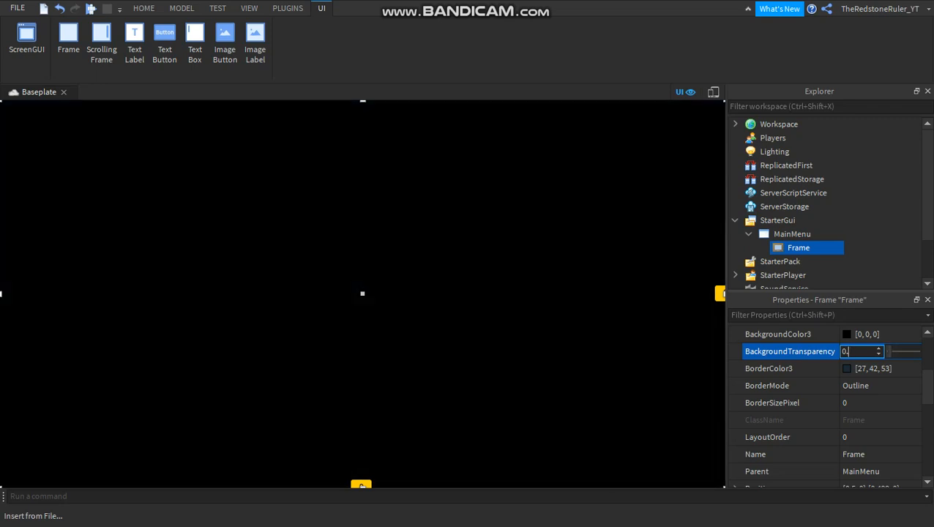
type("1")
key("BackSpace")
key("BackSpace")
key("BackSpace")
type("0")
key("Return")
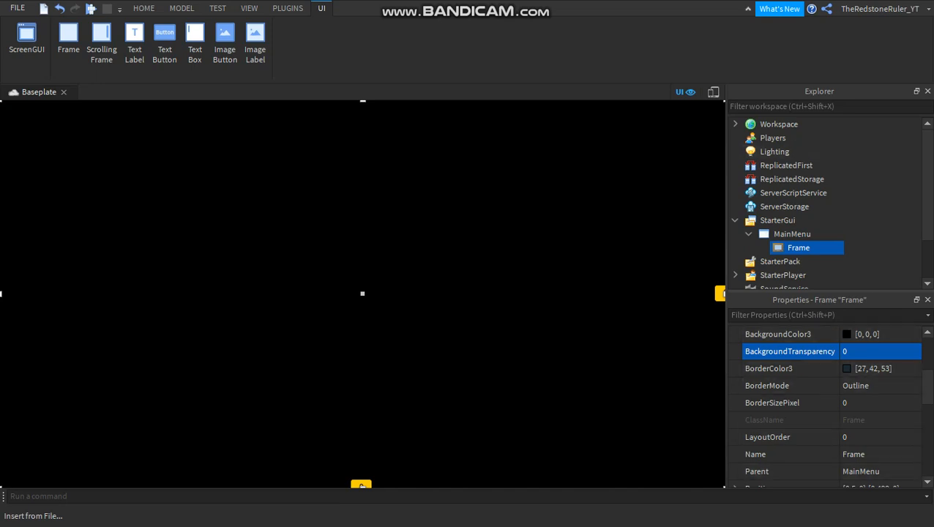
Set the Frame's background transparency to 1.
left_click(877, 354)
key("BackSpace")
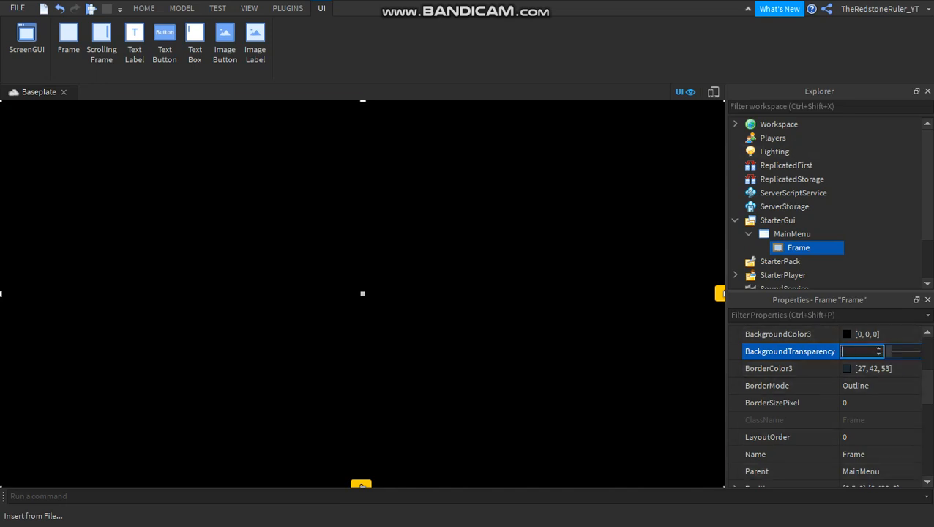
type("1")
key("Return")
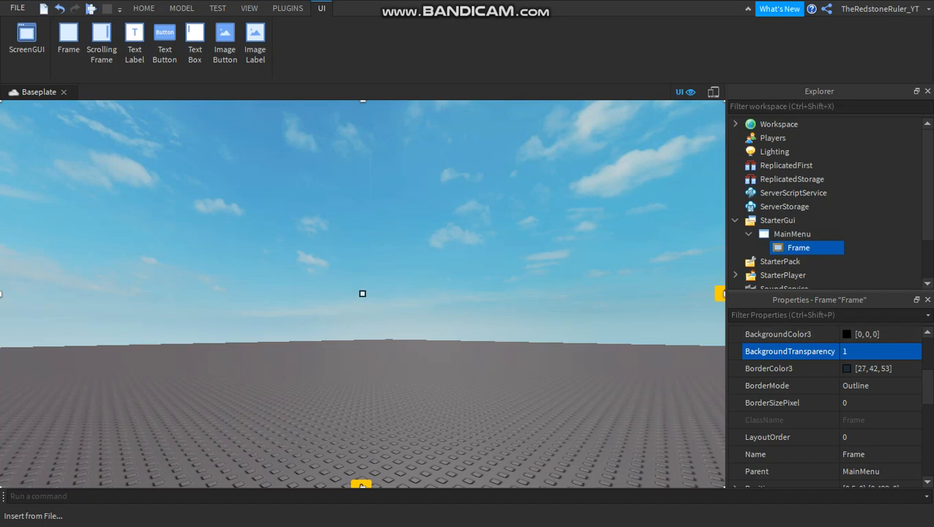
Set the Frame's background transparency to 0.5.
left_click(872, 352)
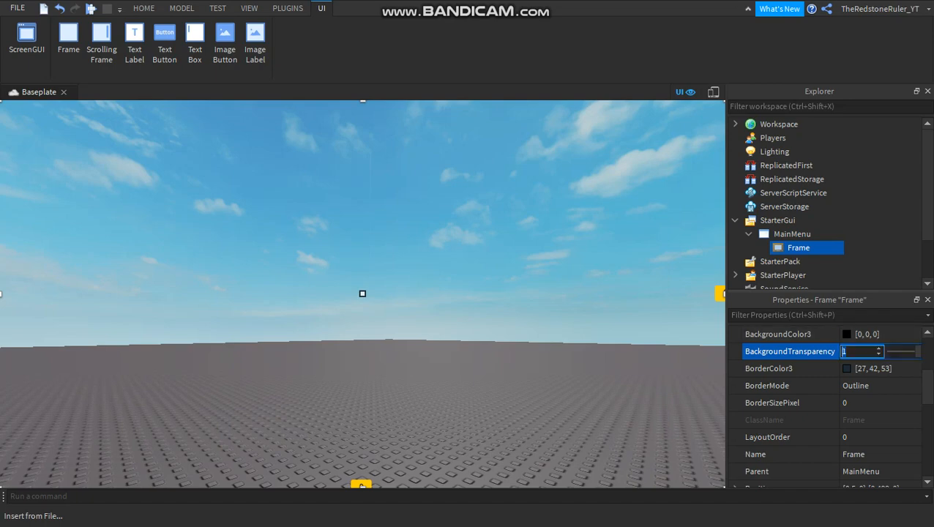
type("0.5")
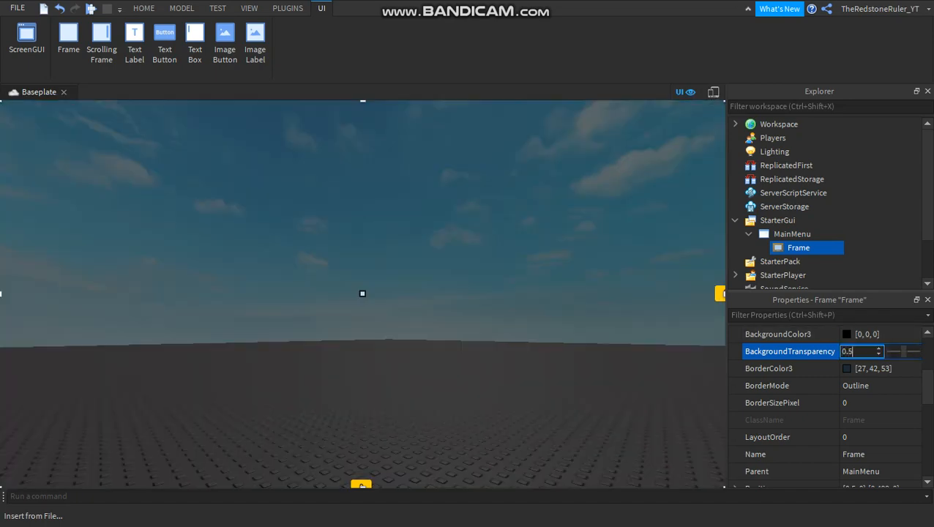
key("Return")
right_click_drag(362, 293, 375, 366)
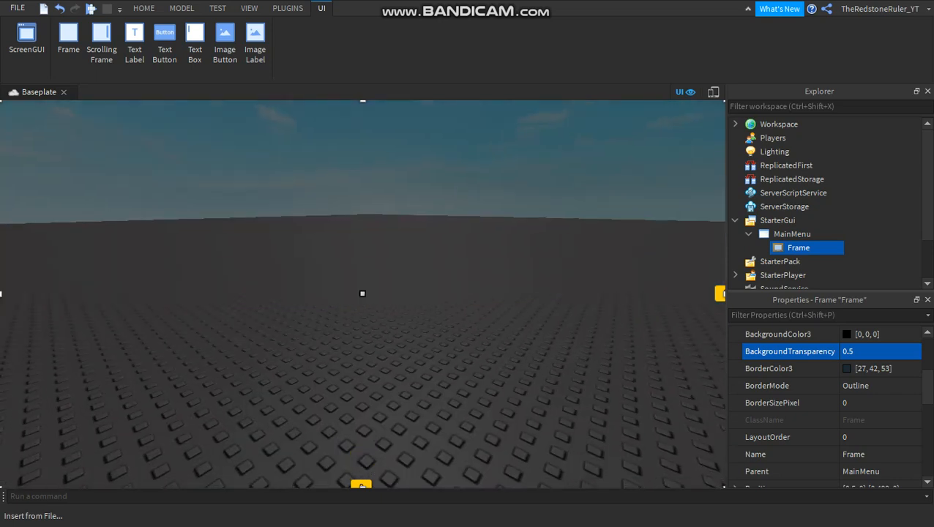
left_click(861, 352)
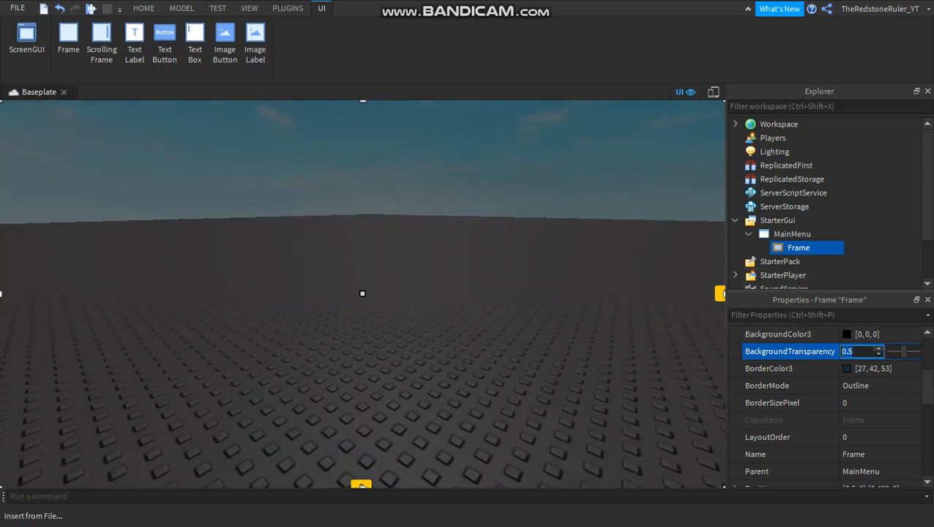
left_click(795, 386)
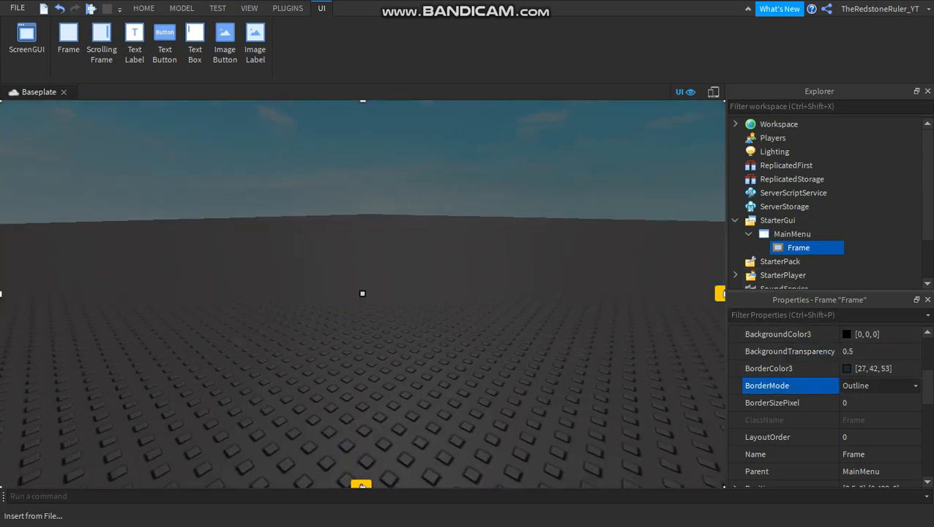
Try adding a TextButton inside the Frame, and delete it again.
left_click(819, 248)
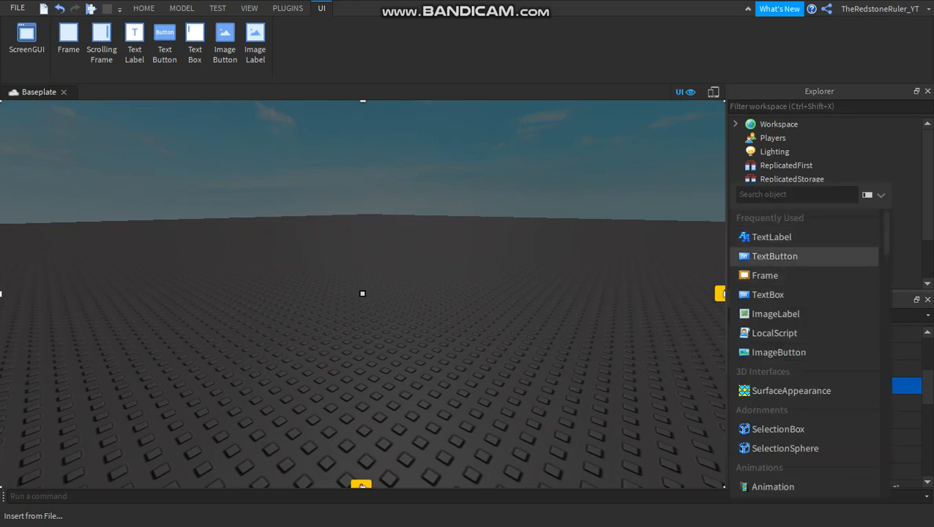
left_click(775, 256)
left_click(820, 262)
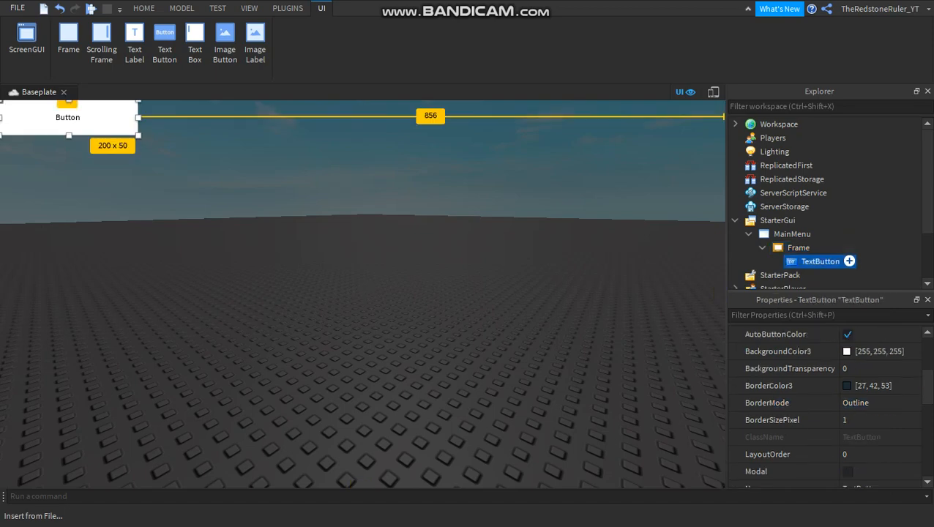
key("Delete")
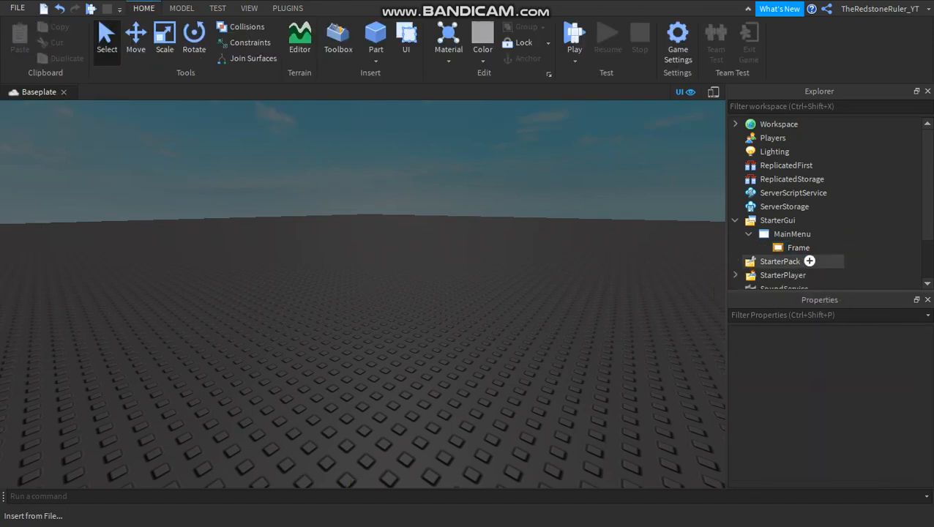
left_click(820, 248)
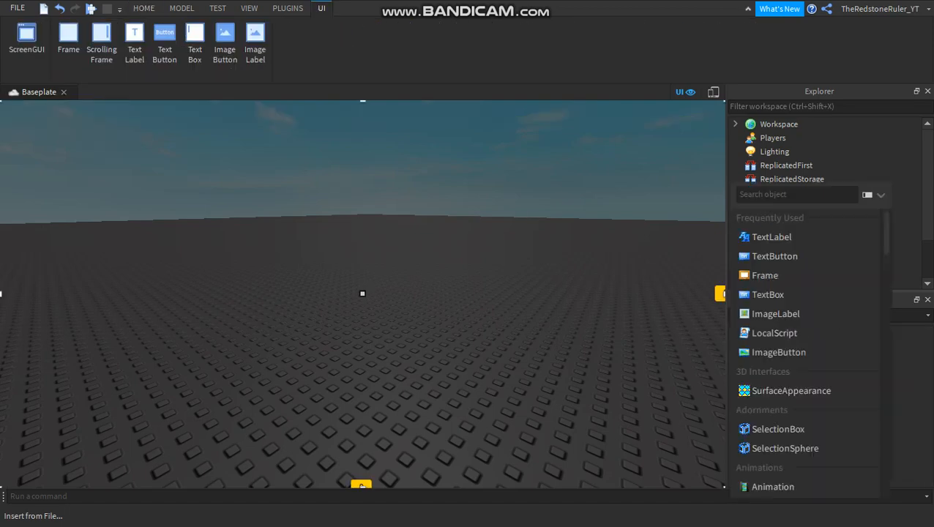
left_click(820, 254)
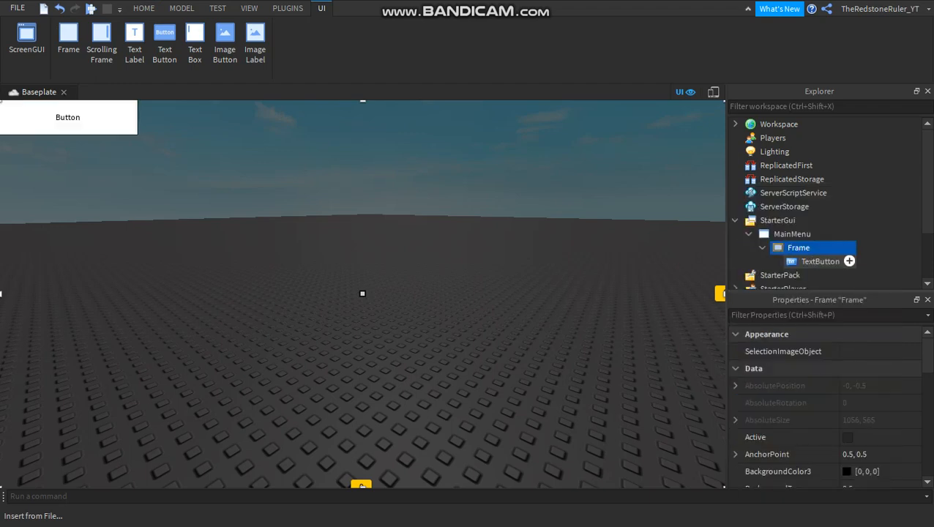
left_click(846, 262)
key("Delete")
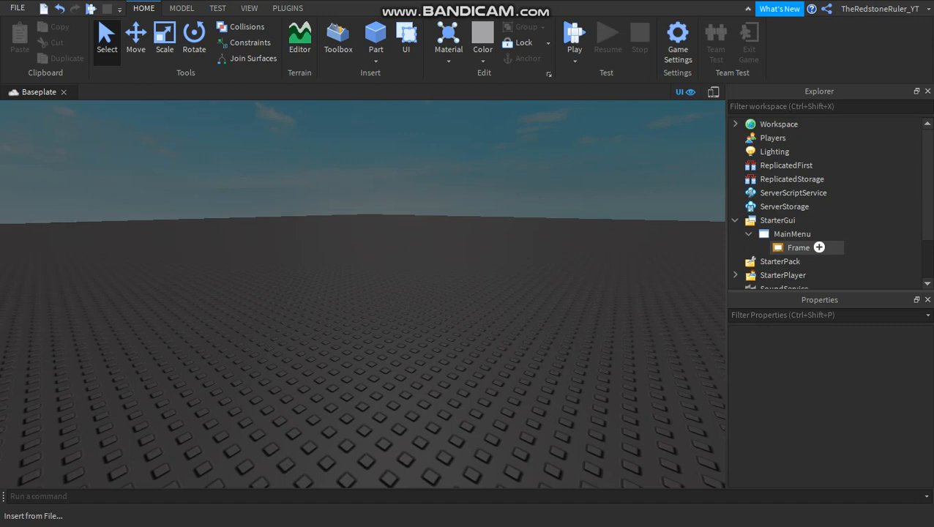
Insert a TextLabel into the Frame and rename the Frame to MainFrame.
left_click(819, 248)
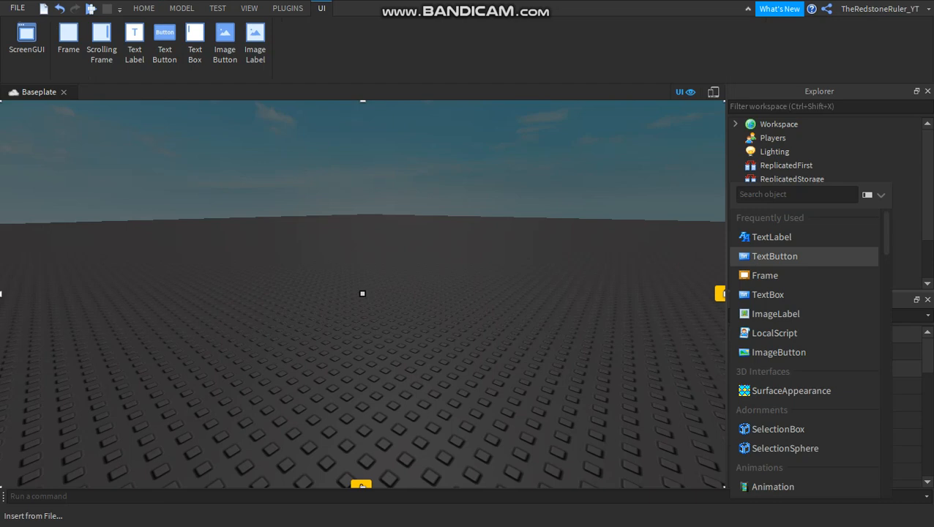
left_click(772, 236)
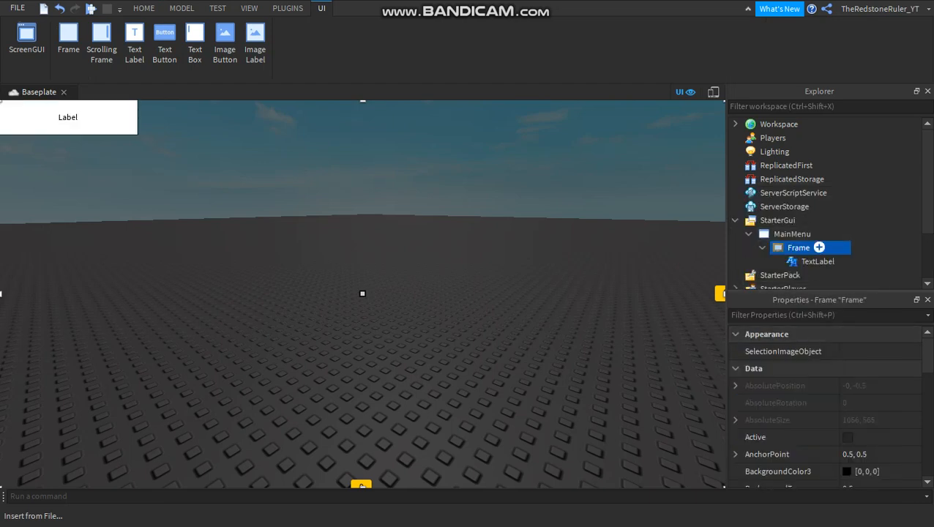
key("F2")
type("M")
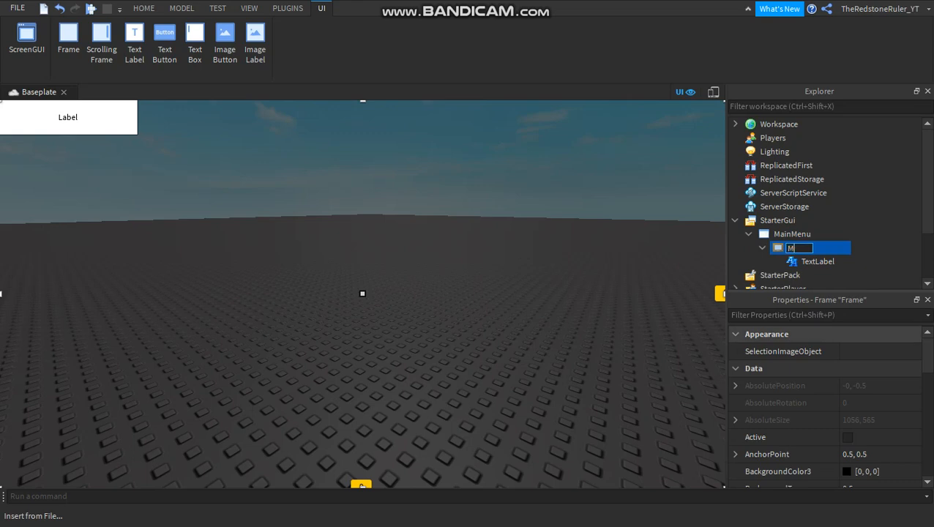
type("ainFrame")
key("Return")
Rename the TextLabel inside MainFrame to Title.
left_click(817, 262)
key("F2")
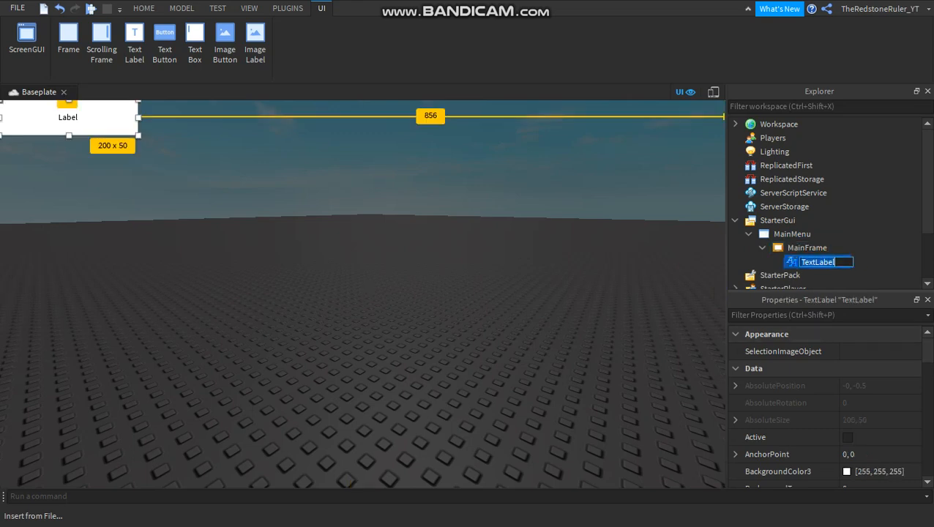
type("Title")
key("Return")
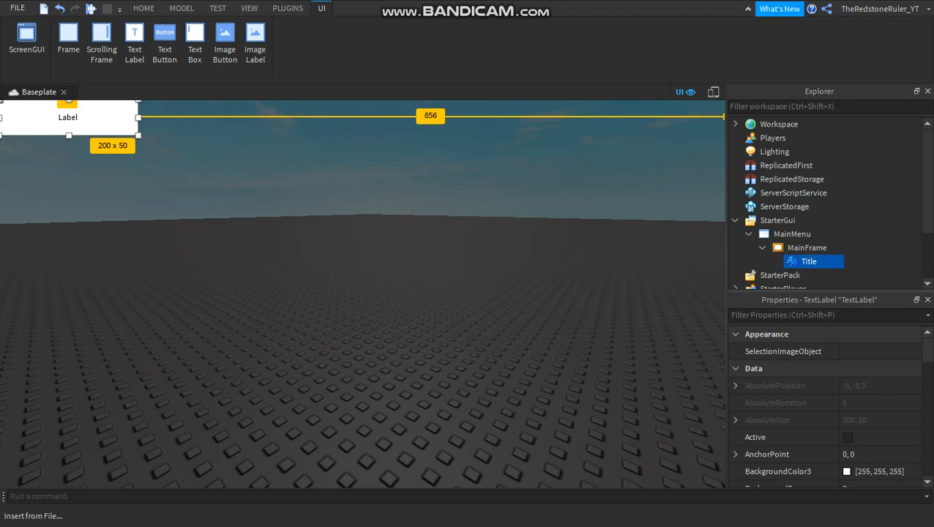
Set the Title label's anchor point to 0.5, 0.5.
scroll(826, 406, "down", 3)
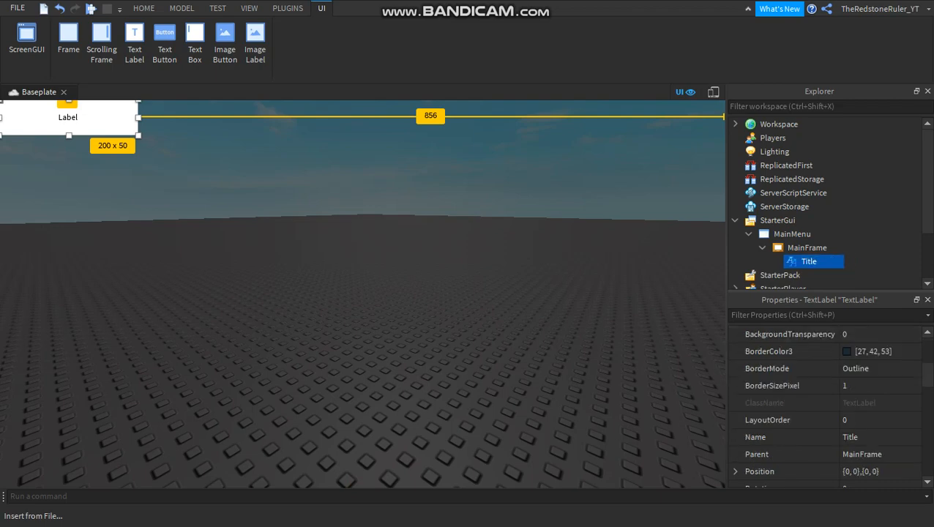
scroll(825, 406, "up", 3)
left_click(864, 455)
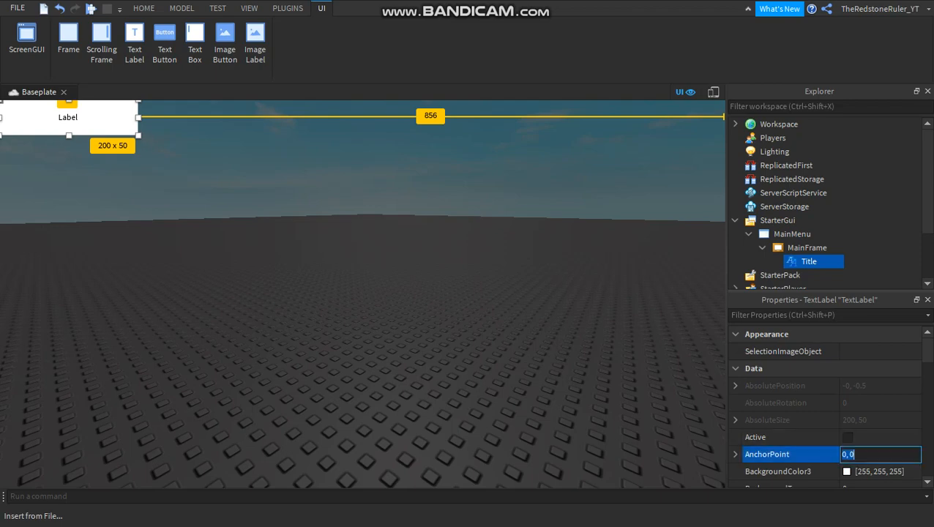
type("0.5, 0.5")
key("Return")
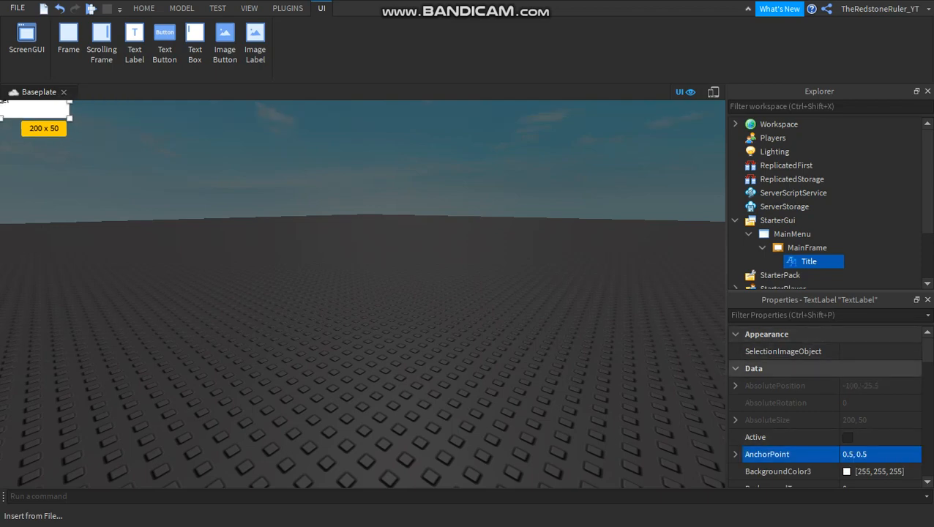
Set the Title label's height to 100 pixels in its Size property.
scroll(806, 385, "down", 3)
scroll(805, 386, "down", 3)
left_click(871, 368)
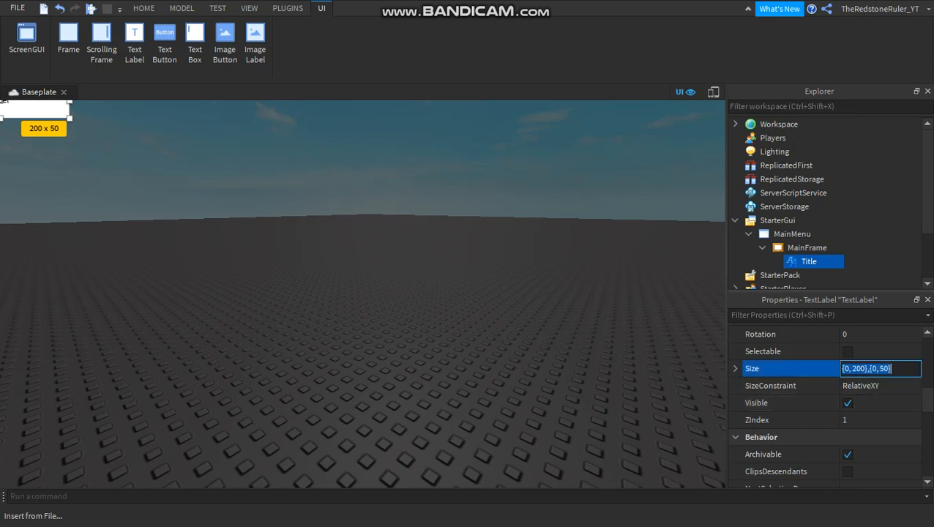
left_click(855, 369)
key("Right")
key("Right")
key("Right")
key("Right")
key("Right")
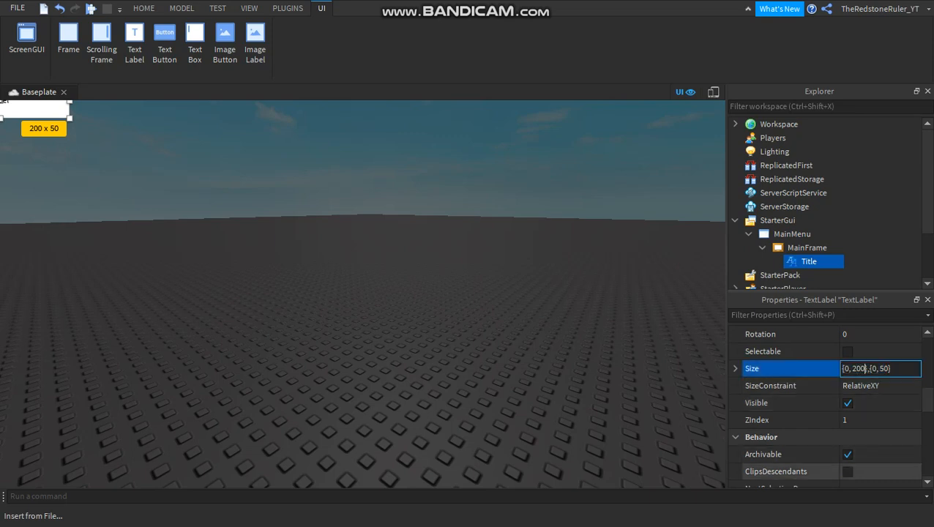
key("Right")
key("Right")
key("Right")
key("Right")
key("Right")
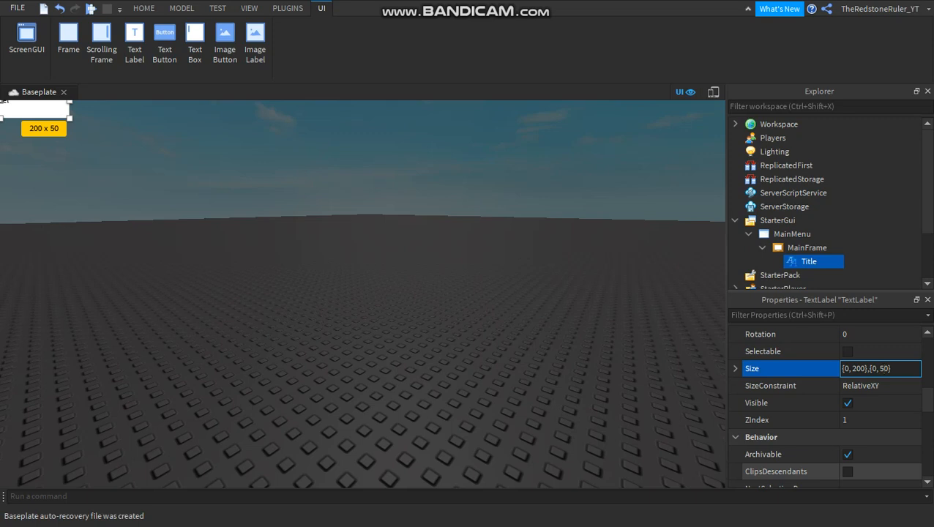
key("BackSpace")
type("10")
key("Return")
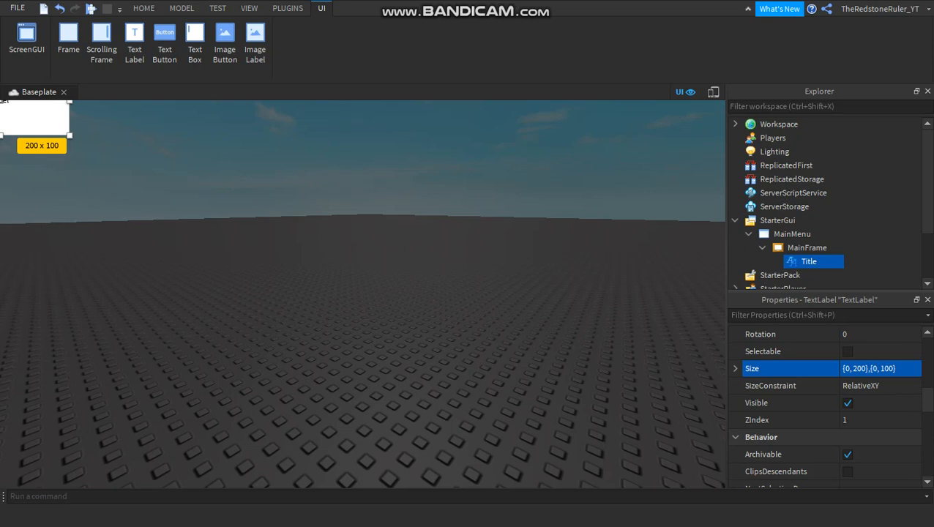
Move the Title label away from the frame's upper-left corner and set its width to 500 pixels.
left_click_drag(2, 103, 236, 192)
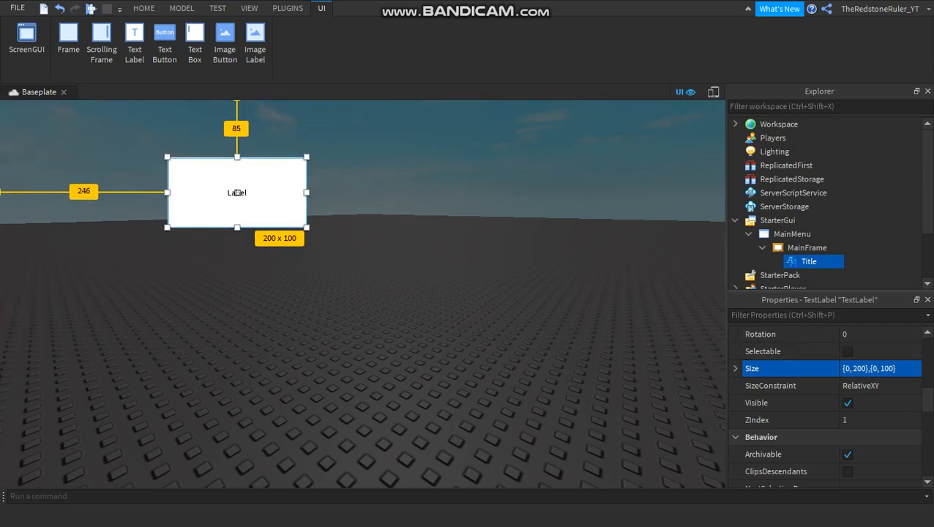
left_click(852, 369)
left_click(851, 369)
key("Right")
key("Right")
key("Right")
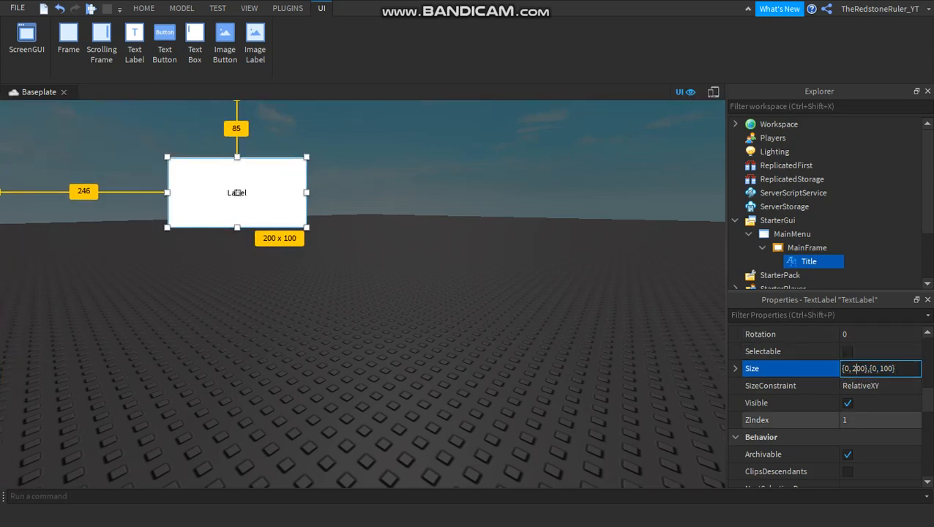
key("BackSpace")
type("5")
key("Return")
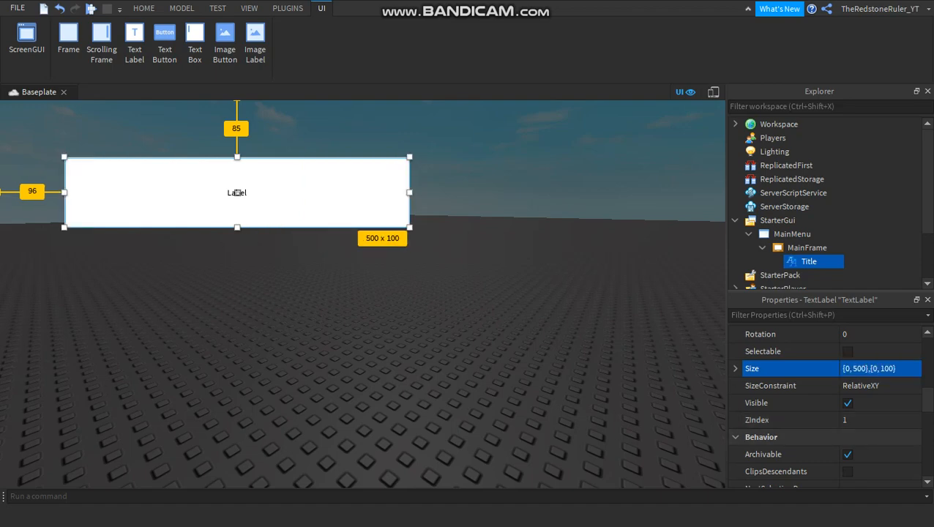
Set the Title label's position to {0, 0},{0, 0}.
scroll(827, 402, "up", 3)
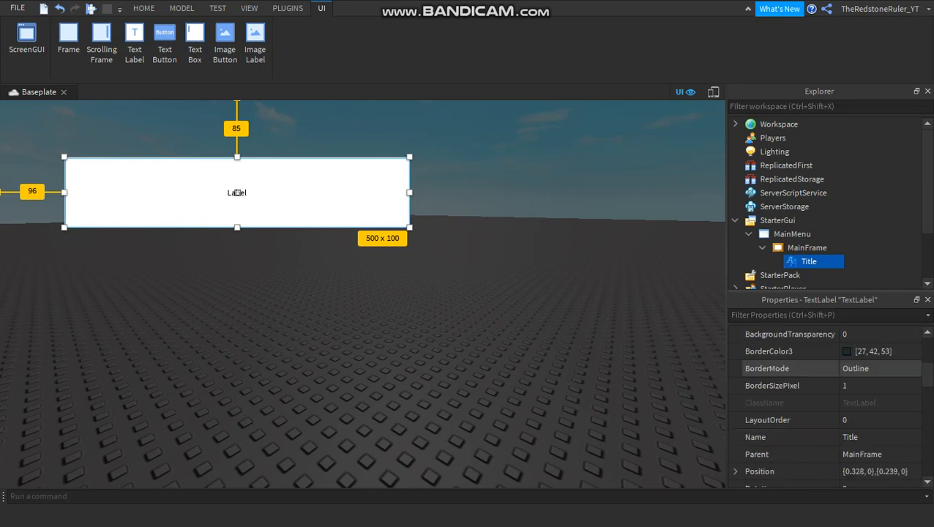
left_click(874, 472)
type("0, 0},{0")
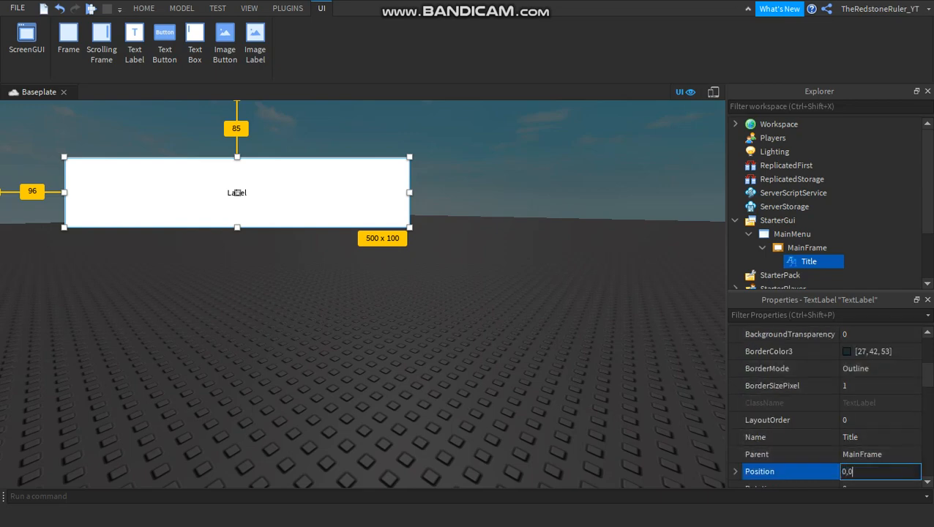
type(", 0")
key("Return")
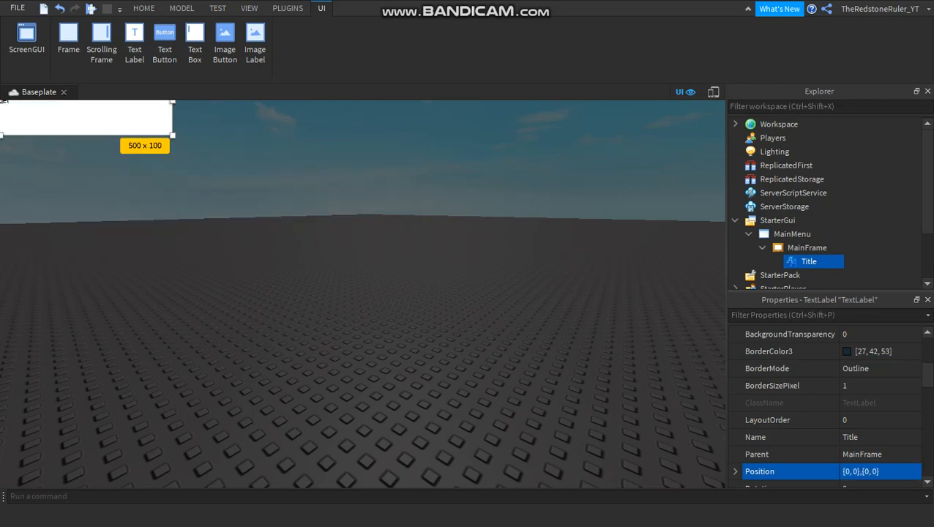
Try to replace the Title label's whole position value with 0.5 coordinates.
left_click(875, 472)
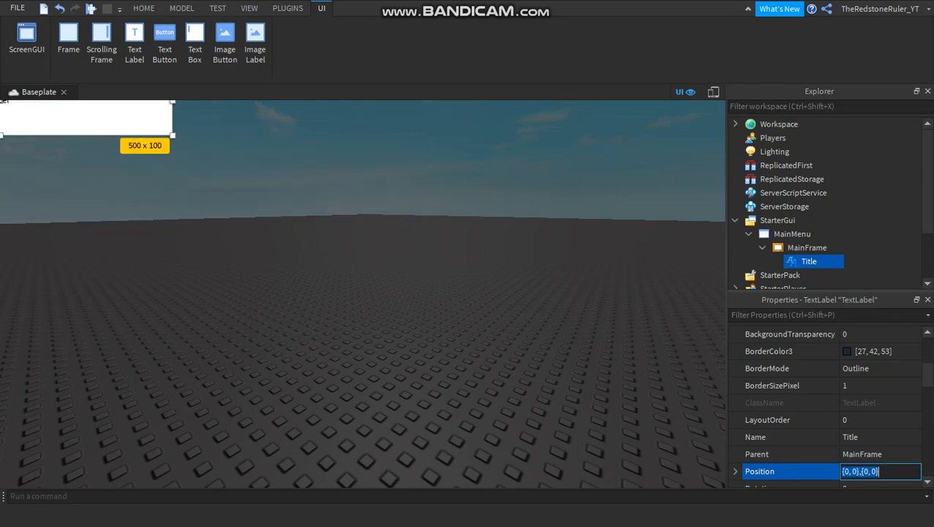
key("BackSpace")
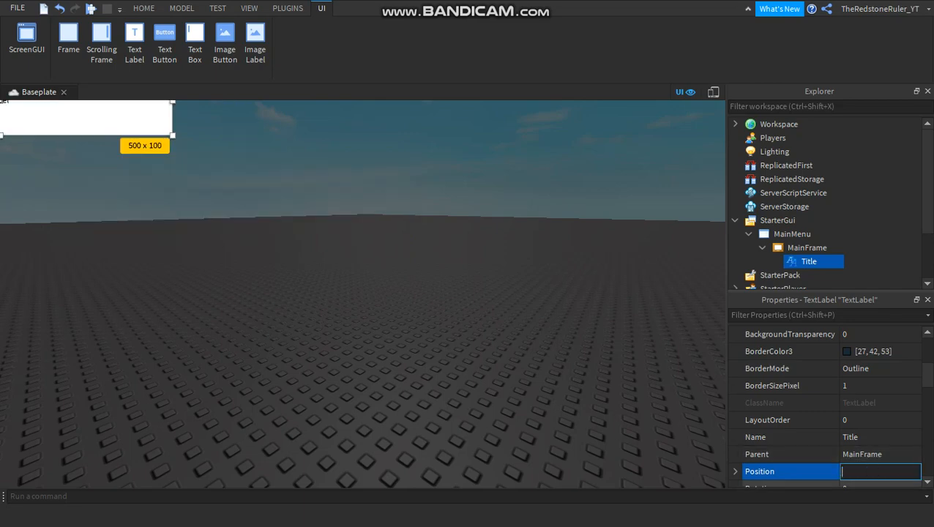
type("0.")
type("0.5,0")
type(",")
type("0.5")
key("Return")
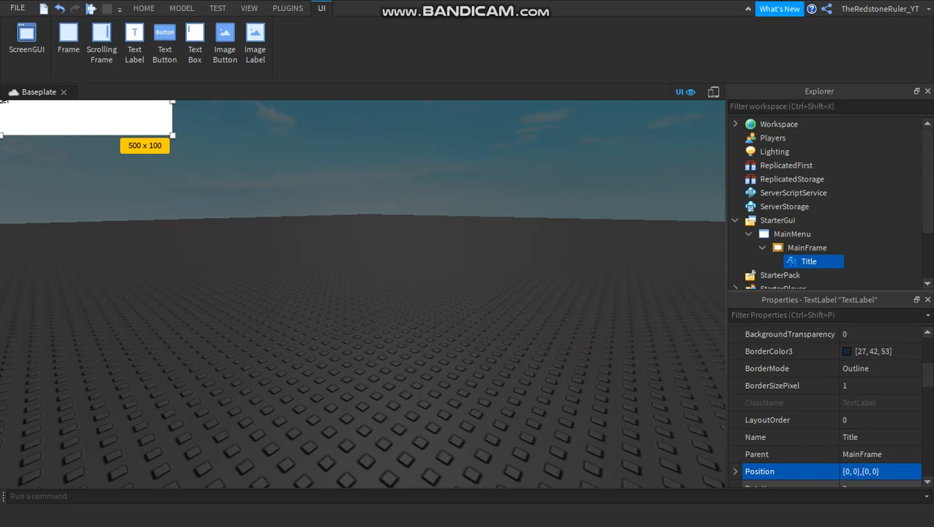
Try to change only the vertical part of the Title label's position by adding .5.
left_click(868, 472)
left_click(868, 472)
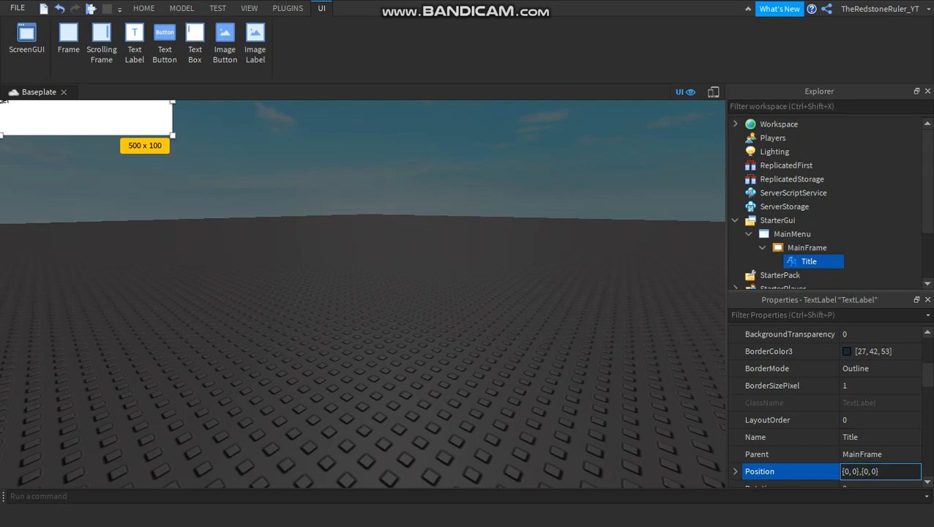
key("Right")
key("Right")
key("Right")
type(".5")
key("Return")
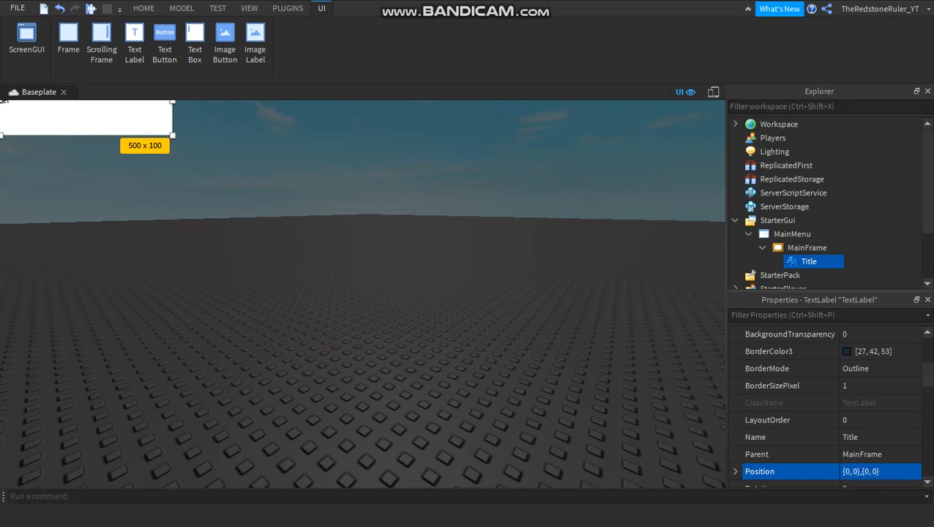
Try to add .5 to both the horizontal and the vertical part of the Title label's position.
left_click(861, 472)
key("Left")
key("Left")
key("Left")
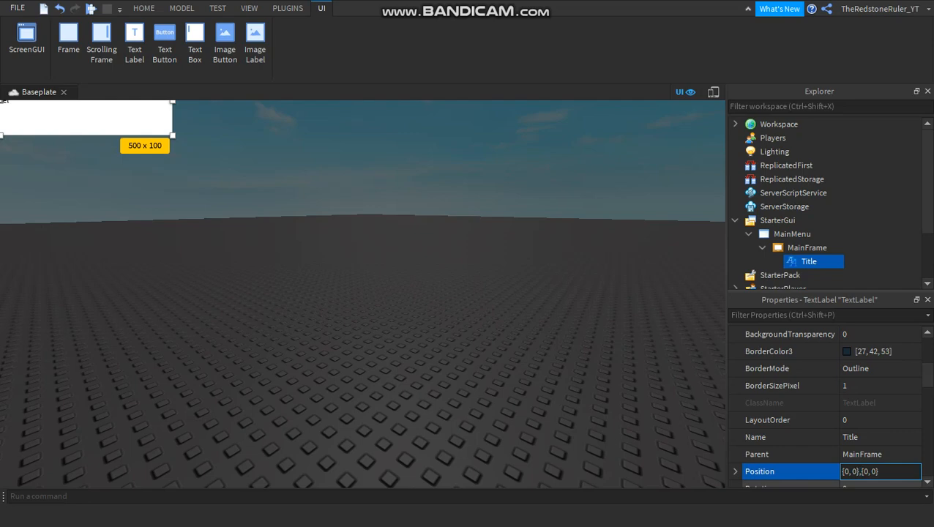
type(".5")
key("Right")
key("Right")
key("Right")
key("Right")
key("Right")
type(".5")
key("Return")
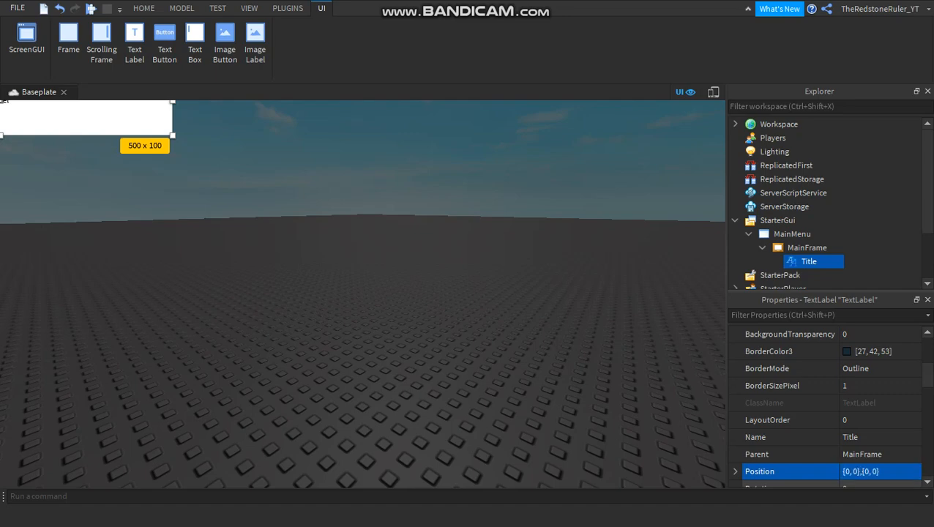
Move the Title label to the upper middle of MainFrame, about 60 pixels from the top, and set its horizontal position scale to 0.5.
left_click_drag(88, 117, 408, 175)
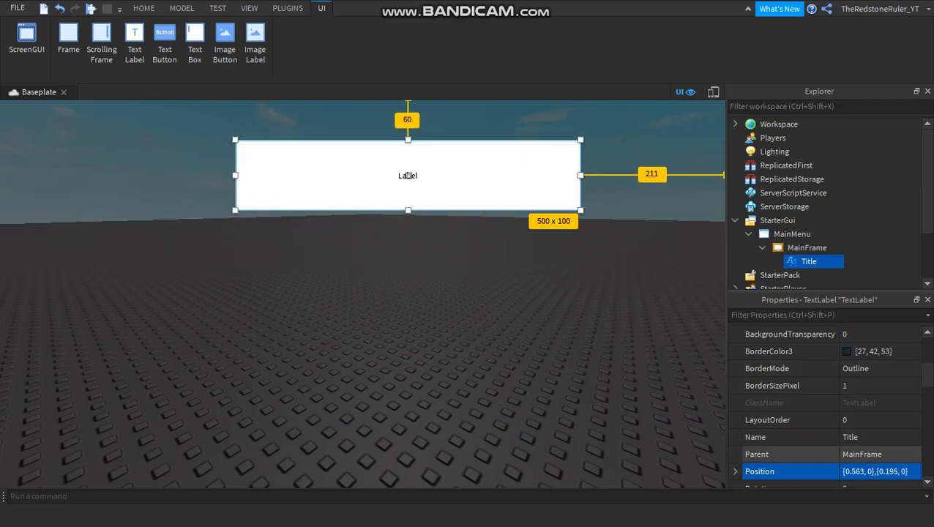
left_click(875, 471)
left_click(846, 472)
left_click(863, 472)
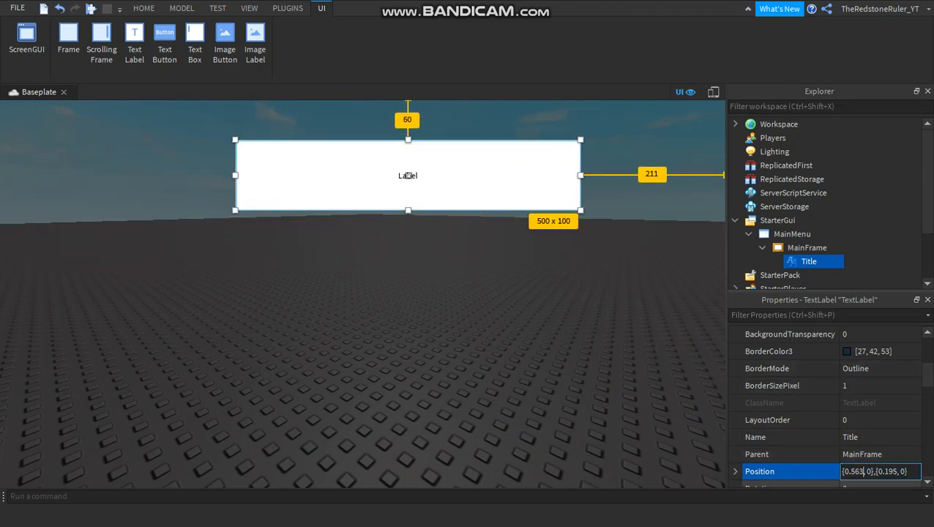
key("BackSpace")
key("BackSpace")
key("Return")
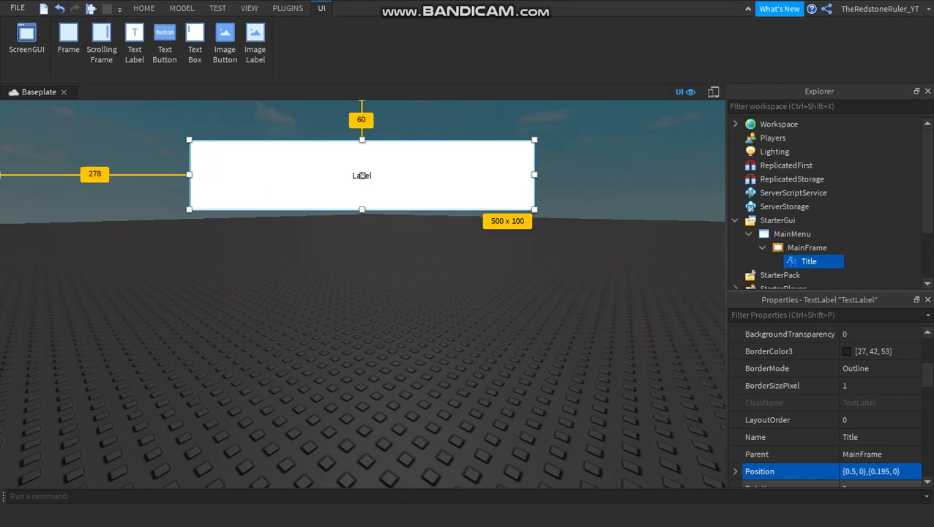
Set the Title label's position to a scale of 0.5 horizontally and 0.5 vertically, with zero offsets.
left_click(875, 484)
left_click(875, 471)
left_click(898, 472)
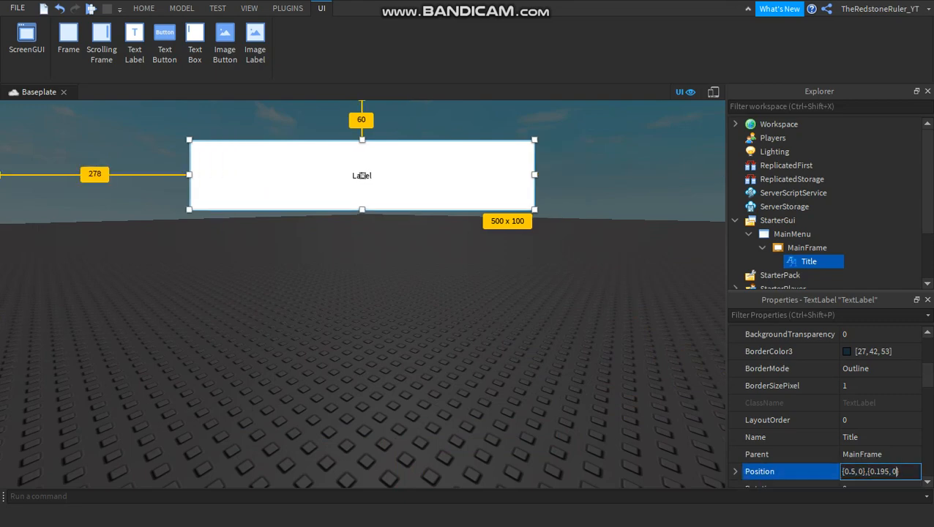
key("ctrl+a")
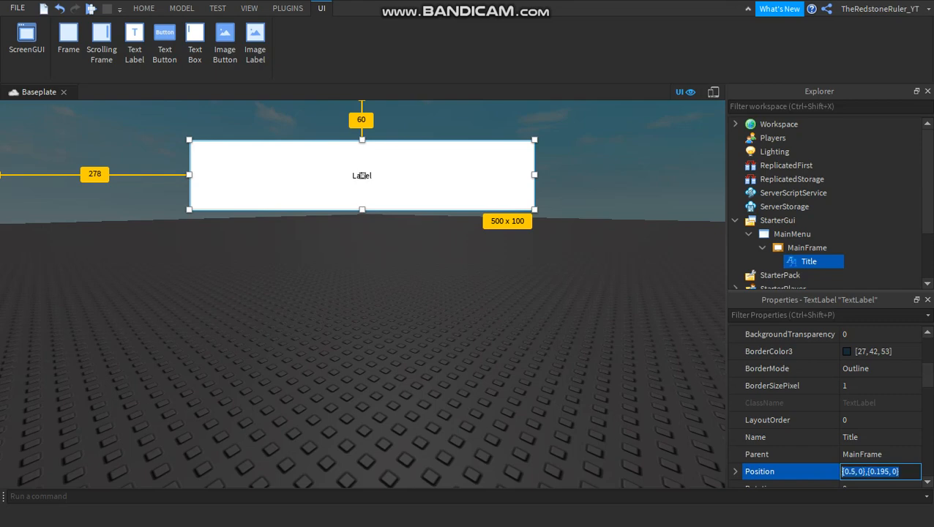
type("0.5,")
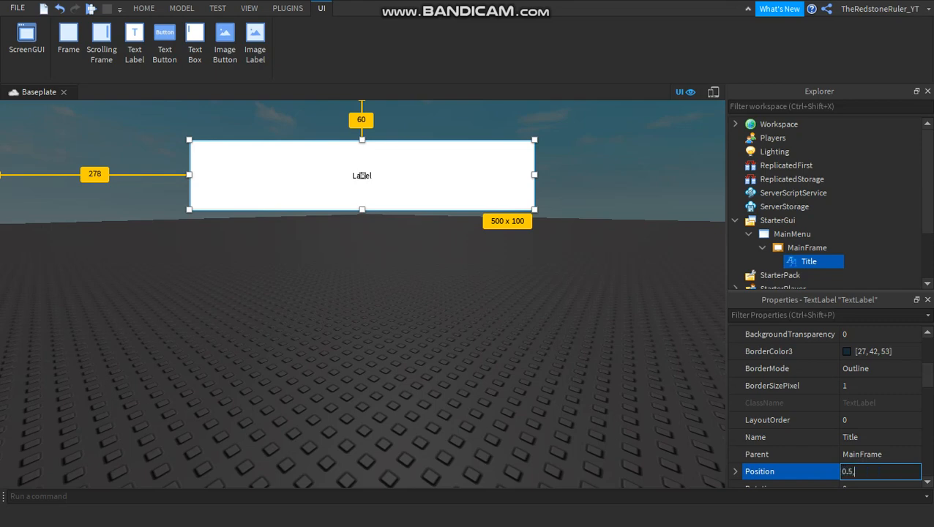
type("0,0.5,0")
key("Return")
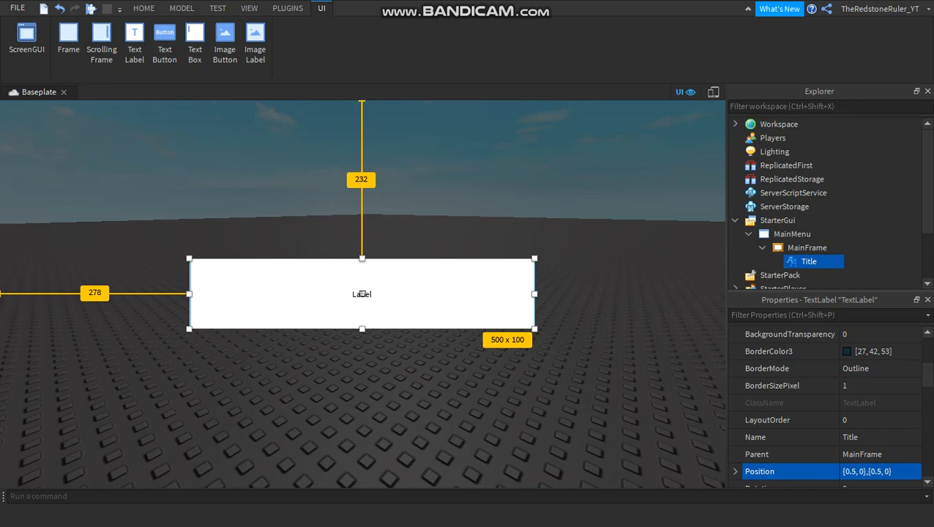
Set the vertical scale of the Title label's position to 0, keeping the horizontal scale at 0.5.
left_click(873, 471)
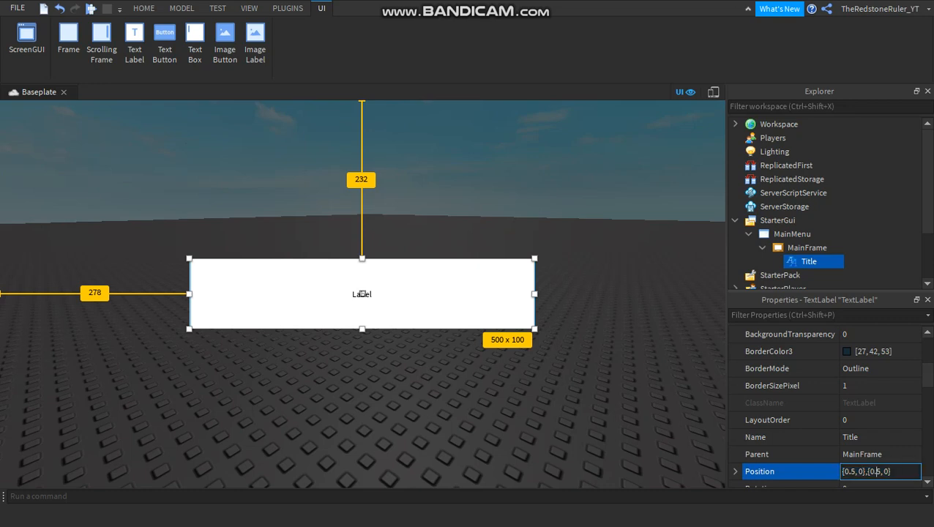
left_click(882, 472)
key("BackSpace")
key("BackSpace")
key("BackSpace")
type(",")
key("Return")
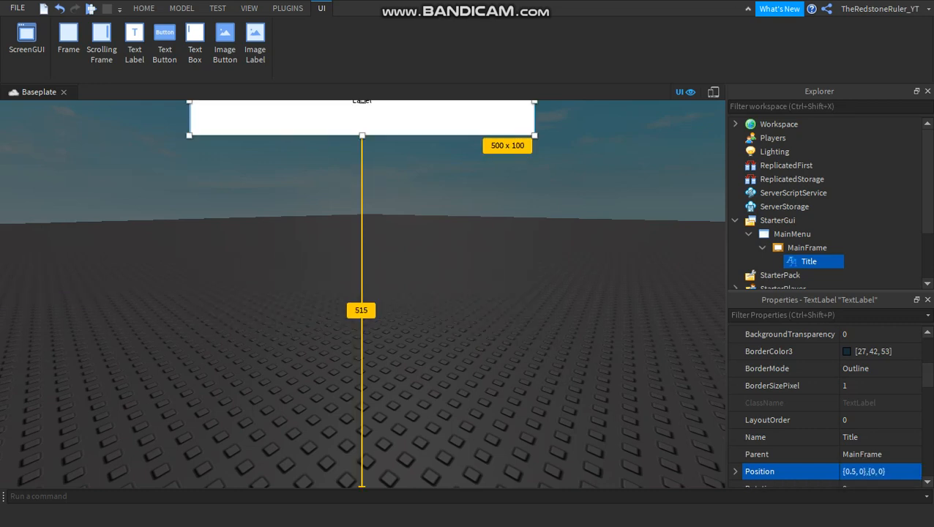
Set the vertical scale of the Title label's position to 0.2.
left_click(873, 472)
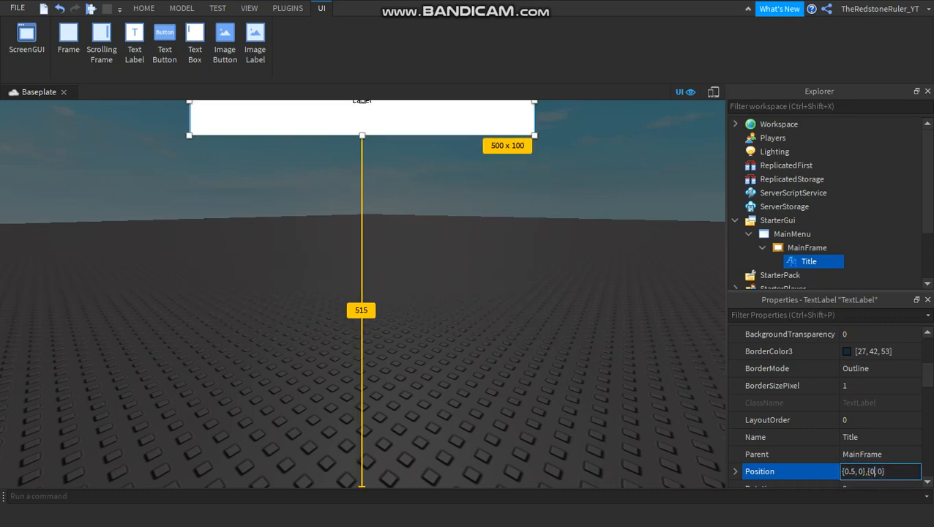
type(".2")
key("Return")
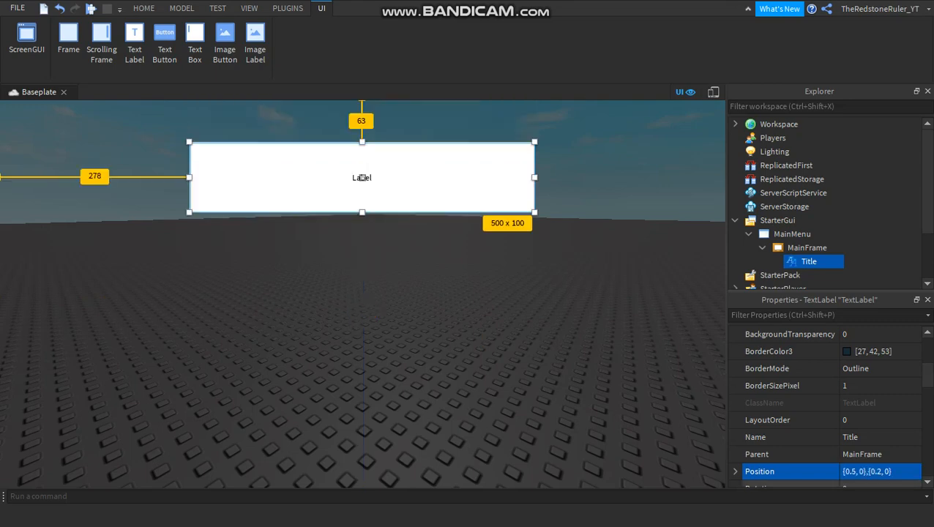
Set the Title label's width to 800 pixels in its size value.
scroll(805, 399, "down", 4)
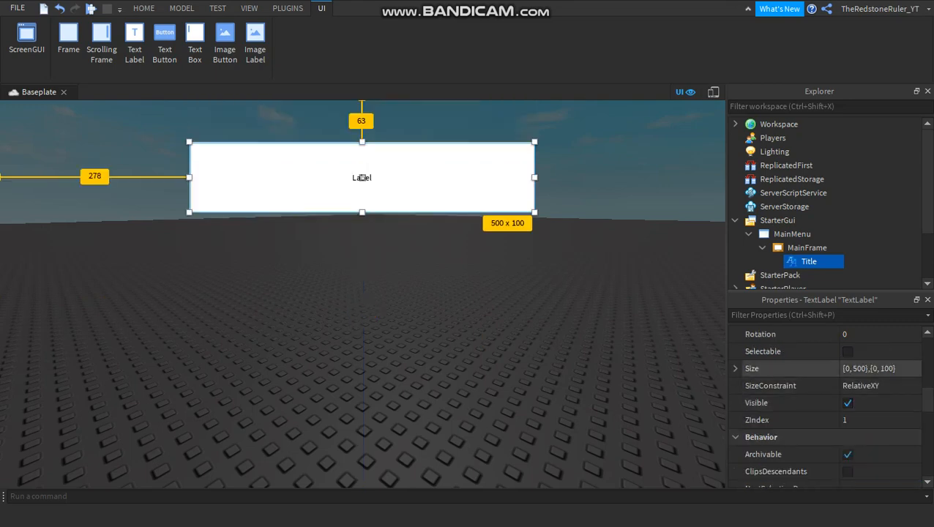
left_click(870, 369)
left_click(853, 369)
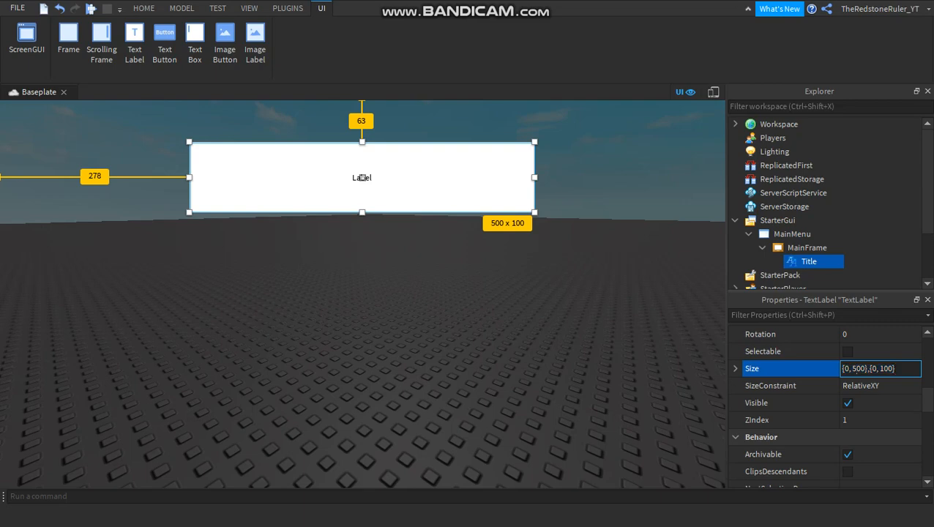
key("Delete")
type("8")
key("Return")
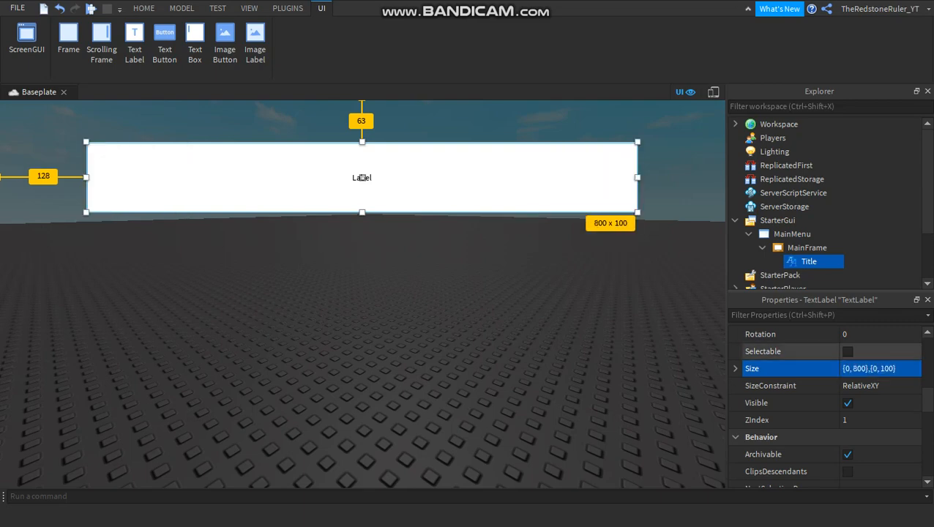
Make the Title label's background fully transparent by setting its BackgroundTransparency to 1.
scroll(791, 395, "up", 6)
scroll(791, 395, "down", 3)
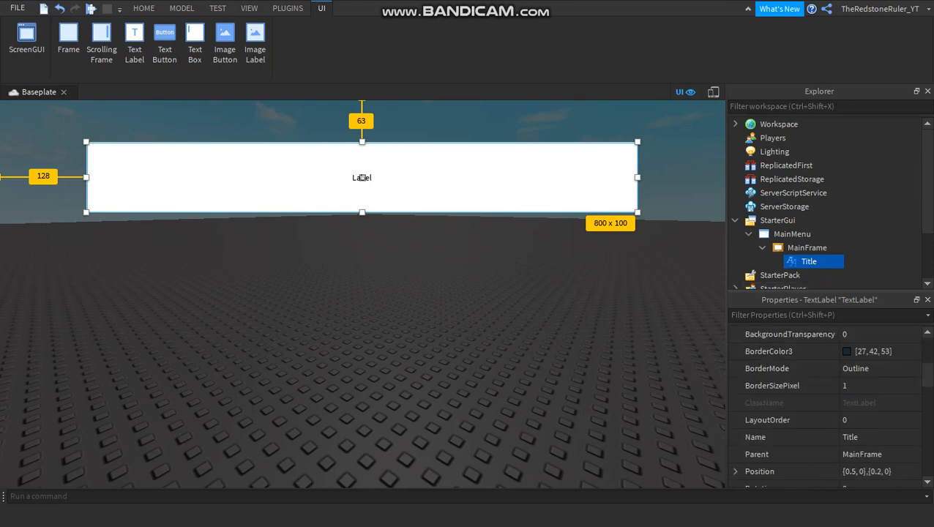
left_click_drag(928, 374, 928, 372)
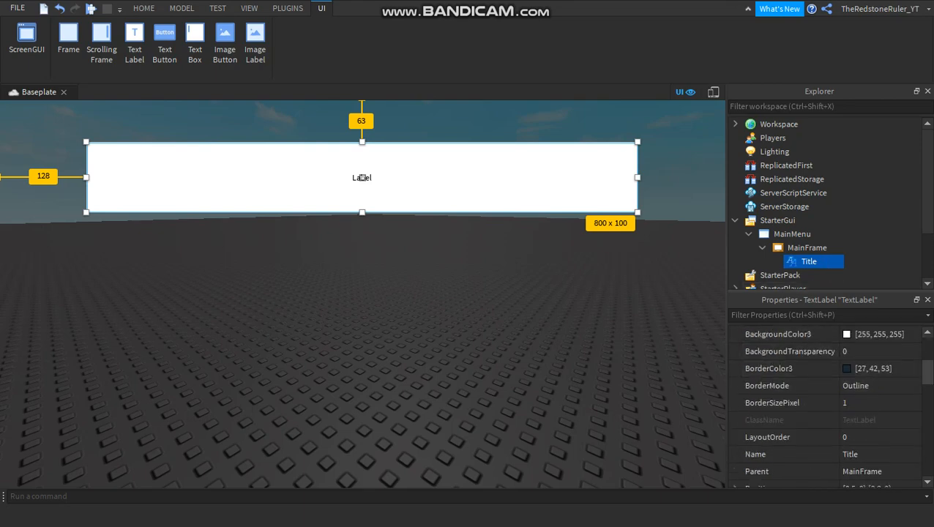
left_click(864, 351)
type("1")
key("Return")
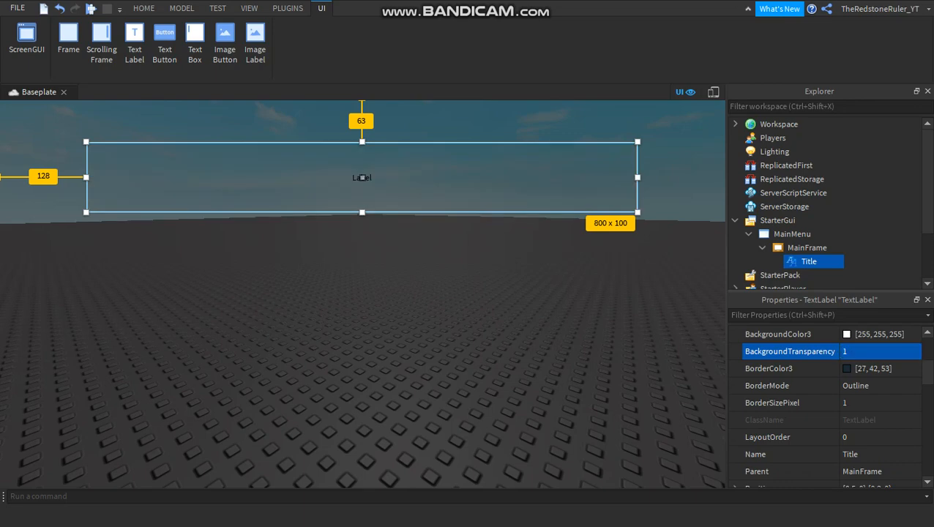
Enable TextScaled for the Title label so its text fills the label's height.
scroll(831, 406, "down", 5)
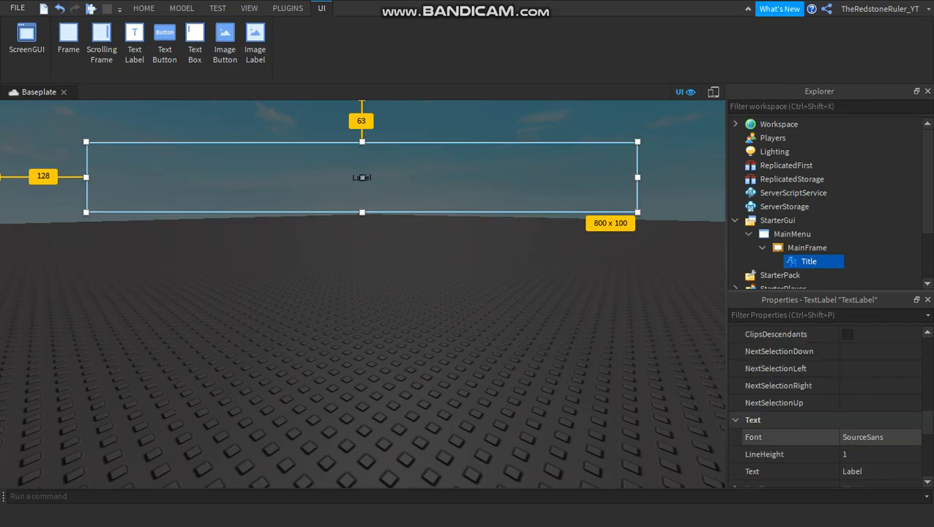
scroll(831, 402, "down", 3)
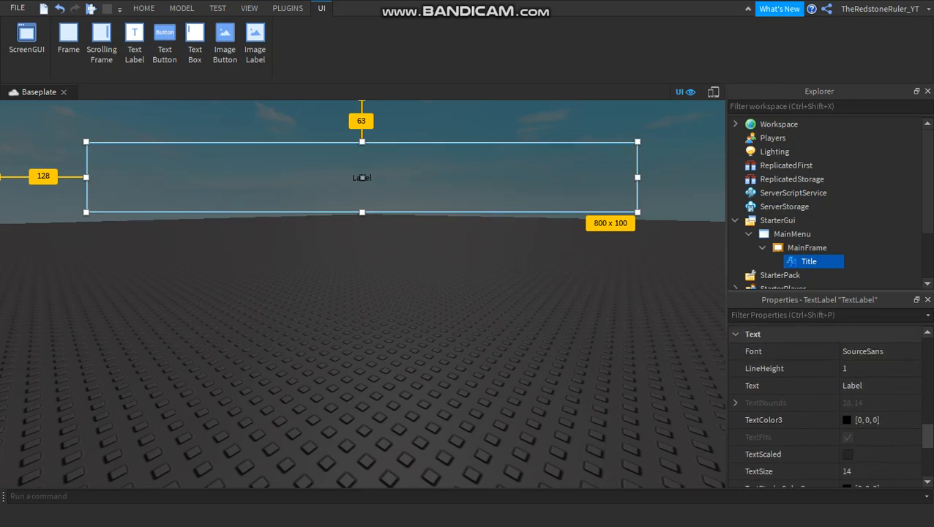
scroll(805, 386, "up", 1)
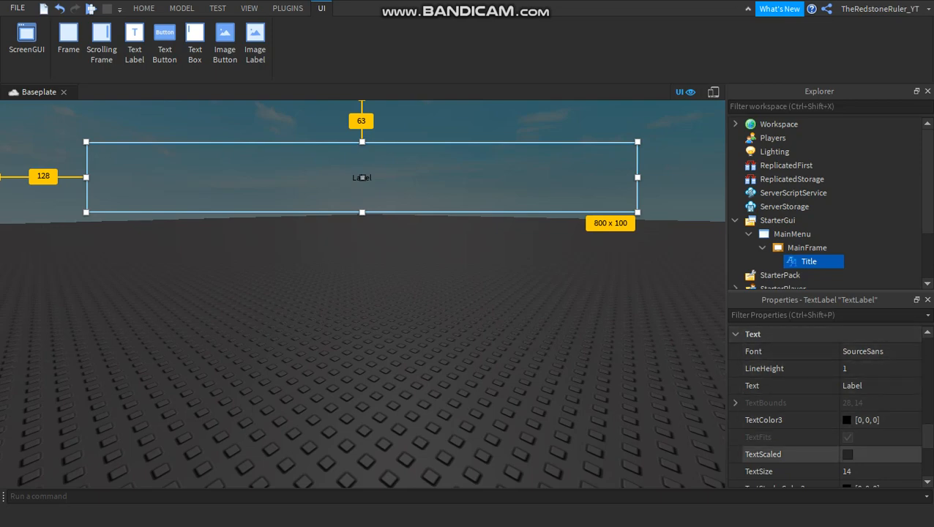
left_click(848, 454)
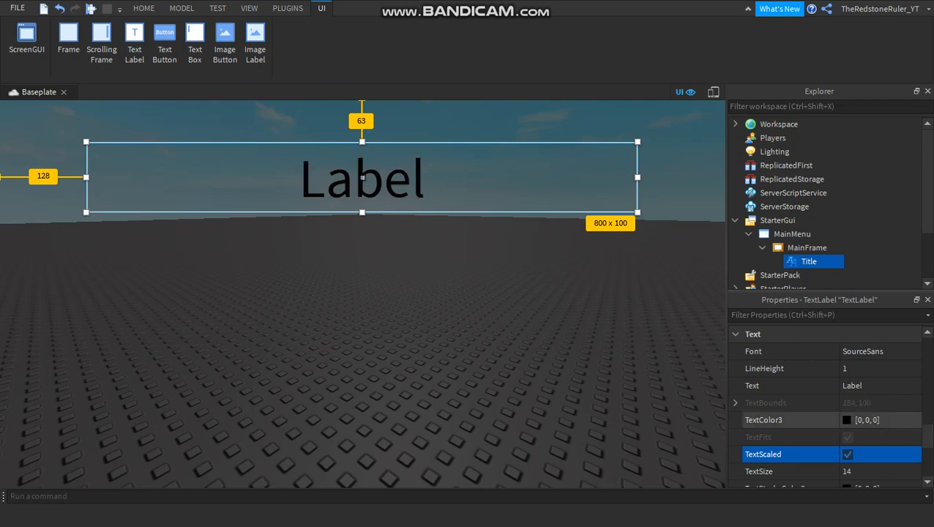
Set the Title label's text colour to white (255, 255, 255).
left_click(883, 420)
type("2")
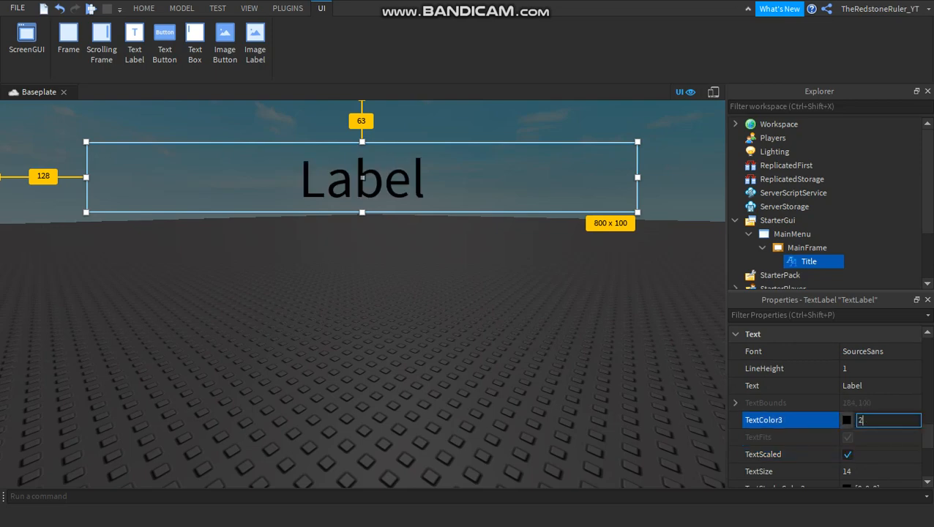
type("55, 255, 255")
key("Return")
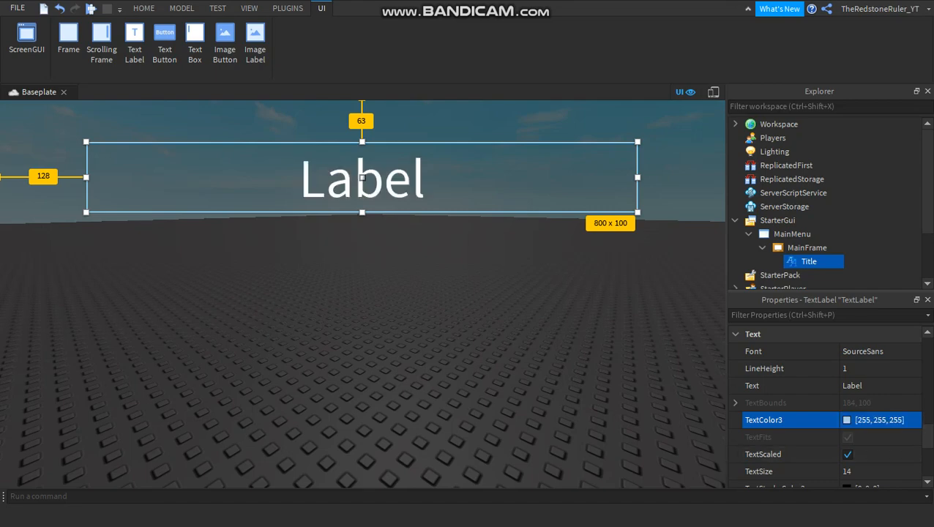
left_click(847, 420)
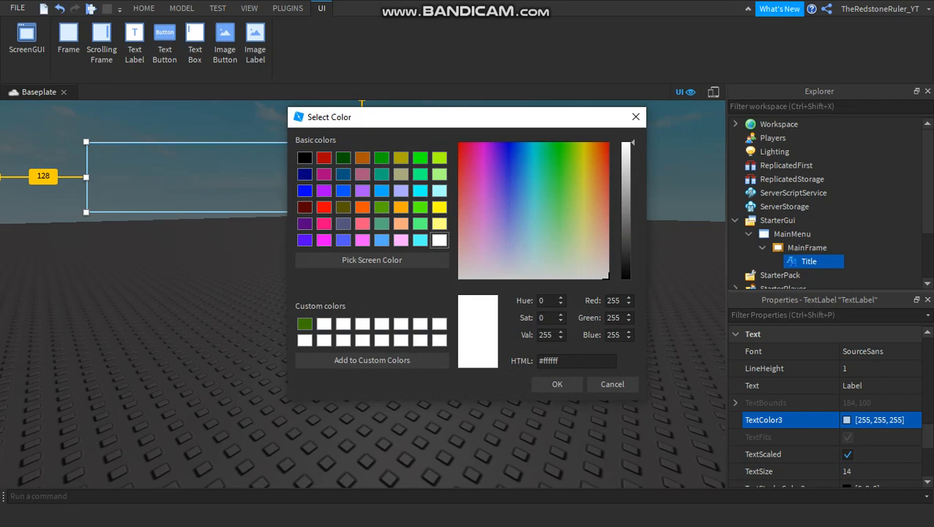
left_click(636, 117)
double_click(897, 420)
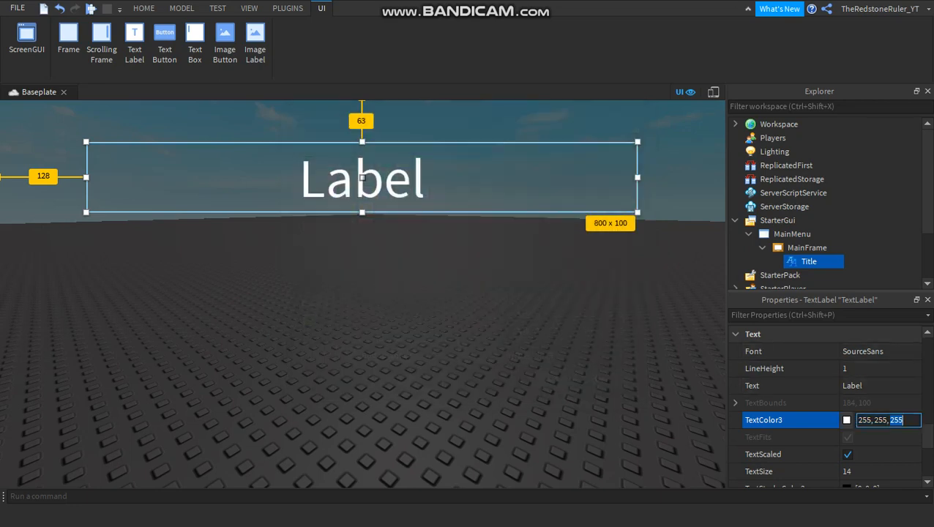
key("ctrl+a")
left_click(904, 420)
key("Return")
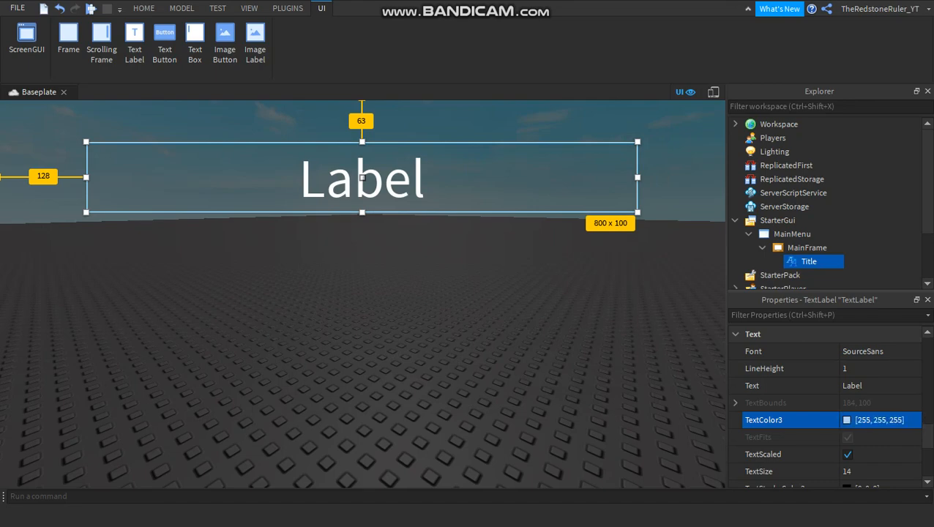
Replace the Title label's text with "Your Game's Title".
left_click(864, 370)
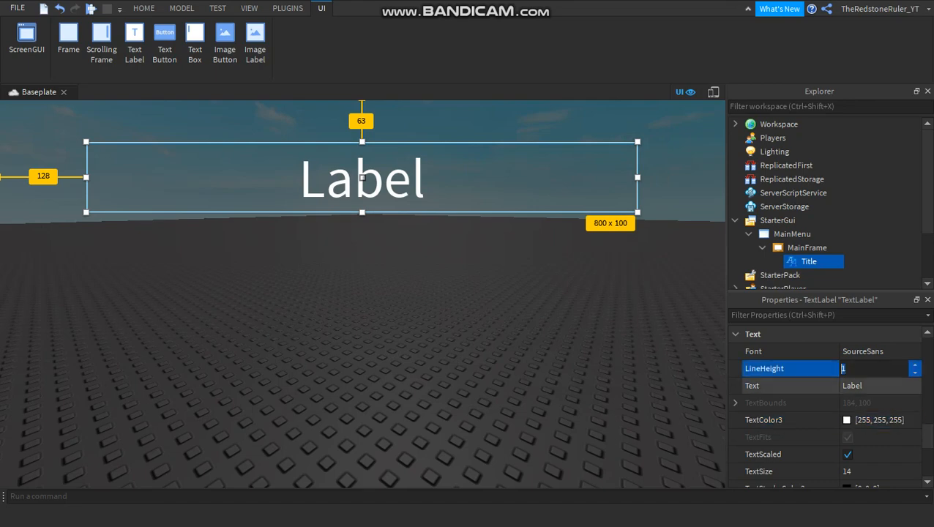
left_click(864, 385)
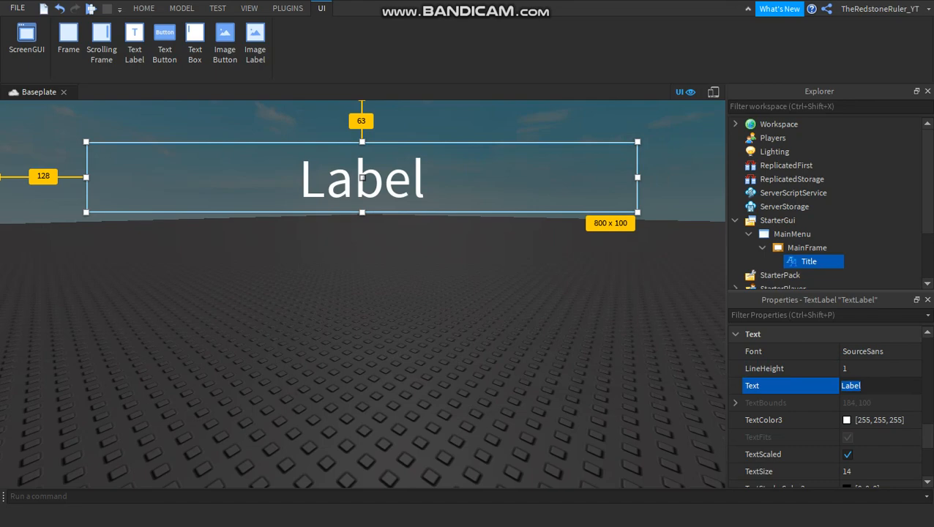
type("Your Game")
key("Left")
key("Left")
key("Left")
key("Left")
key("Right")
key("Right")
key("Right")
key("Right")
type("'s Title")
key("Return")
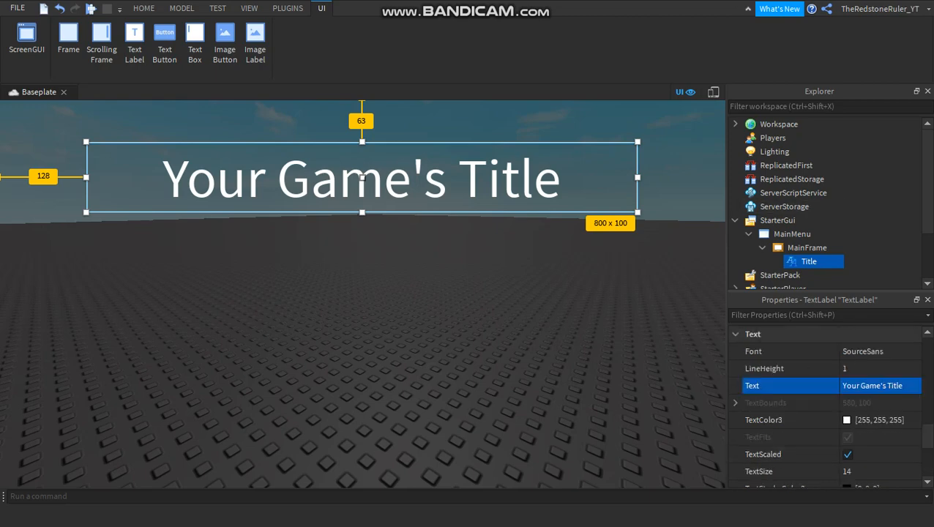
Change the Title label's font to SourceSansBold.
left_click(871, 352)
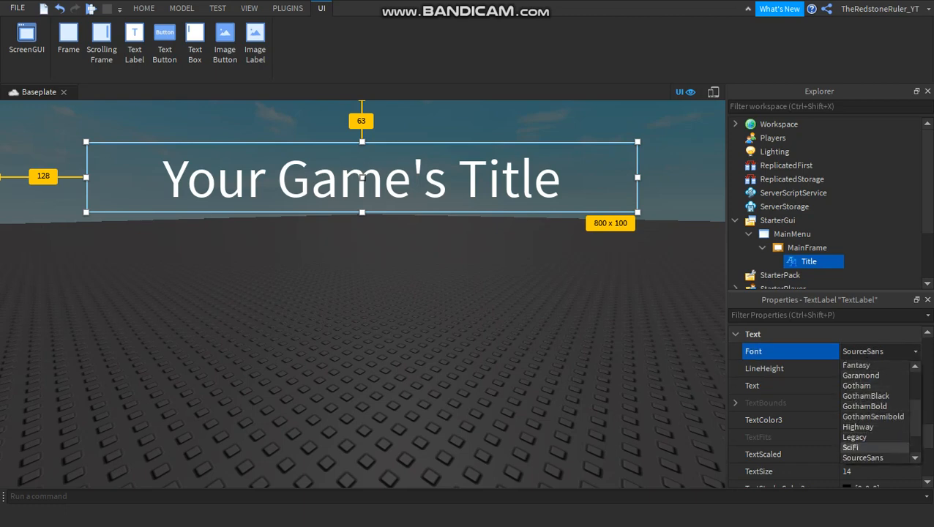
scroll(875, 410, "down", 1)
left_click(871, 458)
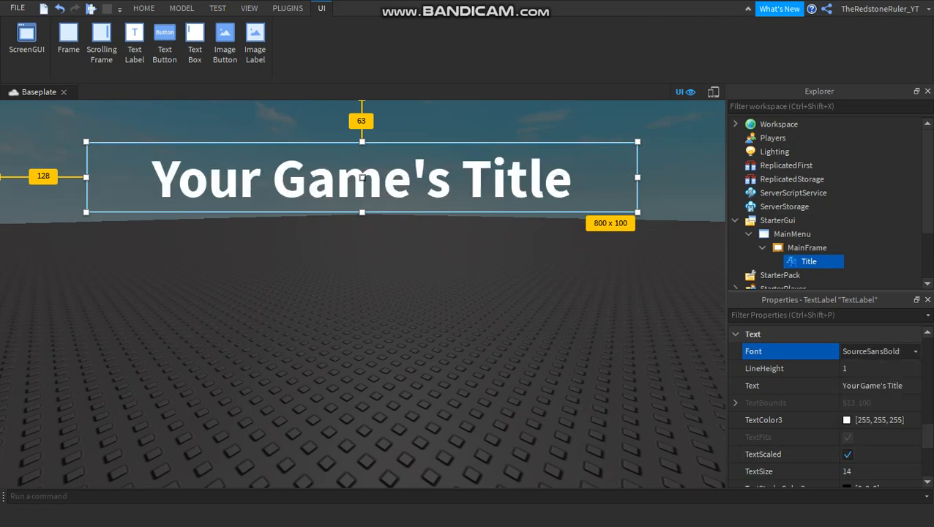
Give the Title text a half-transparent outline by setting its TextStrokeTransparency to 0.5.
scroll(830, 406, "down", 2)
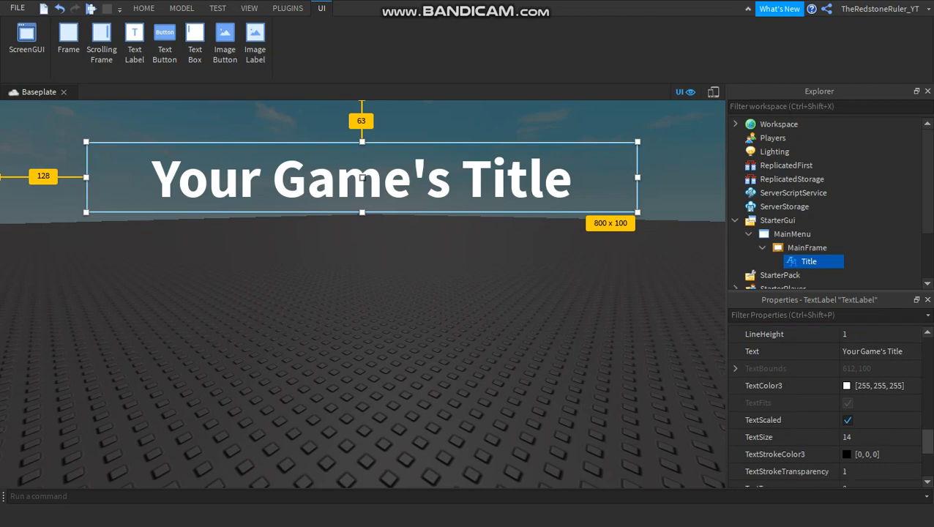
left_click(872, 472)
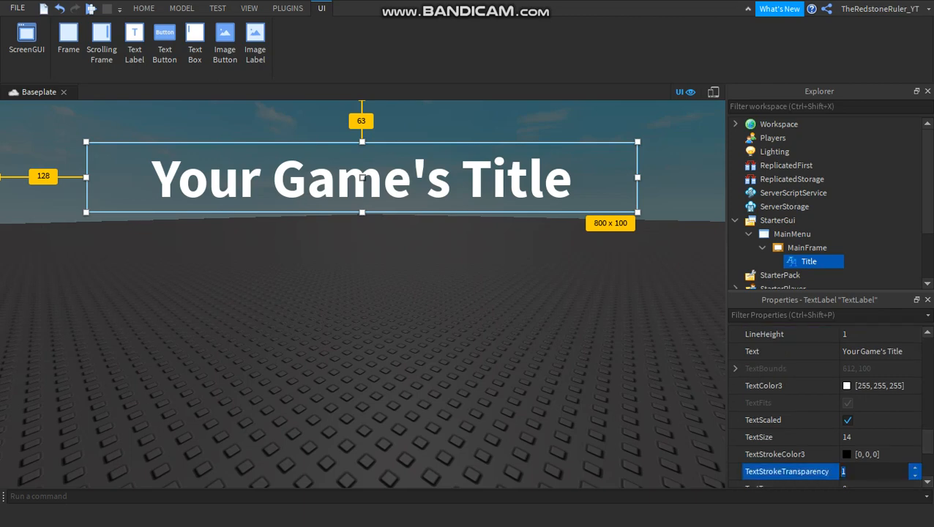
type("0.5")
key("Return")
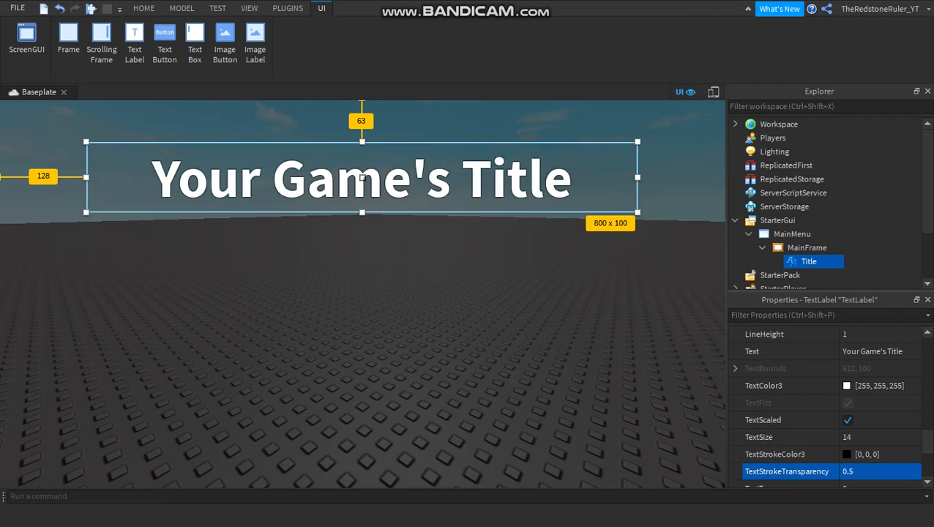
Try TextStrokeTransparency values of 1 and 0 on the Title label to compare the text outline.
left_click(872, 472)
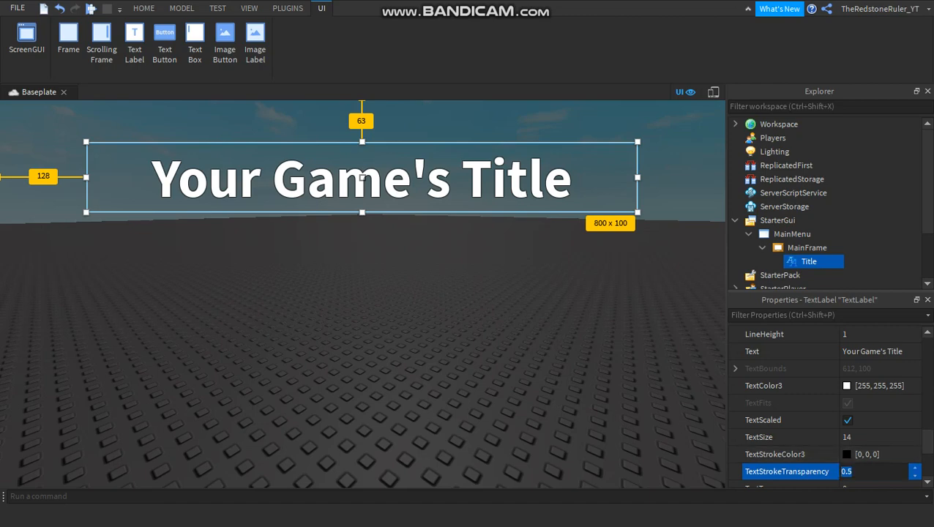
type("1")
key("Return")
left_click(871, 473)
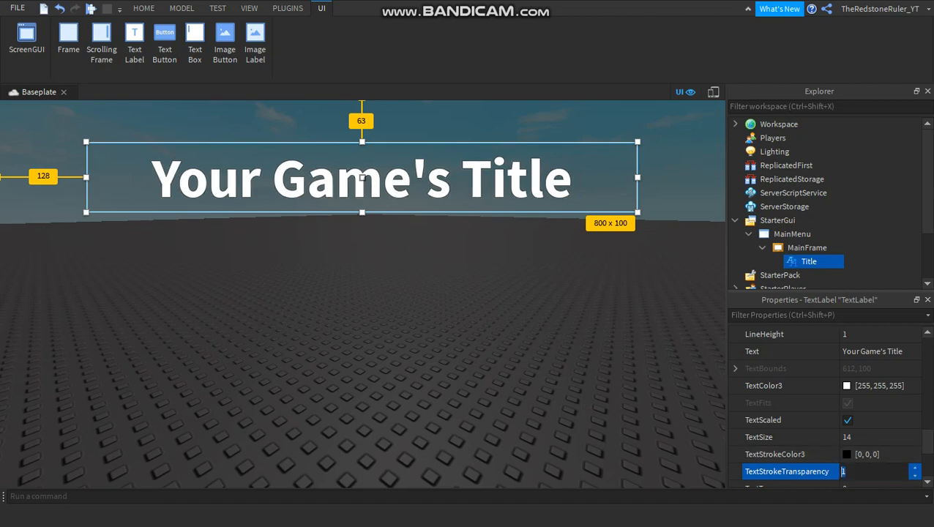
key("BackSpace")
type("0")
key("BackSpace")
type("0")
key("Return")
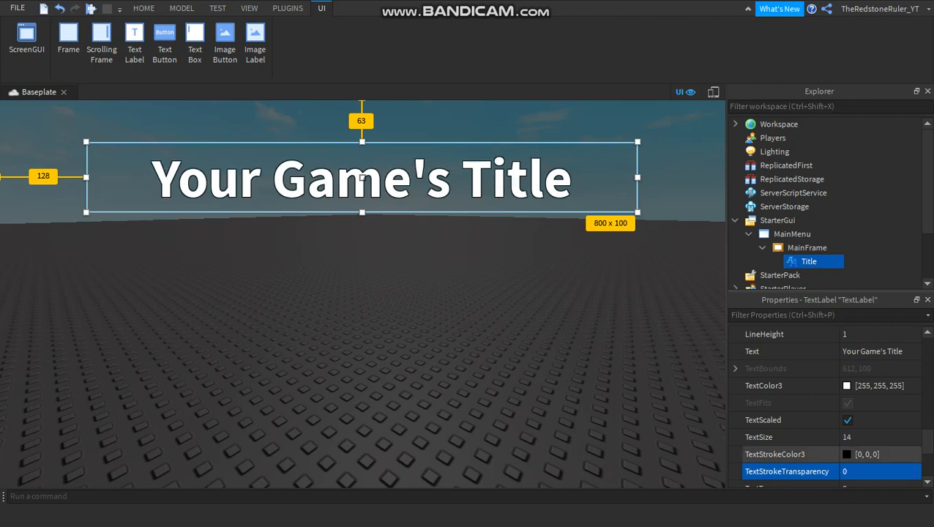
Set the Title label's TextStrokeTransparency back to 0.5.
left_click(872, 473)
type("0.5")
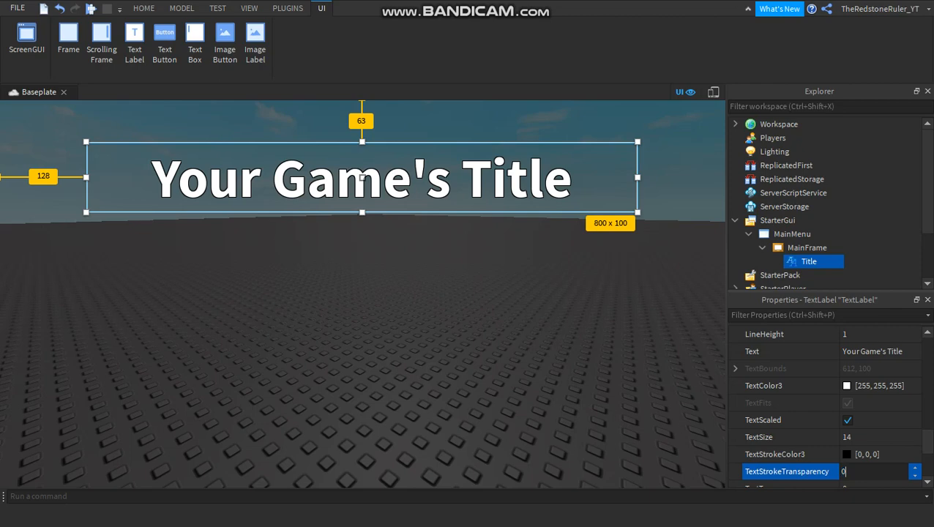
key("Return")
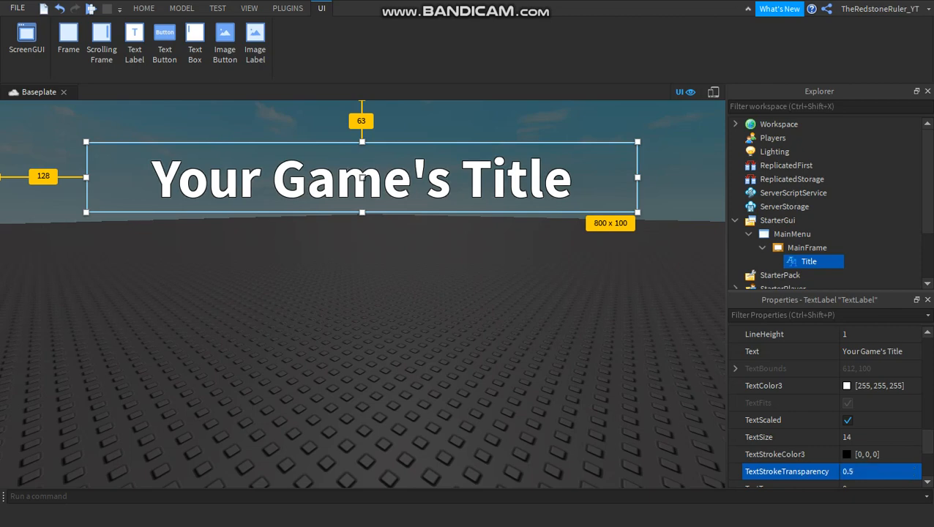
left_click(601, 315)
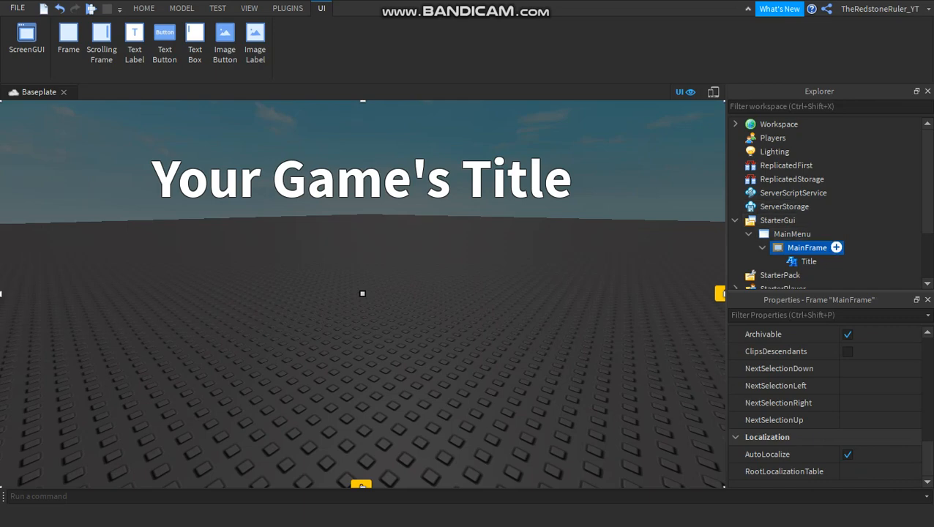
left_click(836, 248)
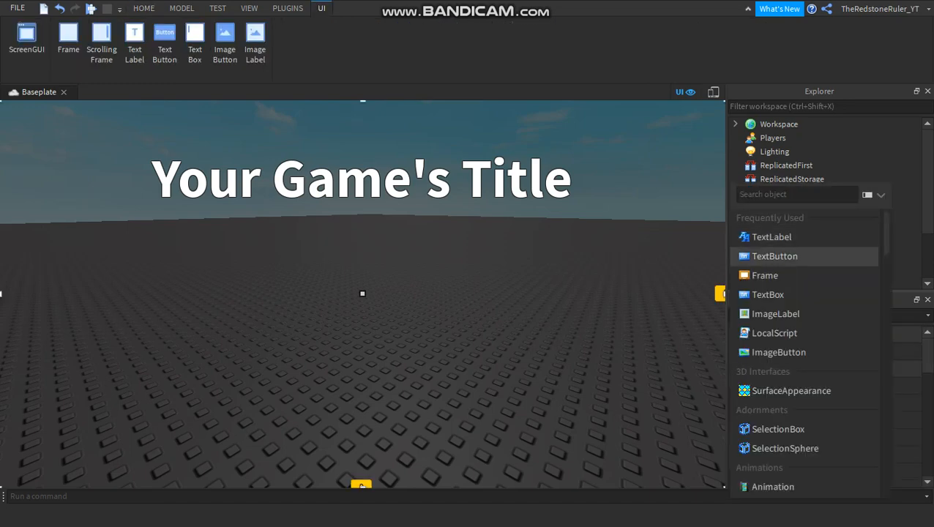
key("Escape")
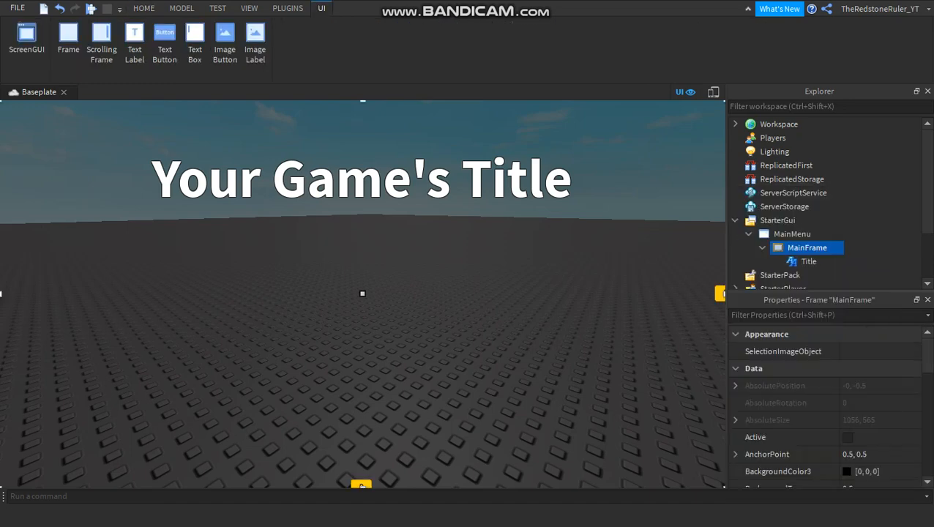
left_click(826, 261)
key("Escape")
Add a TextButton inside MainFrame and select the new button in the object hierarchy.
left_click(807, 247)
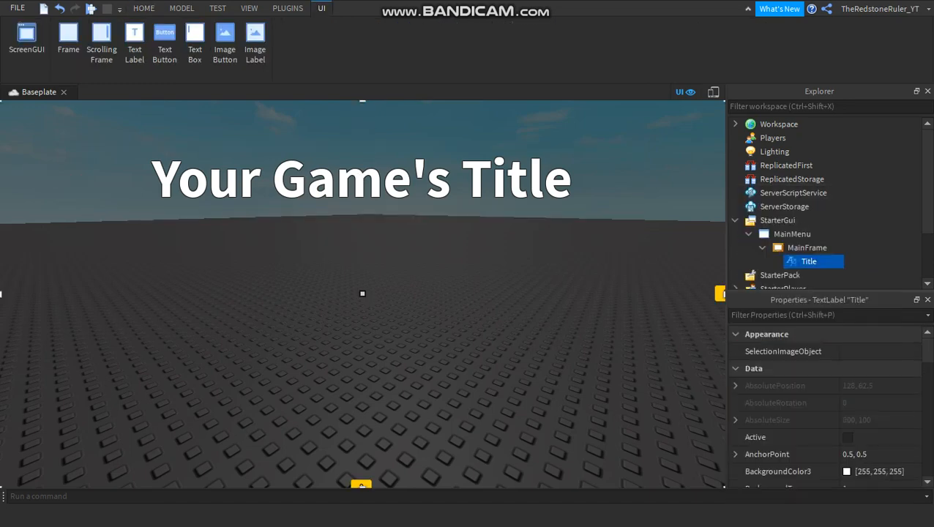
left_click(836, 247)
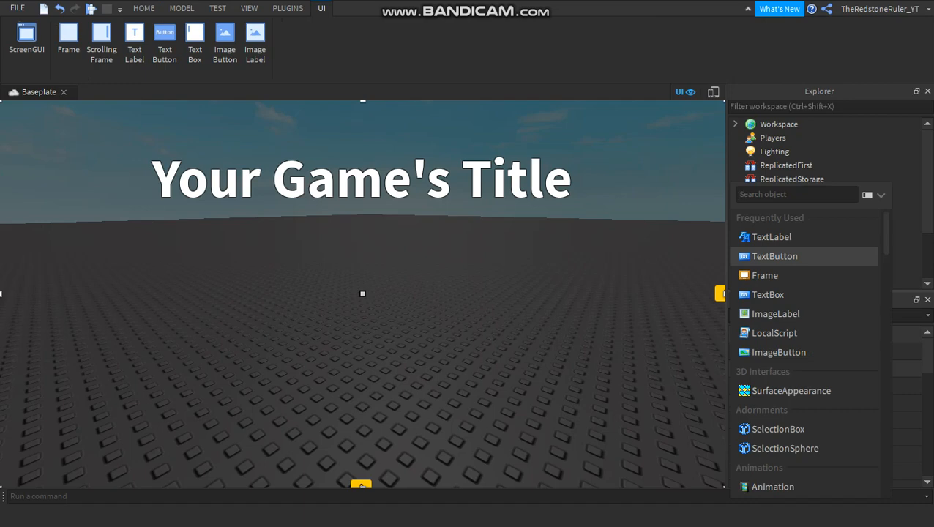
left_click(775, 256)
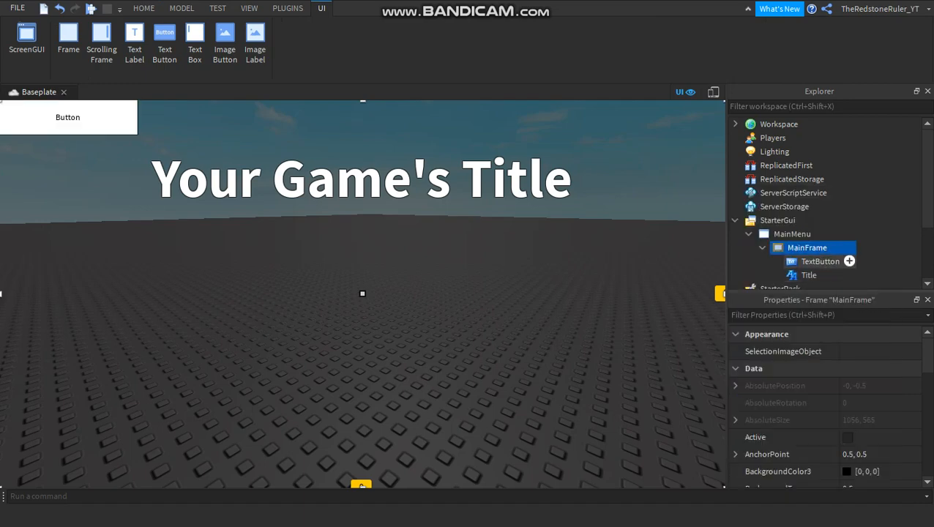
left_click(820, 261)
scroll(806, 274, "down", 1)
left_click_drag(812, 275, 808, 248)
left_click_drag(863, 261, 836, 234)
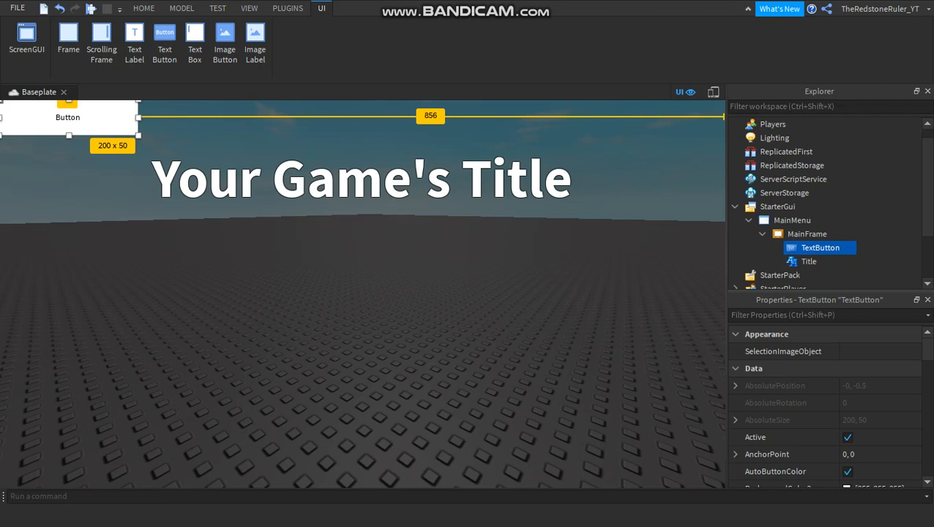
Set the TextButton's AnchorPoint to 0.5, 0.5.
left_click(879, 454)
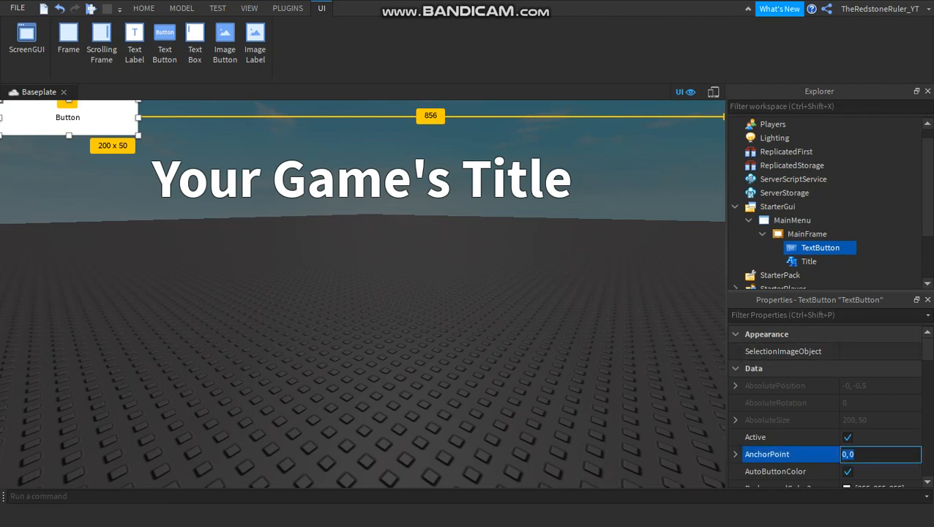
type(".5,.5")
key("Return")
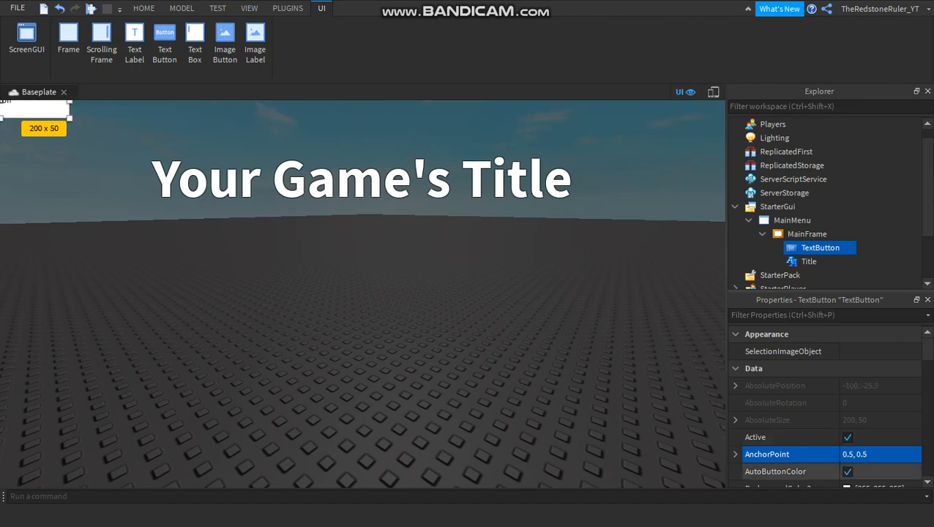
Check the Title label's size and give the TextButton the same Size of {0, 800},{0, 100}.
scroll(825, 403, "down", 3)
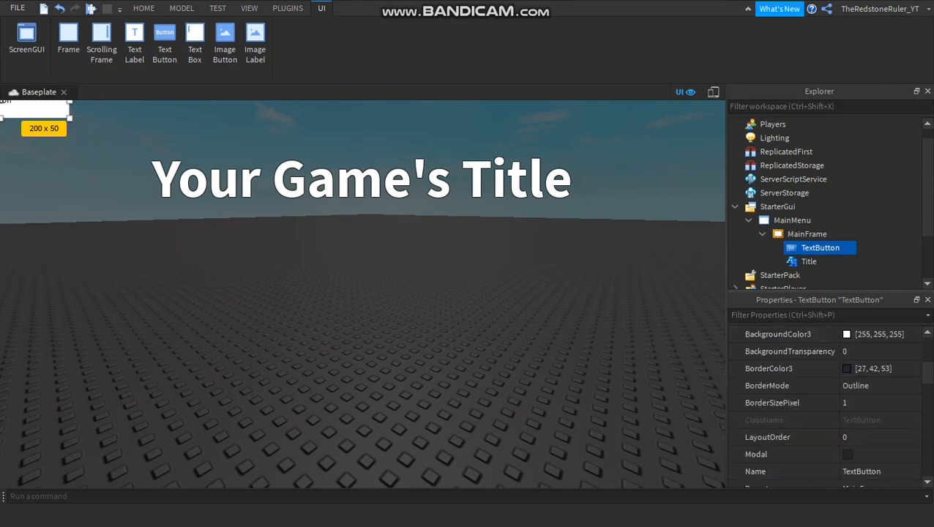
scroll(805, 420, "down", 3)
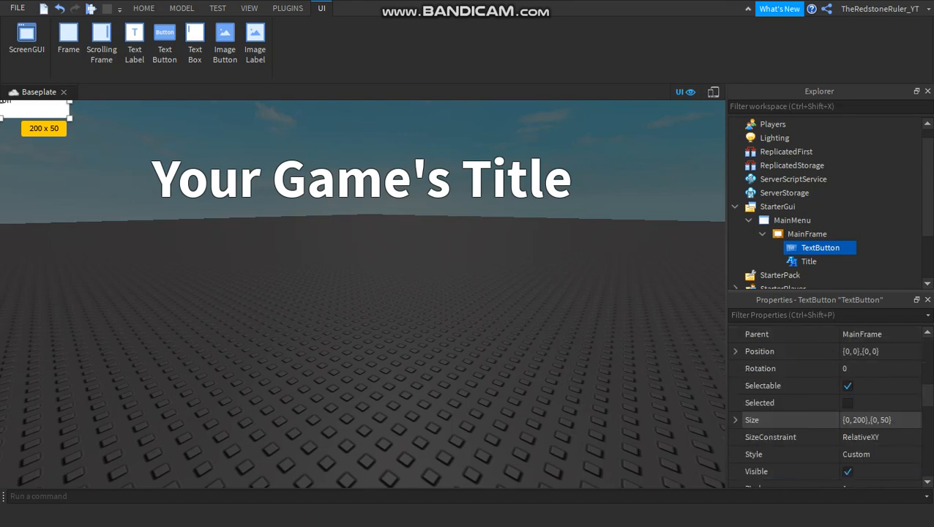
left_click(809, 262)
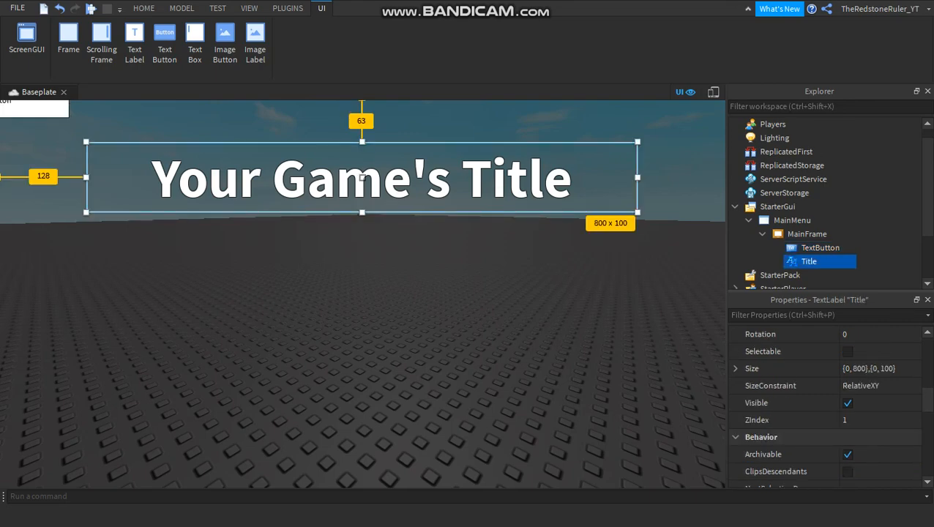
scroll(827, 402, "down", 5)
scroll(827, 403, "up", 5)
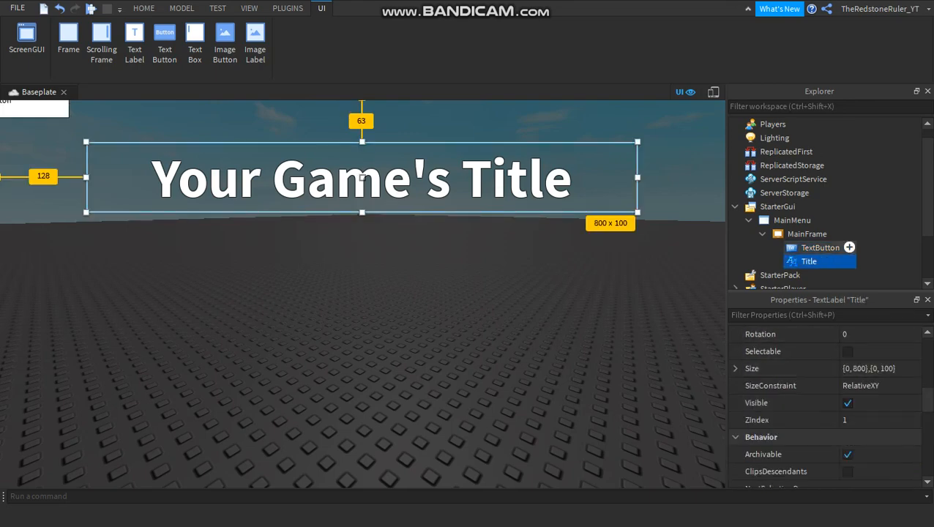
left_click(820, 248)
left_click(871, 420)
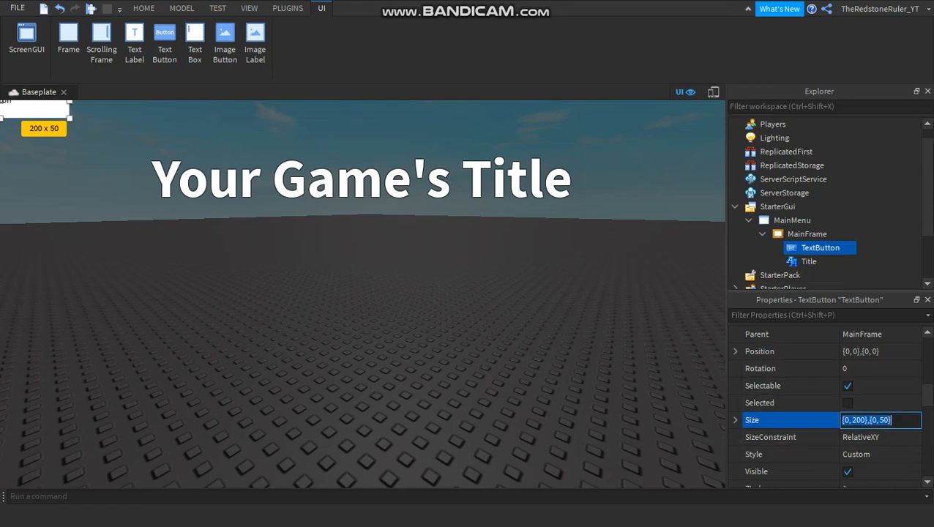
type("0,")
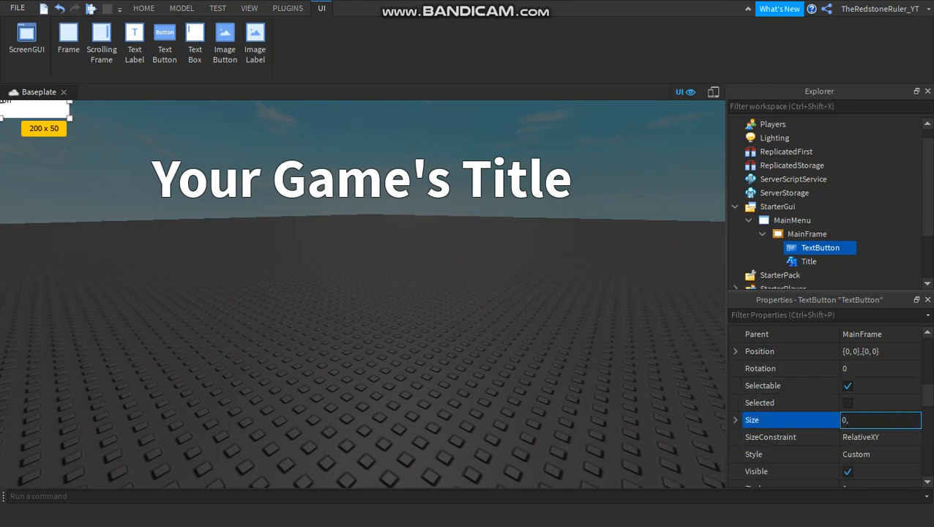
type("800, 0, 100")
key("Return")
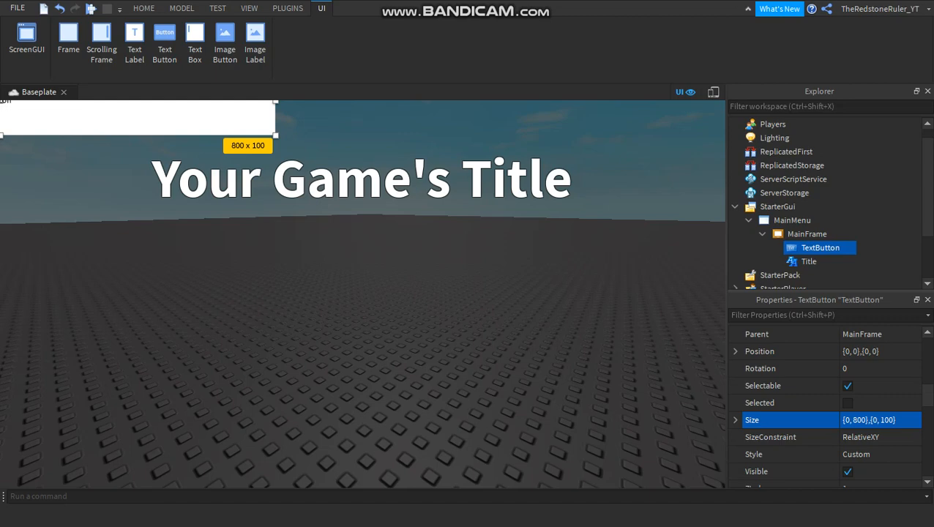
Check the Title label's position and center the TextButton horizontally with a Position of {0.5, 0},{0, 0}.
left_click(863, 351)
double_click(863, 352)
left_click(858, 351)
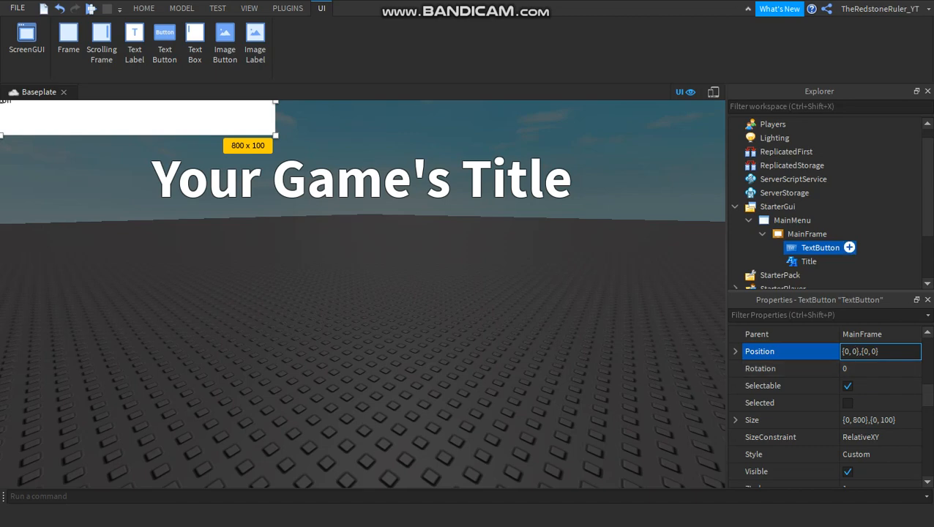
left_click(813, 261)
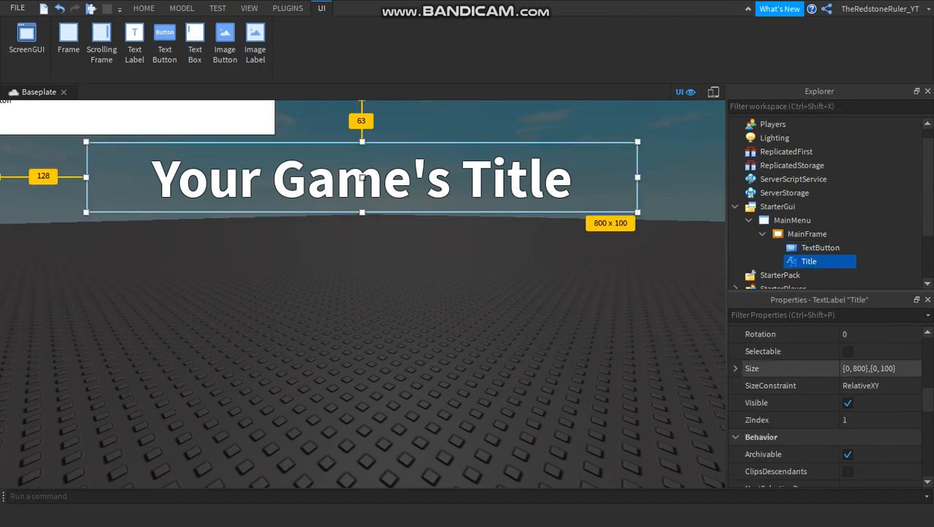
scroll(805, 351, "up", 1)
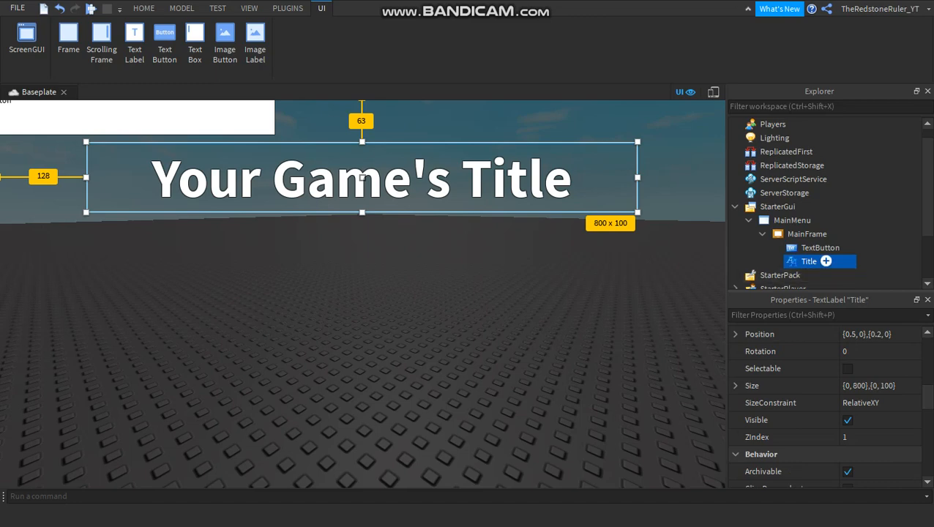
left_click(821, 247)
left_click(875, 369)
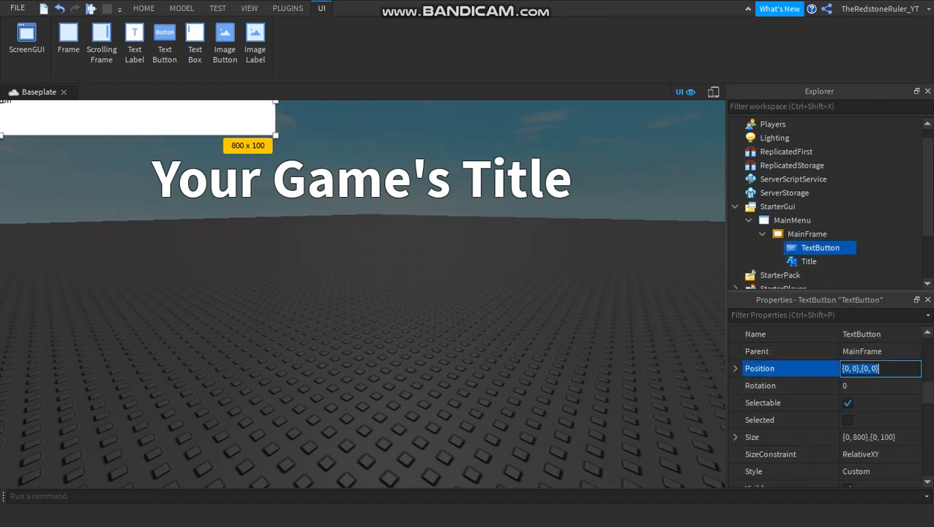
left_click(852, 369)
type(".5")
key("Return")
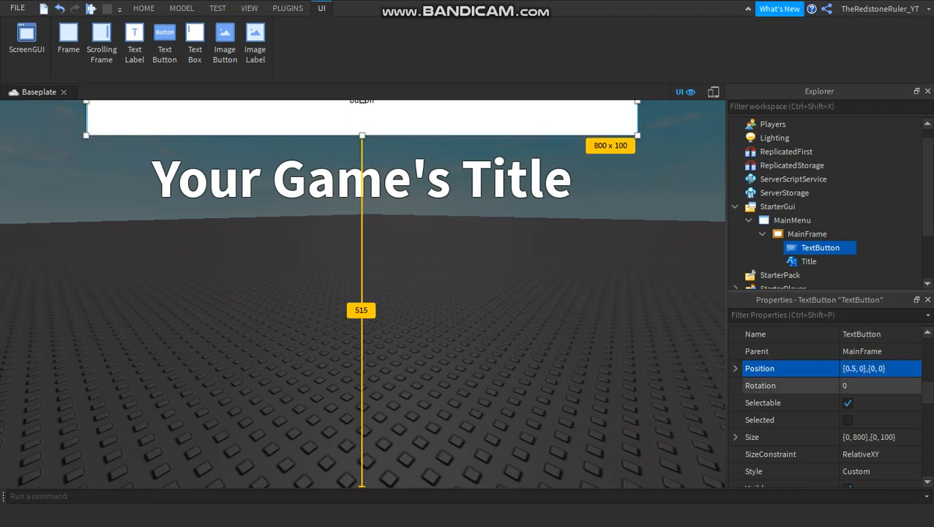
Move the TextButton down by setting its Position to {0.5, 0},{0.8, 0}.
left_click(875, 369)
left_click(875, 369)
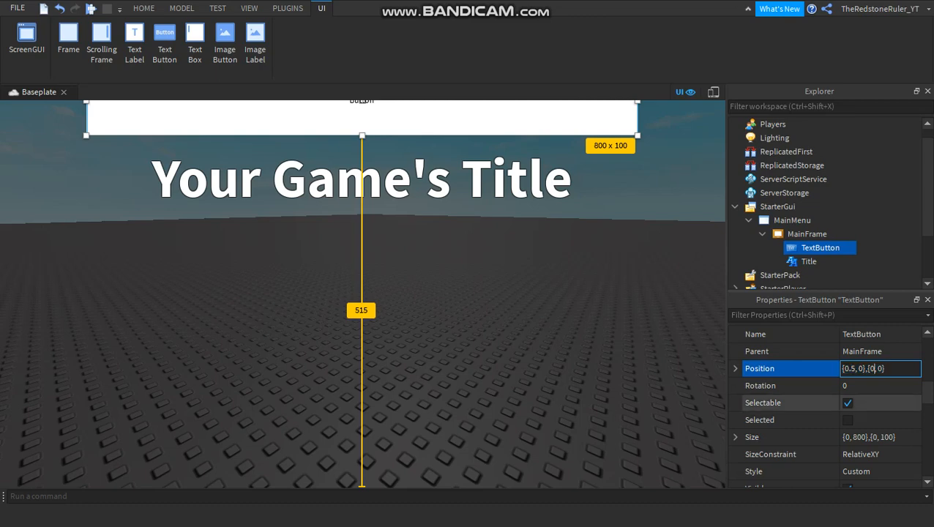
type(".8")
key("Return")
Center the TextButton vertically by changing its Position to {0.5, 0},{0.5, 0}.
left_click(878, 369)
left_click(878, 369)
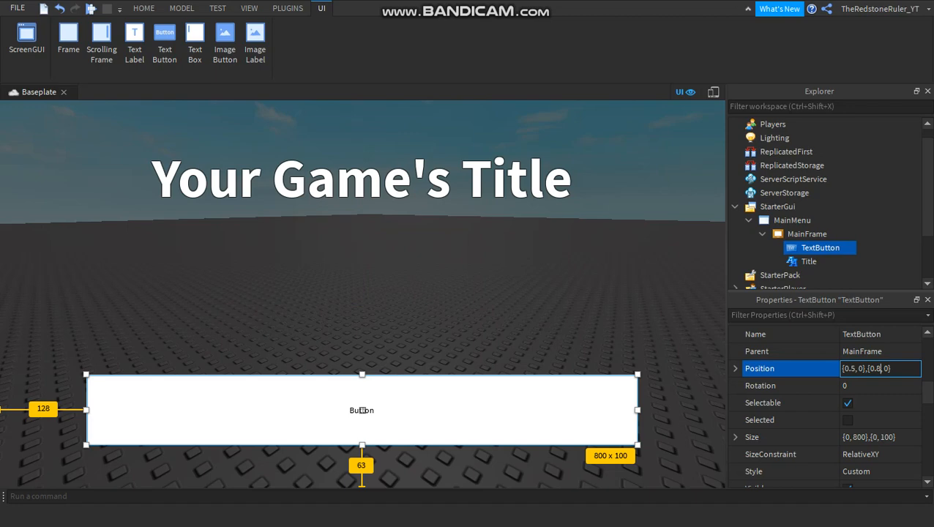
key("BackSpace")
type("5")
key("Return")
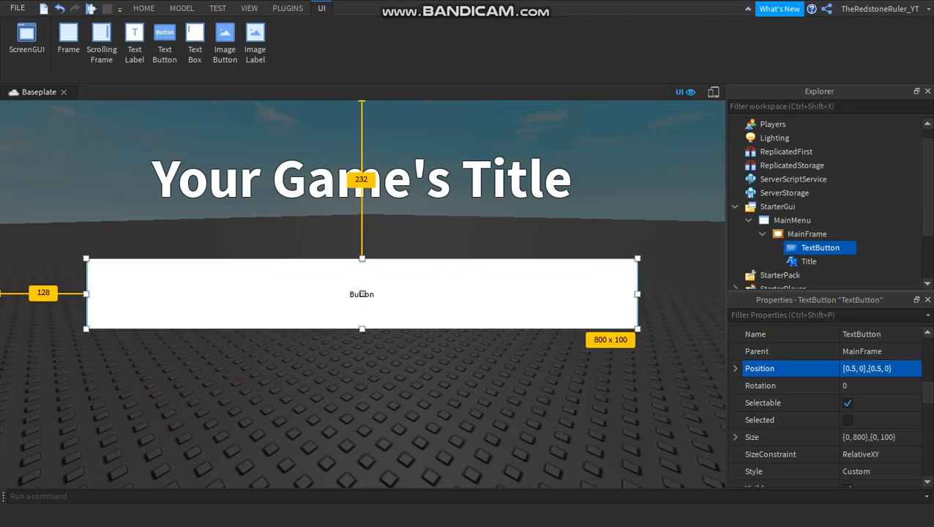
Narrow the TextButton to a width of 500 pixels in its Size property.
left_click(871, 437)
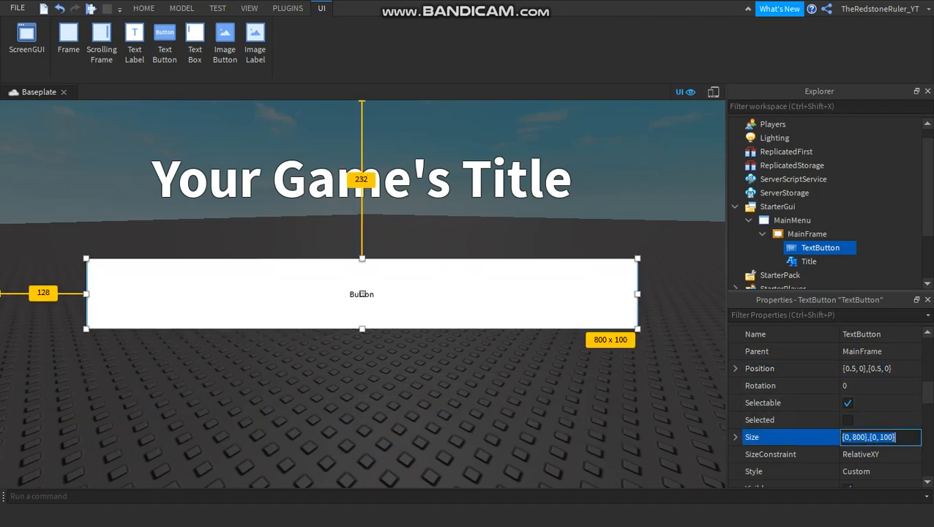
left_click(854, 437)
key("BackSpace")
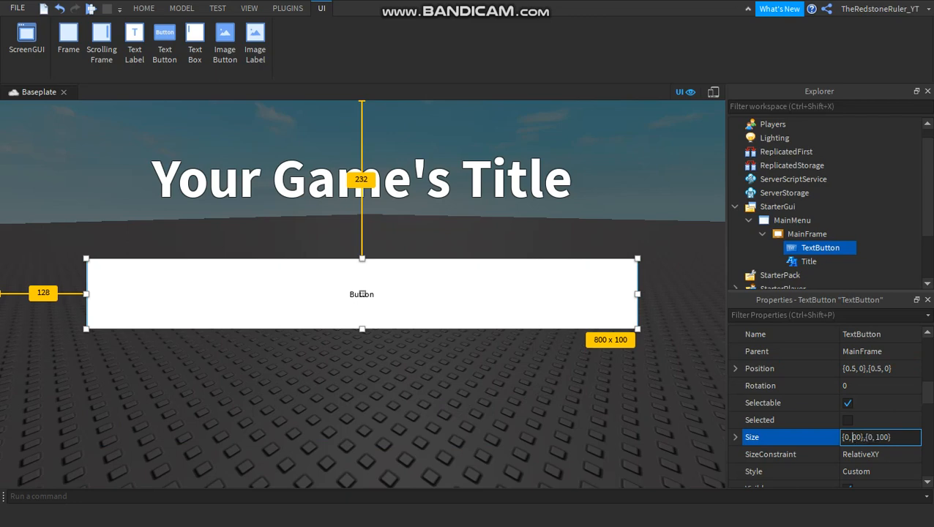
type("5")
key("Return")
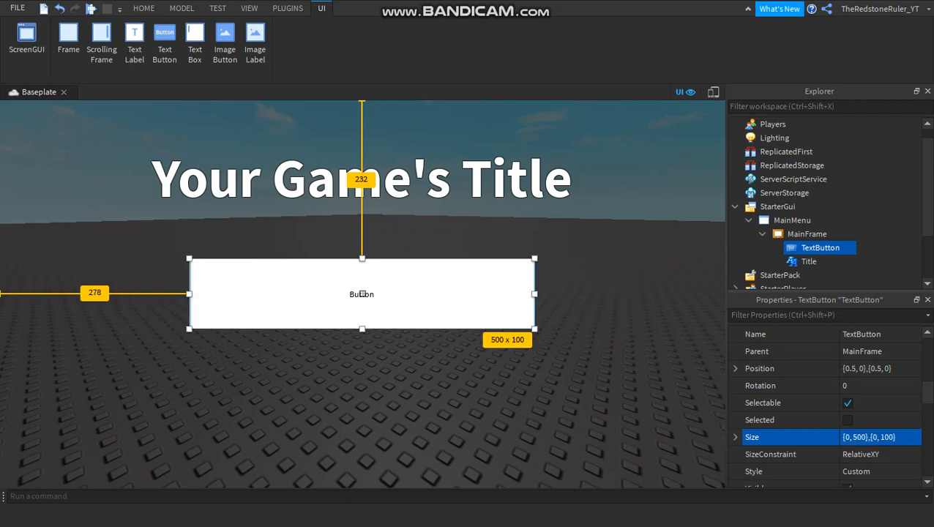
Set the TextButton's width to 600 pixels in its Size property.
left_click(859, 437)
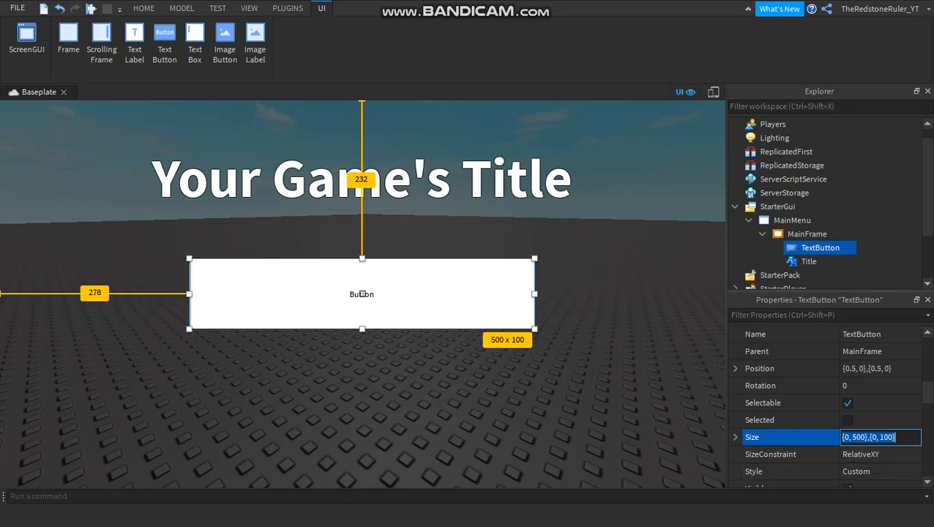
double_click(859, 437)
left_click(865, 437)
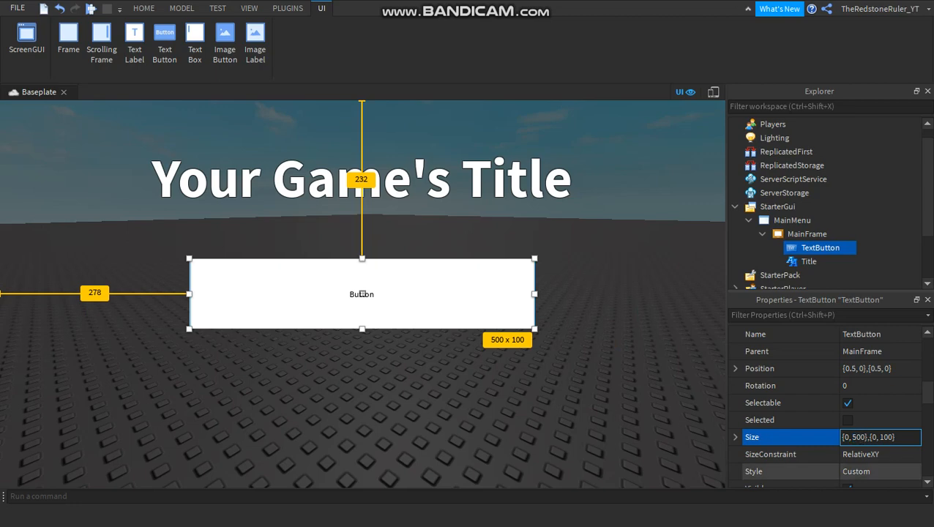
key("Left")
key("Left")
key("BackSpace")
type("6")
key("Return")
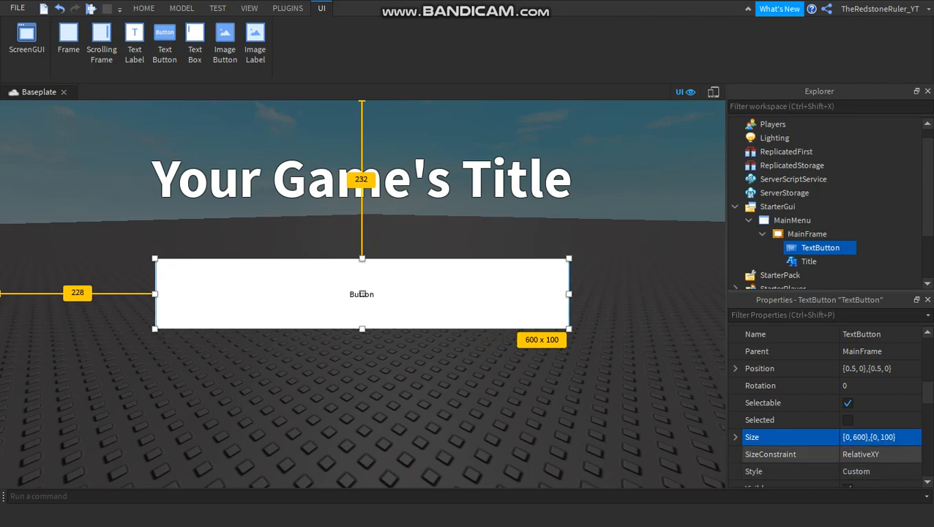
Reduce the TextButton's height to 90 pixels in its Size property.
left_click(880, 437)
left_click(880, 437)
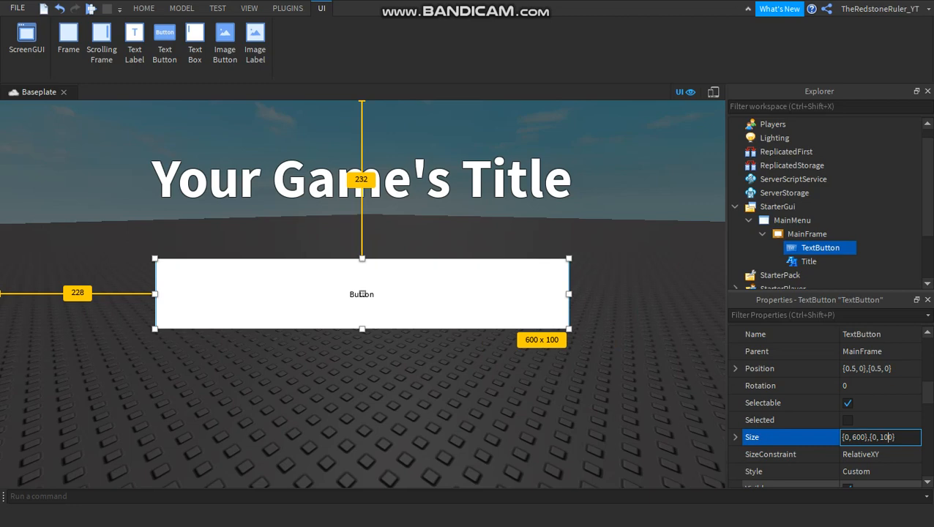
key("BackSpace")
key("BackSpace")
type("9")
key("Tab")
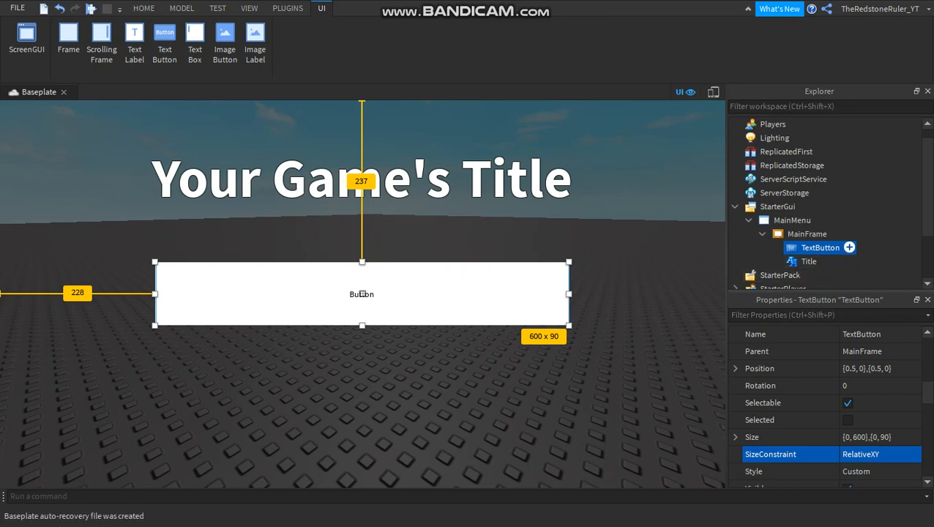
Rename the TextButton in MainFrame as Play.
left_click(822, 248)
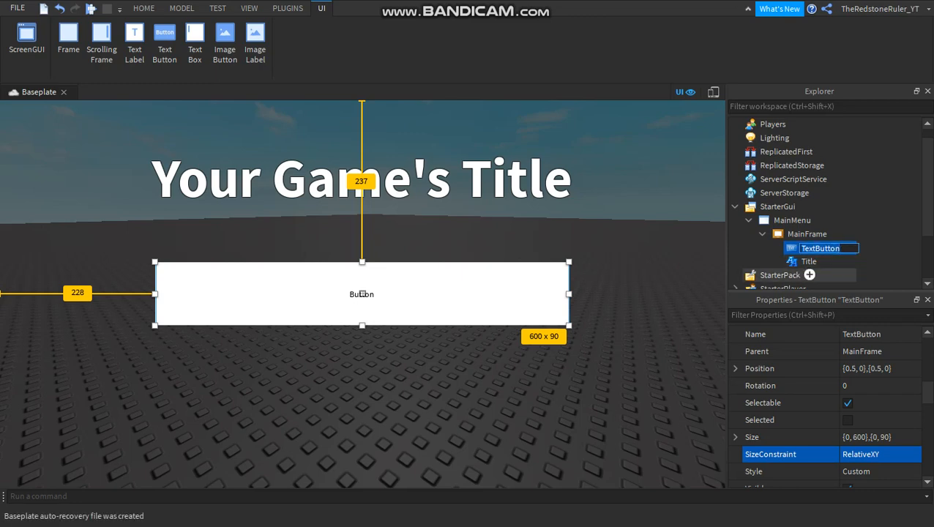
type("Play")
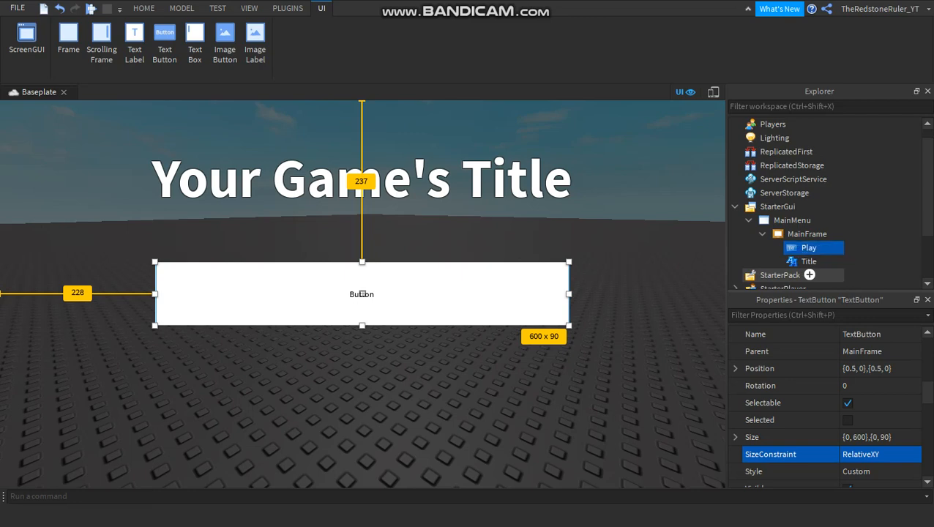
key("Return")
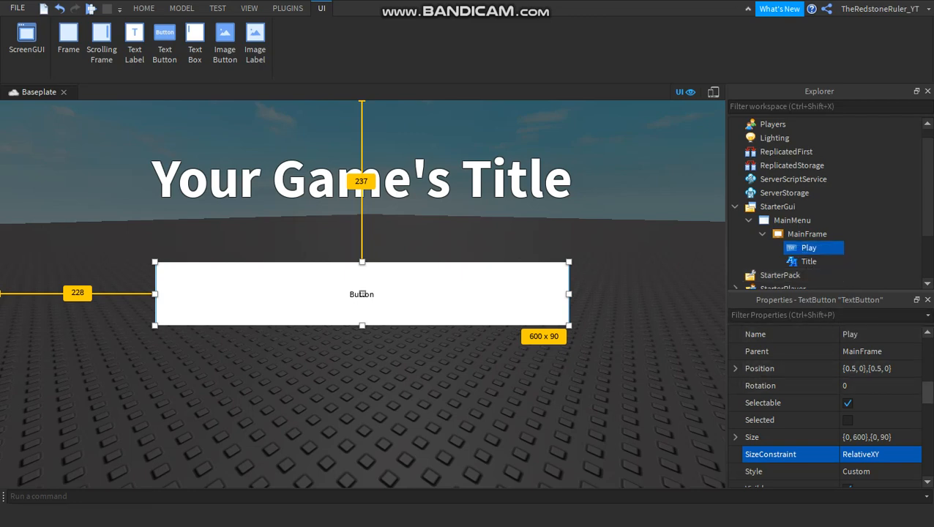
Change the Play button's Font to SourceSansBold.
scroll(831, 403, "down", 1)
scroll(831, 403, "down", 4)
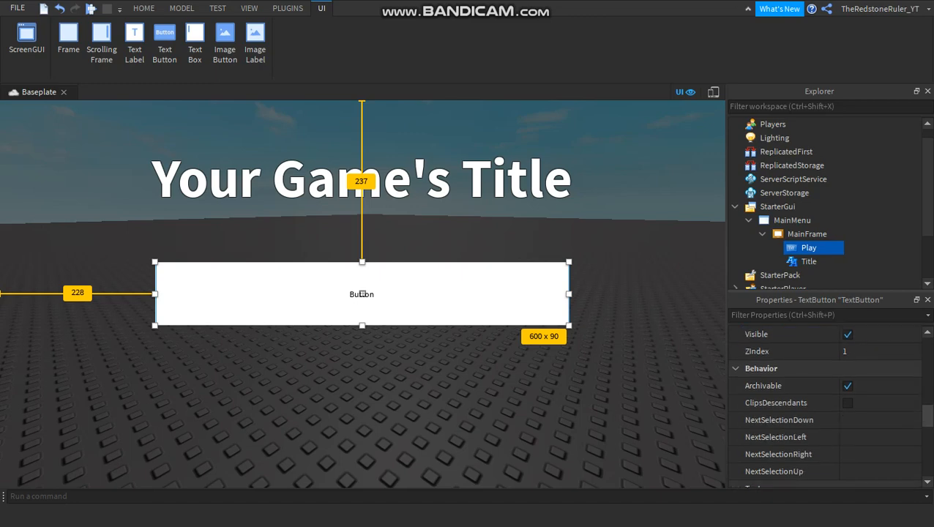
scroll(831, 403, "down", 3)
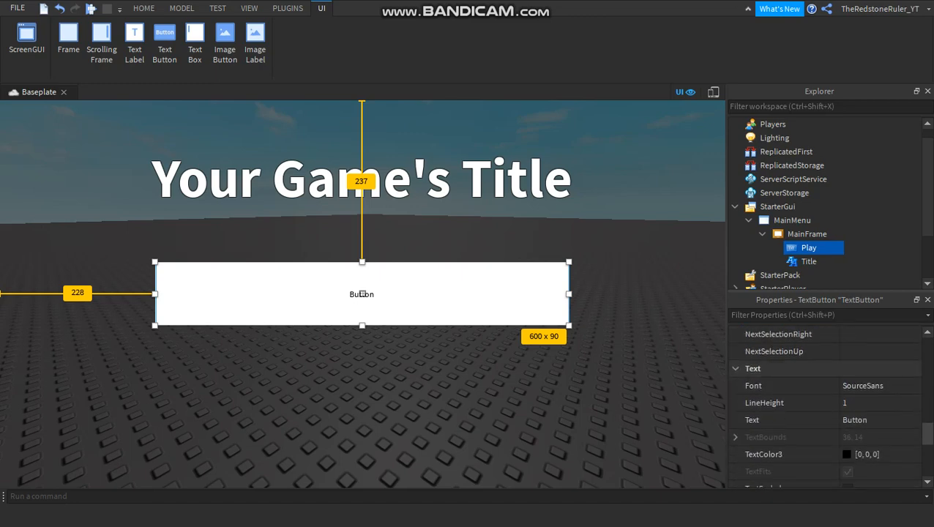
scroll(806, 352, "down", 3)
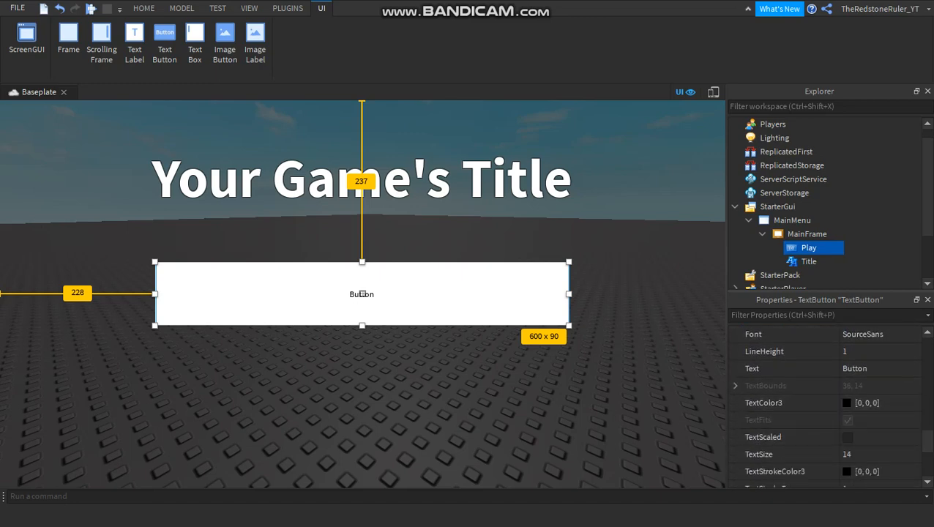
scroll(806, 351, "up", 1)
left_click(790, 352)
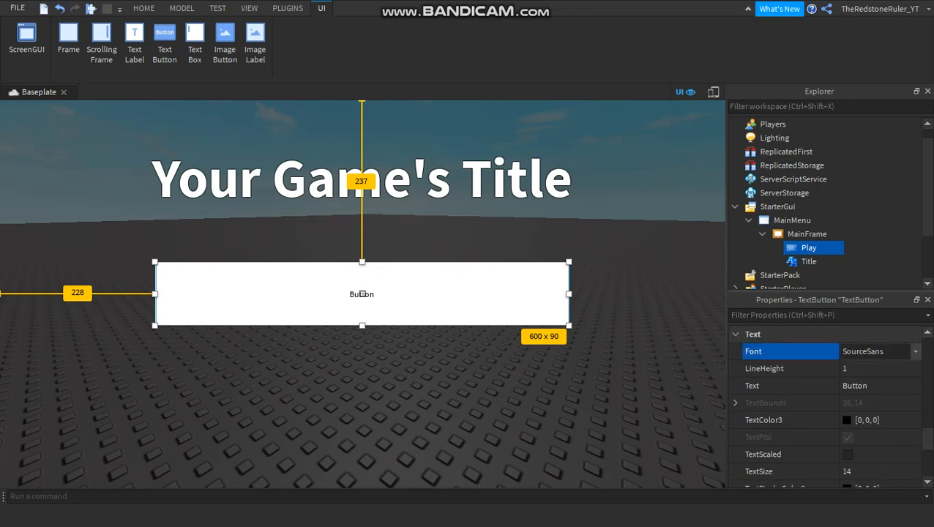
left_click(877, 351)
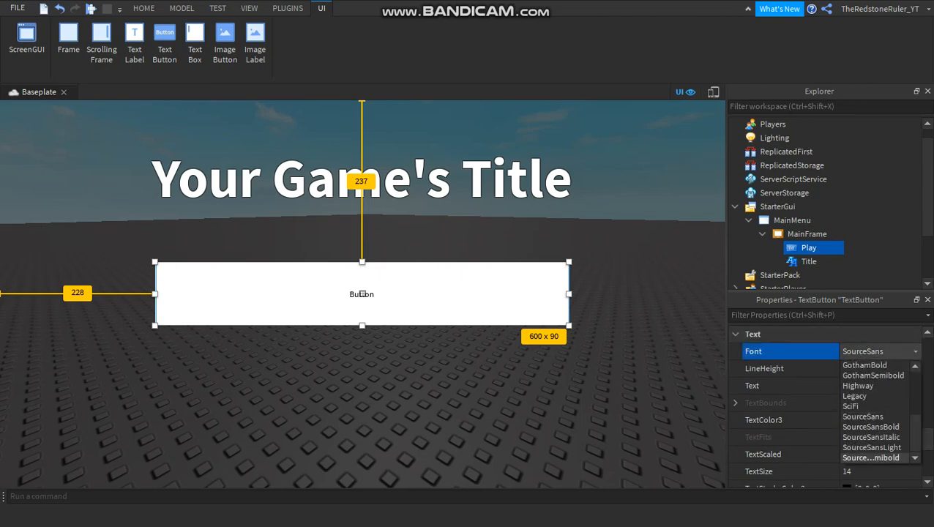
left_click(870, 427)
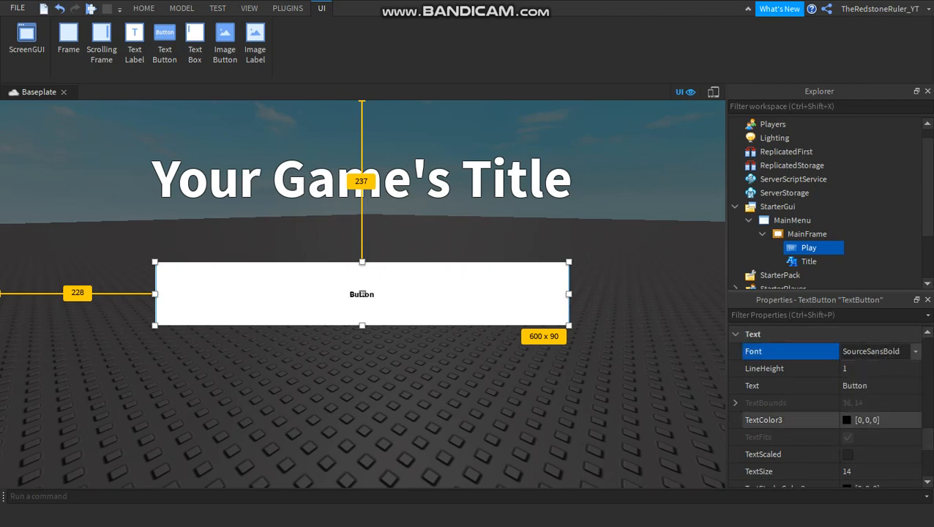
Set the Play button's Text property to Play.
left_click(853, 386)
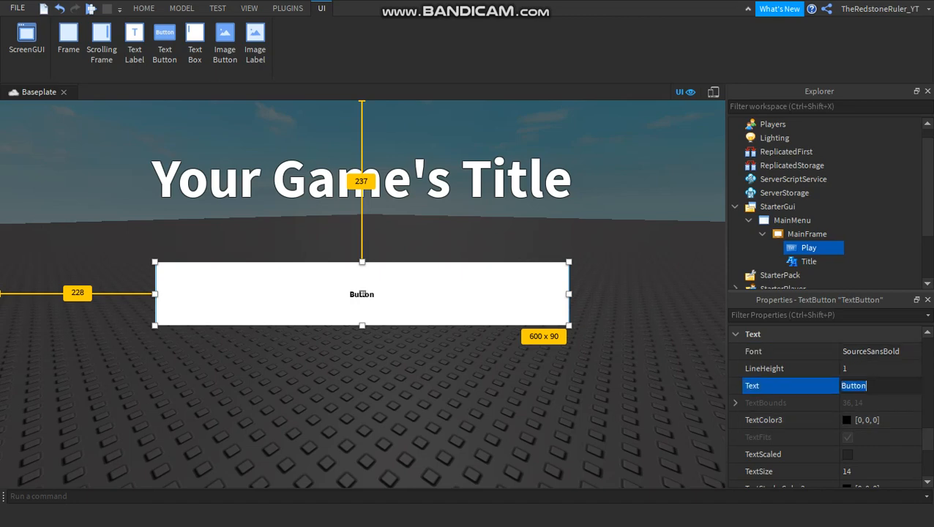
key("BackSpace")
type("Play")
key("Return")
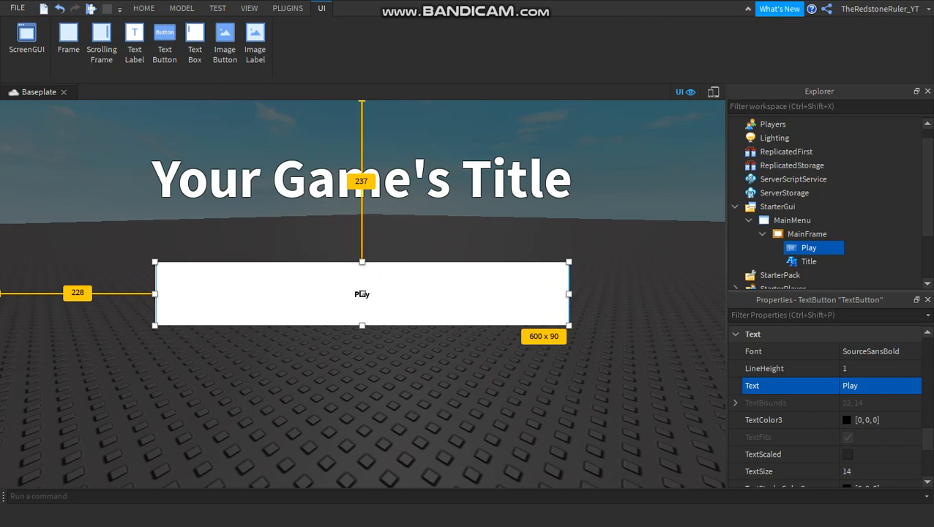
Change the Play button's TextColor3 to the basic green 0, 170, 0.
left_click(879, 421)
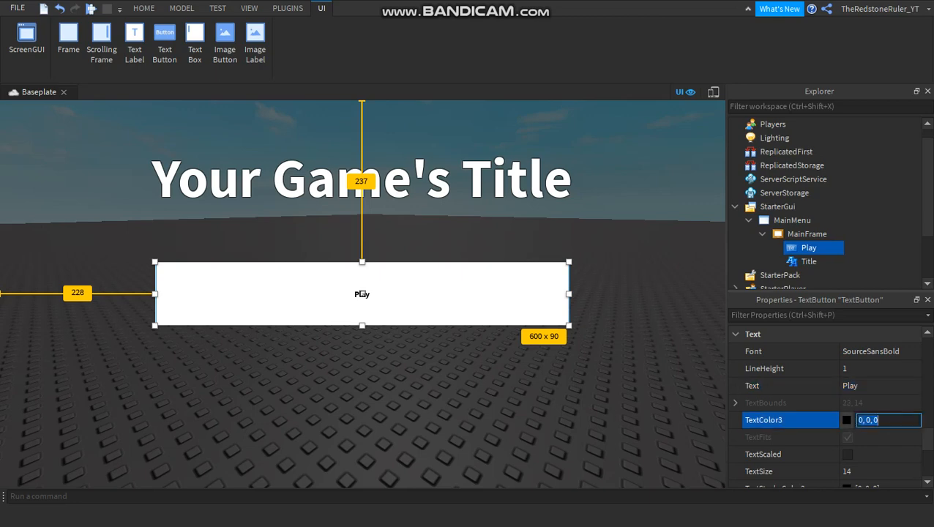
left_click(847, 419)
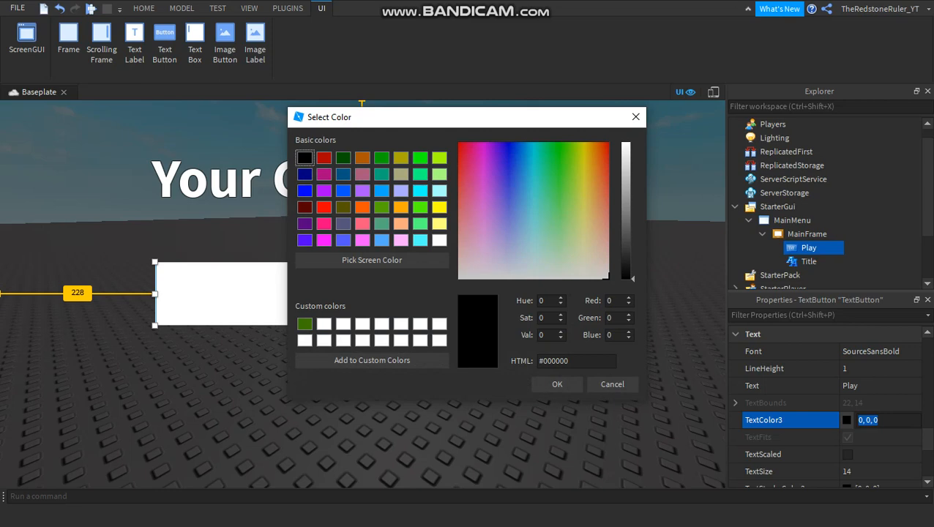
left_click(382, 158)
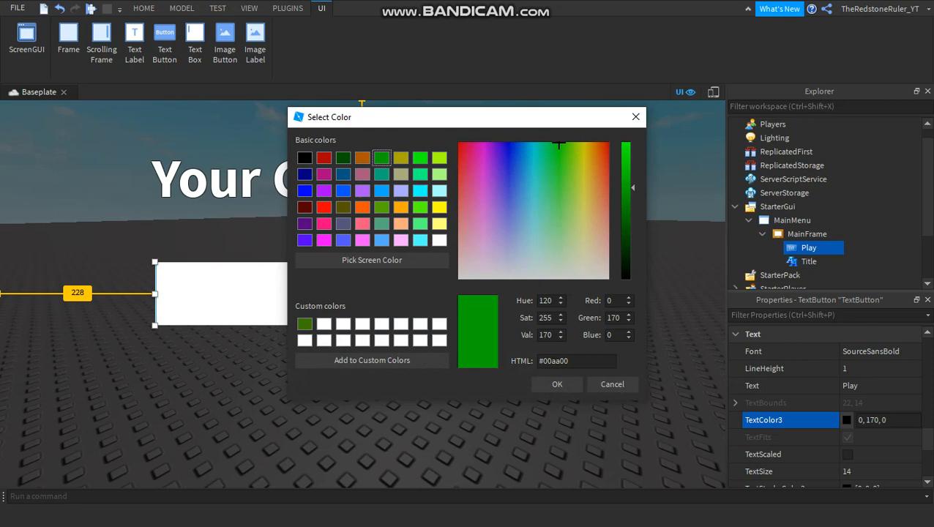
left_click(557, 385)
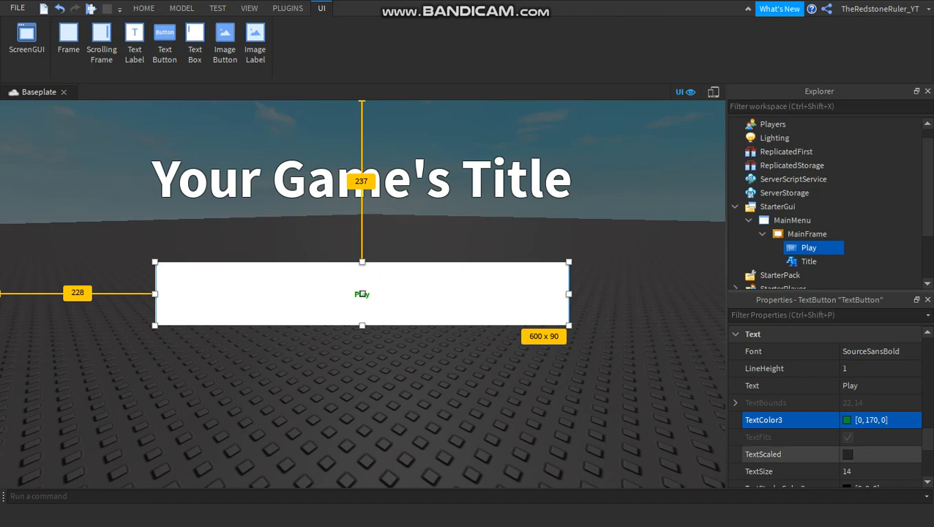
Enable TextScaled on the Play button and set its TextStrokeTransparency to 0.5.
left_click(847, 454)
scroll(847, 454, "down", 3)
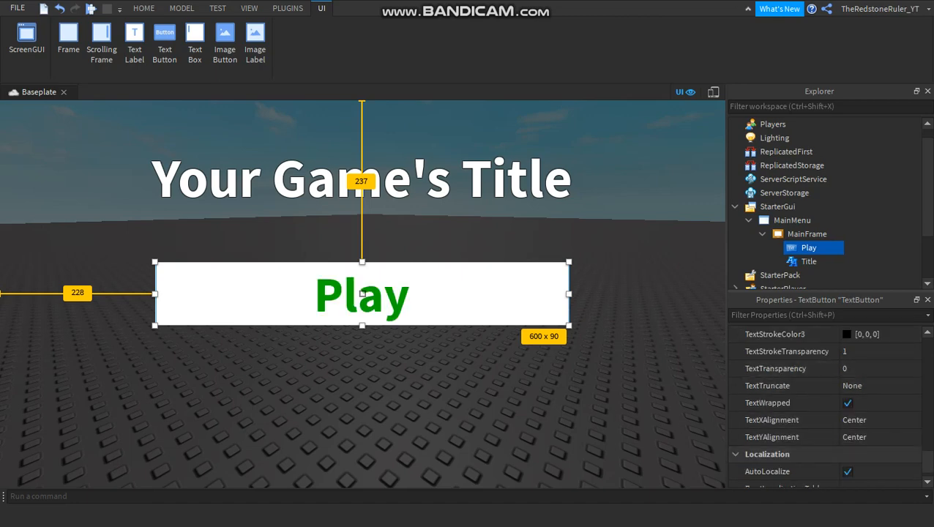
scroll(830, 401, "up", 2)
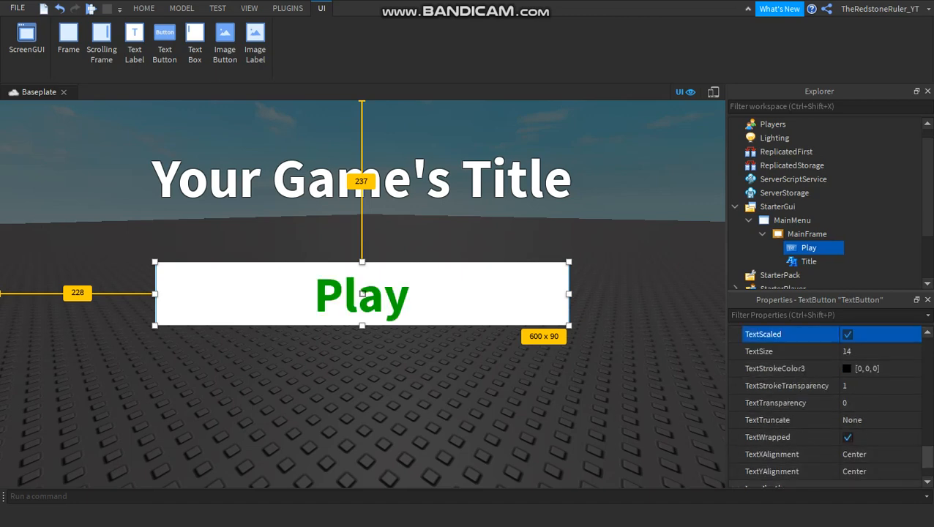
left_click(845, 386)
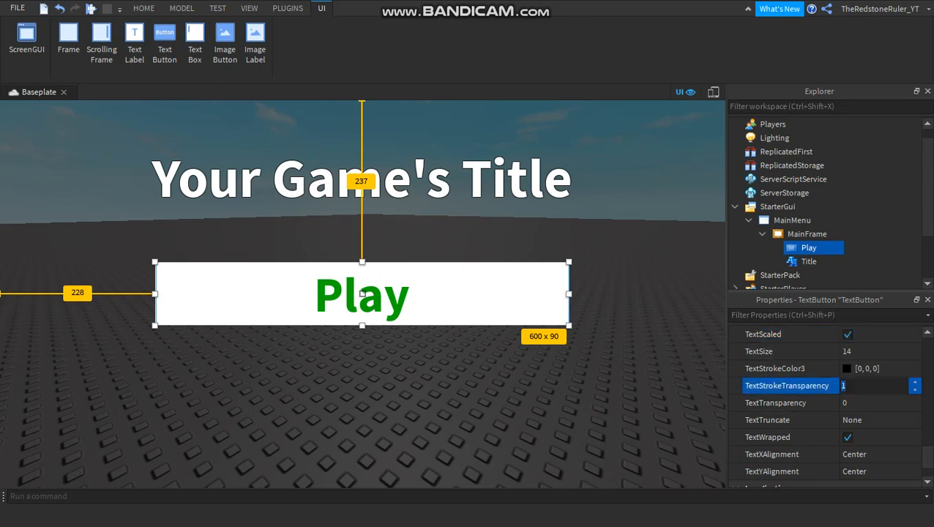
type("0.5")
key("Return")
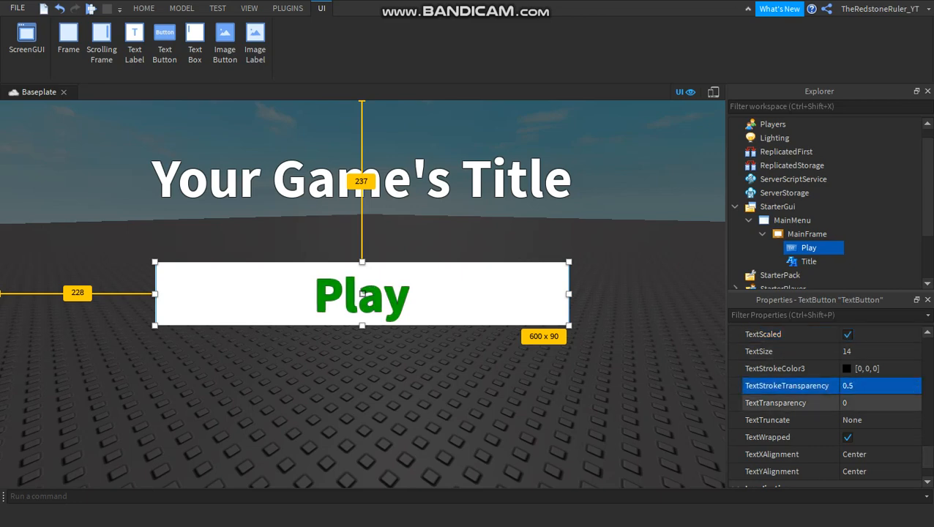
Try BackgroundTransparency values of 0.5, 0.9 and 0.7 on the Play button, ending at 0.8.
scroll(827, 403, "up", 15)
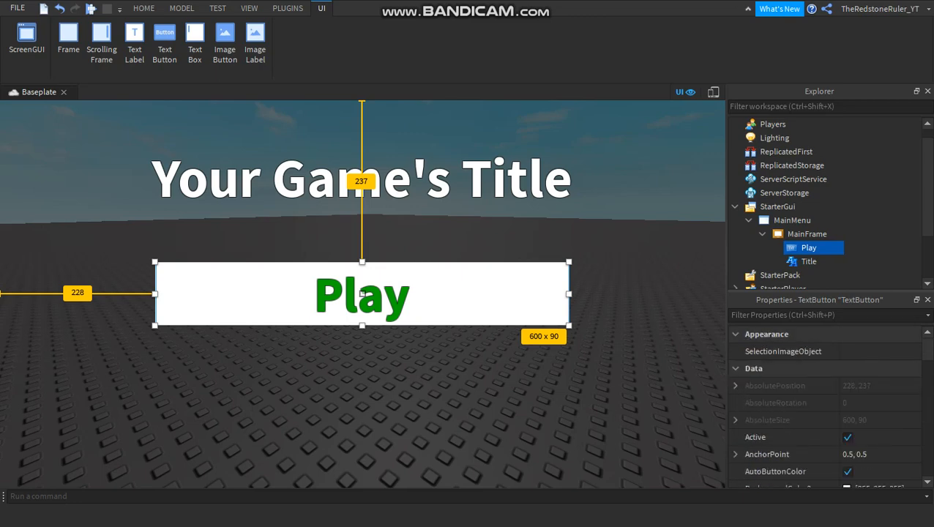
scroll(827, 410, "down", 3)
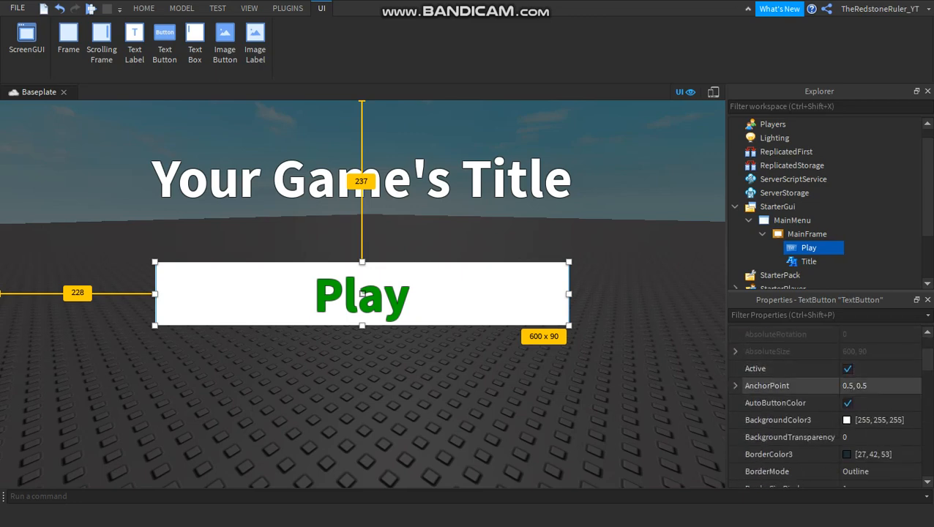
left_click(864, 437)
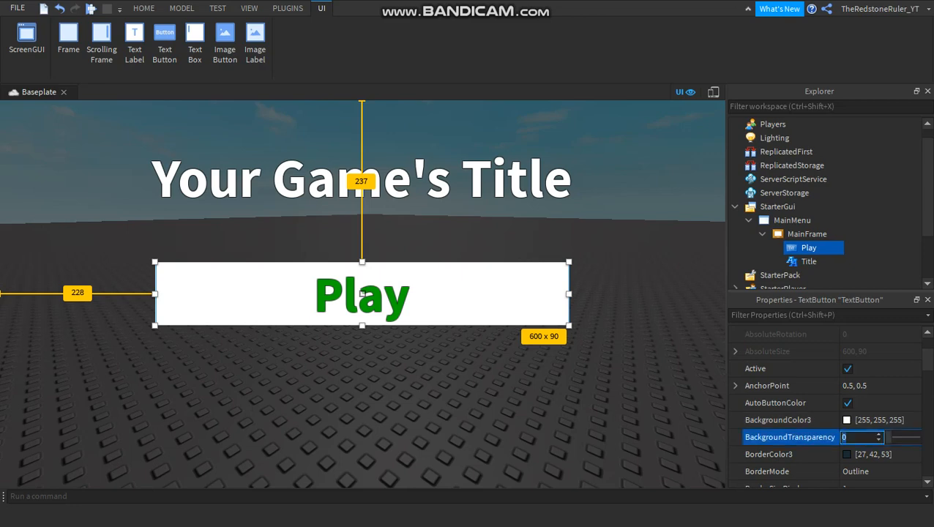
type("0.5")
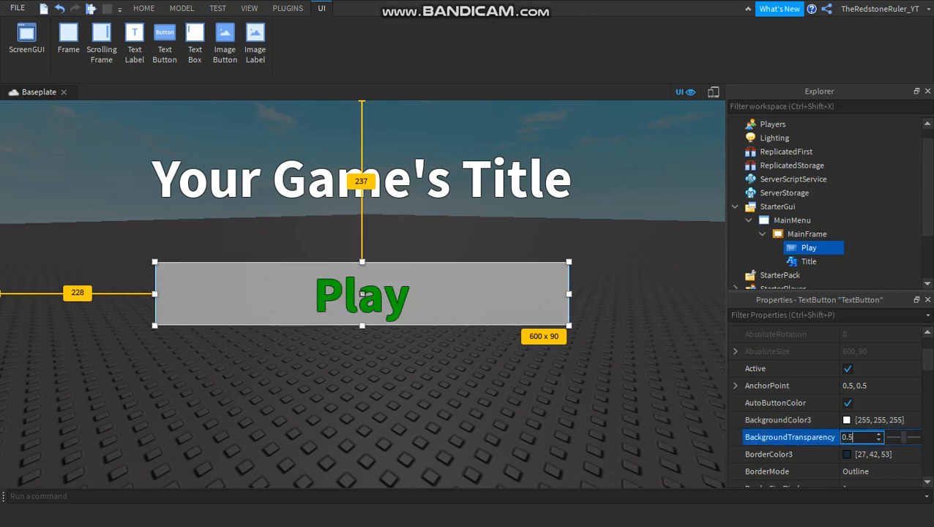
key("BackSpace")
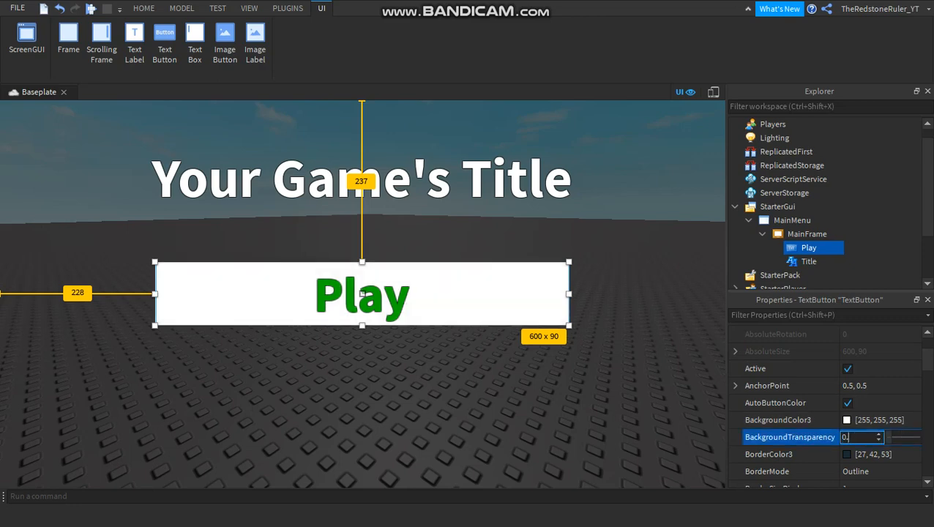
type("9")
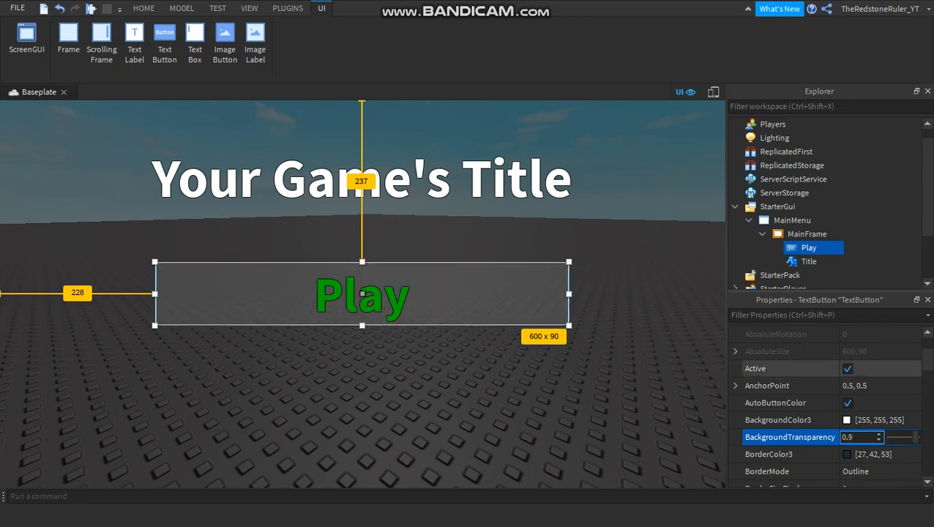
key("BackSpace")
type("7")
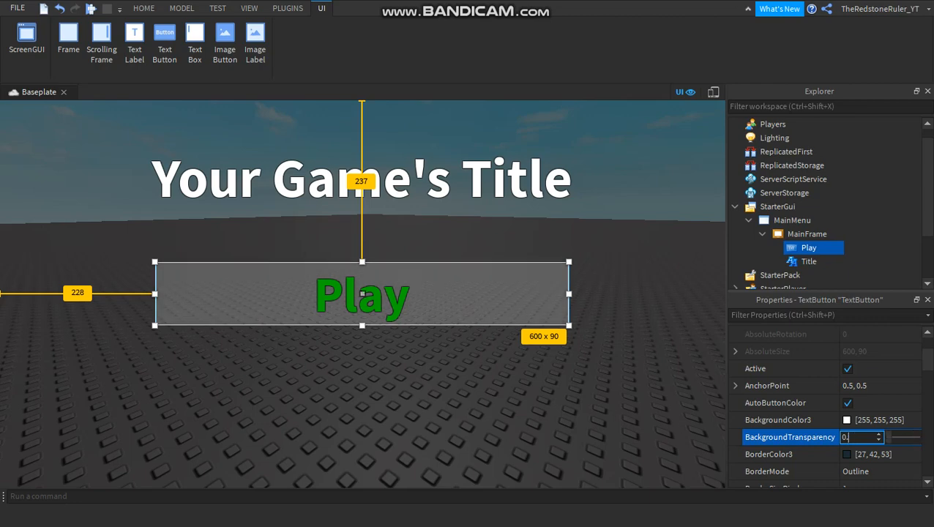
key("BackSpace")
type("8")
Set the Play button's BackgroundColor3 to black, 0, 0, 0.
left_click(880, 421)
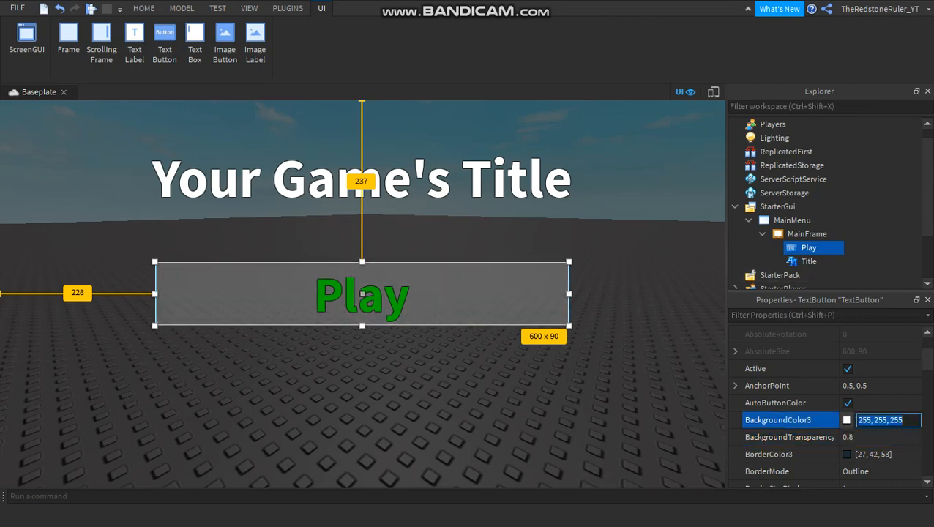
type("0,0,0")
key("Return")
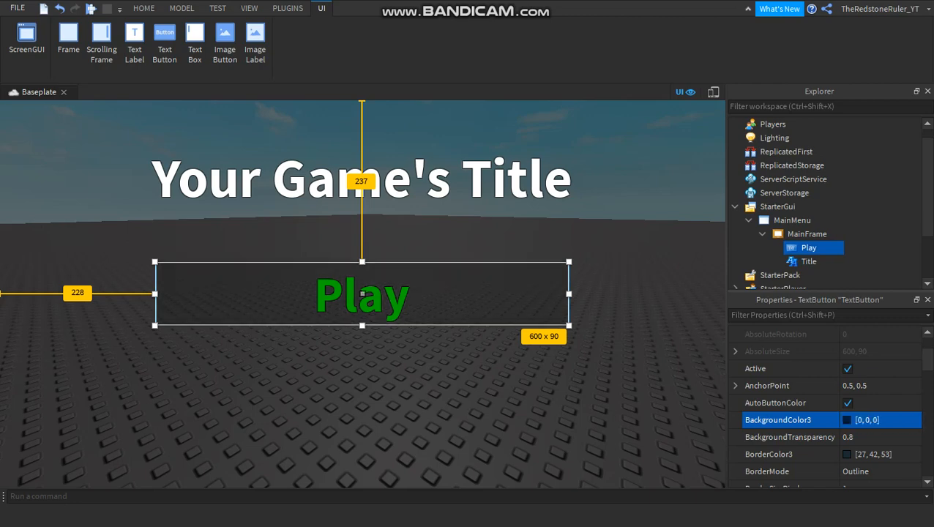
Set the Play button's BackgroundTransparency to 9.8.
left_click(861, 437)
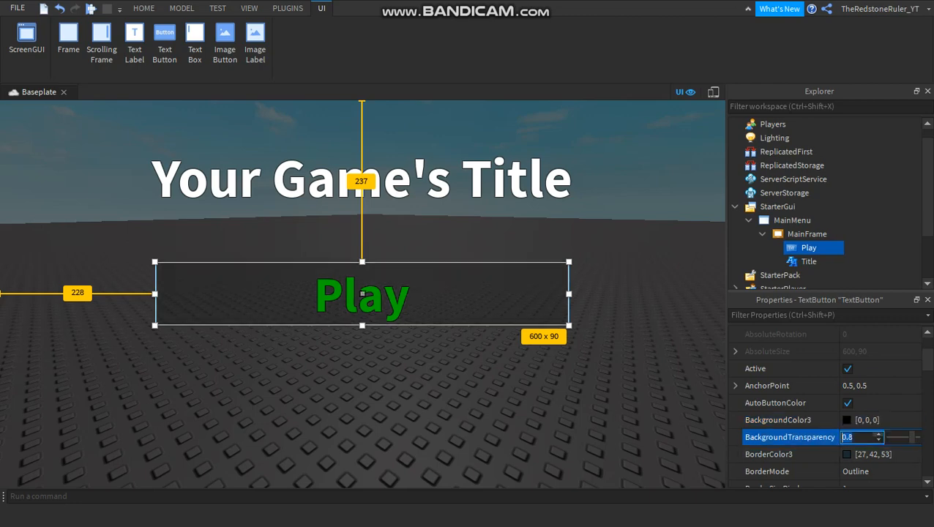
type("9")
key("Return")
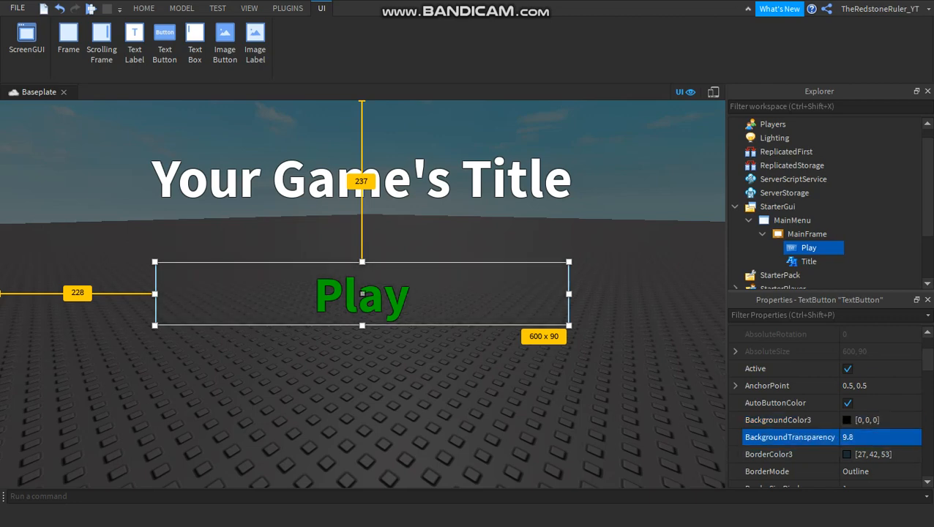
Duplicate the Play button inside MainFrame and rename the copy as ShopBtn.
left_click(812, 233)
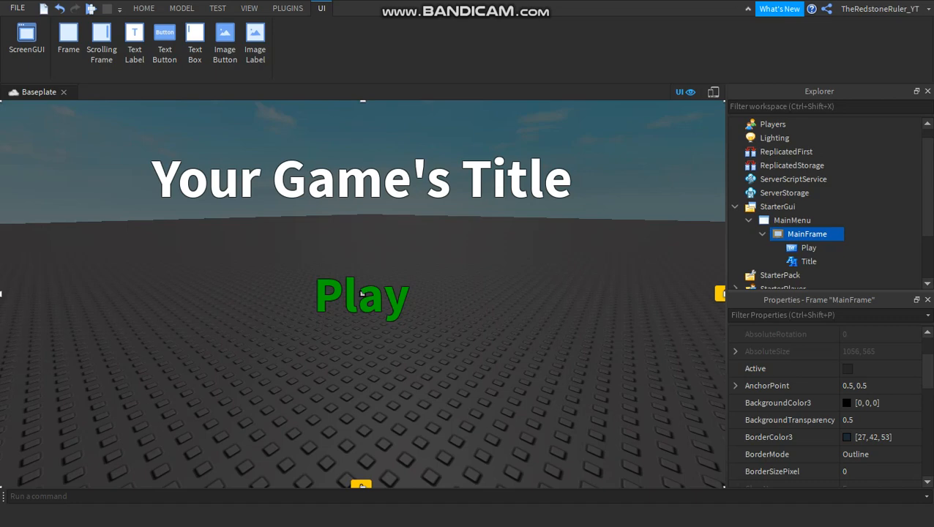
right_click(809, 248)
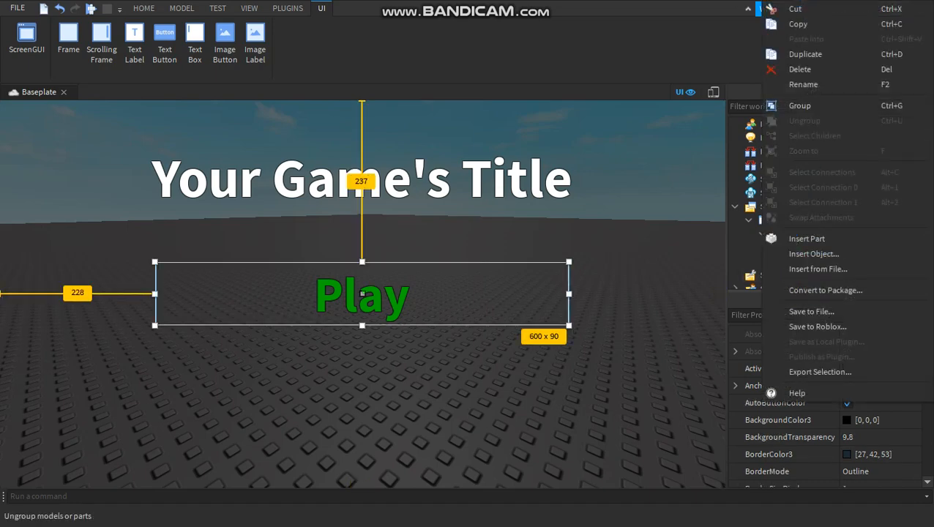
left_click(805, 54)
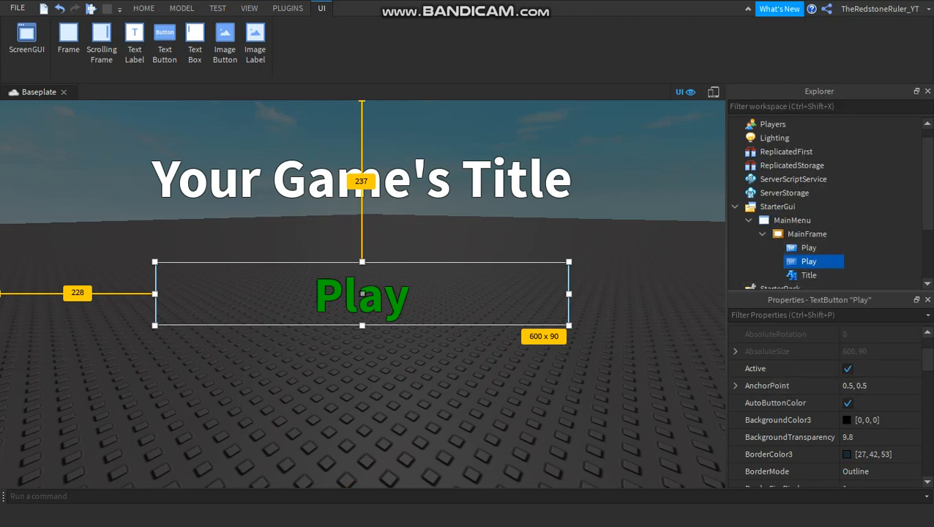
double_click(809, 261)
type("ShopBtn")
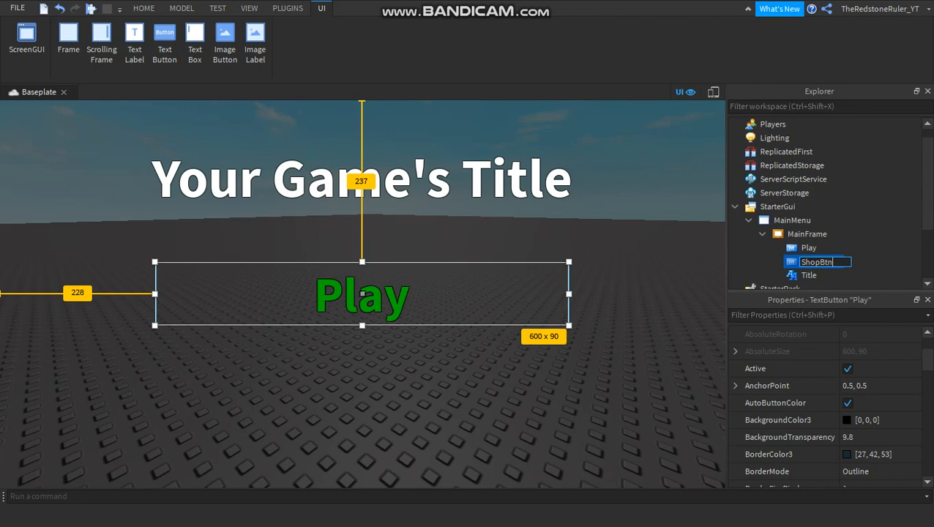
key("Return")
Rename the original Play button in MainFrame as PlayBtn.
left_click(809, 247)
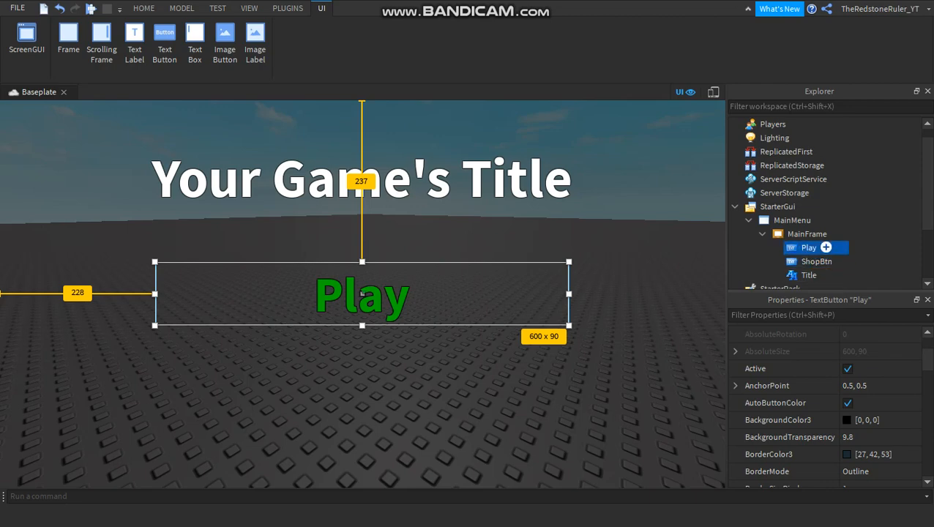
left_click(809, 248)
left_click(818, 248)
type("Btn")
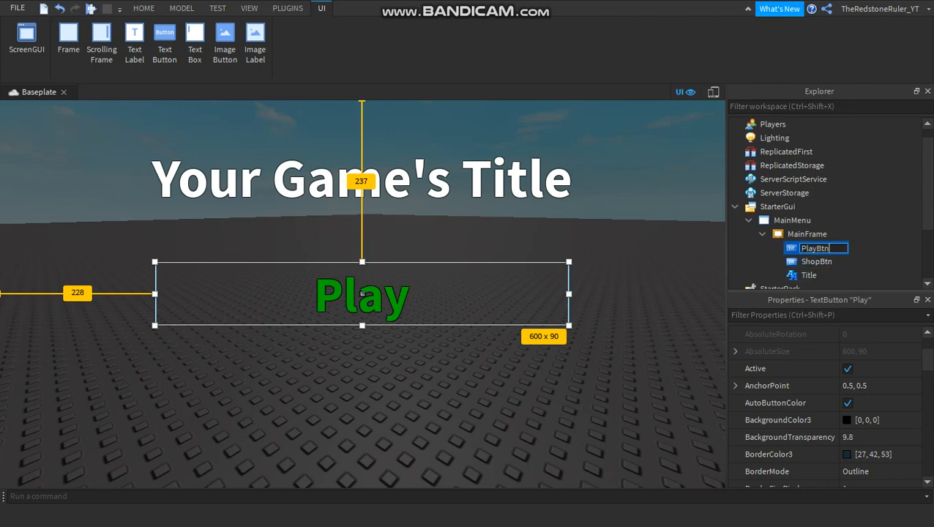
key("Return")
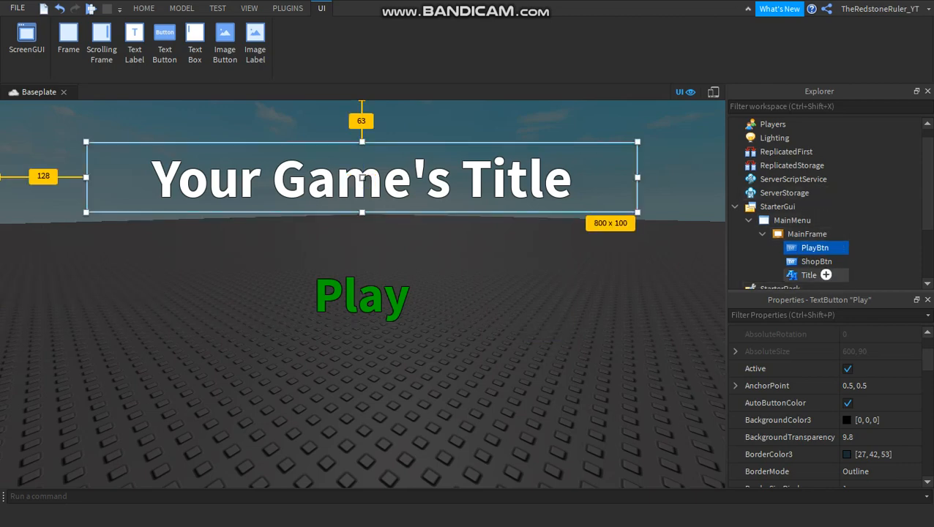
Change the TextColor3 of ShopBtn to red, 255, 0, 0.
left_click(813, 260)
scroll(769, 369, "down", 3)
scroll(769, 377, "down", 3)
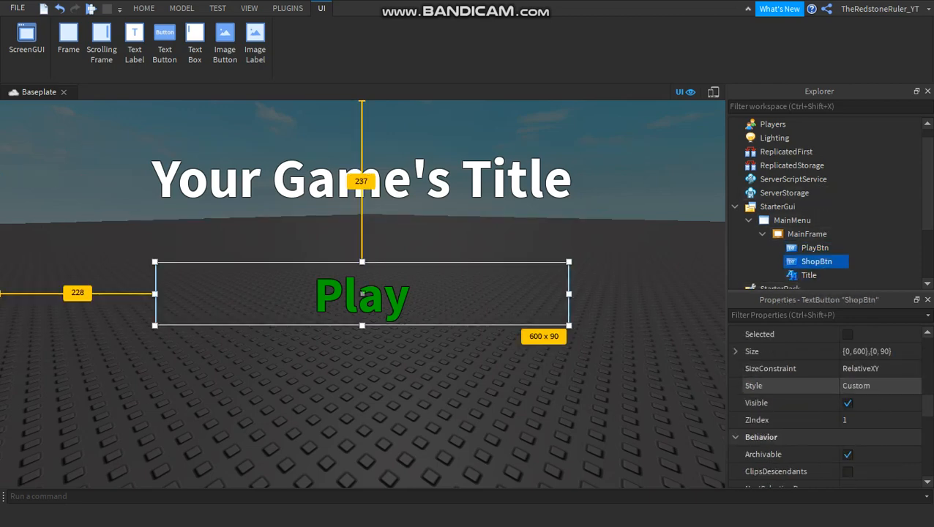
scroll(769, 385, "down", 8)
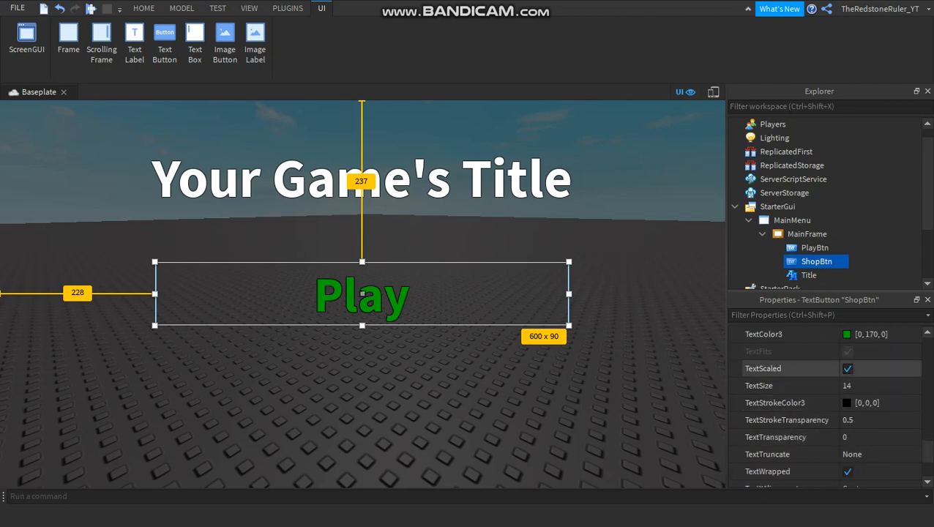
left_click(871, 335)
type("255")
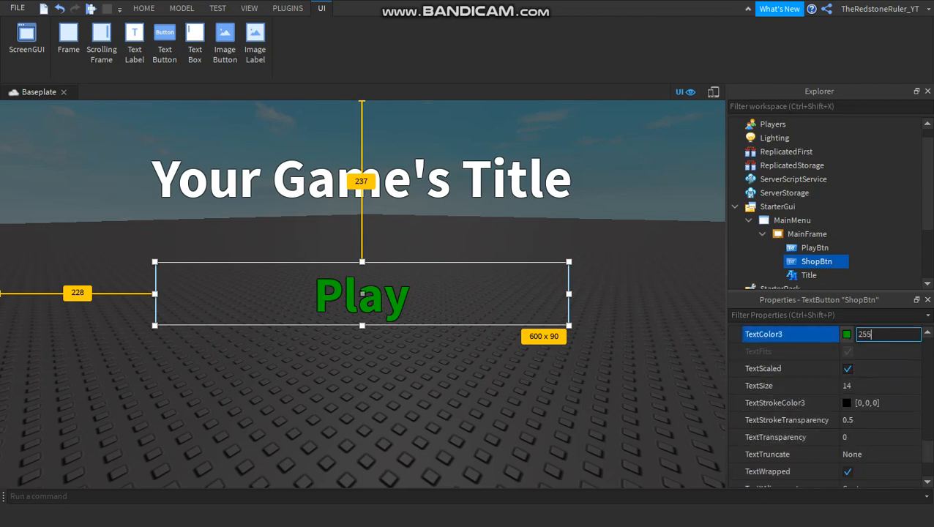
type(", 0, 0")
key("Return")
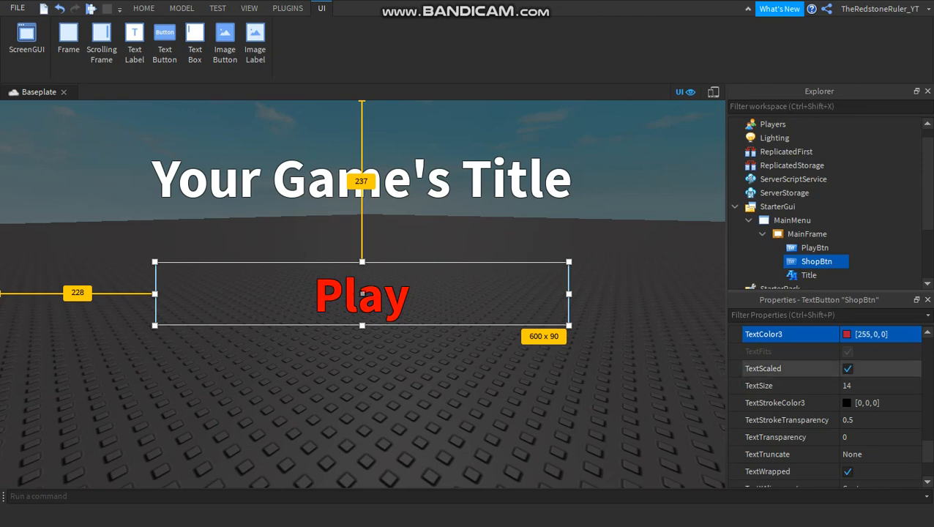
Change the Text property of ShopBtn to Shop.
scroll(828, 388, "up", 3)
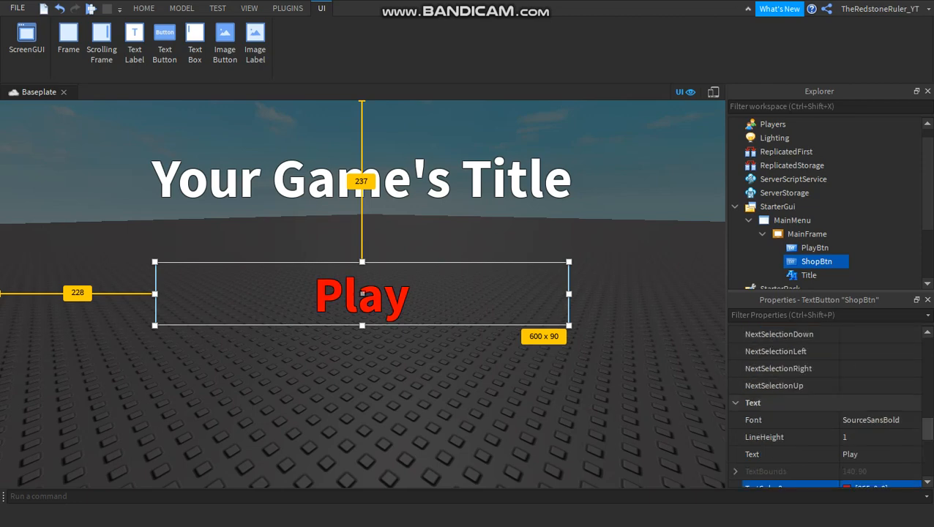
scroll(827, 407, "down", 3)
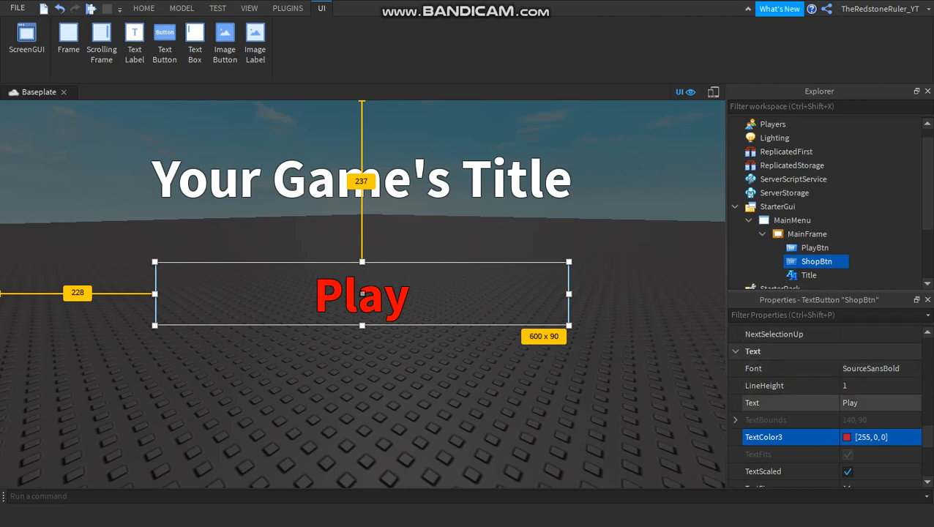
left_click(870, 404)
type("Shop[")
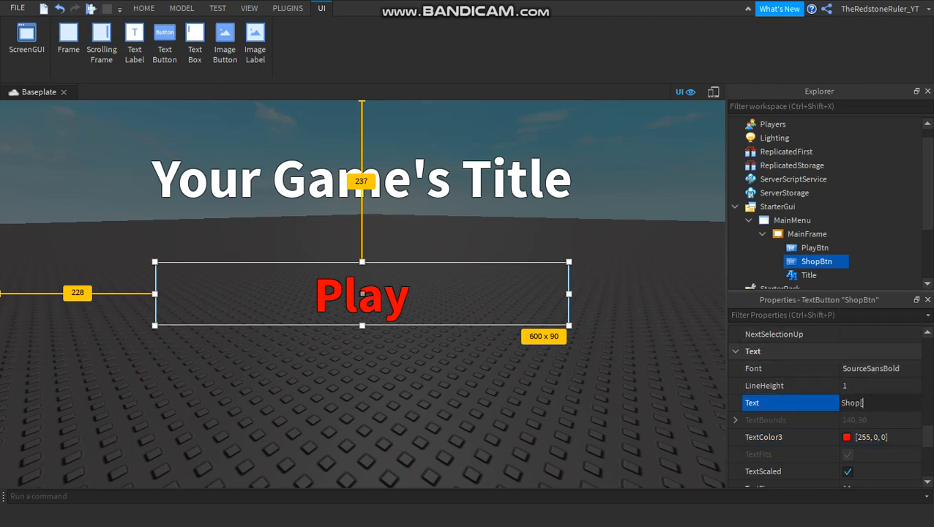
key("BackSpace")
key("Return")
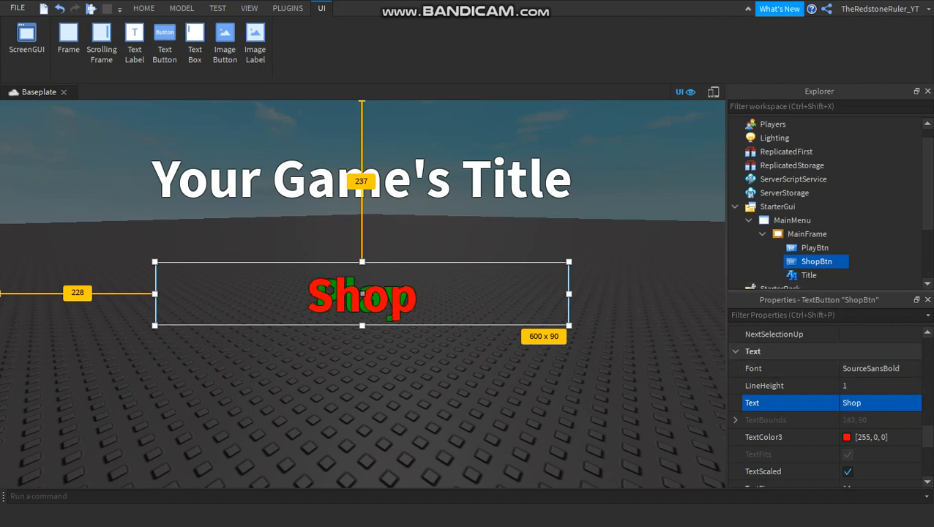
Move ShopBtn straight down so it sits directly below the Play button.
scroll(828, 408, "up", 3)
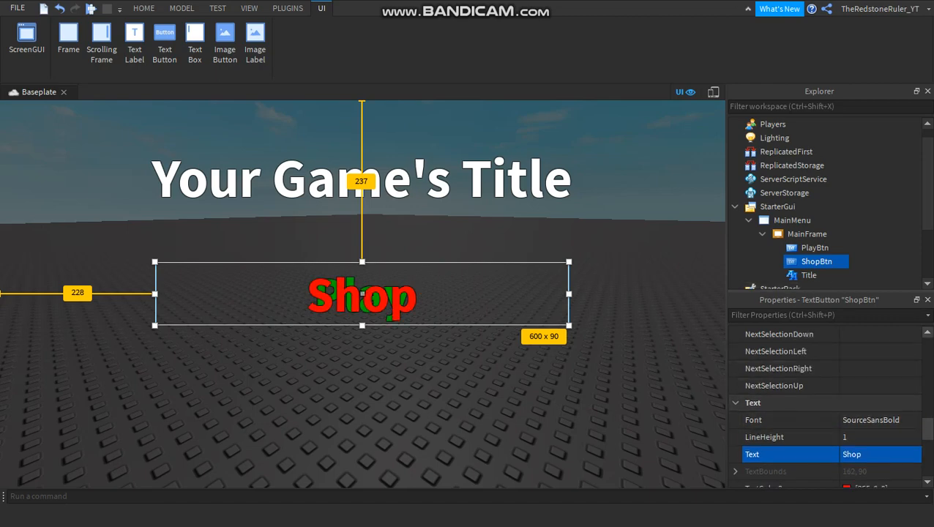
scroll(828, 408, "up", 5)
left_click_drag(362, 300, 362, 362)
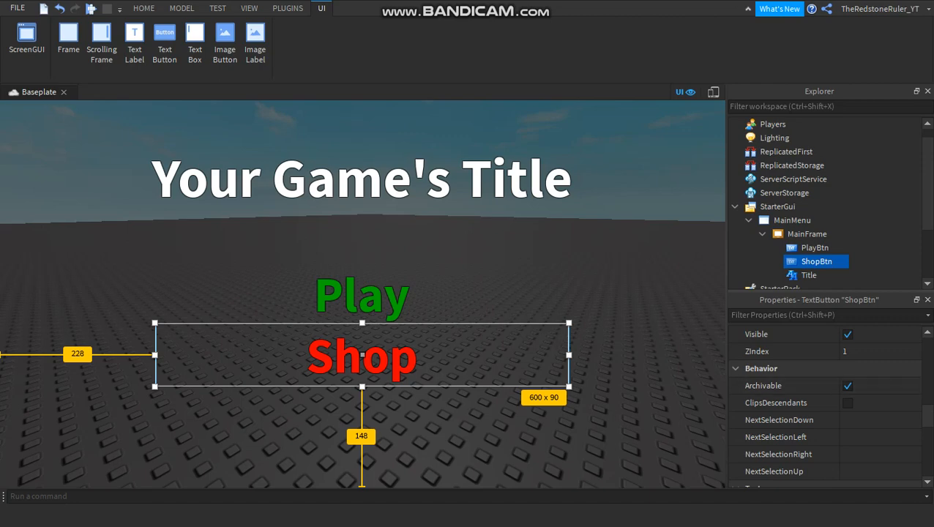
Set the Position of ShopBtn to {0.5, 0},{0.6, 0}.
scroll(827, 368, "up", 4)
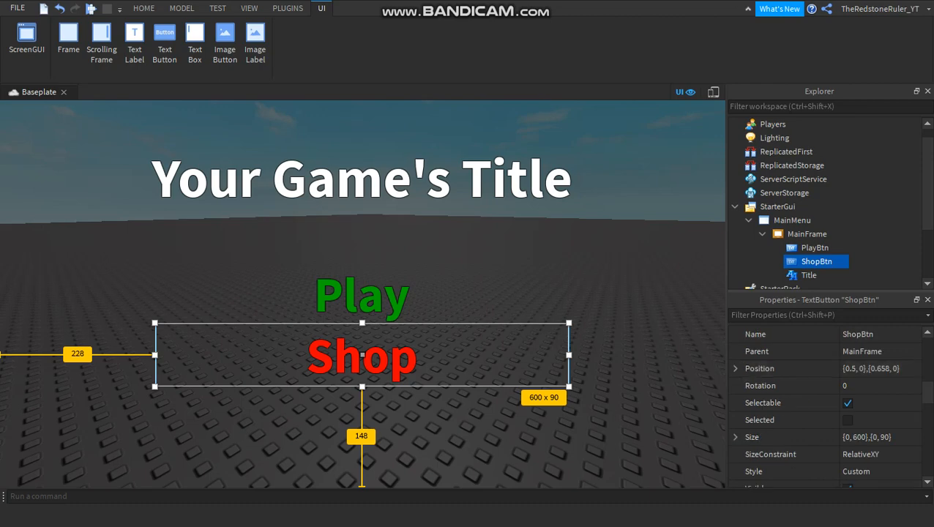
left_click(869, 368)
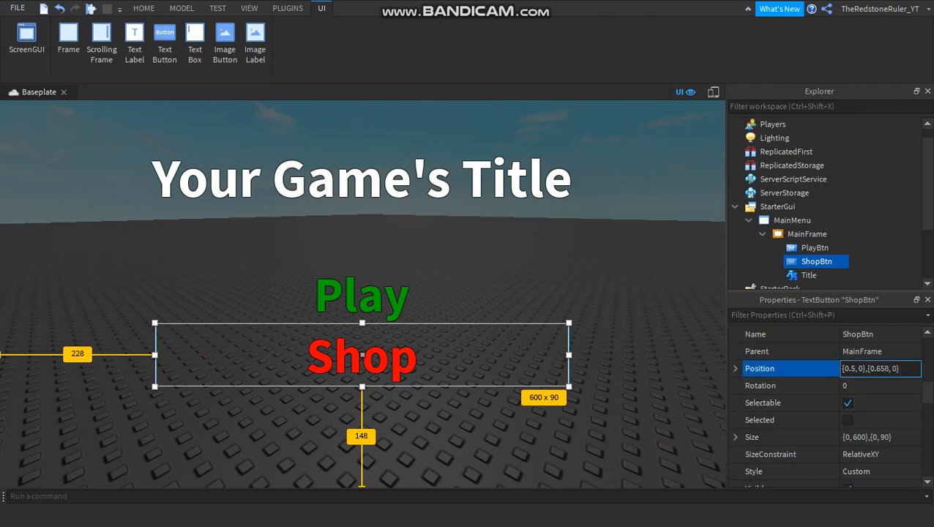
key("BackSpace")
key("BackSpace")
key("Return")
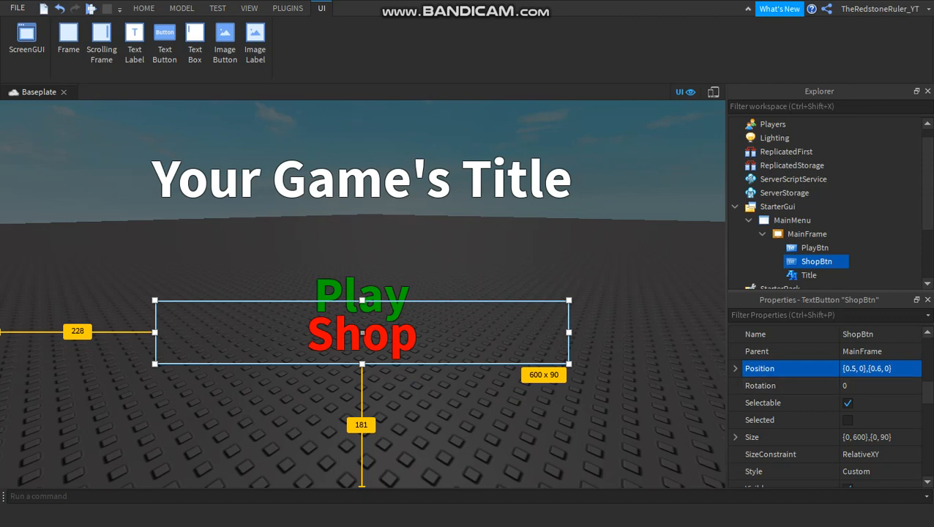
Move ShopBtn down clear of the Play text, to a Position of about {0.5, 0},{0.658, 0}.
left_click(881, 369)
left_click_drag(877, 369, 881, 369)
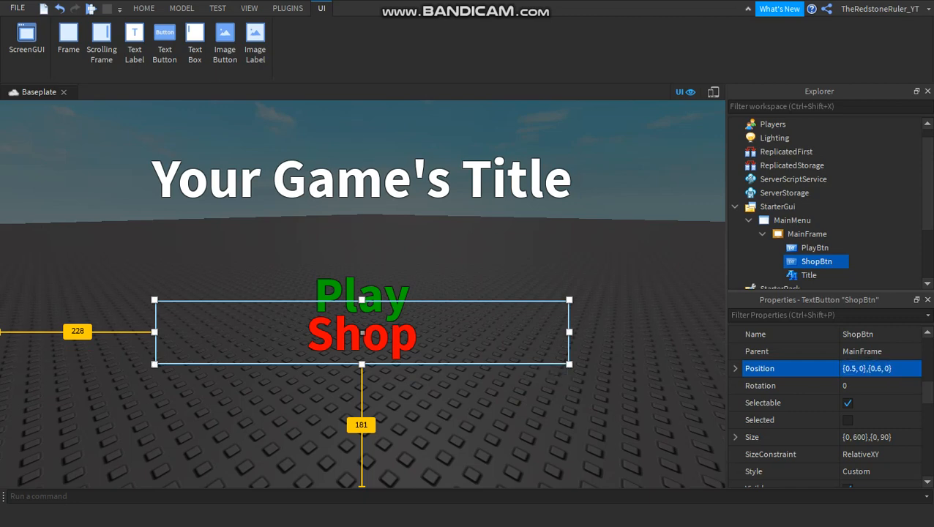
left_click_drag(567, 323, 567, 346)
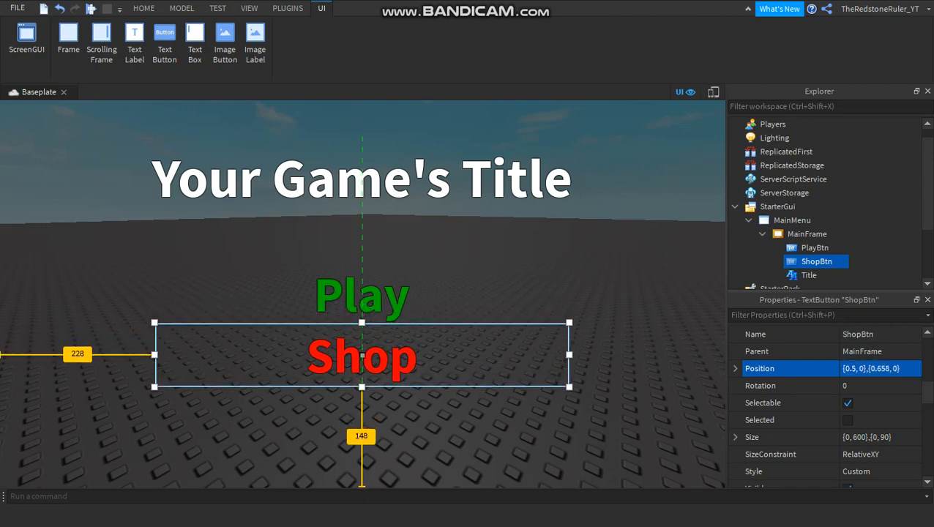
Set the Position of ShopBtn to {0.5, 0},{0.7, 0}.
left_click(887, 369)
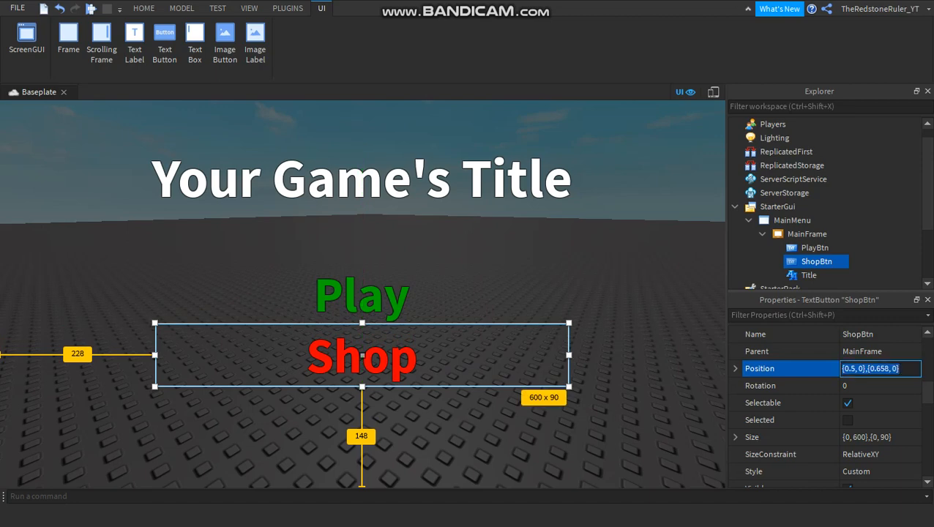
left_click(888, 369)
key("BackSpace")
key("BackSpace")
key("BackSpace")
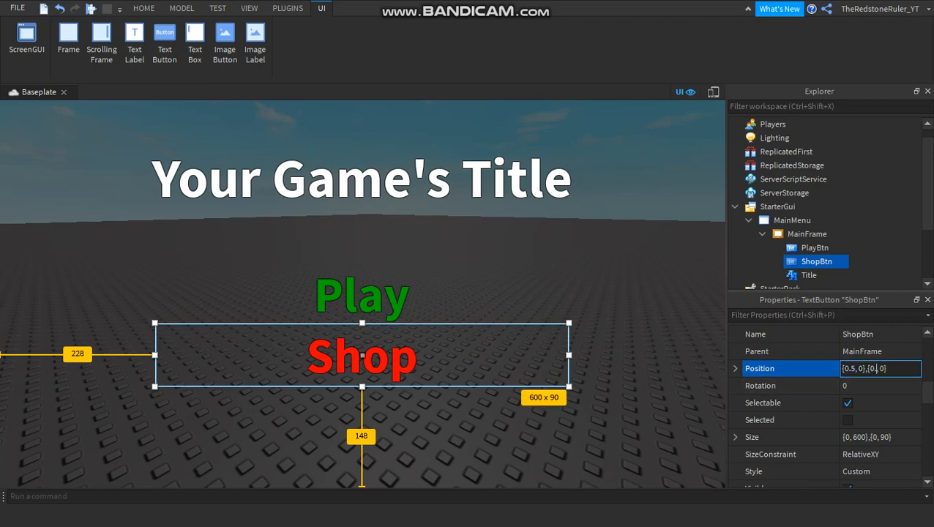
type("8")
key("BackSpace")
type("7")
key("Return")
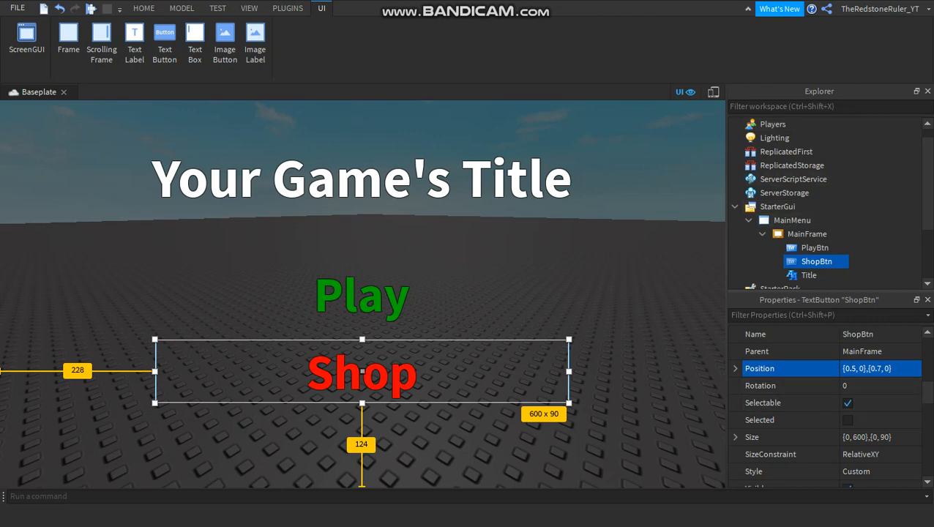
Hide the whole menu by turning off the Visible property of MainFrame.
left_click(762, 234)
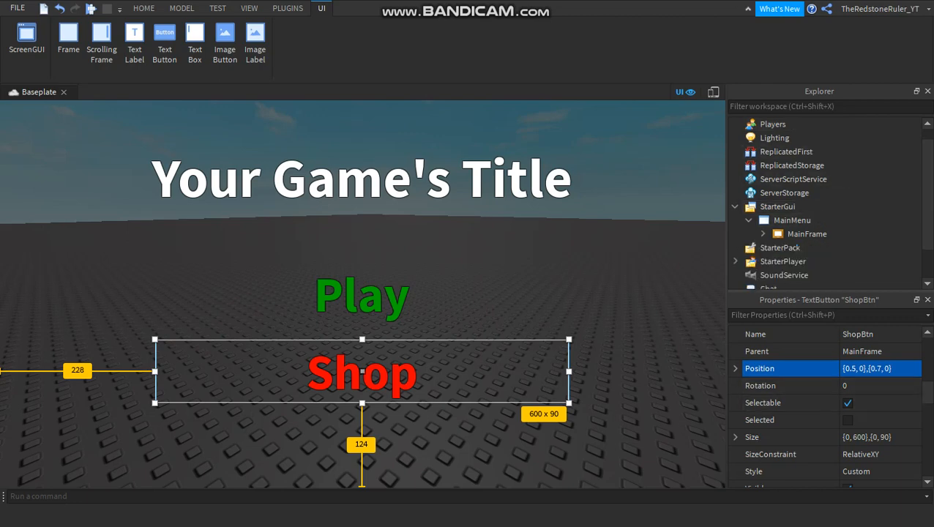
left_click(566, 285)
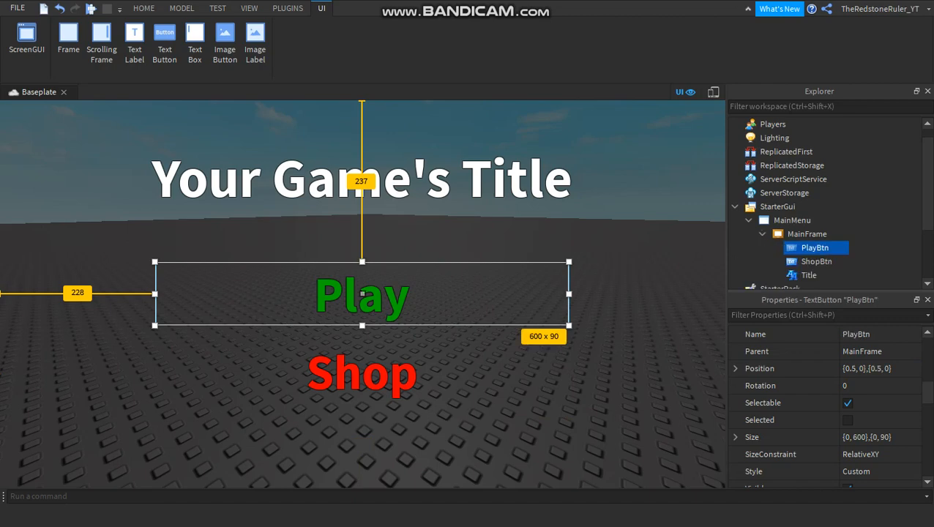
left_click(622, 242)
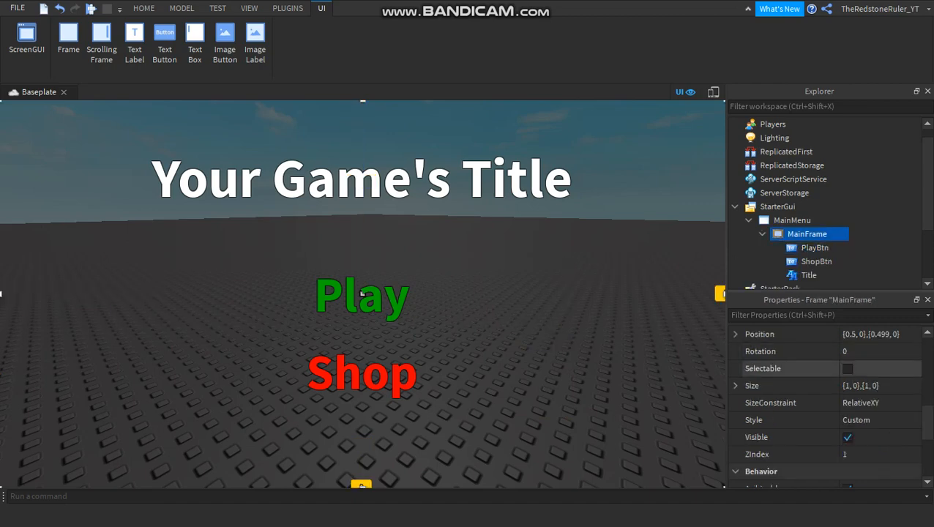
scroll(805, 366, "down", 4)
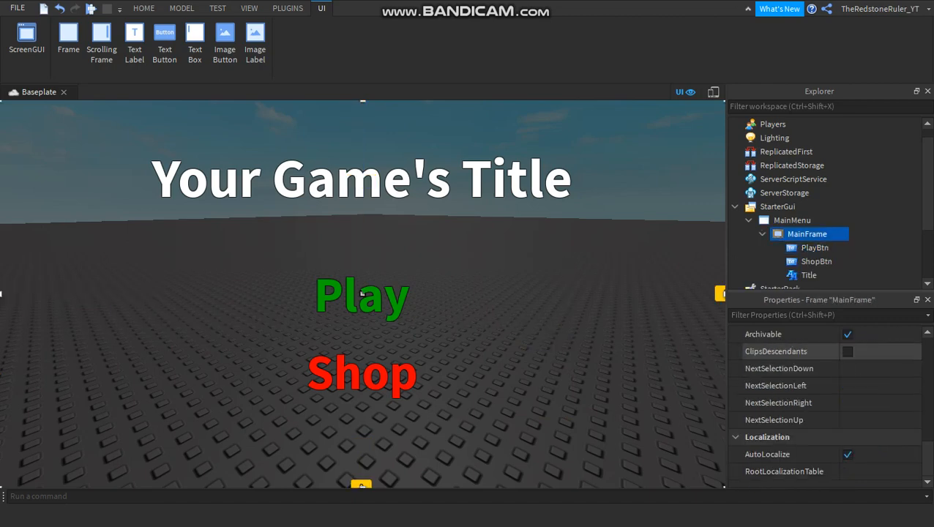
scroll(805, 366, "up", 4)
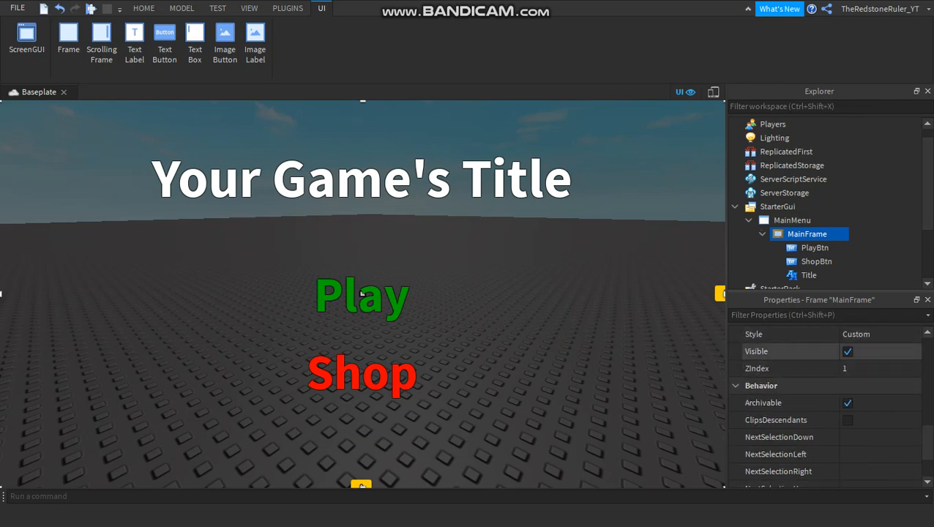
left_click(848, 351)
left_click(481, 242)
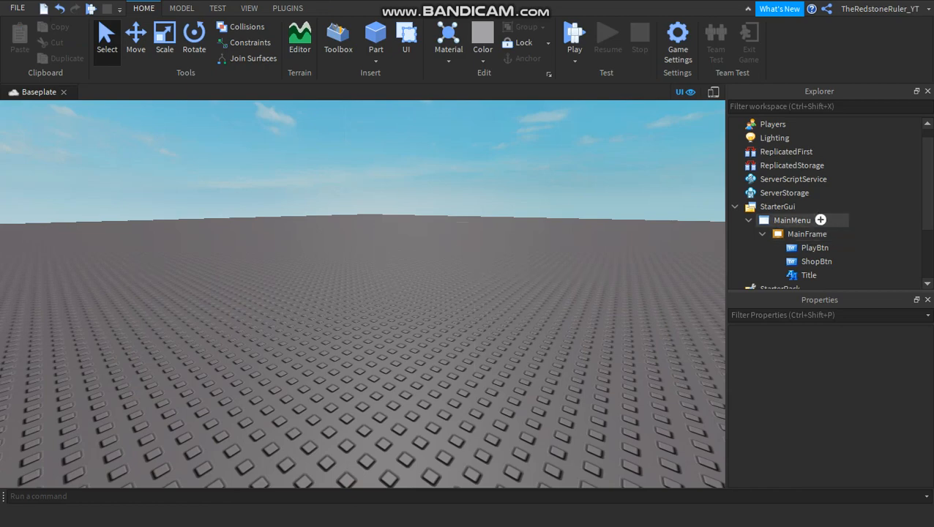
left_click(834, 236)
left_click(497, 245)
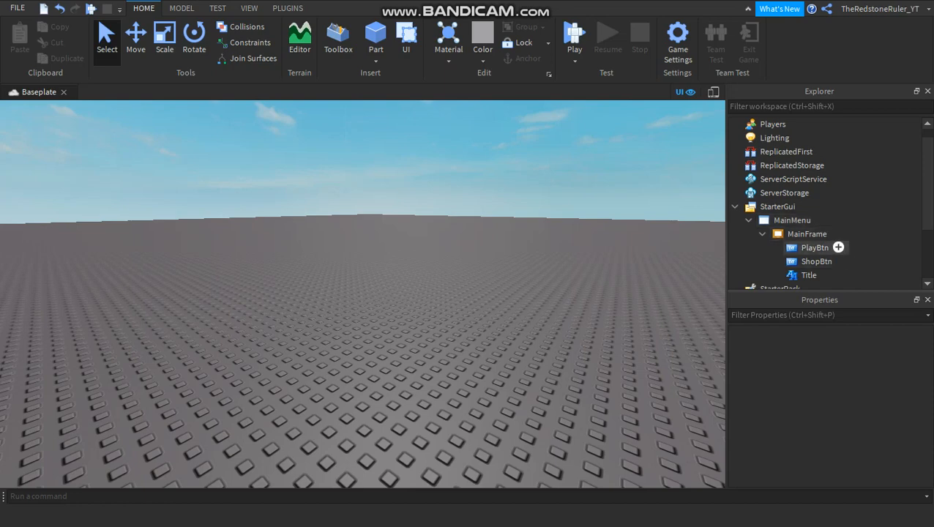
left_click(838, 247)
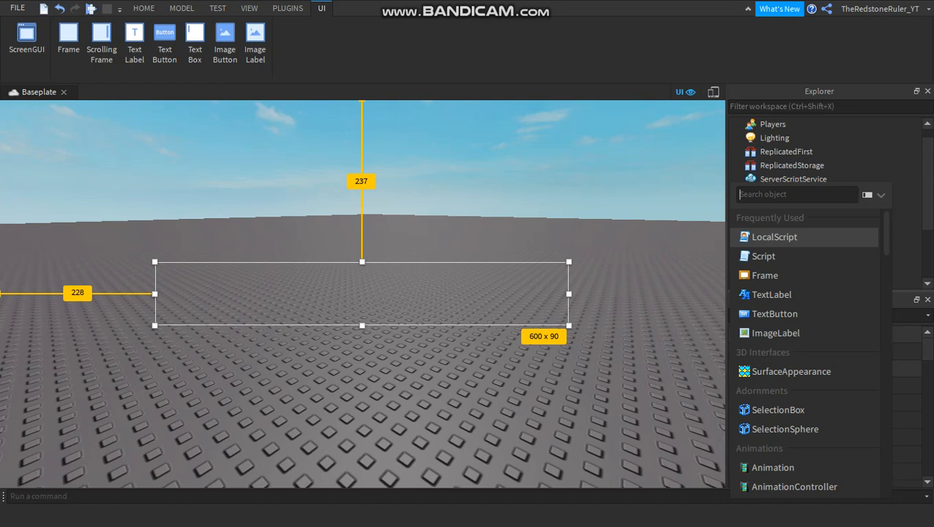
left_click(905, 240)
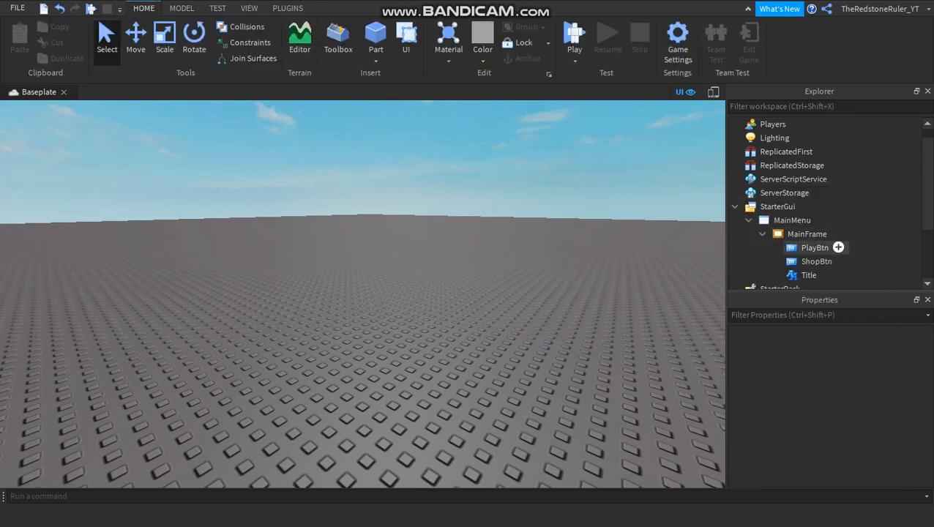
left_click(839, 248)
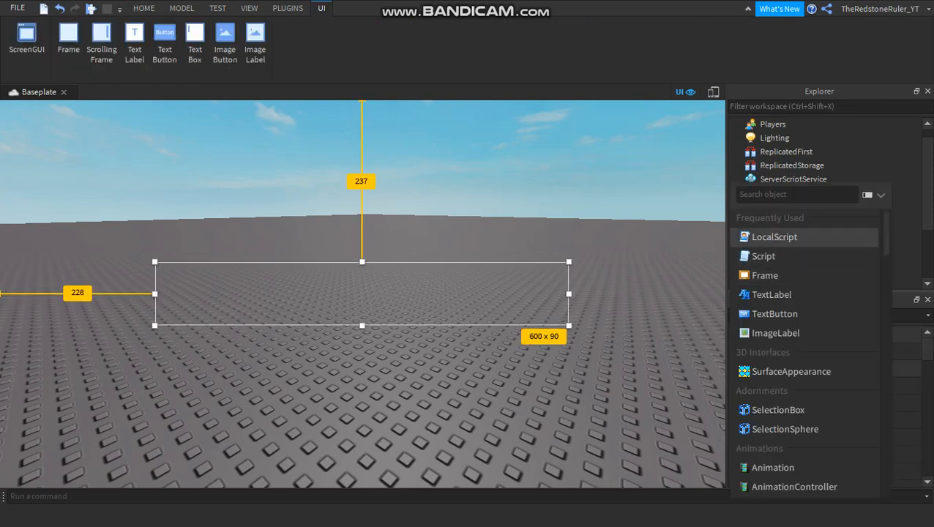
left_click(774, 237)
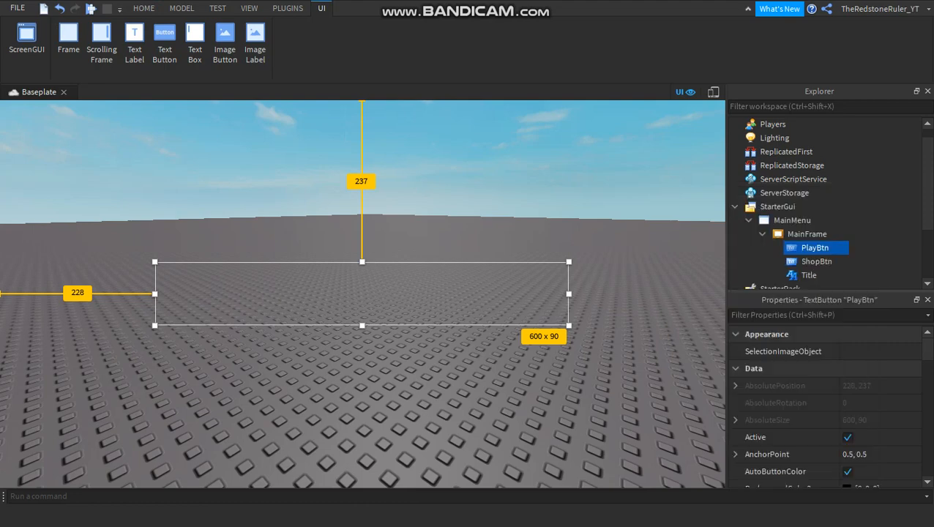
left_click(886, 247)
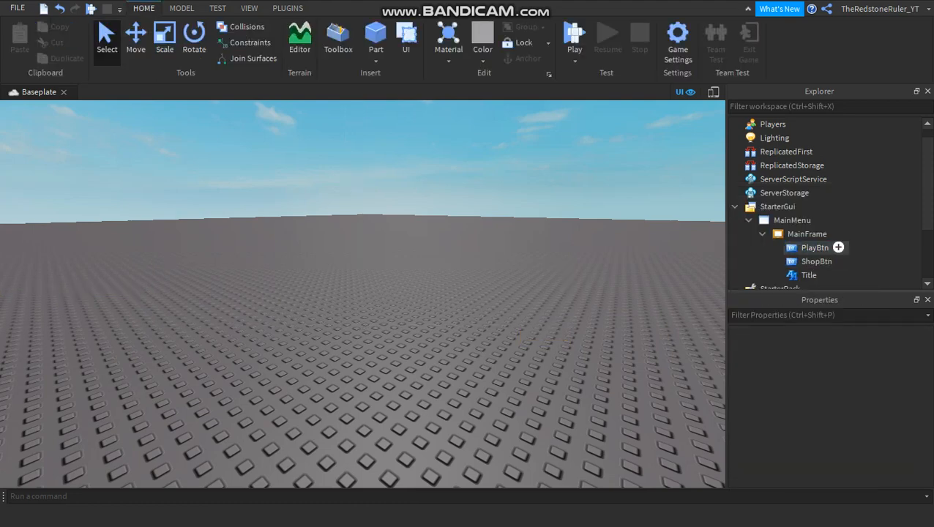
Insert a LocalScript into PlayBtn.
left_click(838, 248)
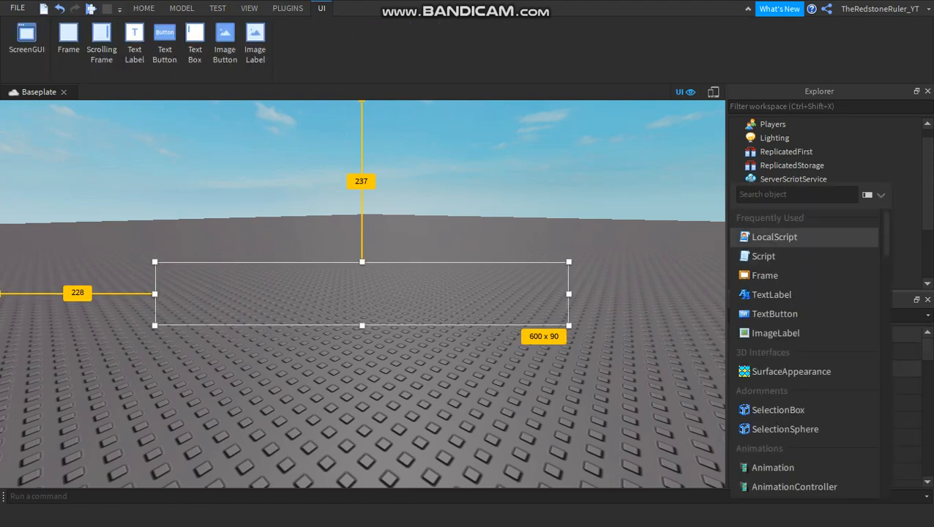
left_click(774, 238)
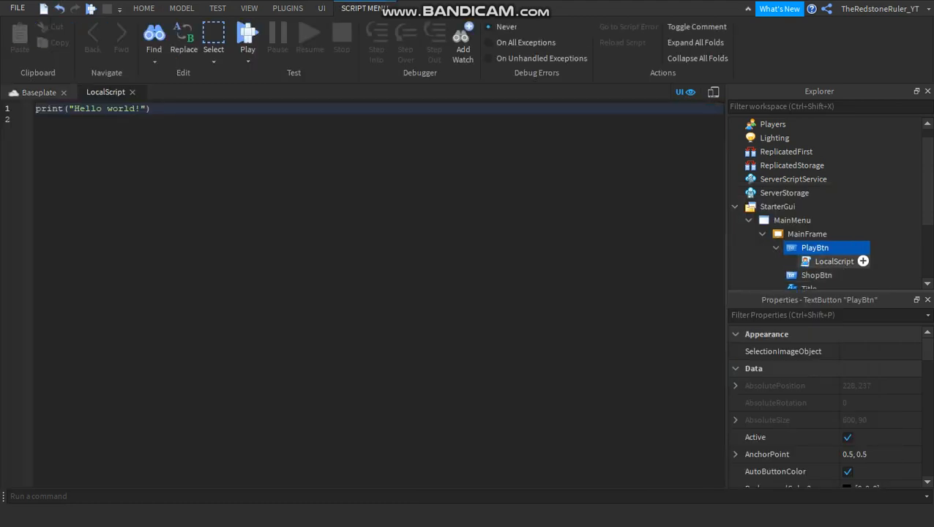
left_click(834, 261)
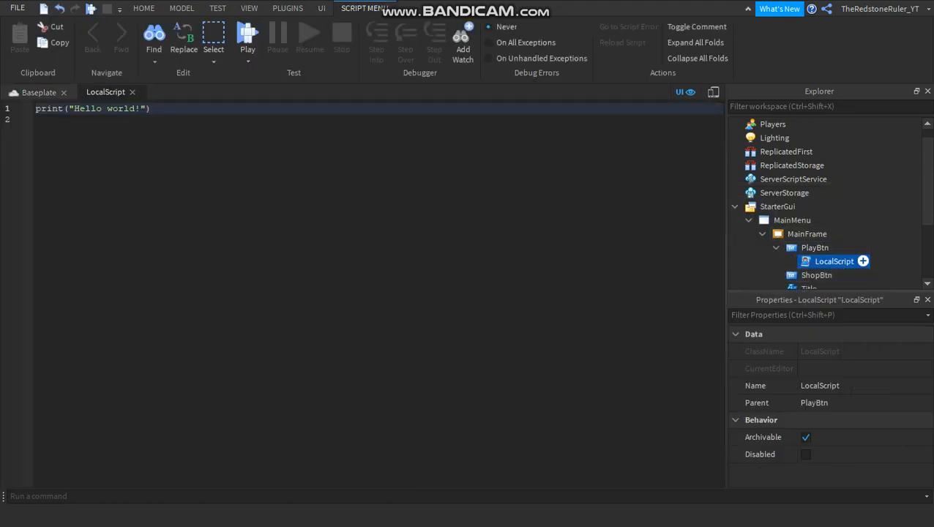
left_click(816, 248)
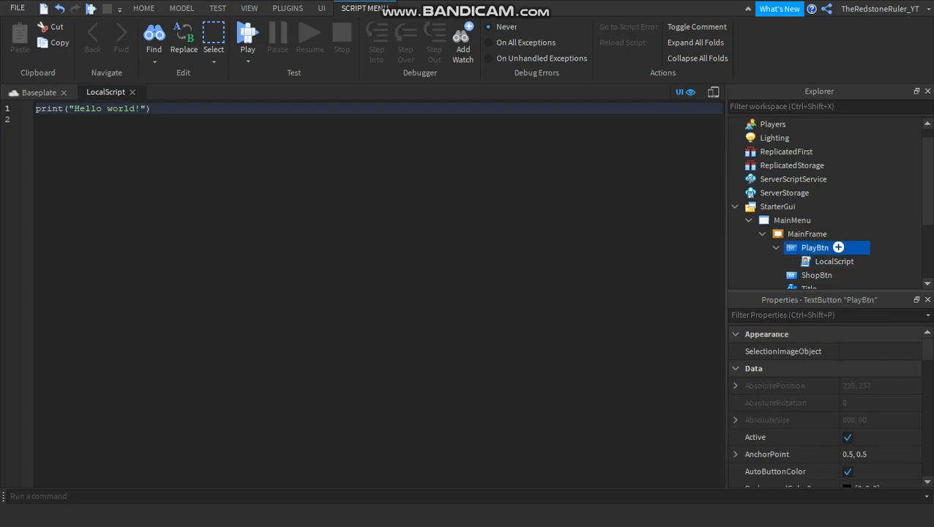
Replace the default print line in PlayBtn's LocalScript with local Button = script.Parent.
left_click_drag(38, 121, 35, 109)
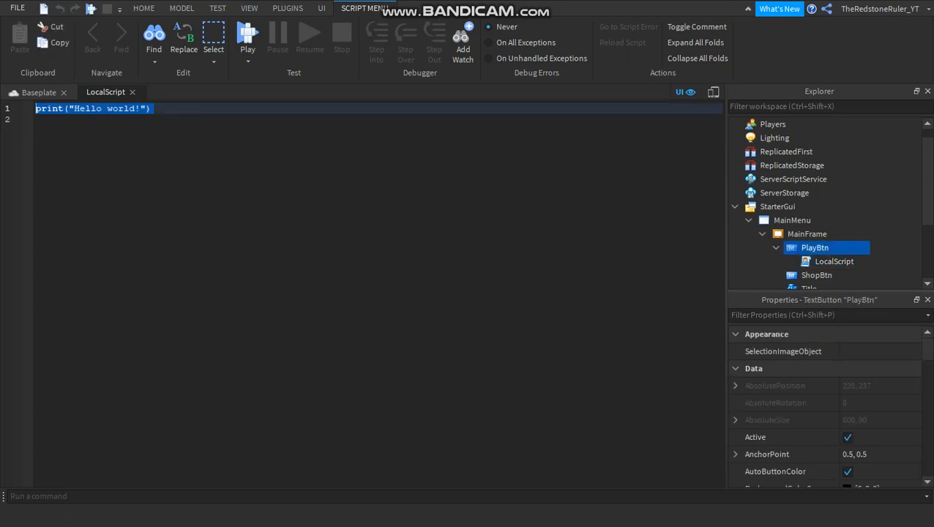
type("local")
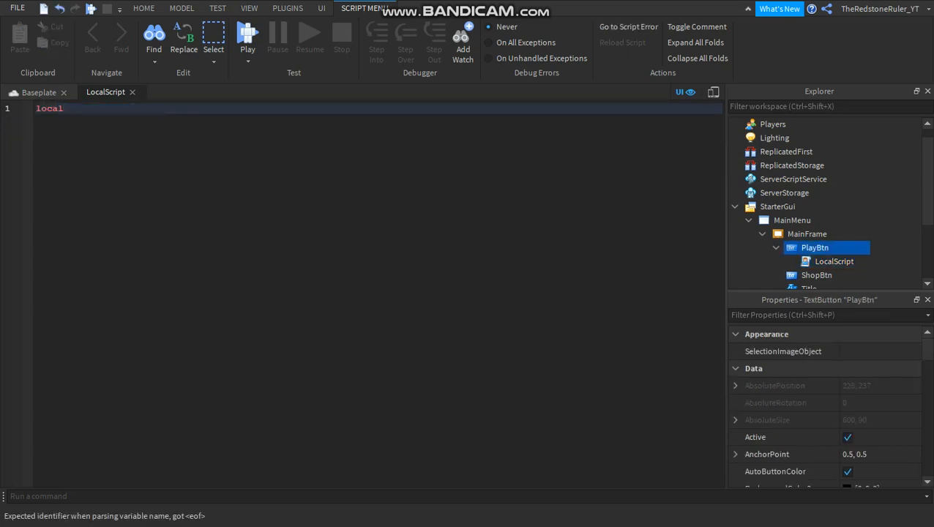
type(" Butto")
key("BackSpace")
key("BackSpace")
type("to")
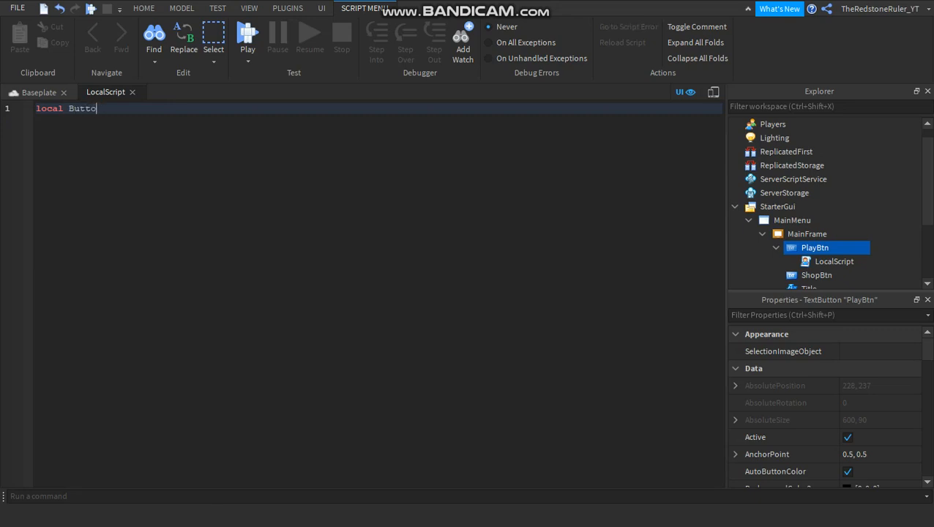
type("n = script.Parent")
left_click(833, 261)
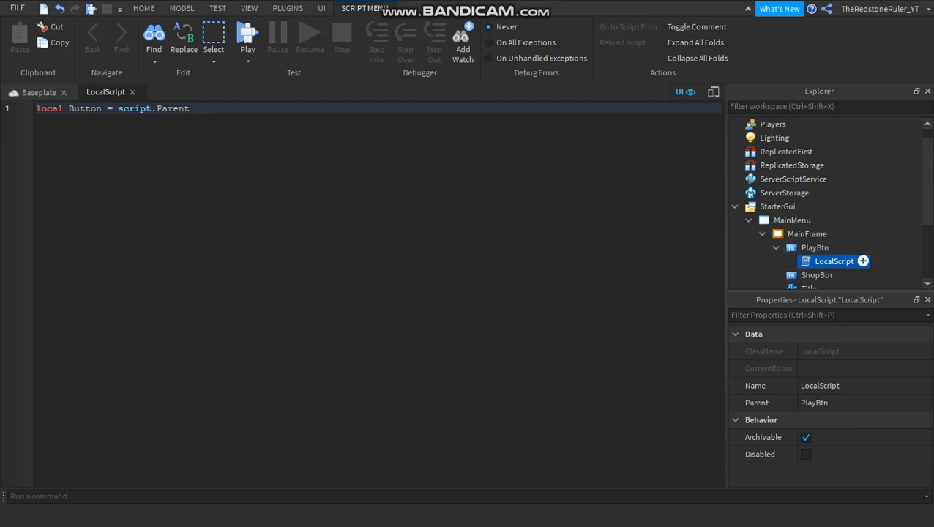
left_click(815, 248)
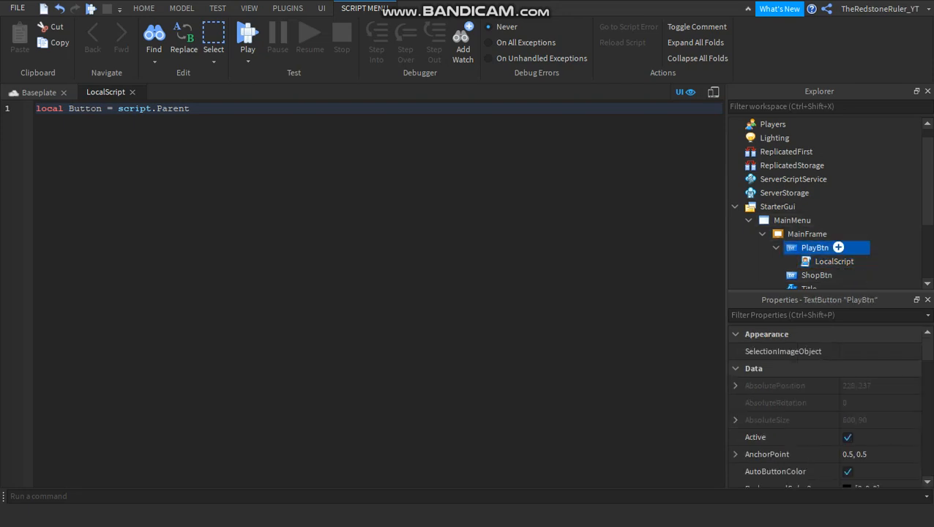
Connect a function to Button.MouseButton1Click on the line below the Button variable, closed with end).
left_click(190, 109)
key("Return")
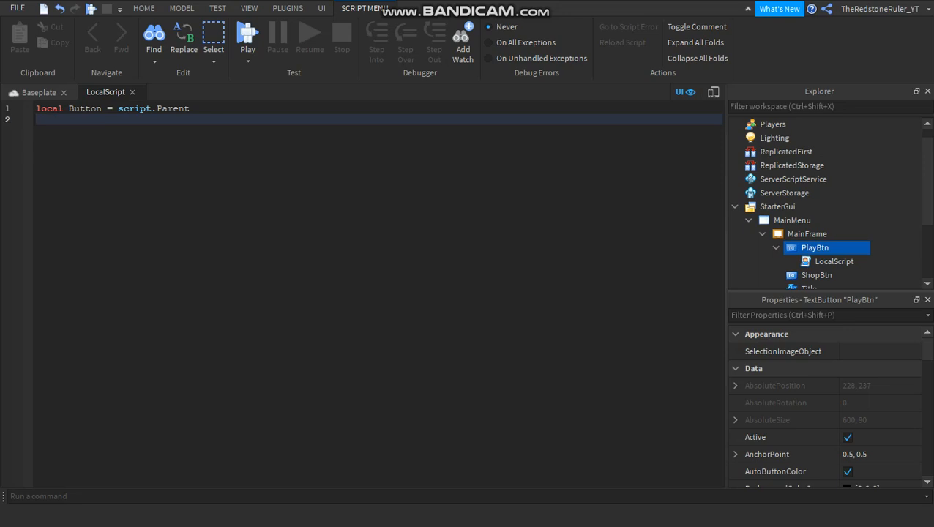
type("Button")
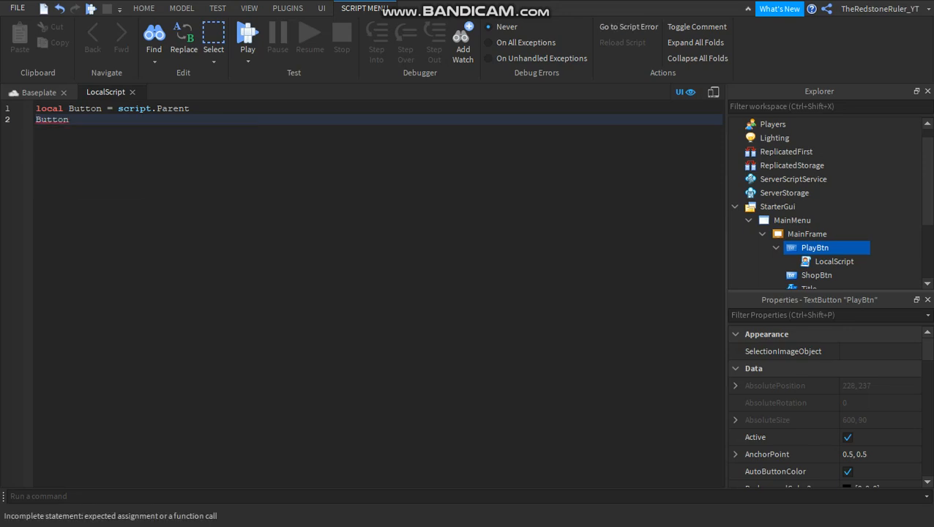
type(".MouseButton1Click")
right_click(168, 120)
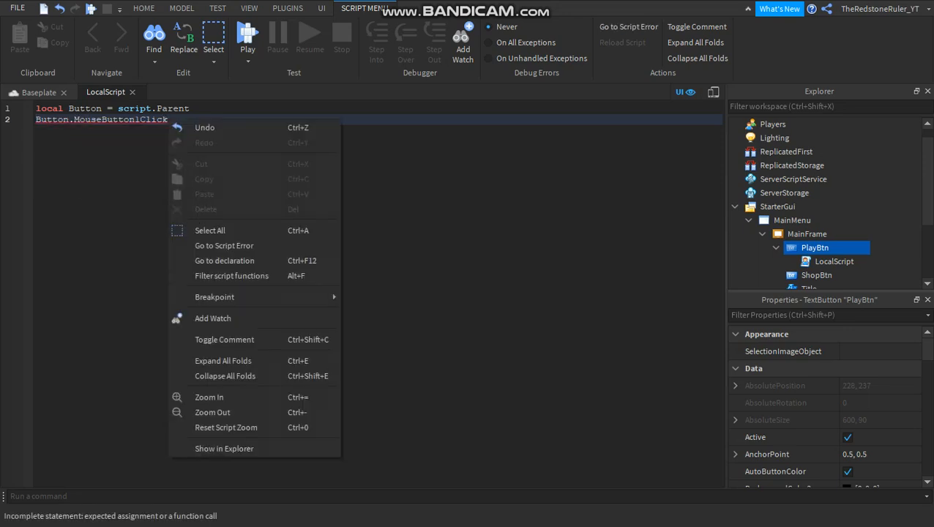
left_click(190, 108)
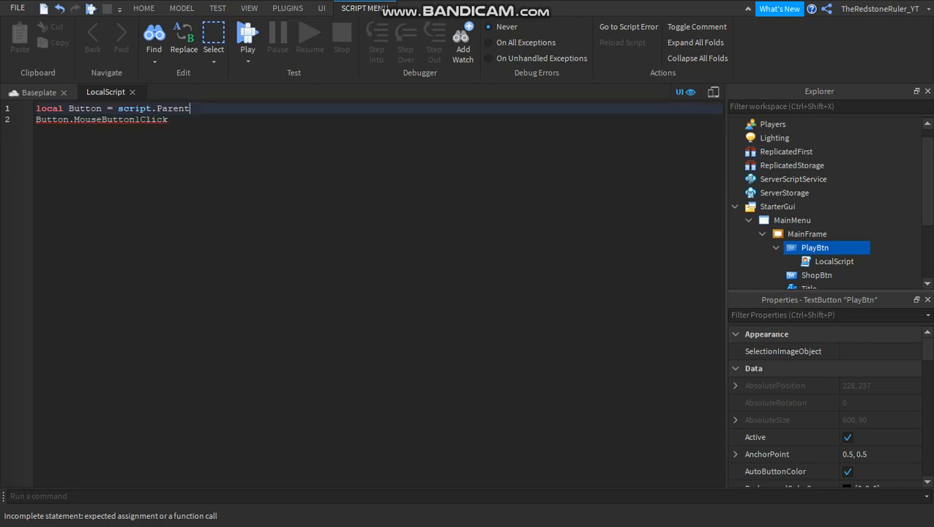
left_click(168, 119)
type(":Connect(function")
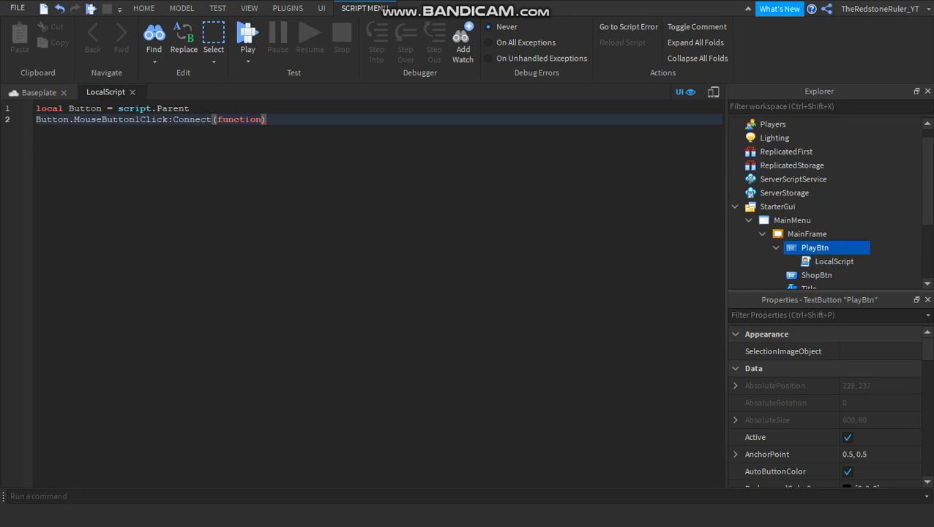
type("(")
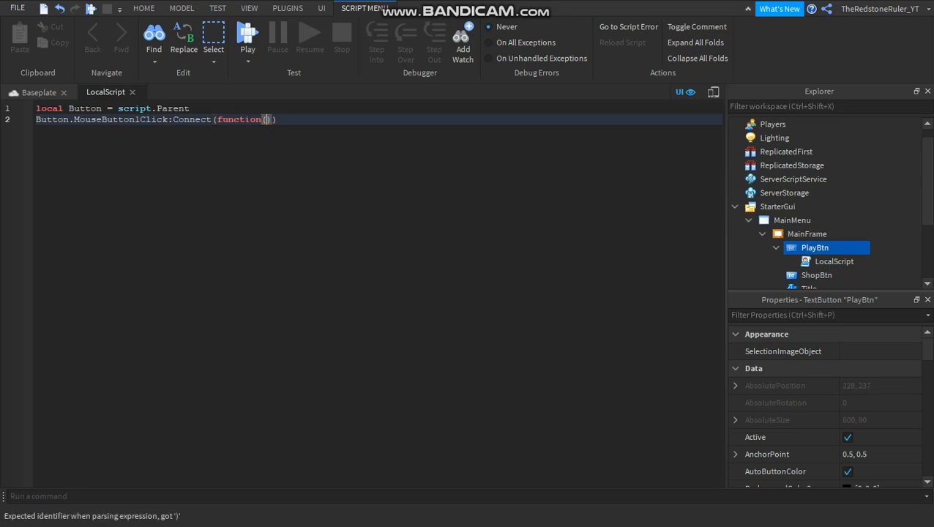
type(")")
key("BackSpace")
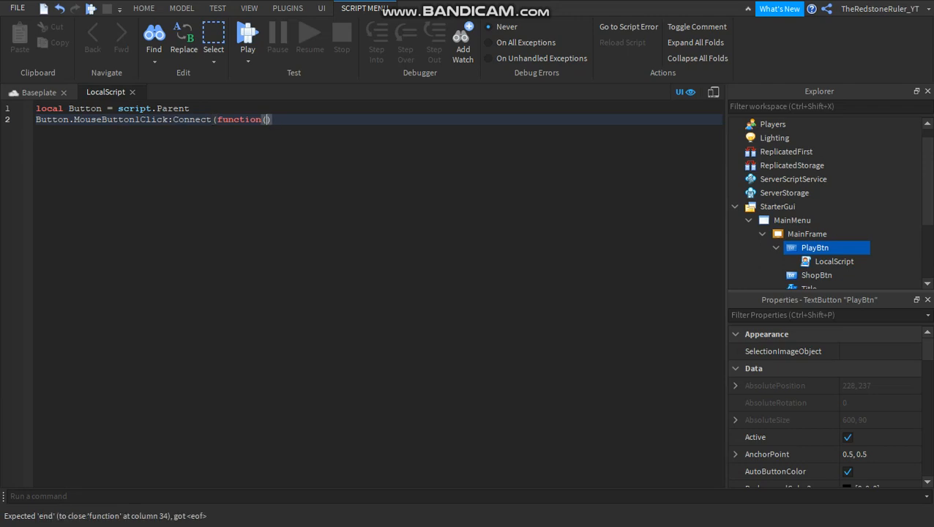
key("Return")
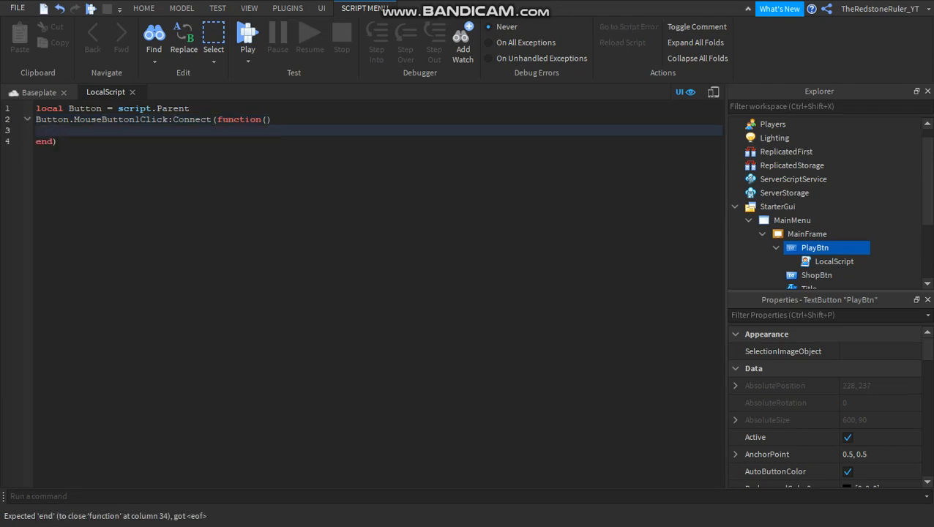
left_click_drag(59, 141, 36, 141)
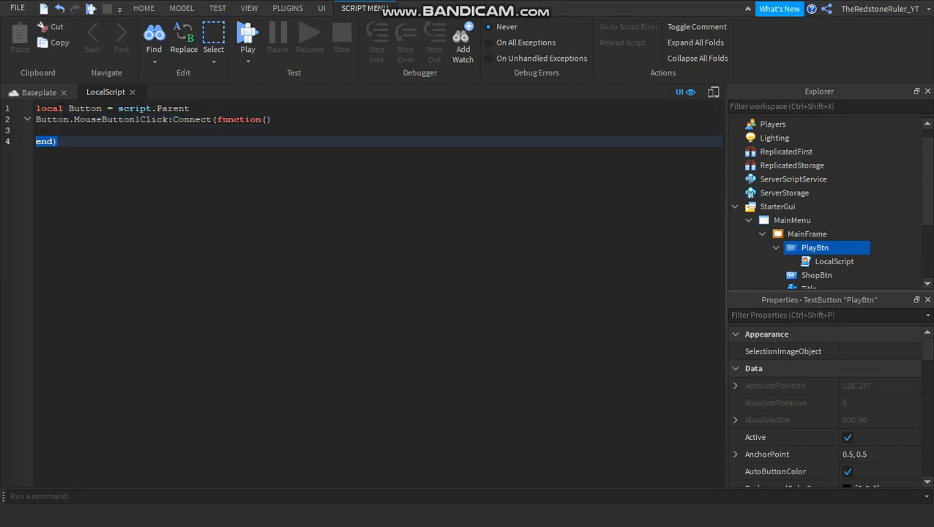
Add Button.Visible = false inside the click function.
left_click(59, 130)
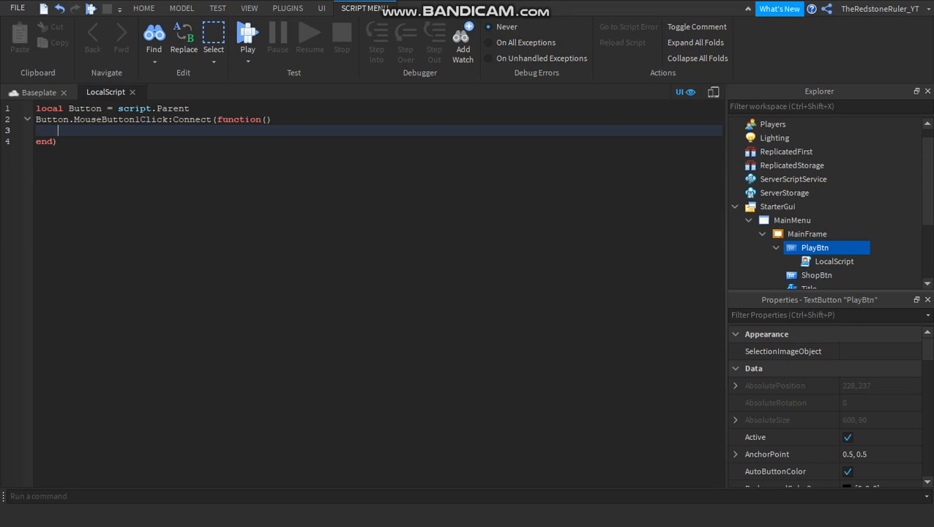
type("Button")
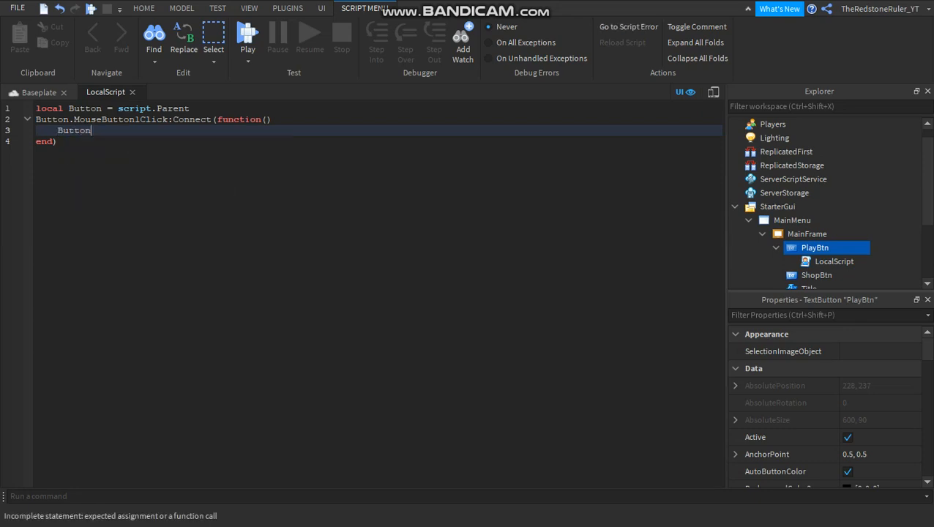
type(".Visible = false")
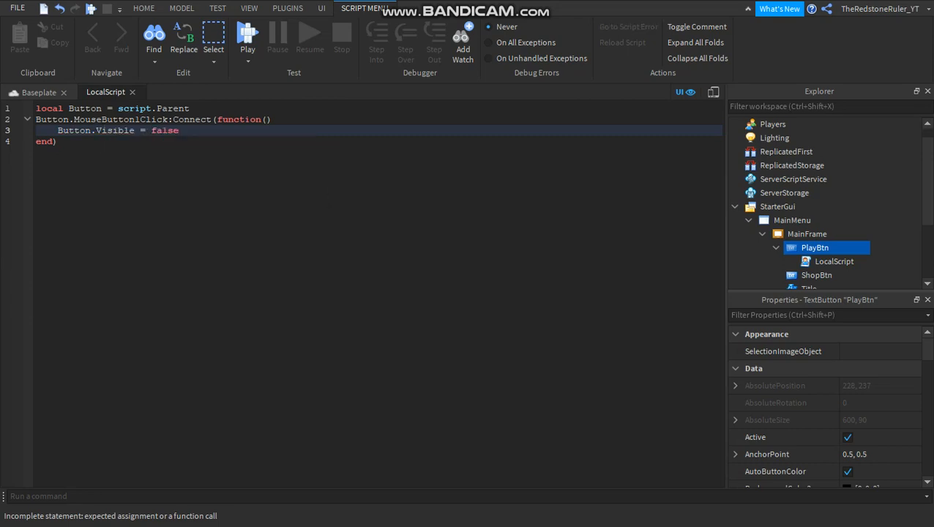
left_click(39, 92)
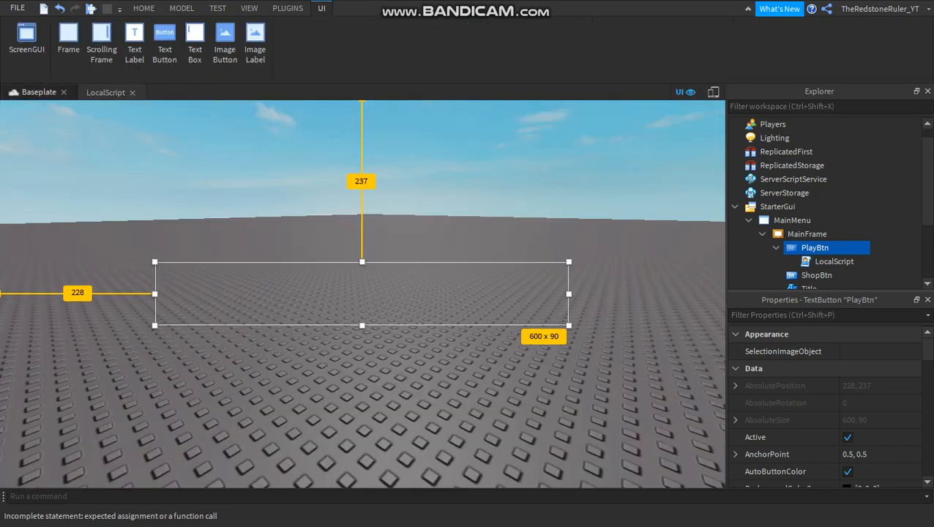
left_click(144, 8)
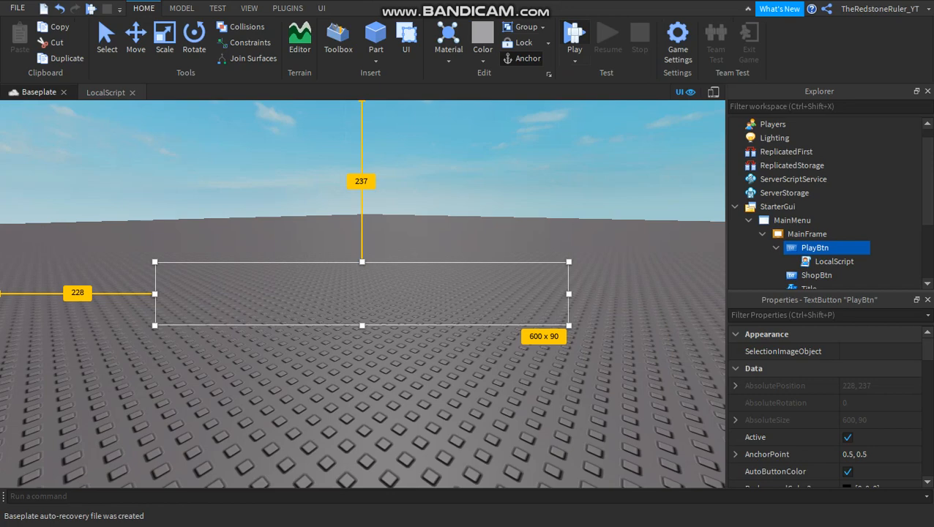
key("F5")
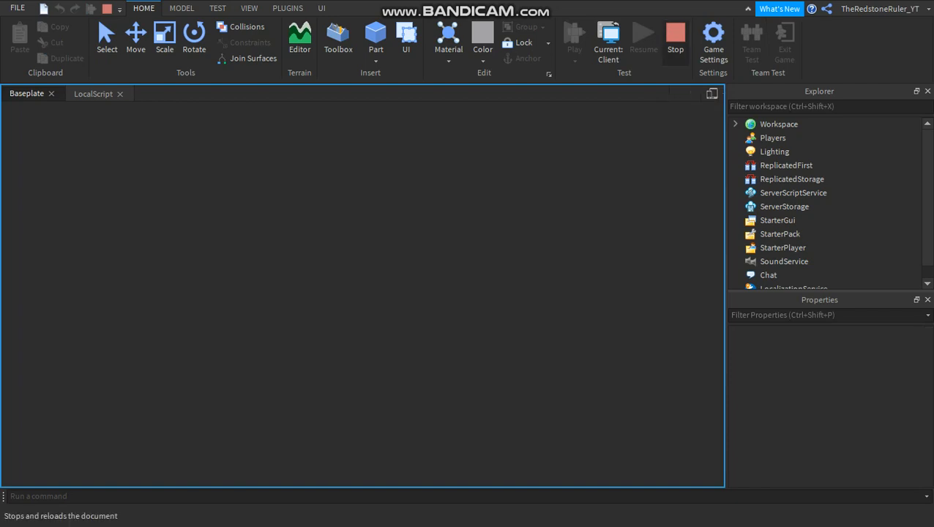
left_click(675, 41)
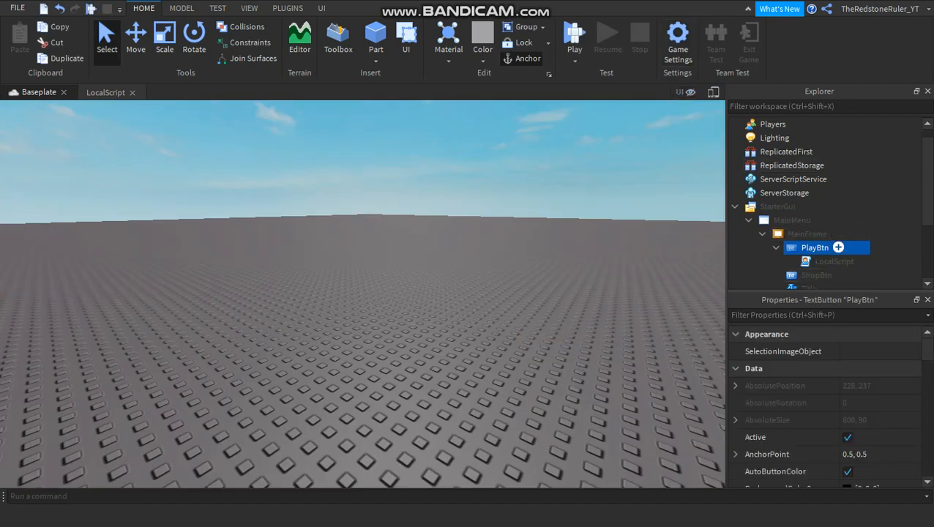
Turn on the Visible property of MainFrame and enable the UI display in the Baseplate viewport.
left_click(776, 248)
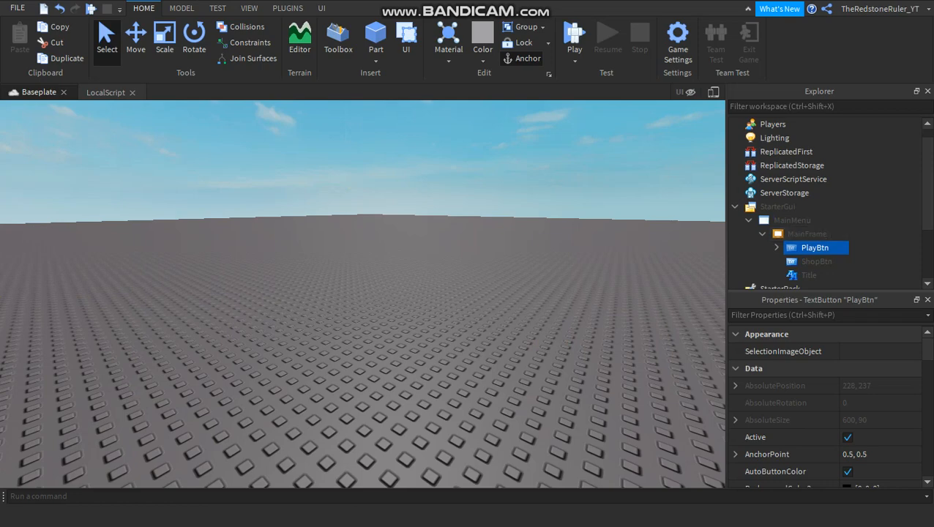
left_click(807, 234)
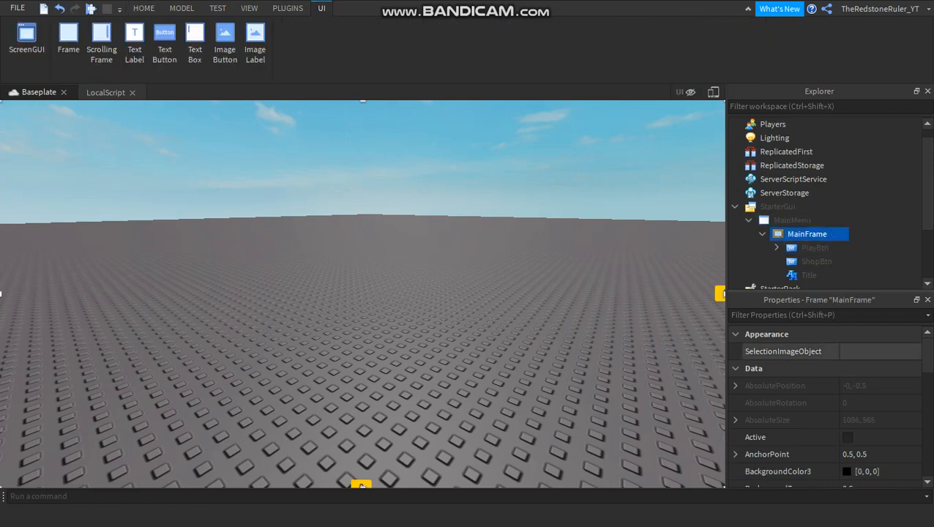
scroll(791, 403, "down", 10)
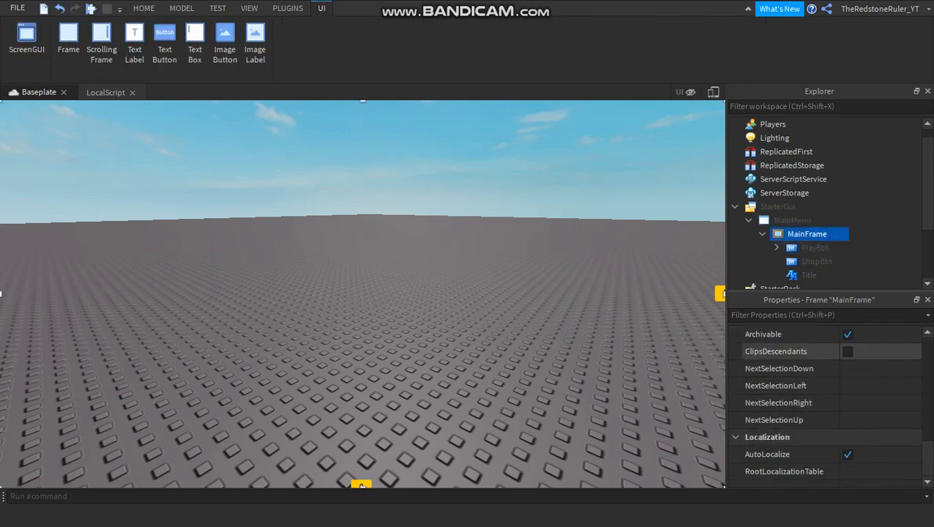
scroll(827, 395, "up", 3)
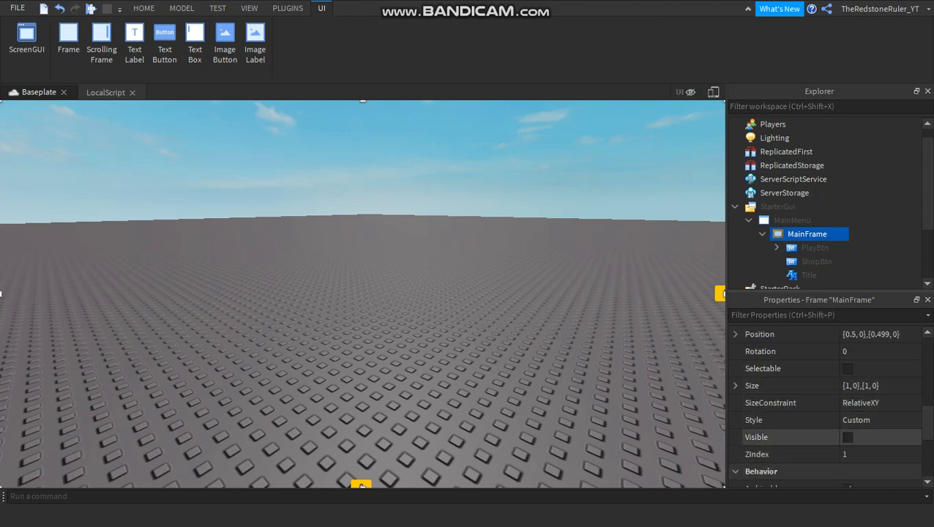
left_click(848, 437)
left_click(817, 262)
left_click(807, 234)
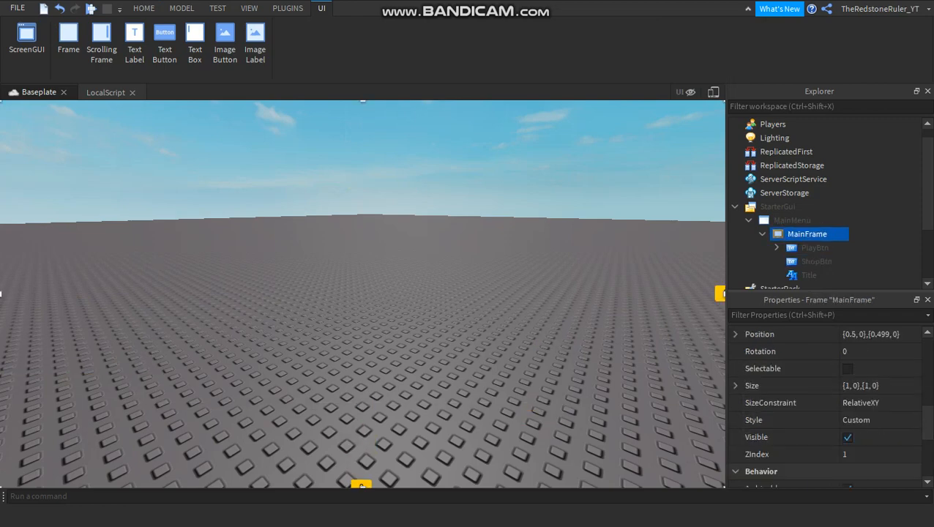
left_click(143, 8)
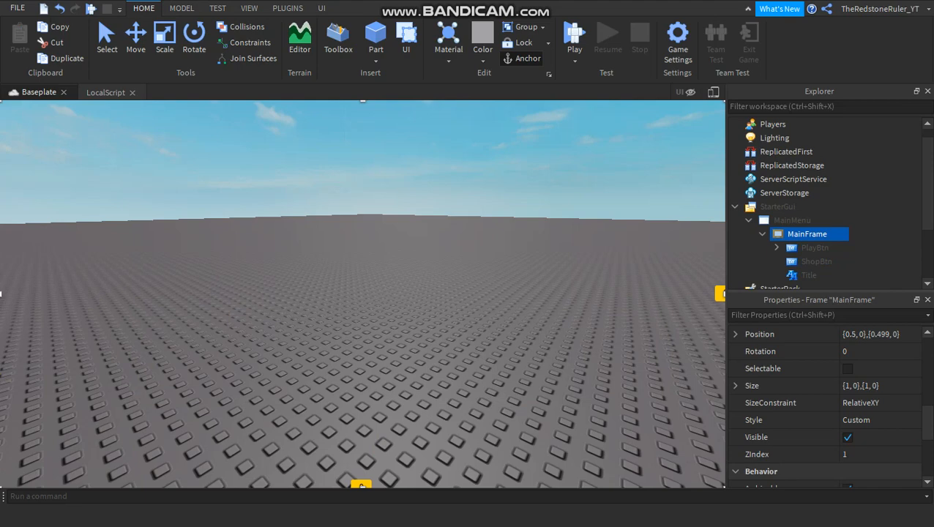
left_click(686, 93)
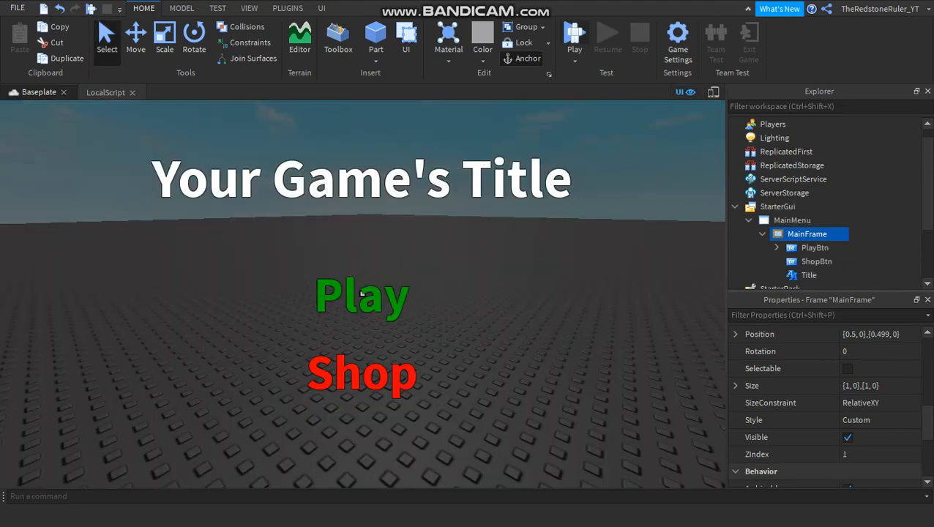
Playtest the game, try the Play button in the menu, and stop the test.
key("F5")
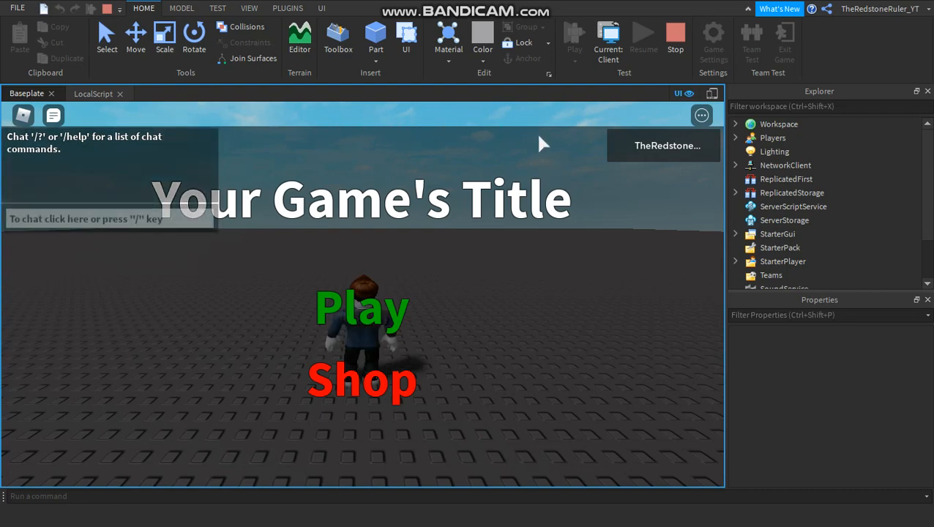
key("space")
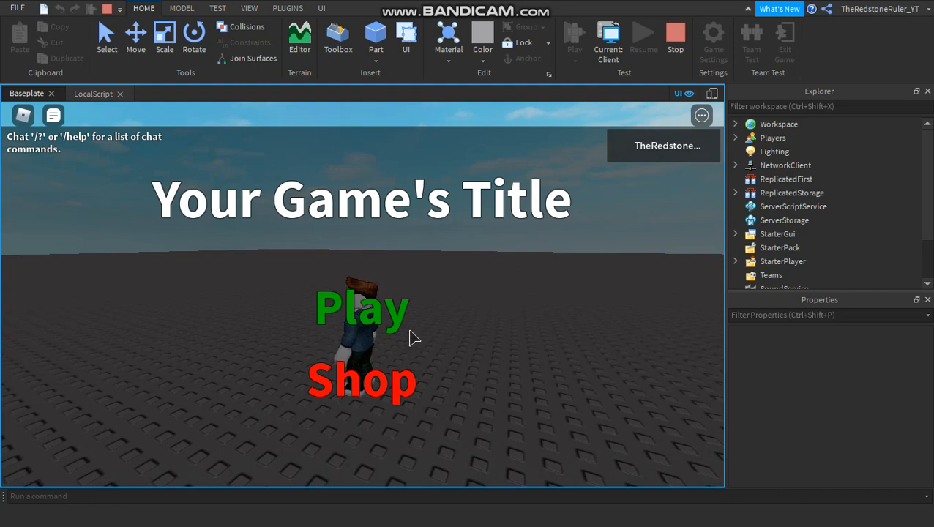
left_click(349, 316)
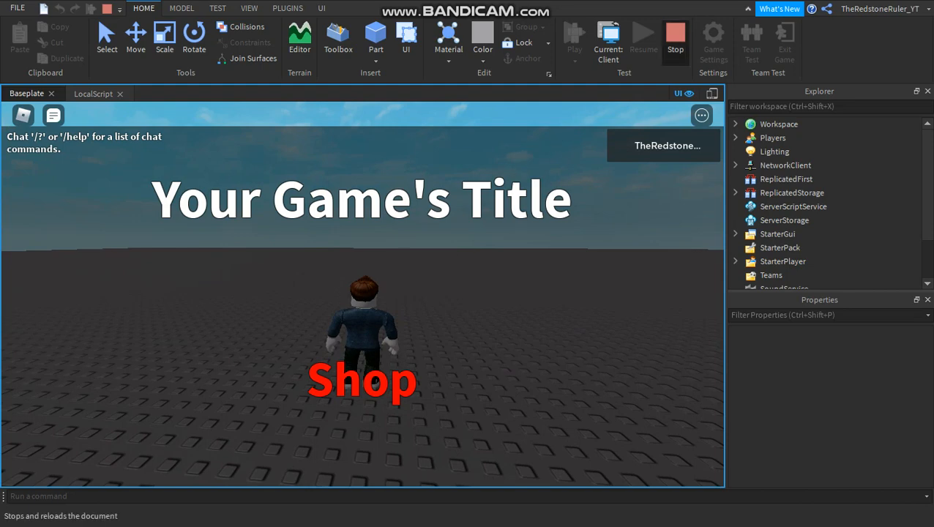
left_click(675, 38)
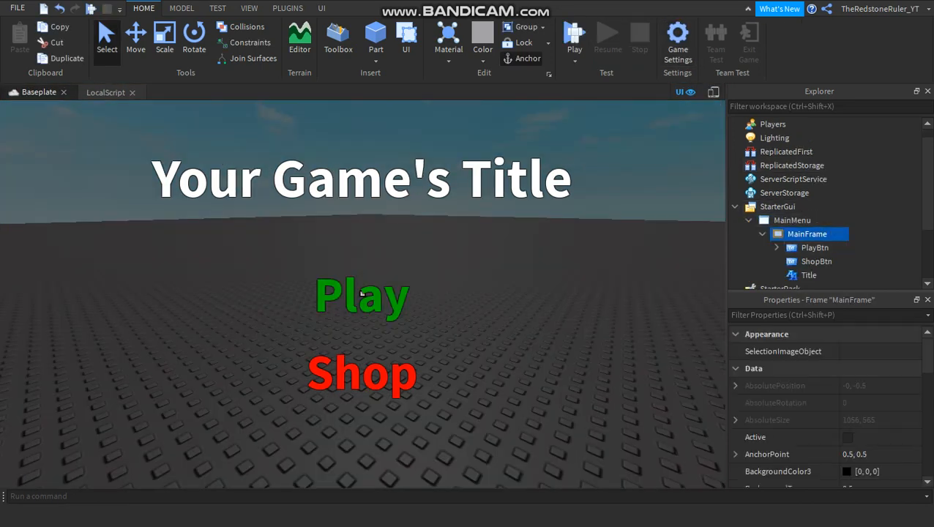
Reopen PlayBtn's LocalScript and add local Frame = script.Parent.Parent below the Button variable.
left_click(777, 247)
double_click(842, 262)
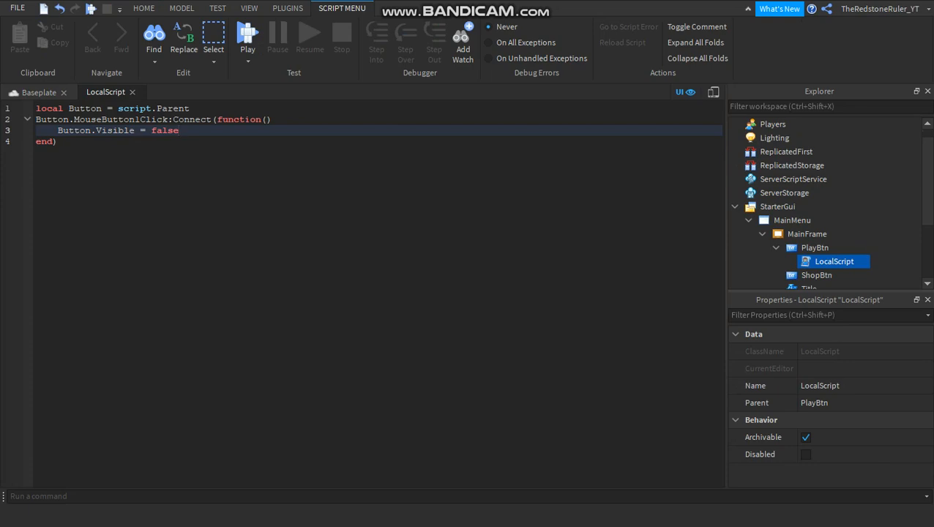
key("Up")
key("Up")
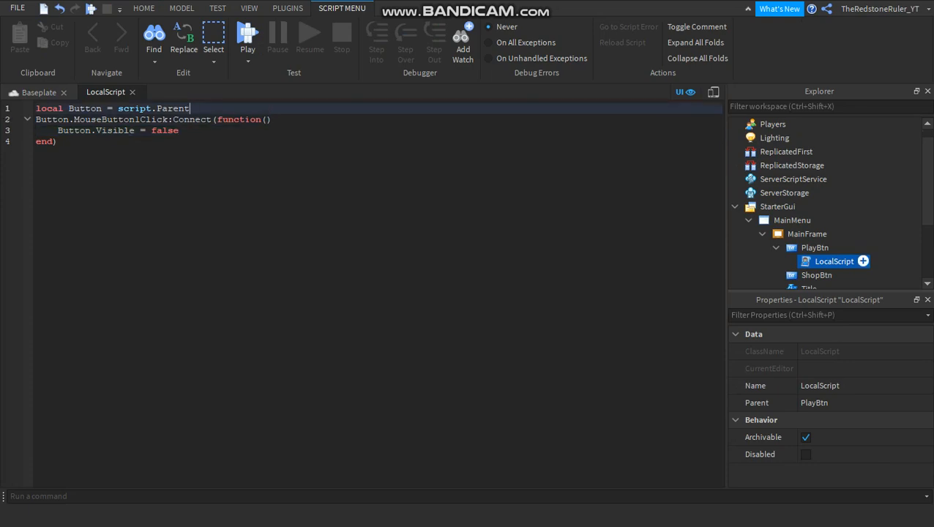
key("Return")
type("local")
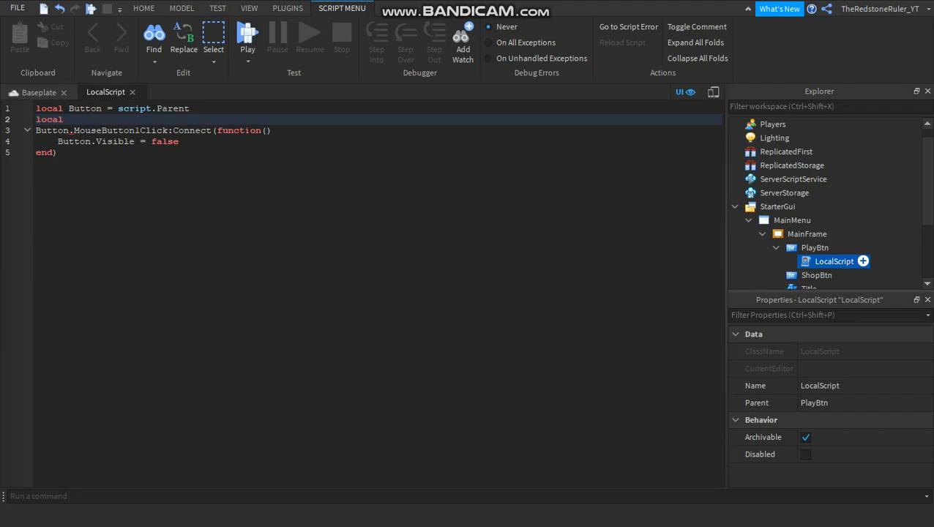
type("Frame = script.Parent.Parent")
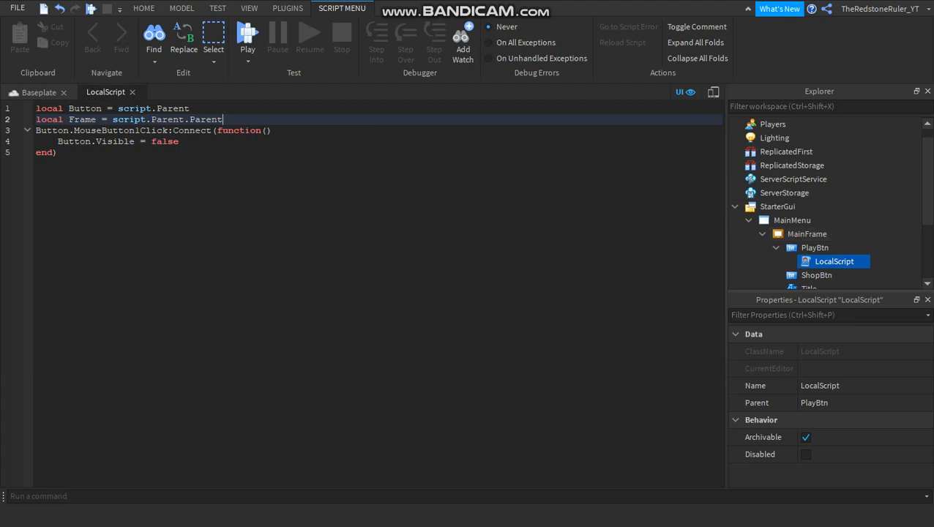
Start a new variable declaration, local ShopBtn, on the line below the Frame variable.
key("Return")
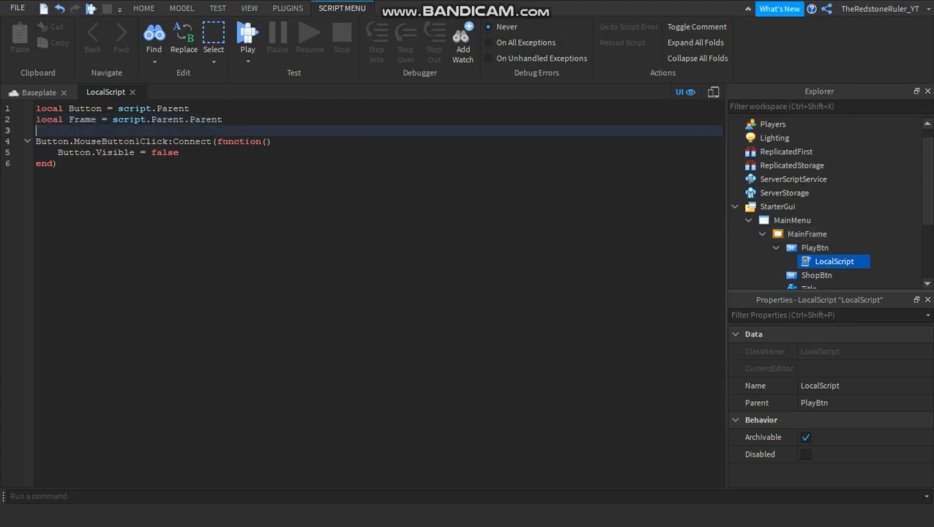
type("local")
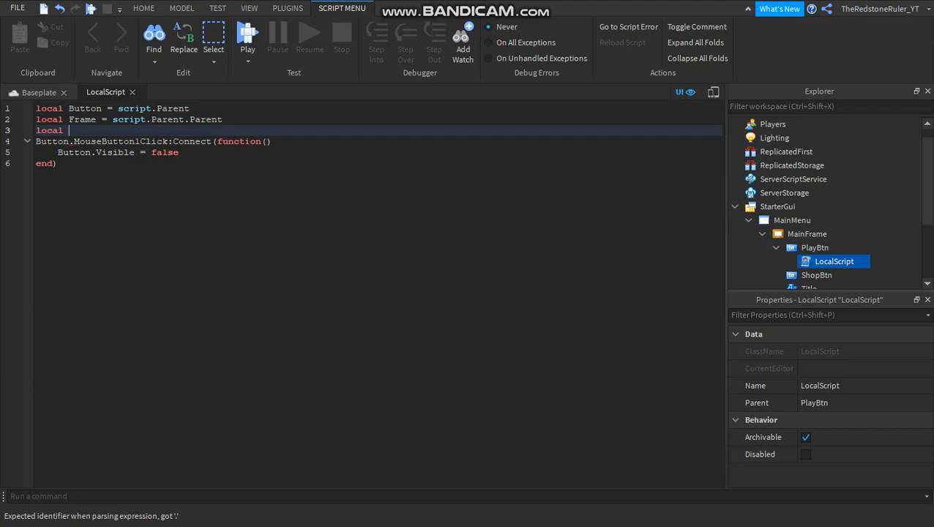
type(" B")
key("BackSpace")
type("ShopBtn")
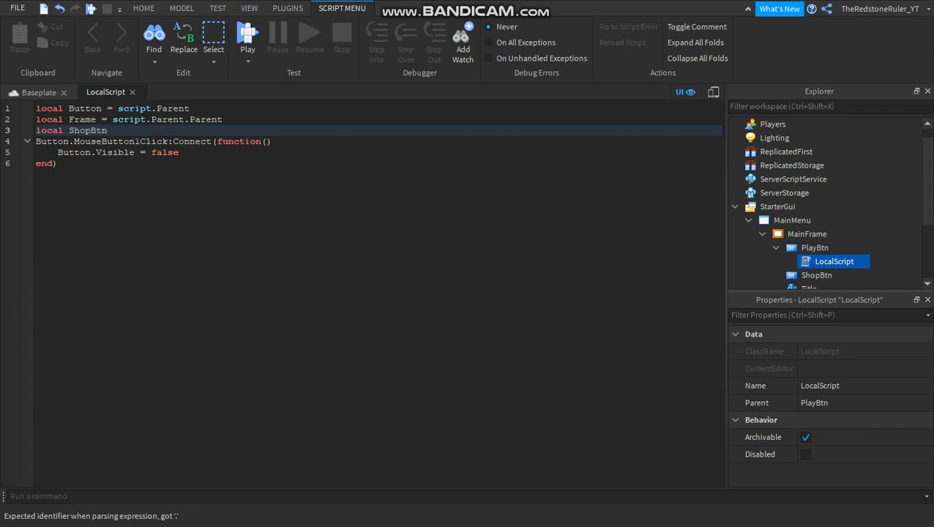
Rename the Button variable to PlayBtn in its declaration, the MouseButton1Click connection and the Visible line.
left_click_drag(103, 109, 68, 109)
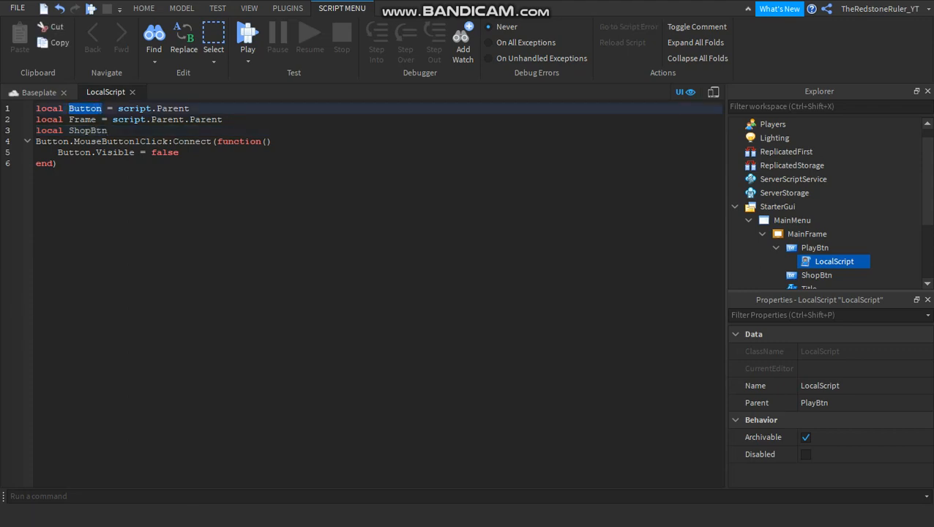
type("PlayBt")
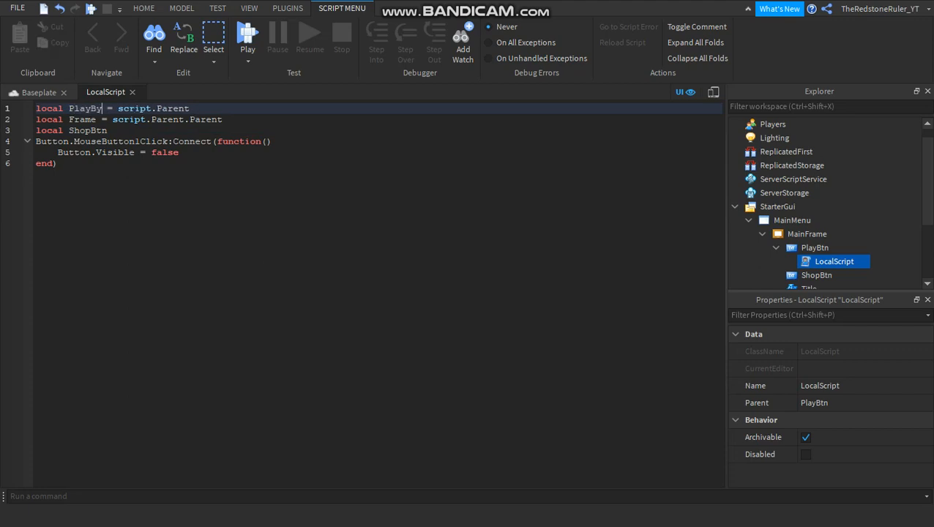
type("n")
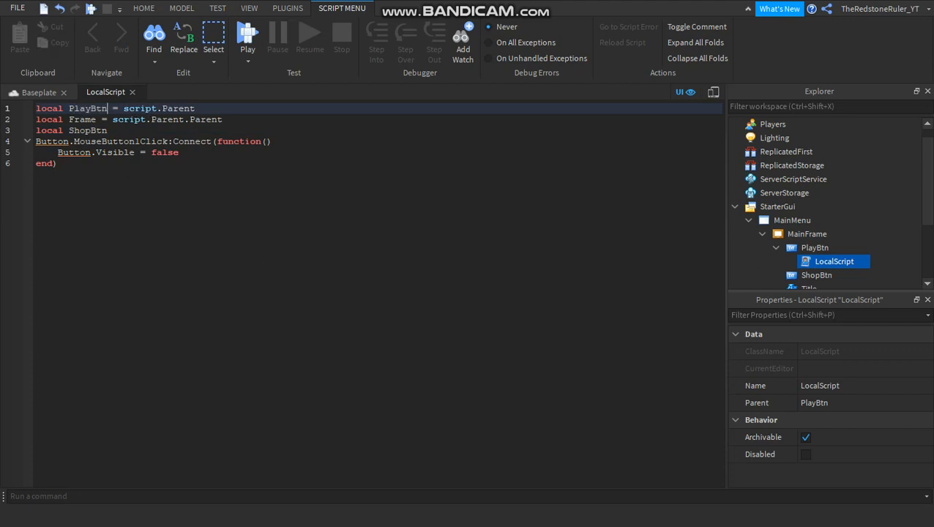
double_click(53, 141)
type("Play")
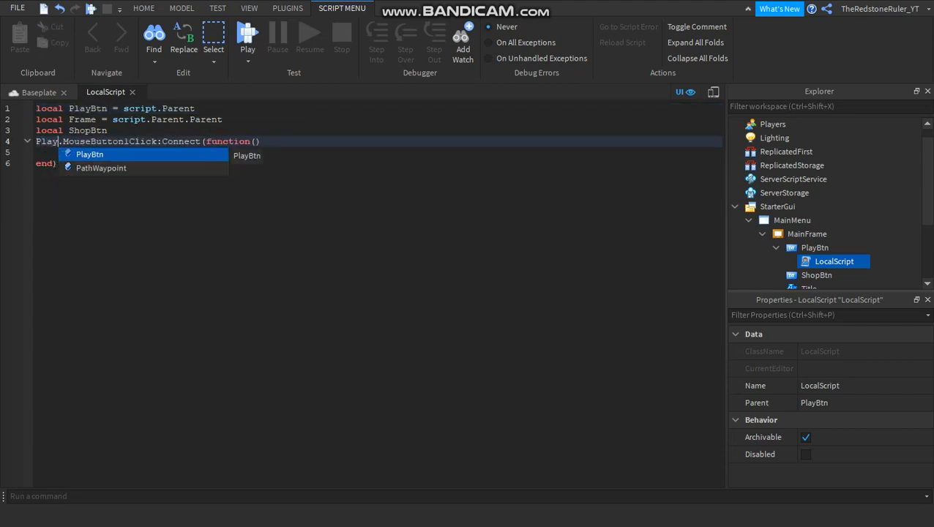
key("Return")
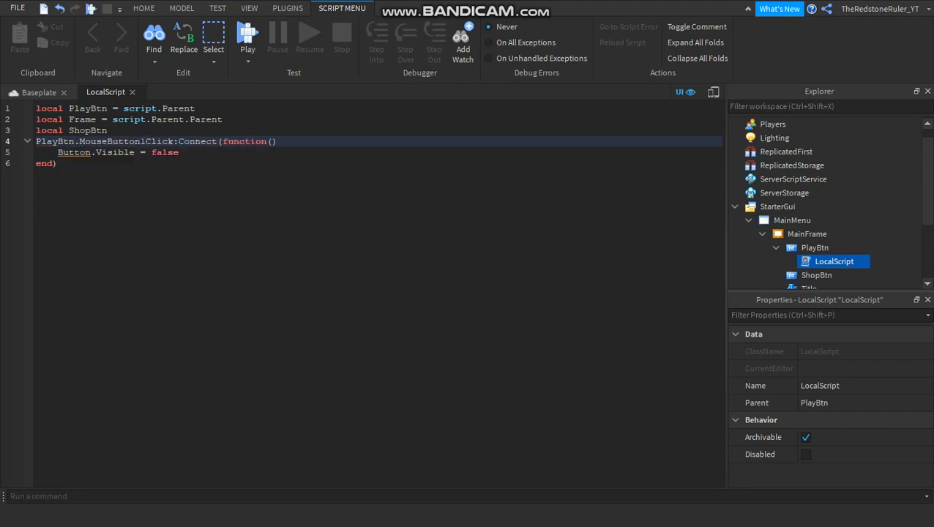
double_click(75, 152)
type("Pla")
key("Return")
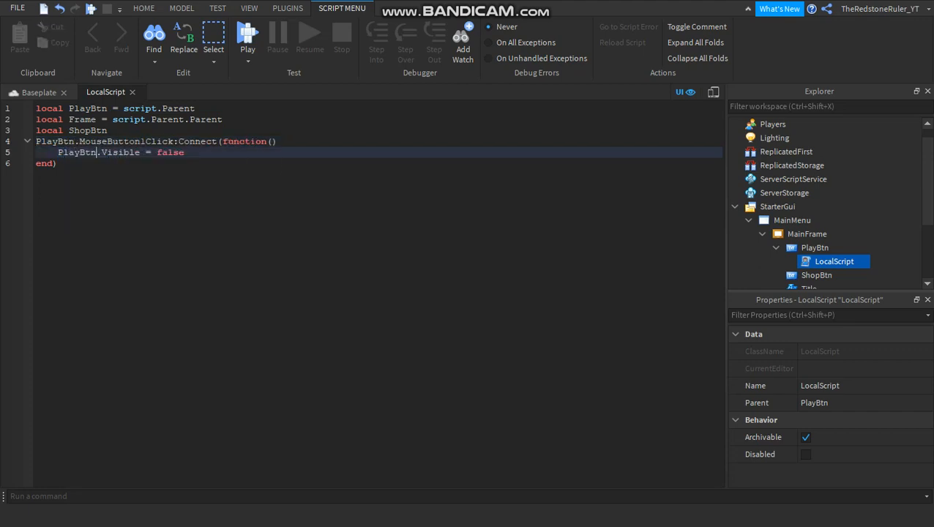
Assign Frame as the value of the ShopBtn variable.
left_click(109, 130)
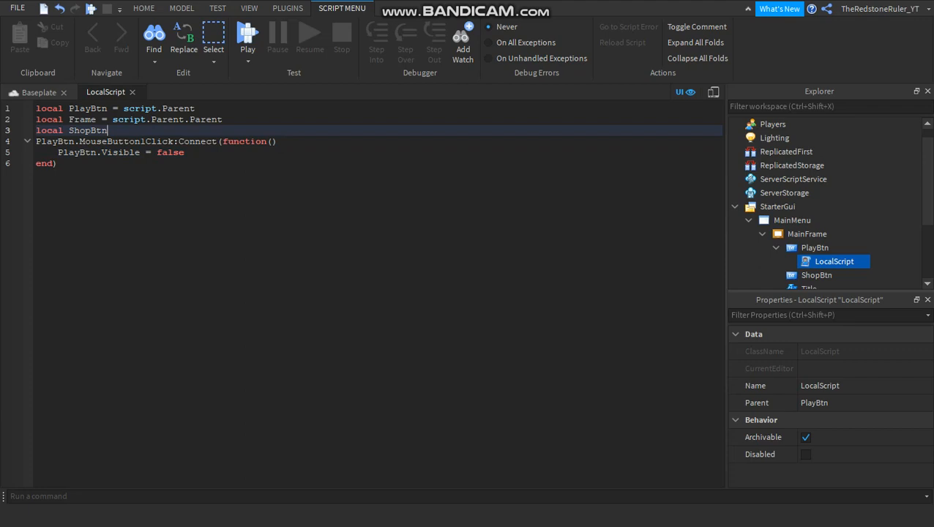
type("= scrip")
key("BackSpace")
key("BackSpace")
key("BackSpace")
key("BackSpace")
key("BackSpace")
type("Frame")
left_click_drag(53, 119, 91, 120)
left_click(75, 119)
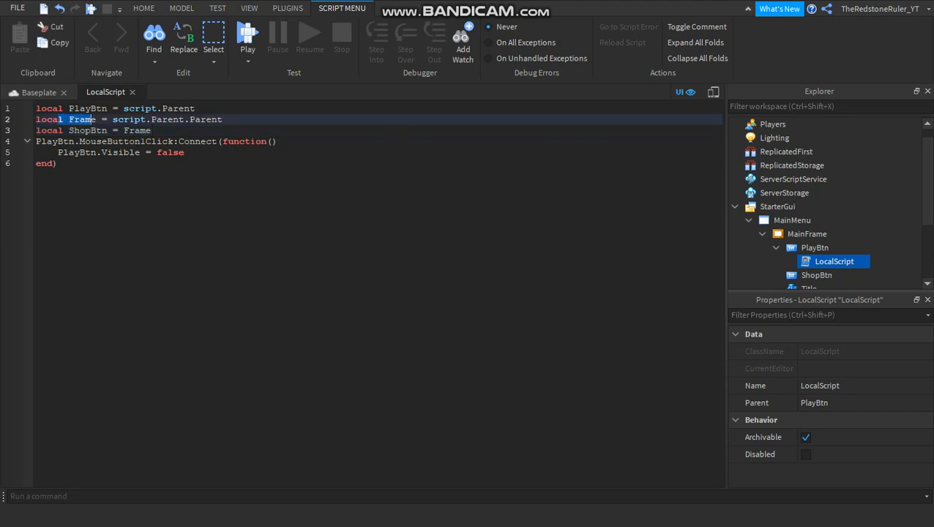
left_click_drag(36, 108, 107, 108)
left_click_drag(36, 109, 225, 119)
left_click(196, 108)
left_click(196, 108)
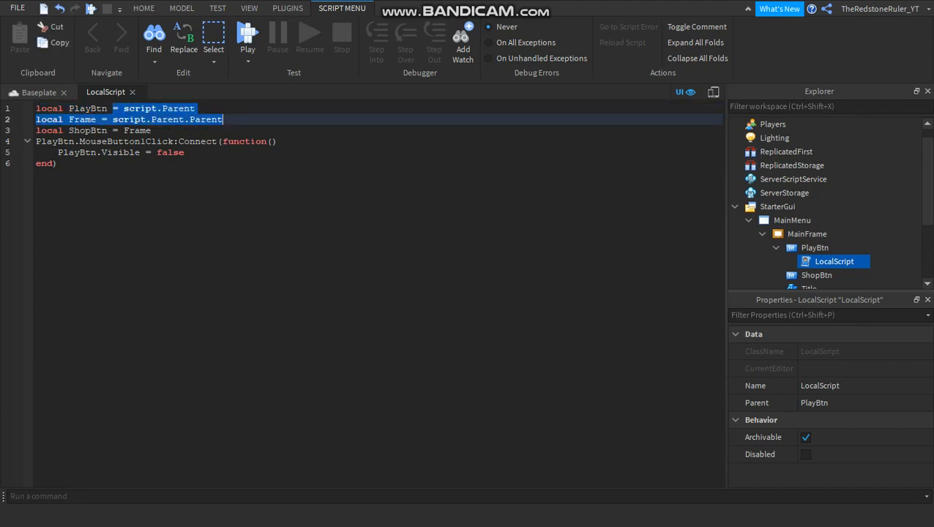
Extend the ShopBtn variable's value to Frame.ShopBtn.
left_click(151, 130)
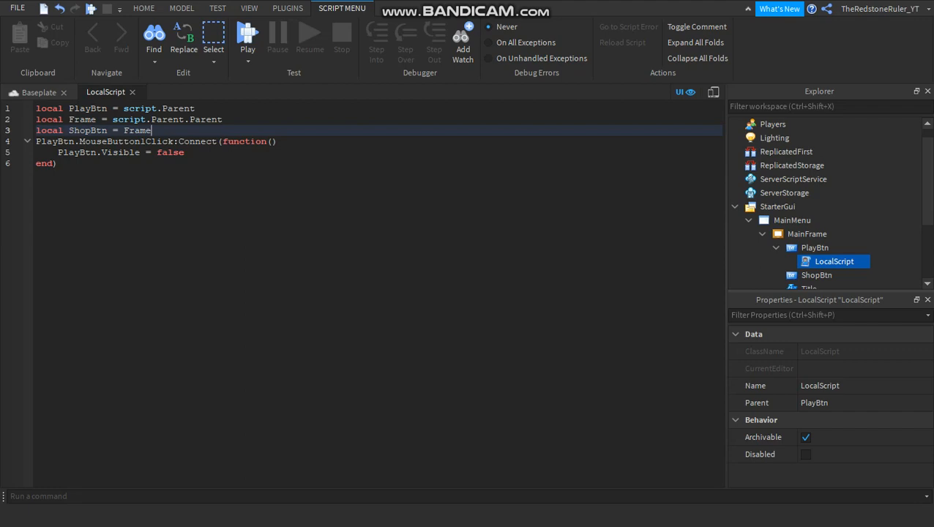
type(".")
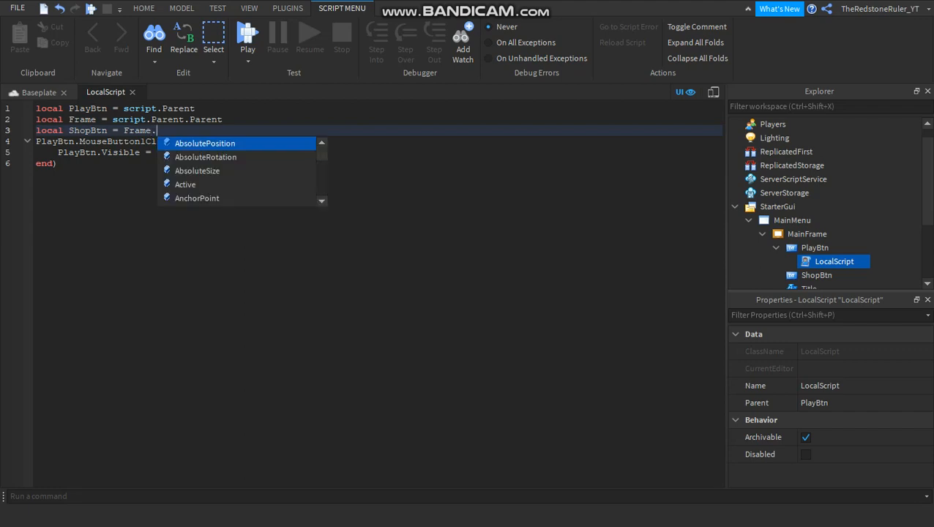
type("ShopBtn")
key("Tab")
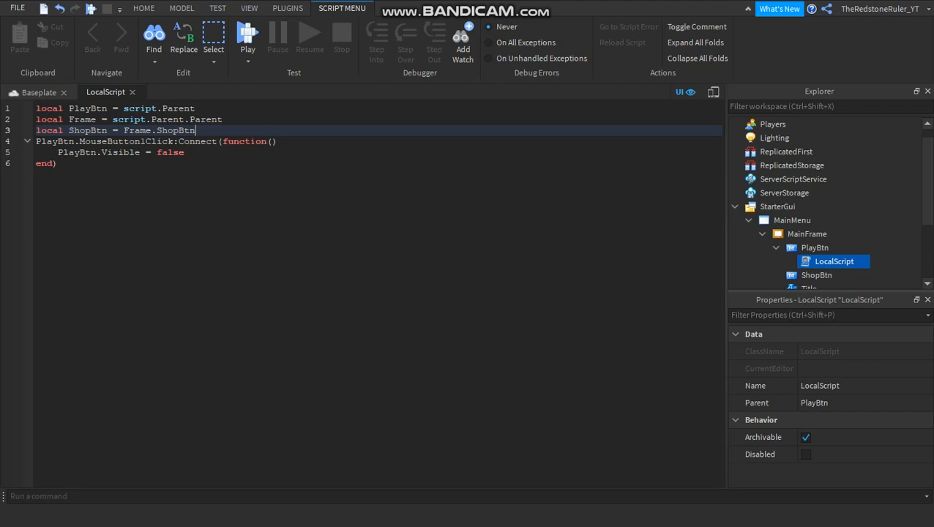
Add ShopBtn.Visible = false below the PlayBtn.Visible line inside the click function.
left_click(185, 152)
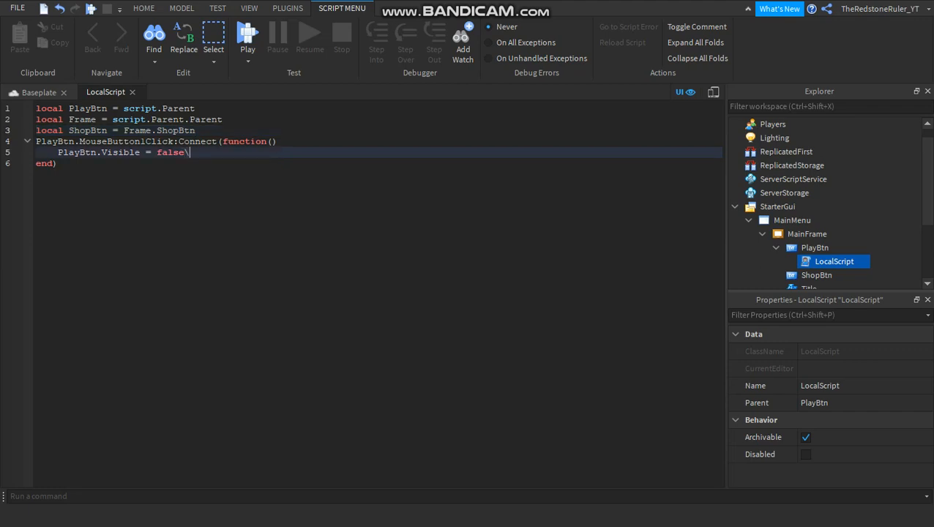
key("Return")
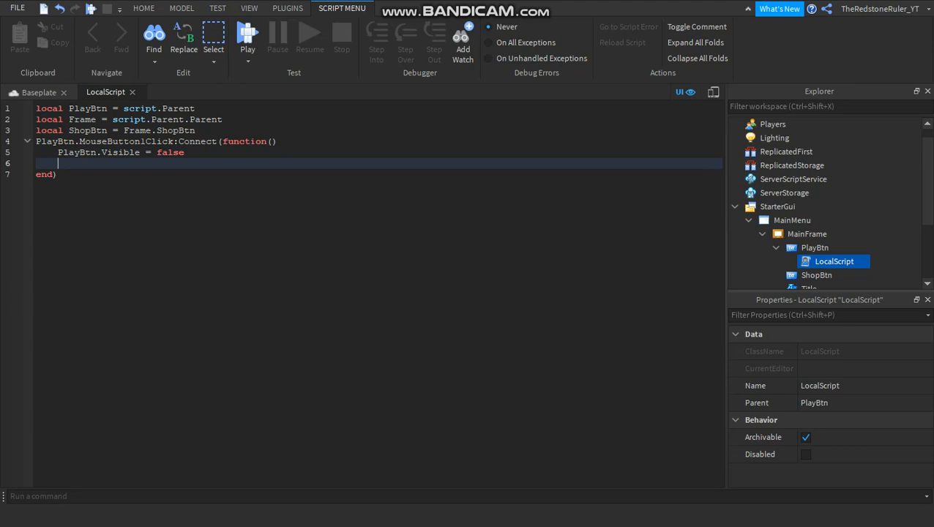
type("ShopBtn")
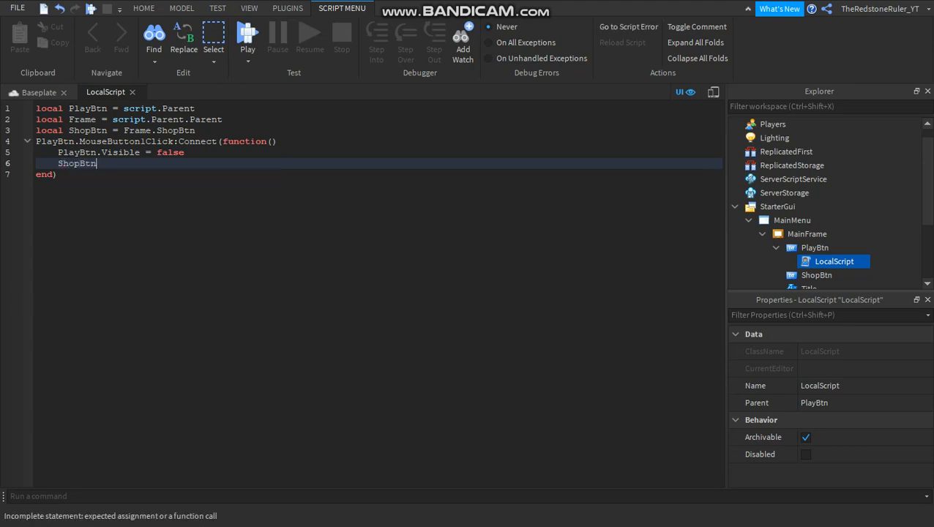
type(".Visi")
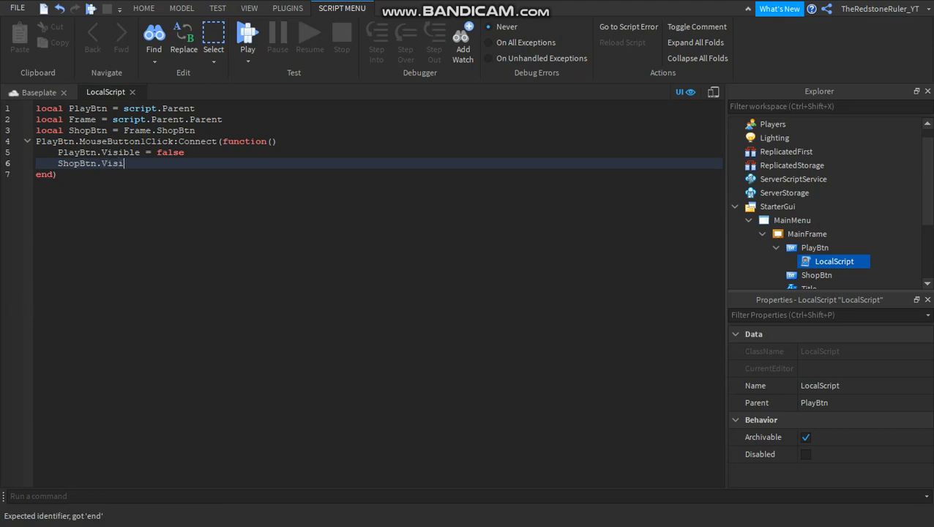
type("ble ")
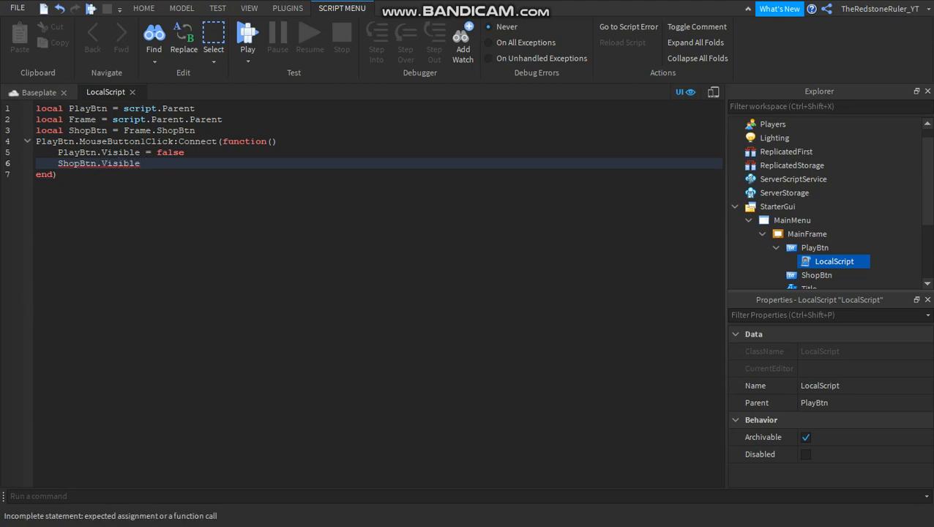
type("= false")
key("Return")
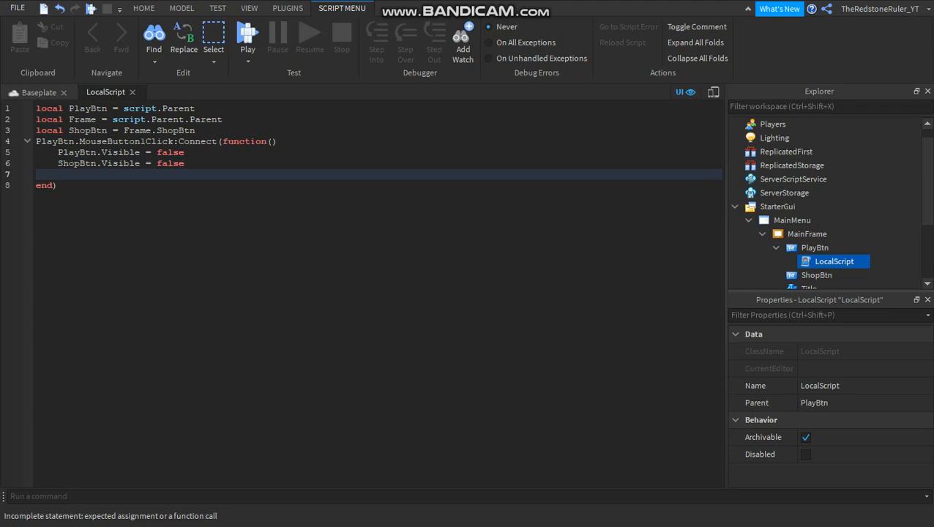
Add Frame.Visible = false as the last line inside the click function.
type("Frame.")
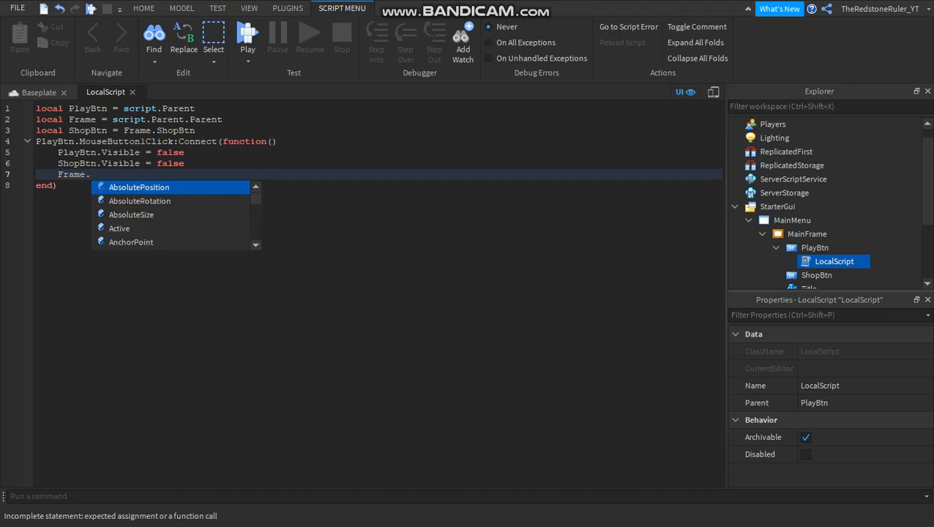
type("Visible = fa")
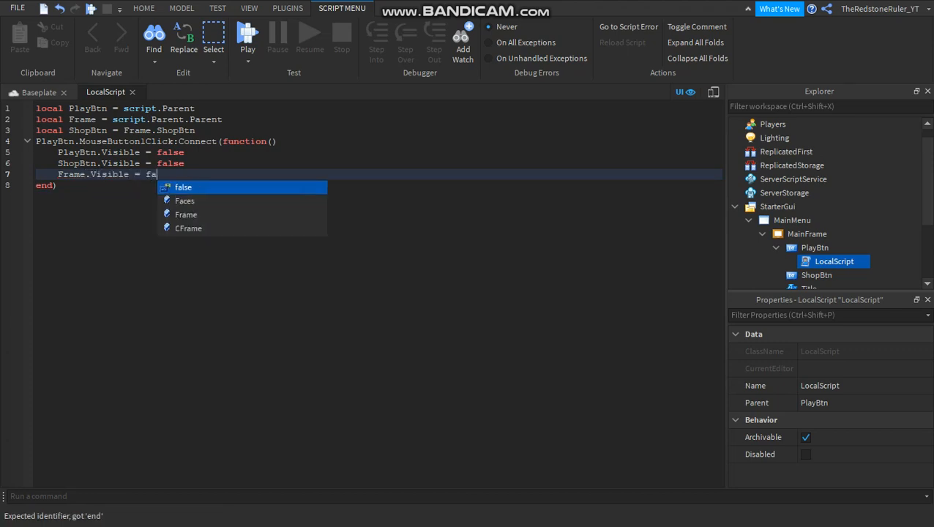
key("Tab")
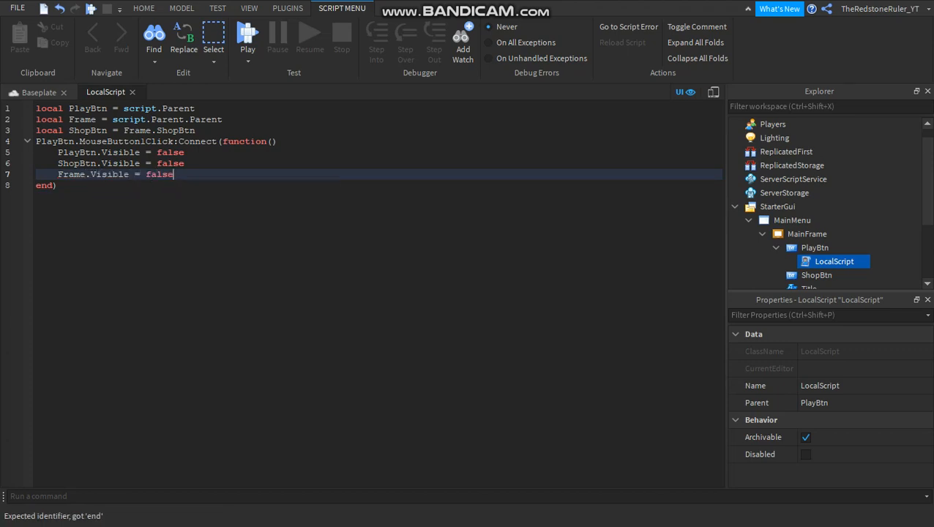
Change the Frame variable's name to Main Frame in its declaration.
double_click(82, 119)
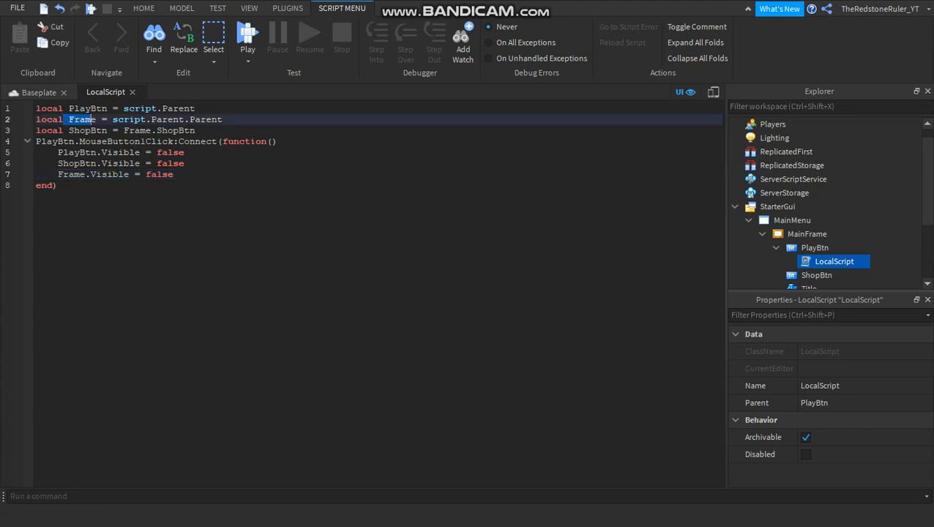
left_click(95, 119)
left_click_drag(69, 120, 96, 119)
left_click(69, 119)
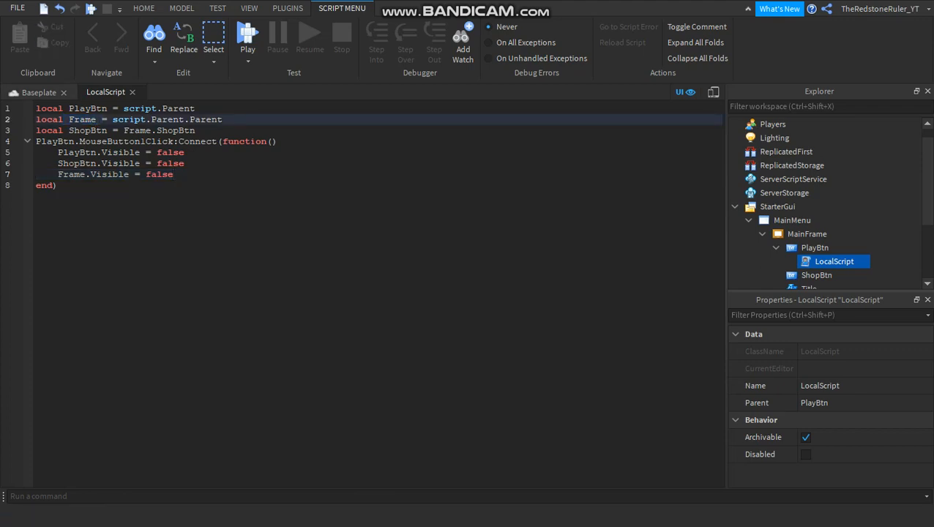
type("Maio")
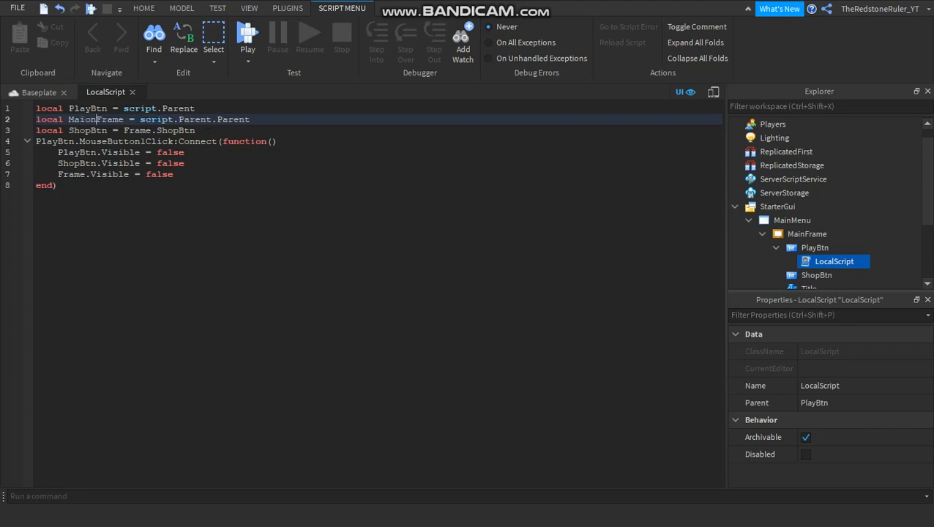
key("BackSpace")
type("n")
Remove the word Frame in front of .Visible = false on the click function's last line.
left_click(59, 175)
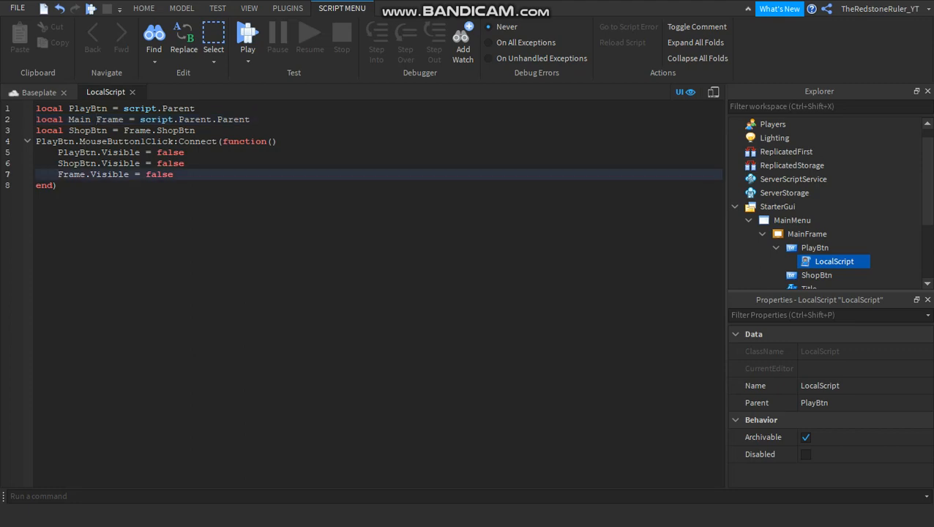
type("M")
key("BackSpace")
key("Delete")
key("Delete")
key("Delete")
key("Delete")
key("Delete")
type("Main")
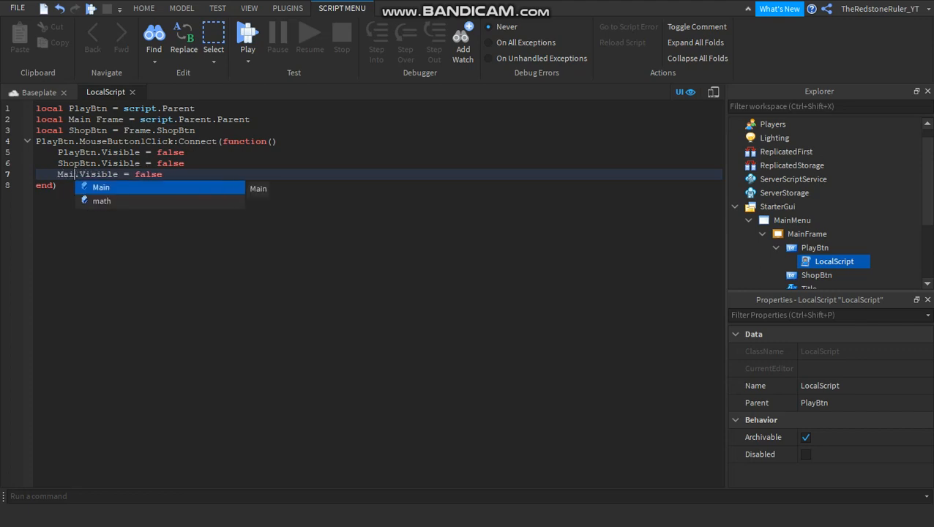
key("BackSpace")
key("BackSpace")
key("BackSpace")
key("BackSpace")
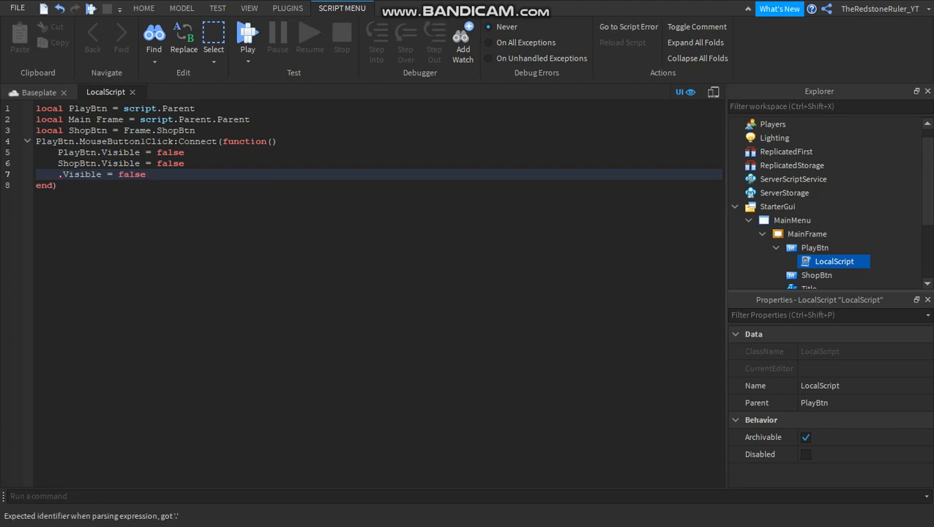
double_click(79, 119)
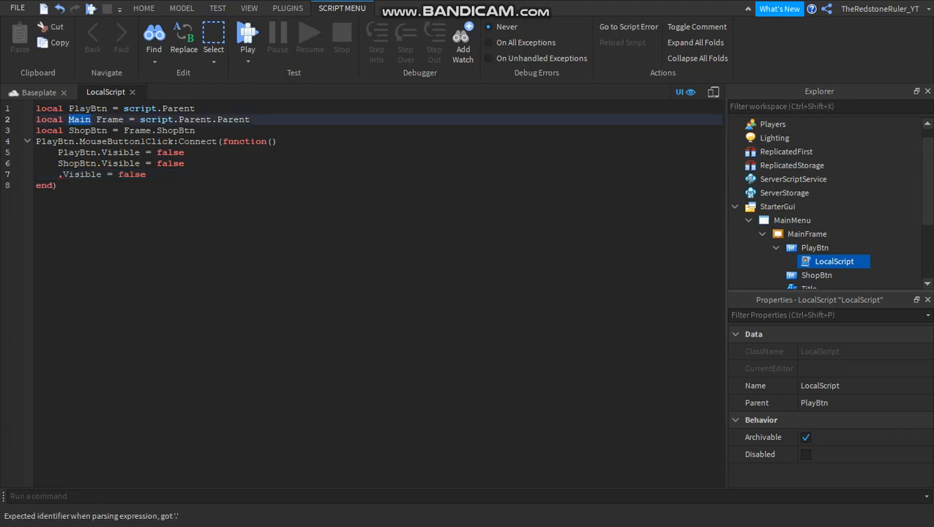
left_click(58, 174)
type("M<a")
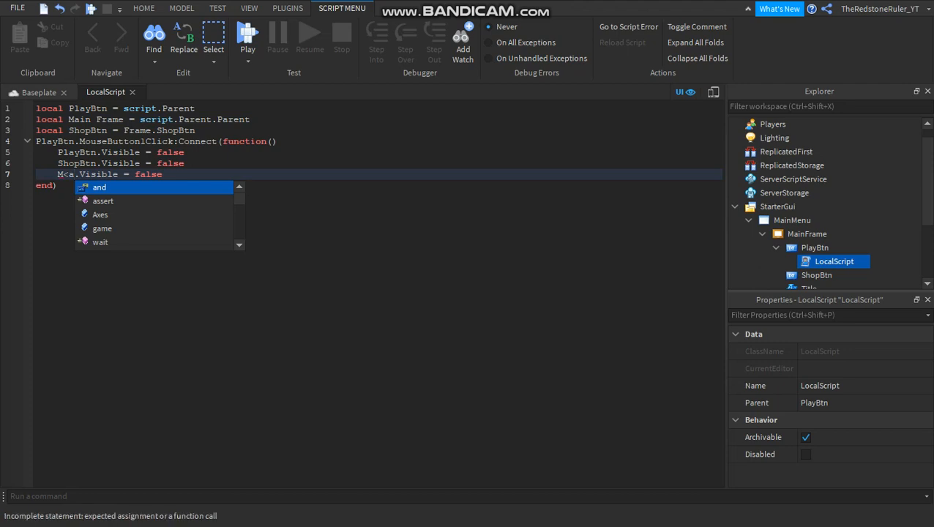
key("BackSpace")
key("BackSpace")
key("BackSpace")
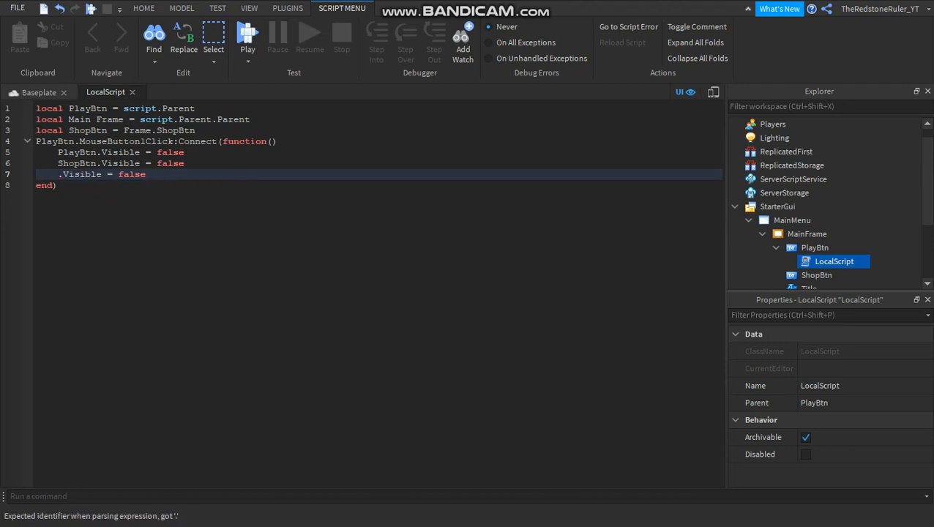
left_click_drag(124, 119, 69, 119)
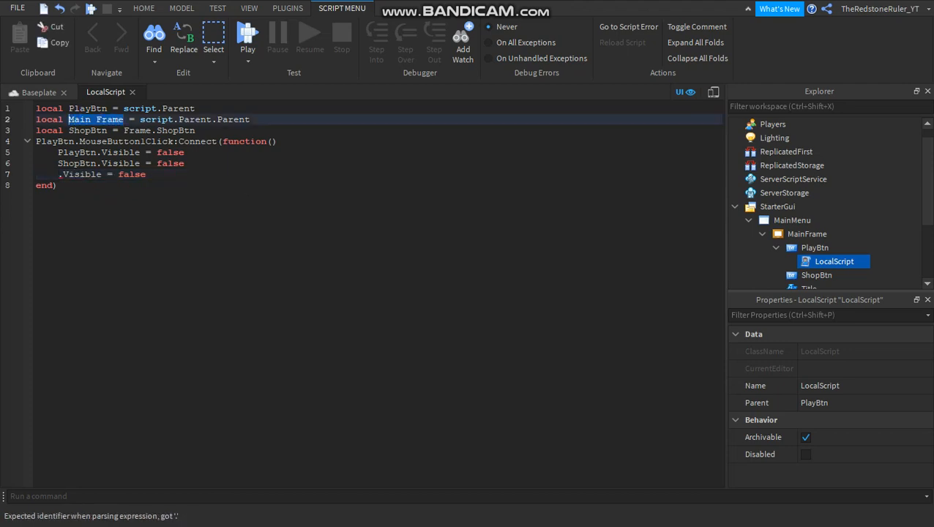
left_click(58, 174)
type(",m")
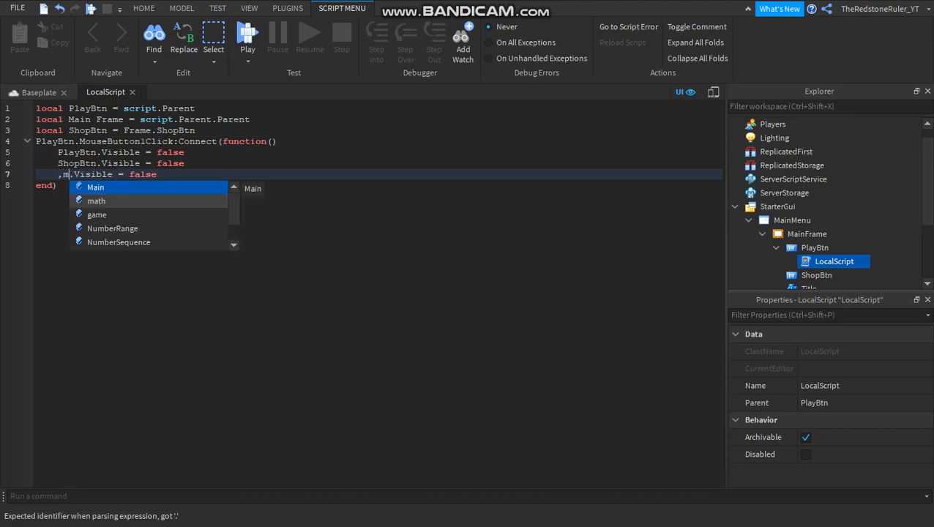
key("BackSpace")
key("BackSpace")
type("ma")
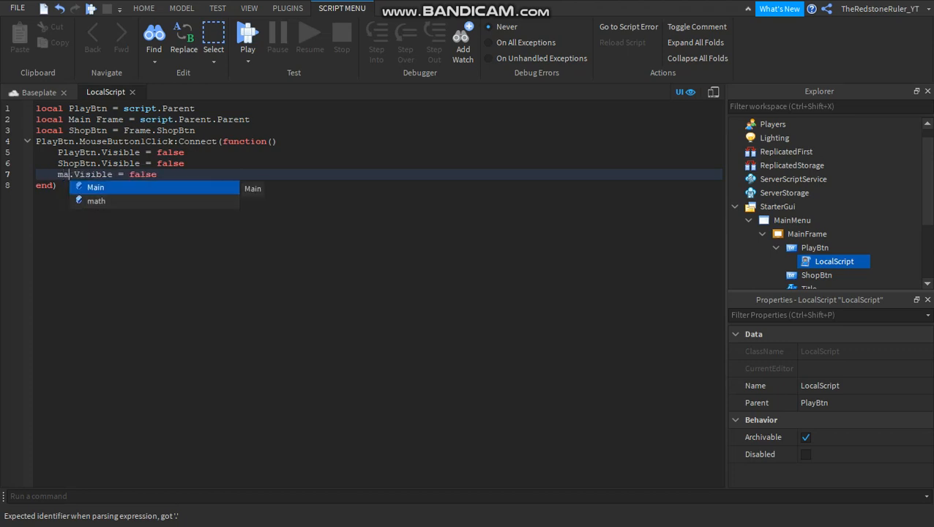
key("BackSpace")
key("BackSpace")
type("fr")
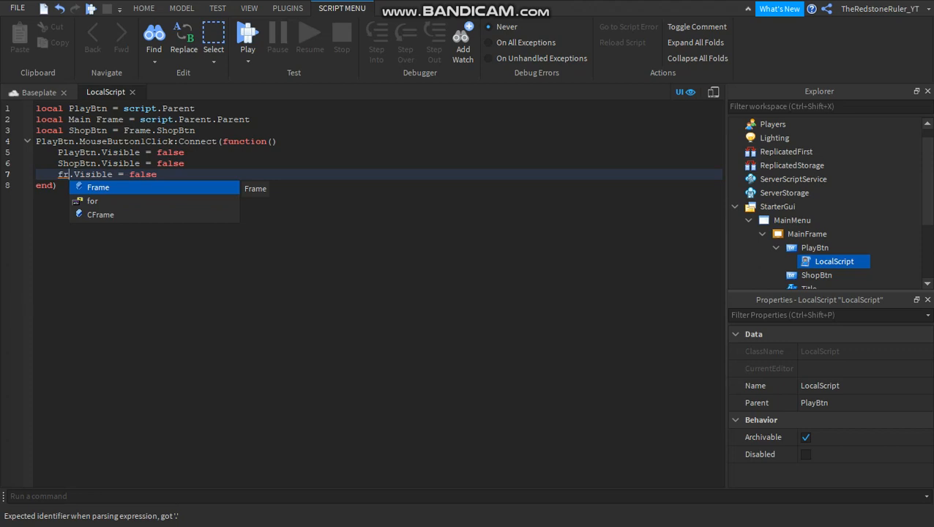
Remove the word Main from the Frame variable's declaration and put Frame in front of .Visible = false on the click function's last line.
left_click_drag(97, 119, 69, 120)
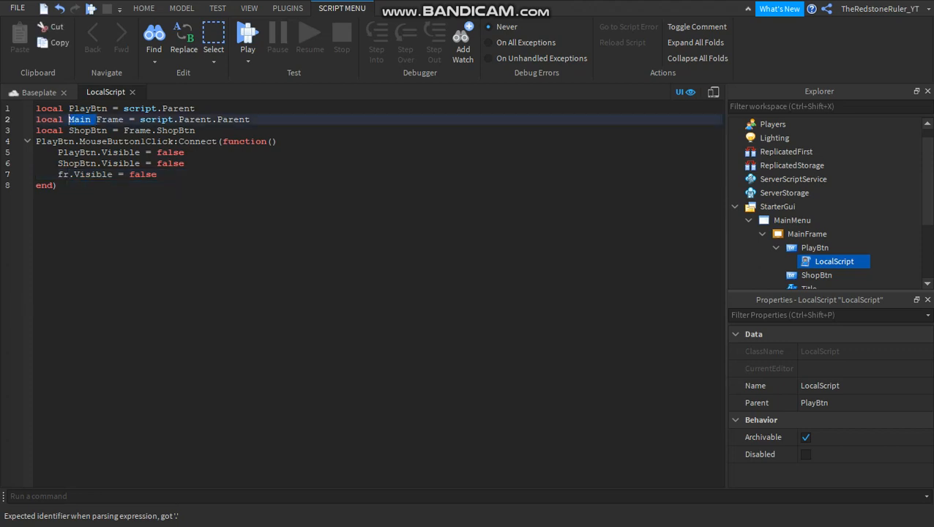
key("BackSpace")
left_click(69, 174)
key("BackSpace")
key("BackSpace")
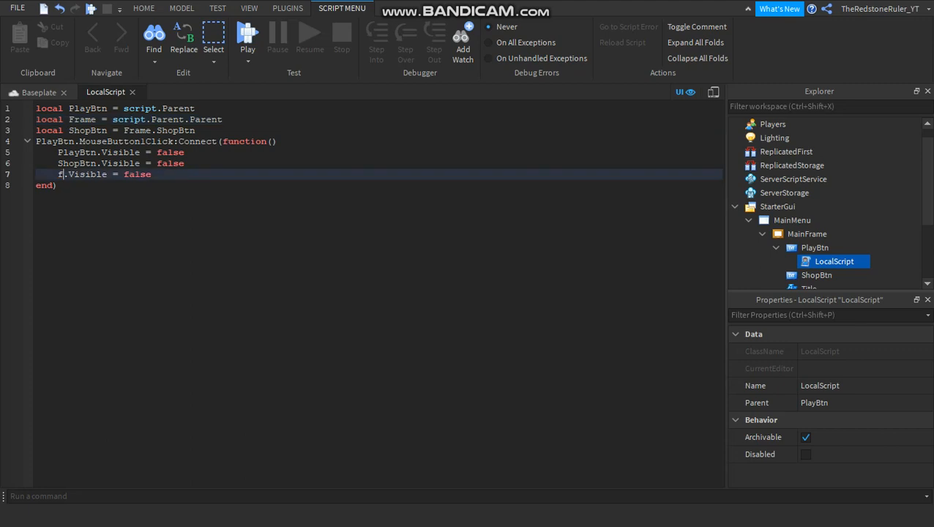
type("fr")
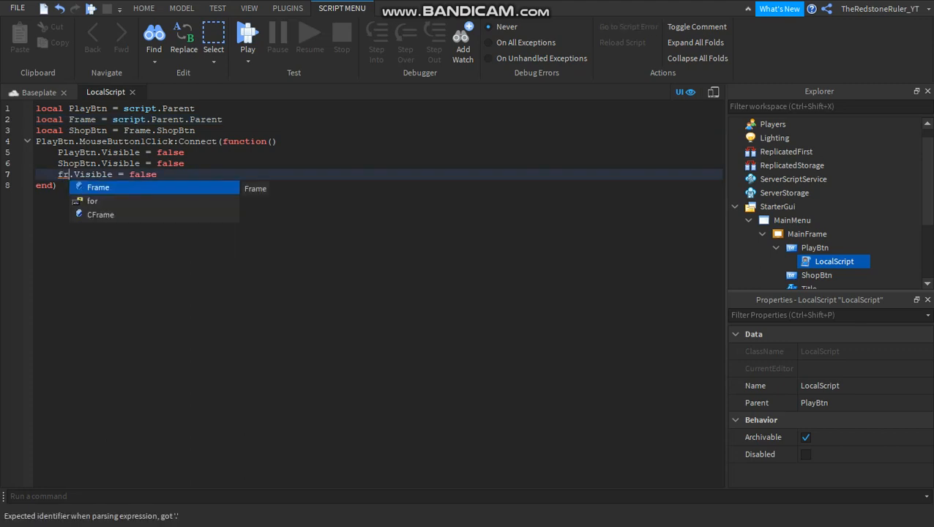
key("Tab")
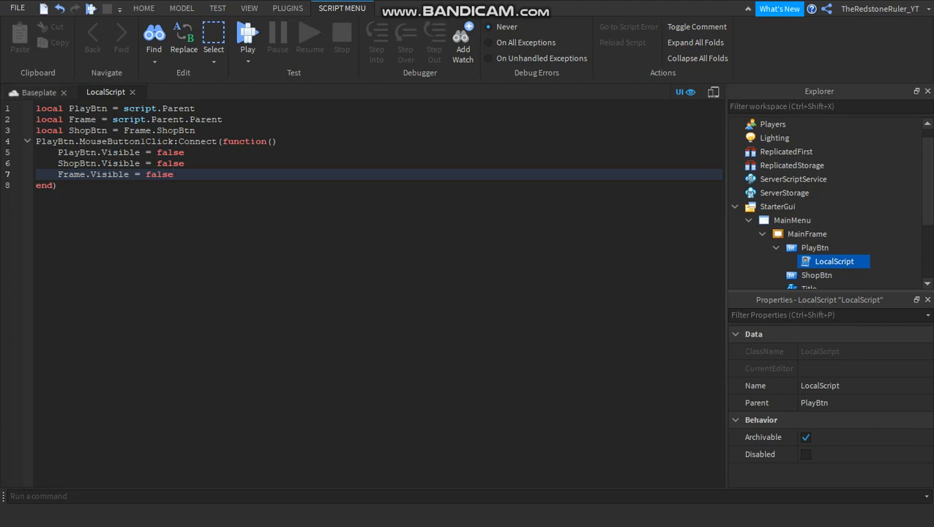
Close the LocalScript and playtest the main menu twice, choosing Play in the first run and stopping each run.
left_click(39, 92)
left_click(132, 92)
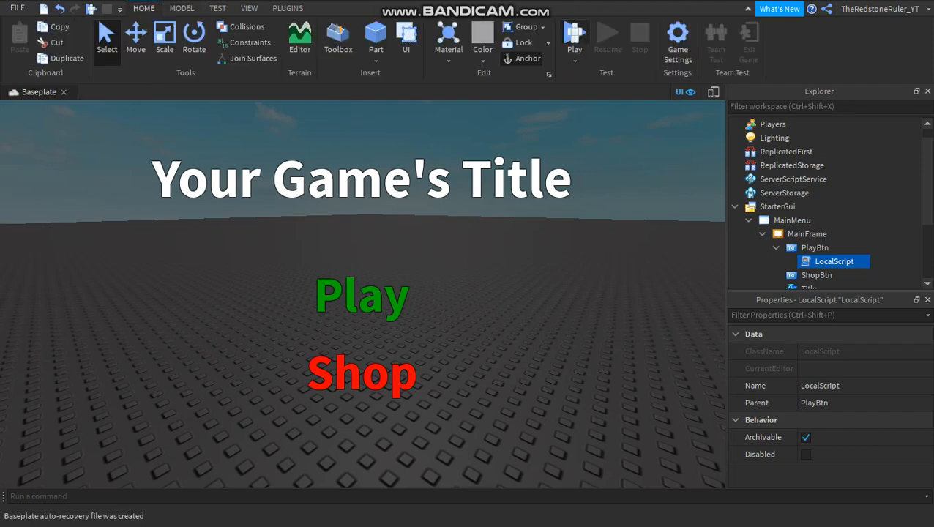
key("F5")
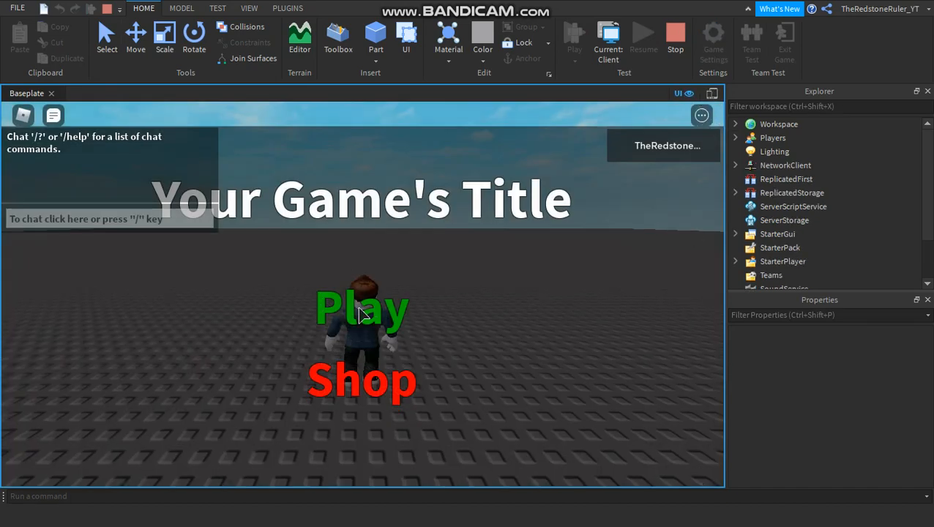
left_click(372, 316)
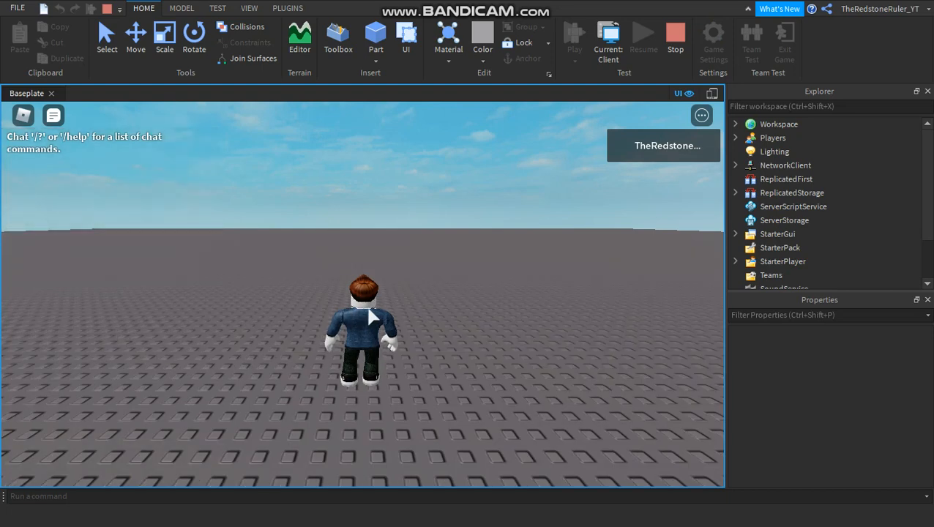
left_click(675, 40)
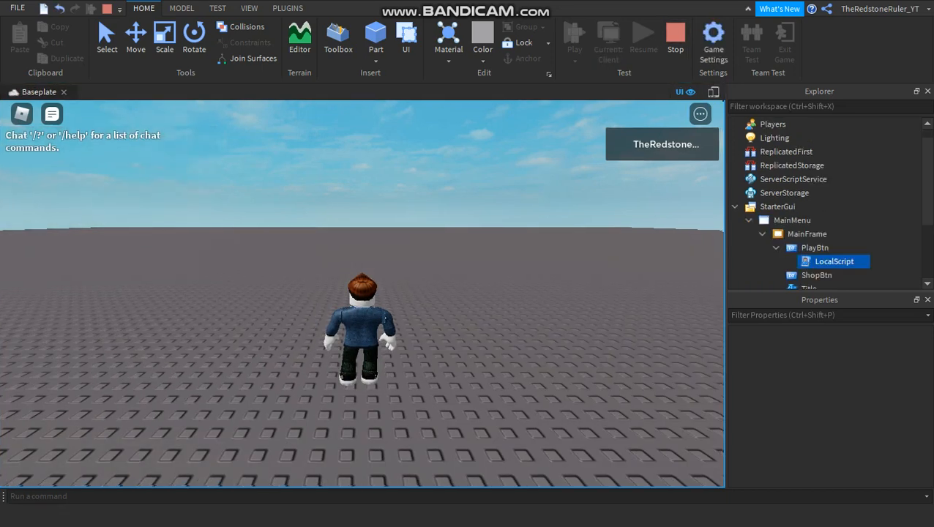
left_click(574, 38)
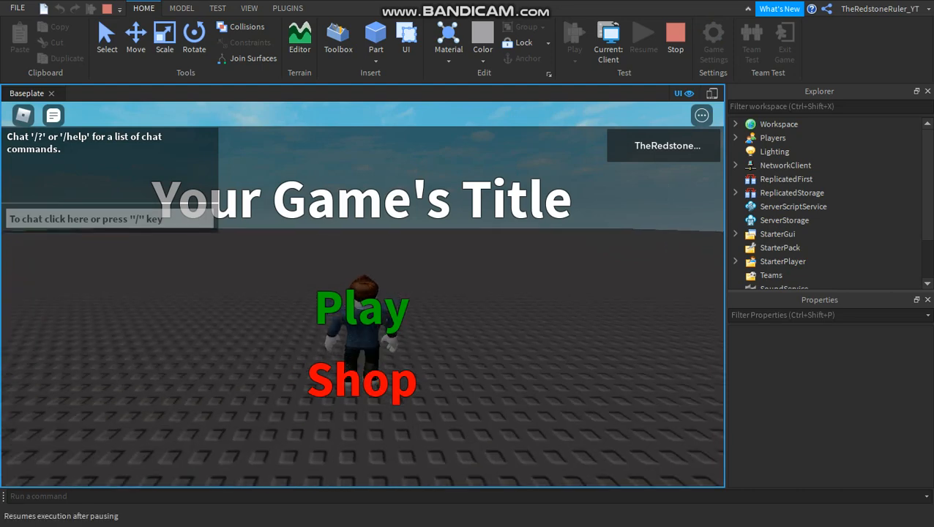
left_click(675, 40)
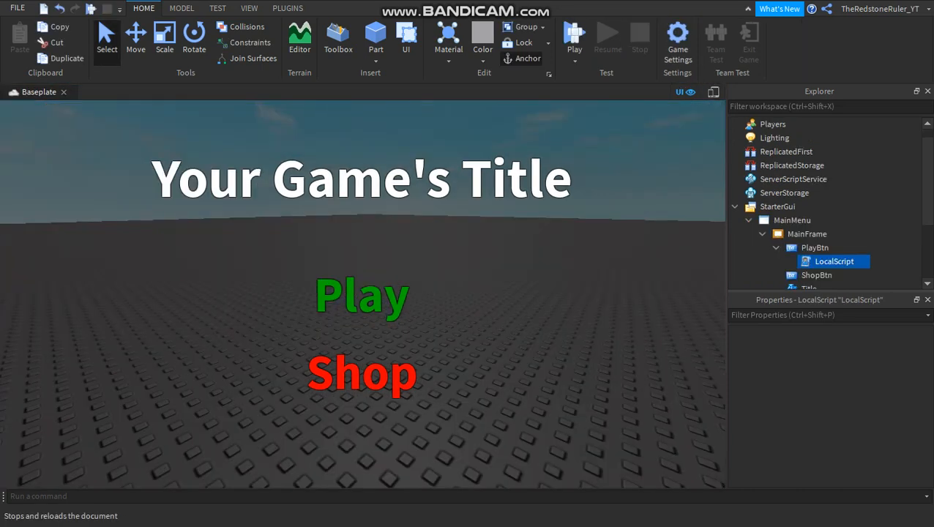